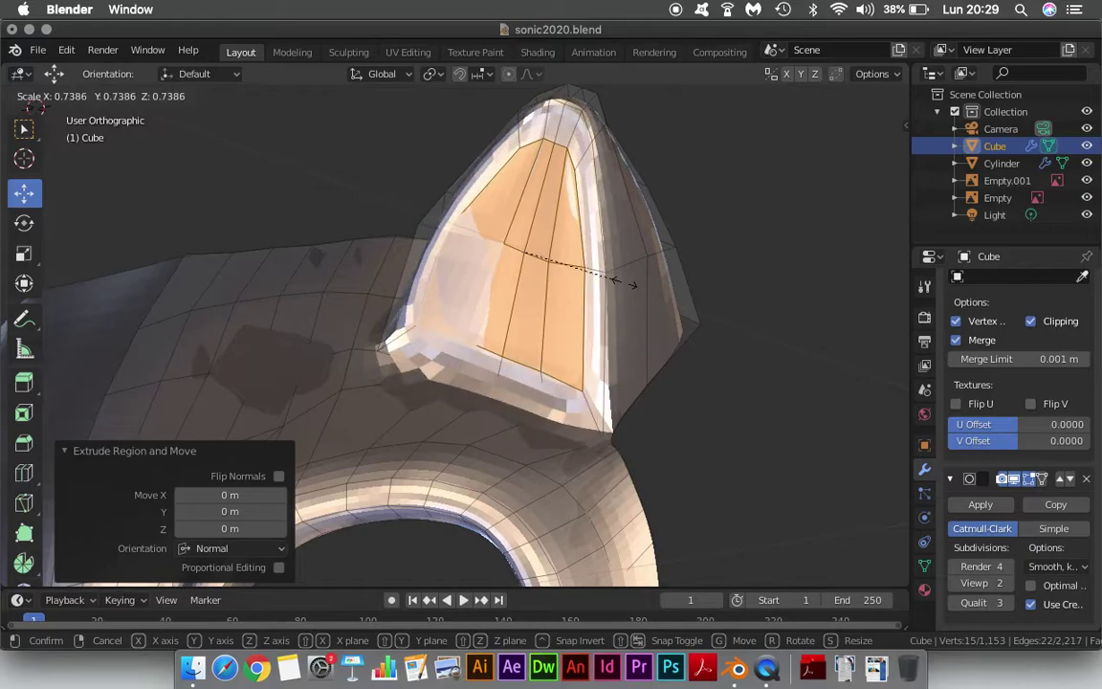
# Shrink the inner ear faces and shift them along Y in the right side view.
pyautogui.click(631, 282)
pyautogui.press('KP_3')
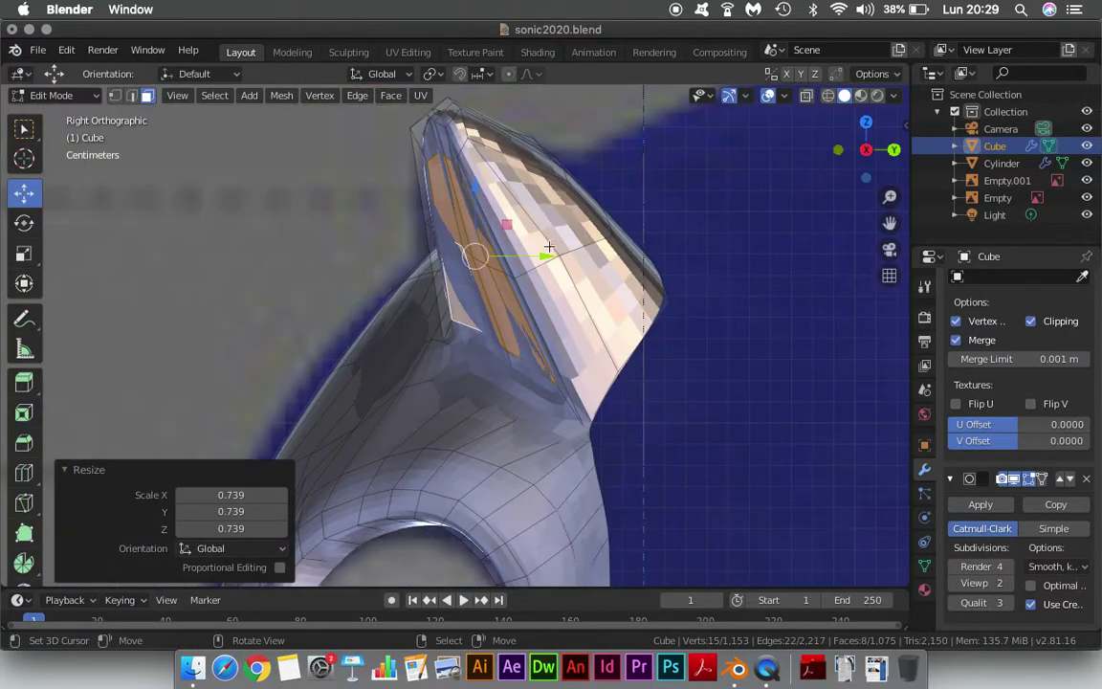
pyautogui.press('g')
pyautogui.press('y')
pyautogui.click(573, 248)
pyautogui.moveTo(573, 248)
pyautogui.mouseDown(button='middle')
pyautogui.moveTo(654, 292)
pyautogui.moveTo(762, 256)
pyautogui.moveTo(641, 252)
pyautogui.moveTo(393, 442)
pyautogui.mouseUp(button='middle')
pyautogui.moveTo(647, 290)
pyautogui.mouseDown(button='middle')
pyautogui.moveTo(792, 227)
pyautogui.moveTo(648, 277)
pyautogui.mouseUp(button='middle')
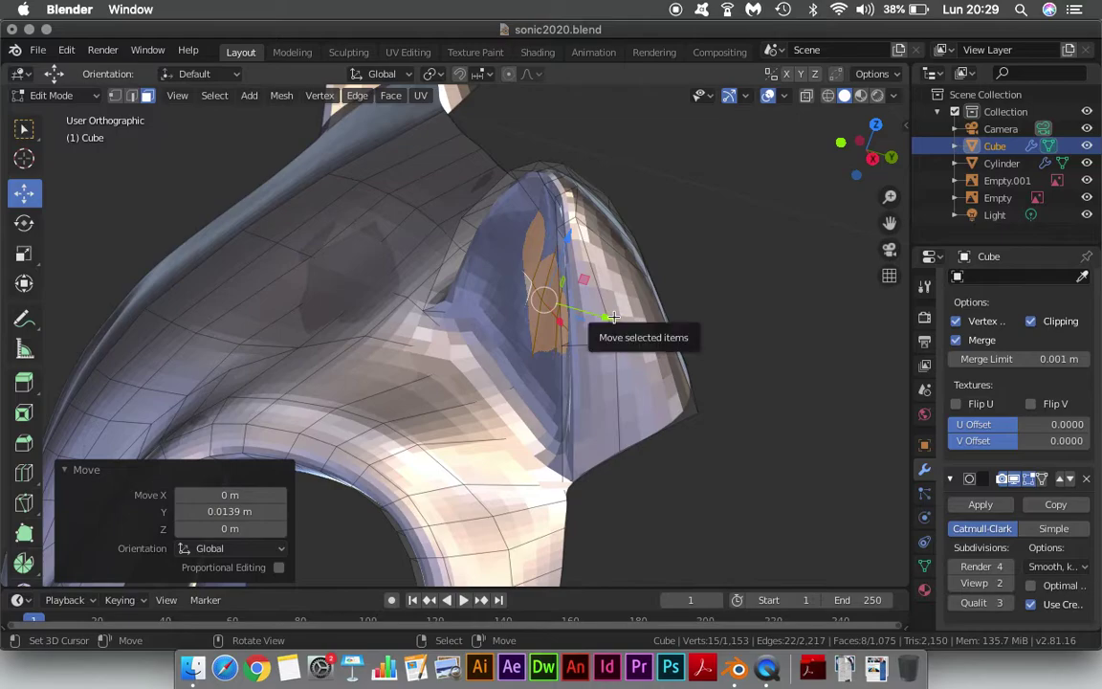
# Nudge the ear faces slightly along local Y, then raise them along Z.
pyautogui.press('g')
pyautogui.press('y')
pyautogui.press('y')
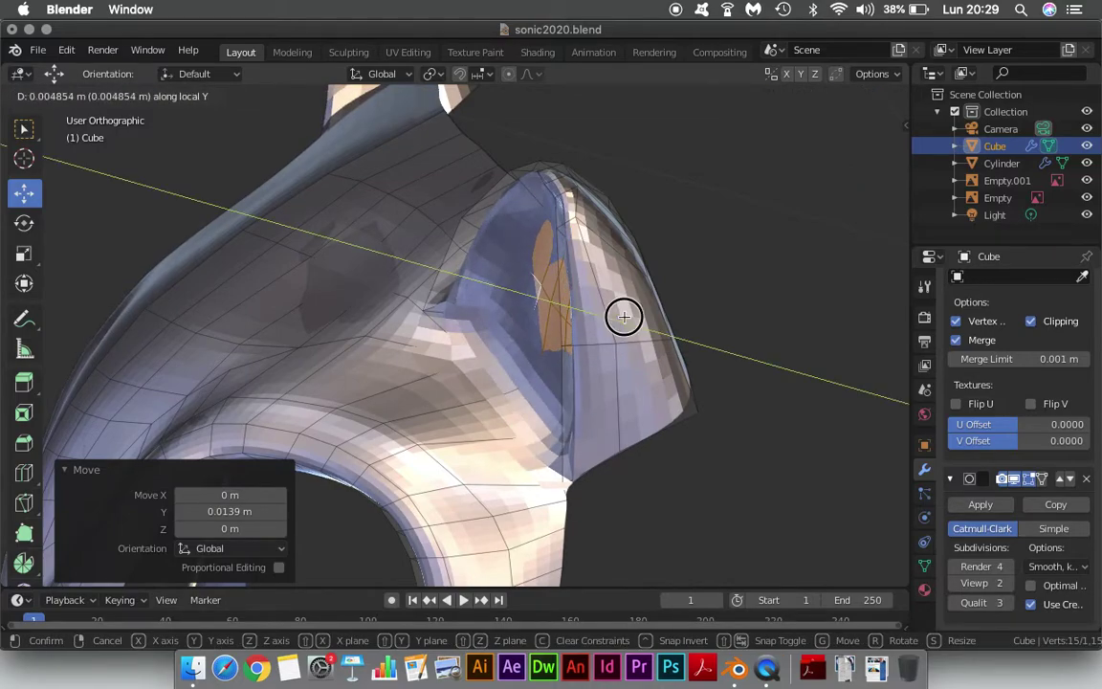
pyautogui.click(624, 317)
pyautogui.moveTo(624, 317)
pyautogui.mouseDown(button='middle')
pyautogui.moveTo(553, 307)
pyautogui.moveTo(732, 278)
pyautogui.moveTo(753, 242)
pyautogui.mouseUp(button='middle')
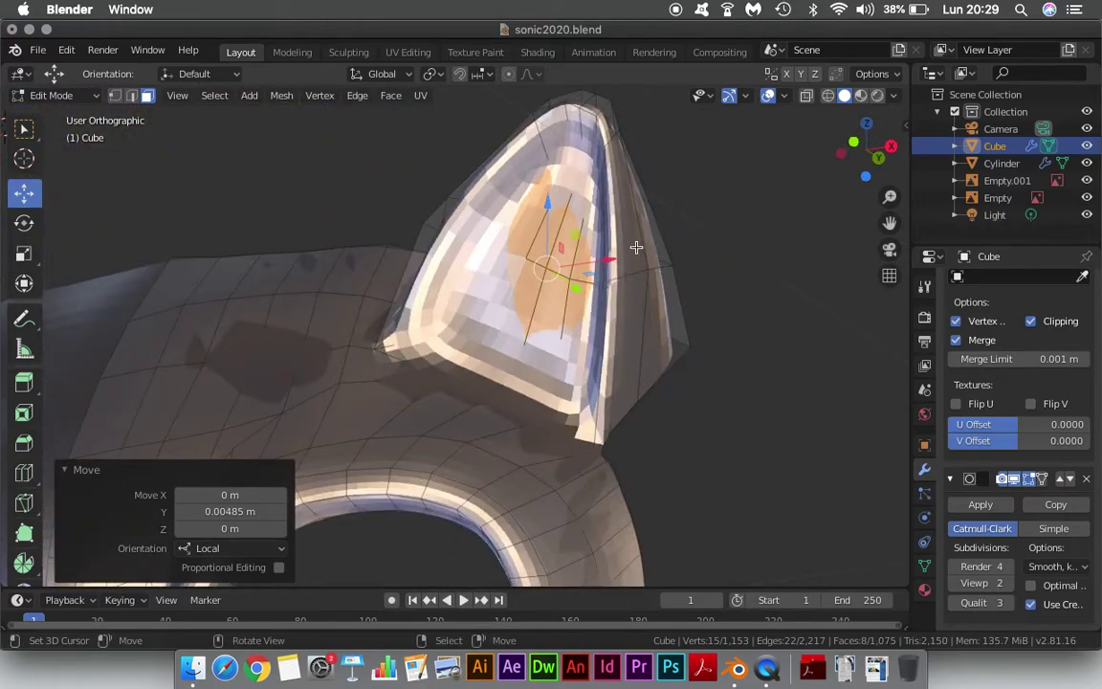
pyautogui.moveTo(636, 248); pyautogui.dragTo(679, 249, button='middle')
pyautogui.press('g')
pyautogui.press('z')
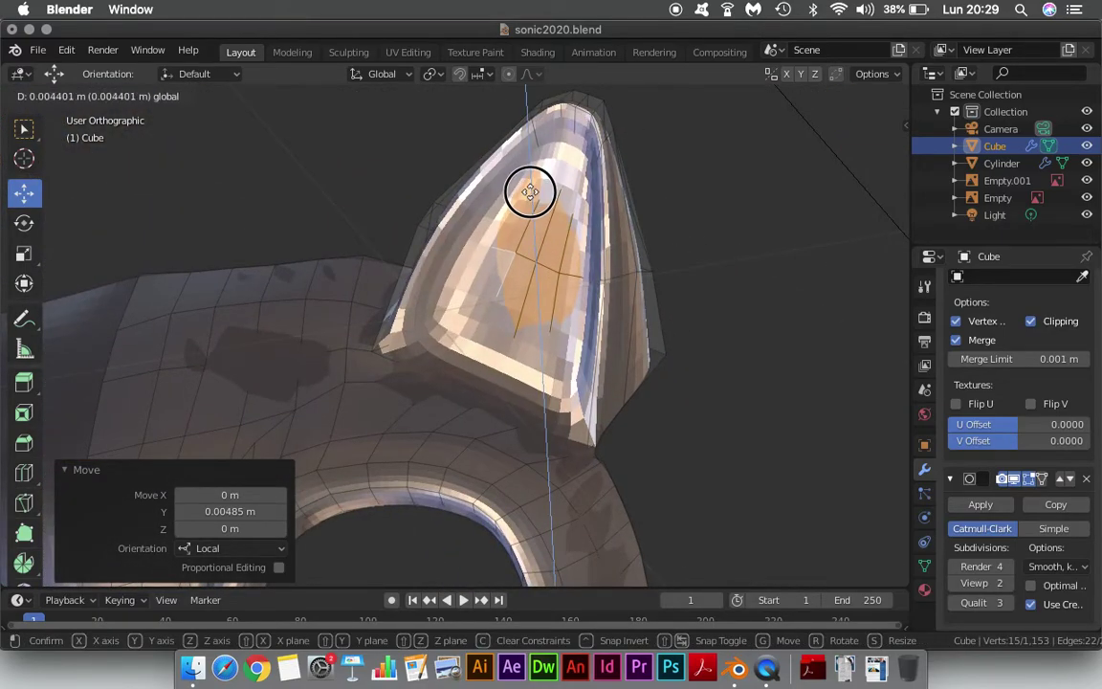
pyautogui.click(530, 192)
pyautogui.scroll(-3, 582, 216)
pyautogui.scroll(-2, 590, 224)
pyautogui.moveTo(590, 224); pyautogui.dragTo(639, 265, button='middle')
# Scale the ear faces to 0.830, lower them along Z and shift them along X.
pyautogui.press('s')
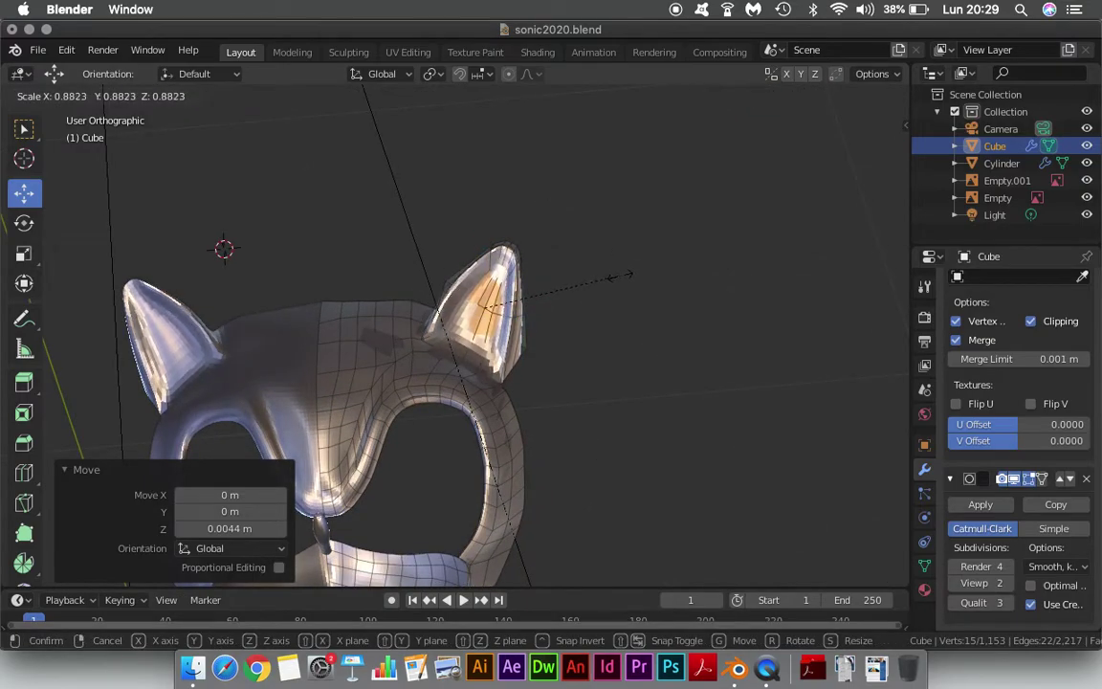
pyautogui.click(612, 278)
pyautogui.press('g')
pyautogui.press('z')
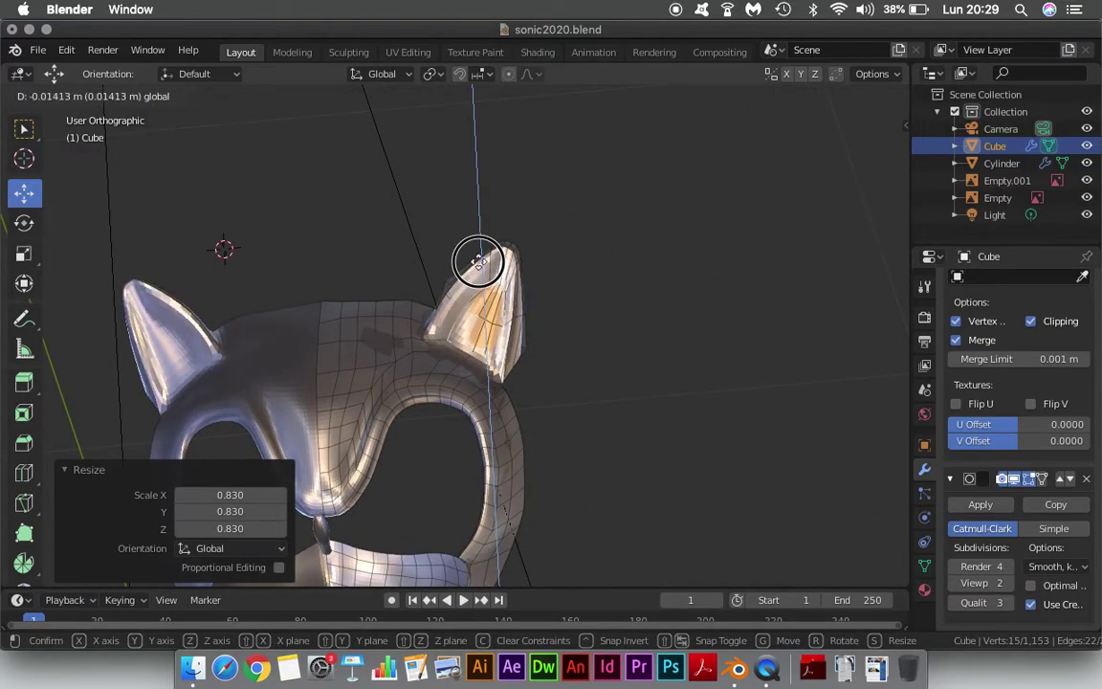
pyautogui.click(476, 262)
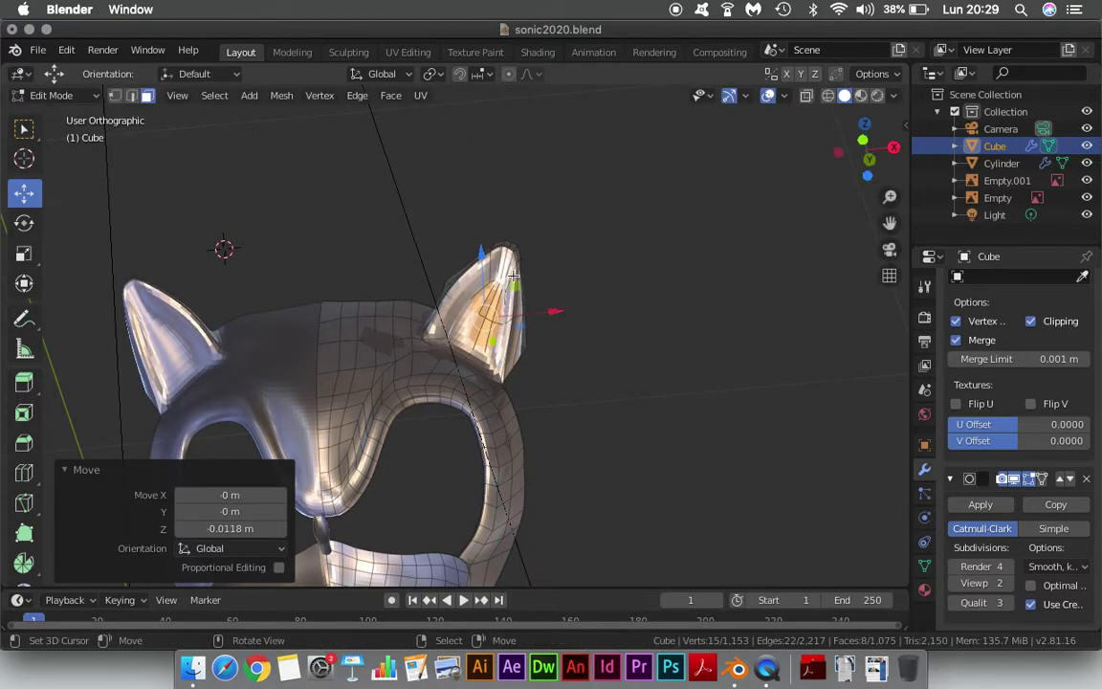
pyautogui.press('g')
pyautogui.press('x')
pyautogui.click(539, 310)
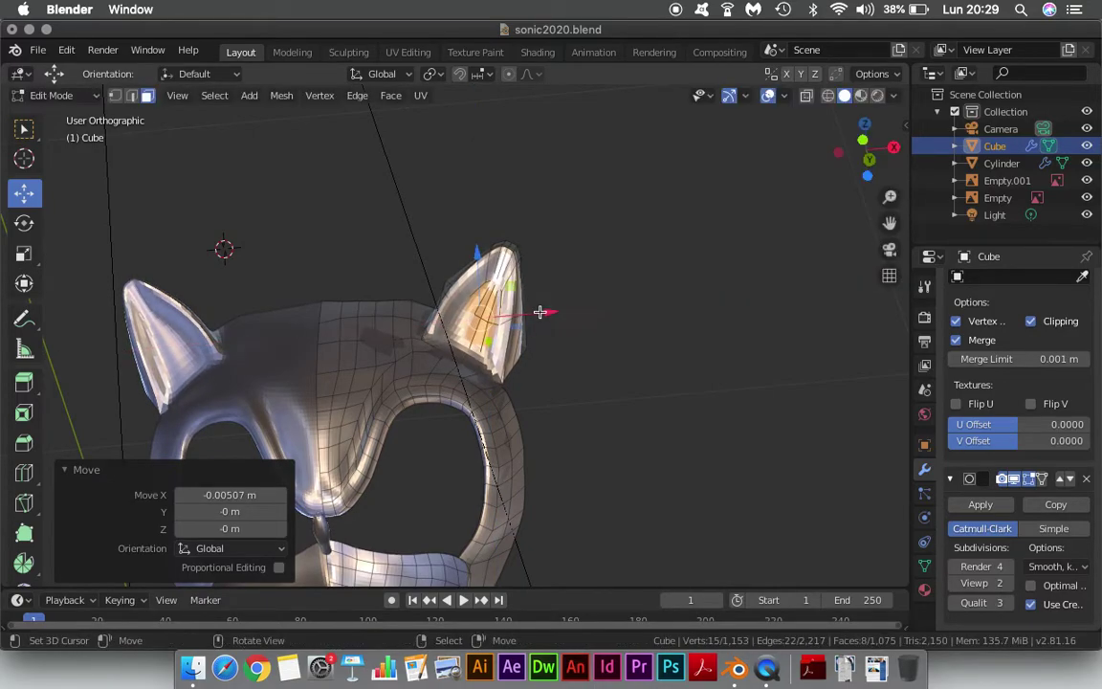
# Turn the head front-on and save sonic2020.blend.
pyautogui.scroll(-3, 565, 323)
pyautogui.moveTo(578, 332); pyautogui.dragTo(597, 400, button='middle')
pyautogui.scroll(2, 593, 390)
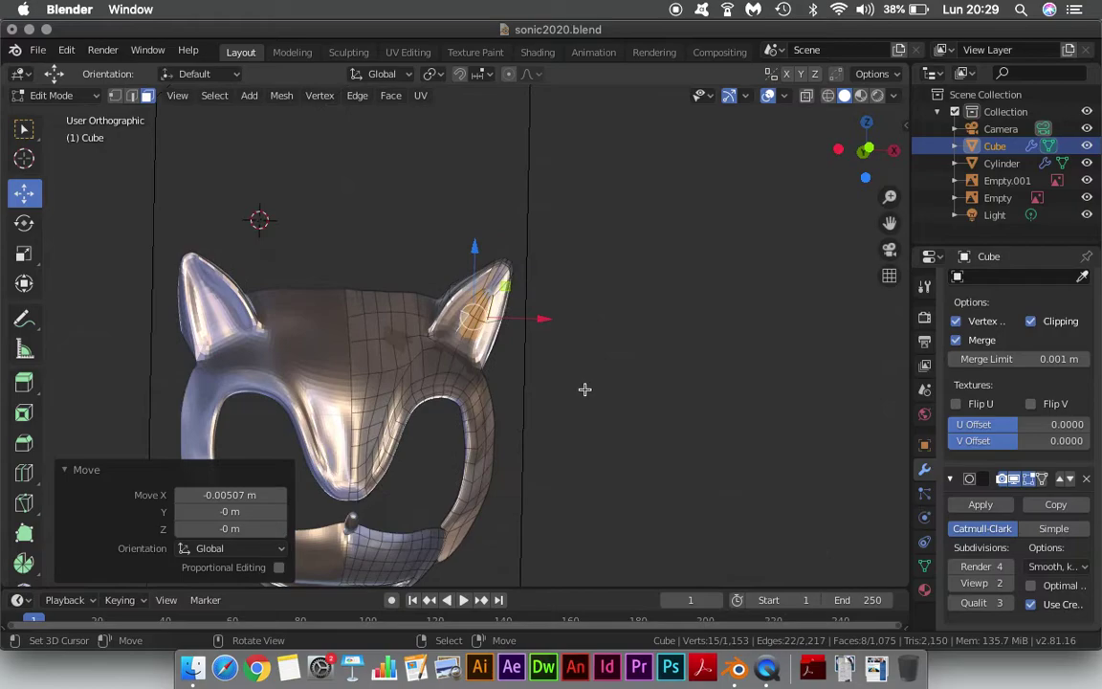
pyautogui.moveTo(536, 375)
pyautogui.mouseDown(button='middle')
pyautogui.moveTo(616, 207)
pyautogui.moveTo(617, 241)
pyautogui.mouseUp(button='middle')
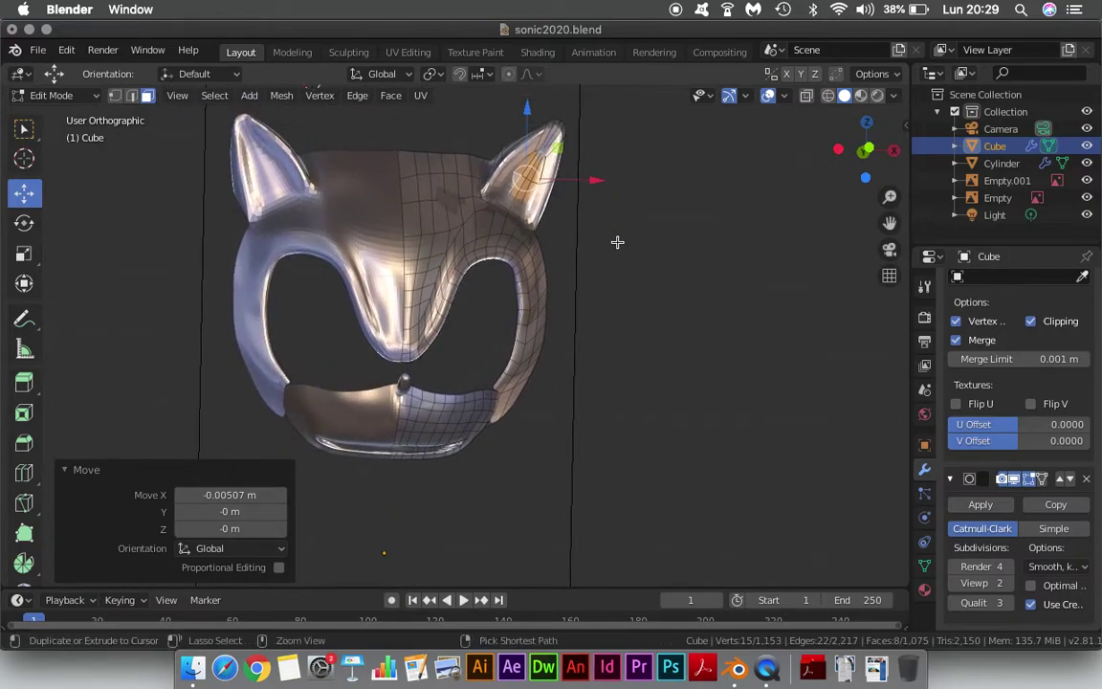
pyautogui.press('super+s')
# Zoom in and frame the mask's eye-opening loop in the Right Orthographic view.
pyautogui.scroll(1, 427, 270)
pyautogui.scroll(1, 428, 273)
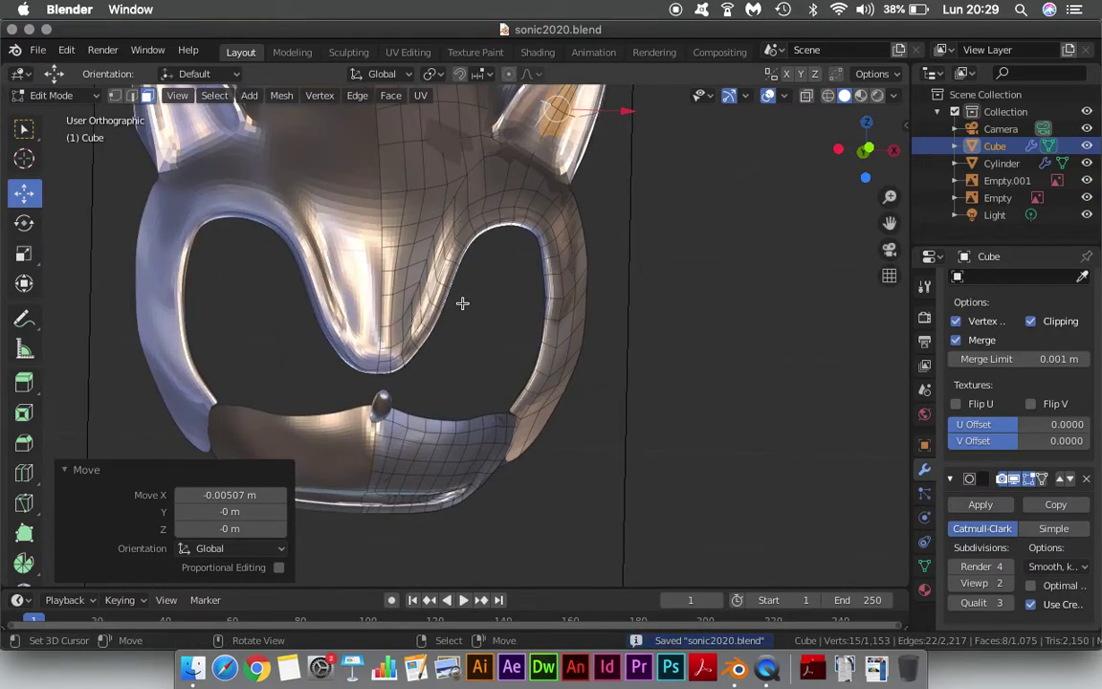
pyautogui.scroll(1, 428, 277)
pyautogui.scroll(3, 428, 308)
pyautogui.moveTo(428, 308); pyautogui.dragTo(276, 300, button='middle')
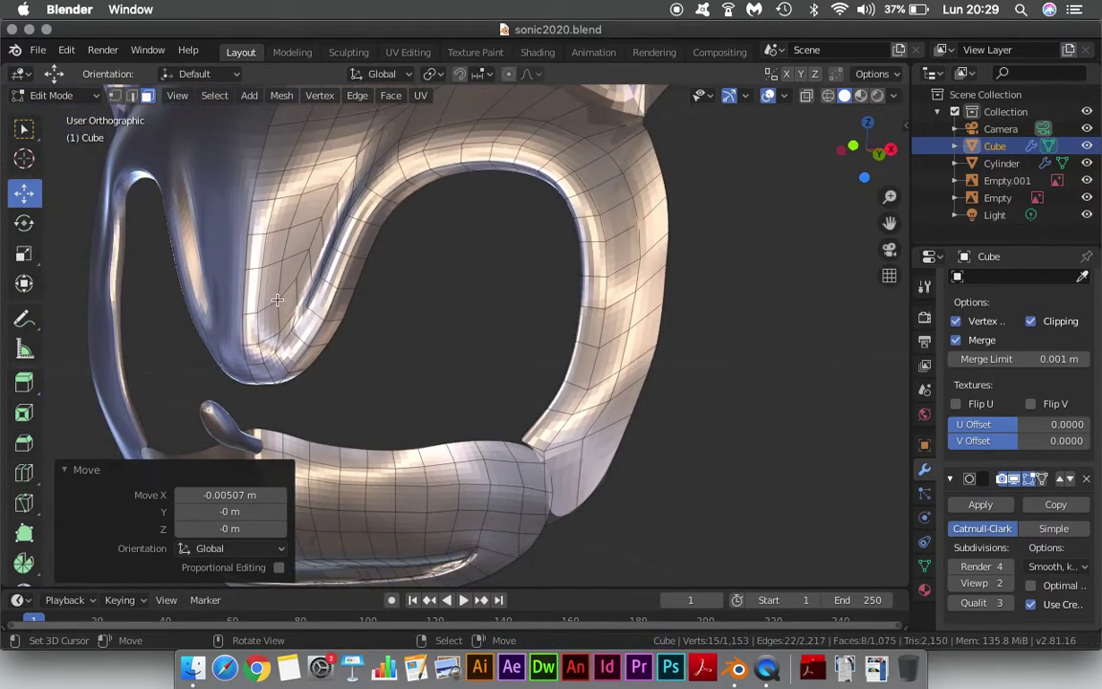
pyautogui.press('KP_3')
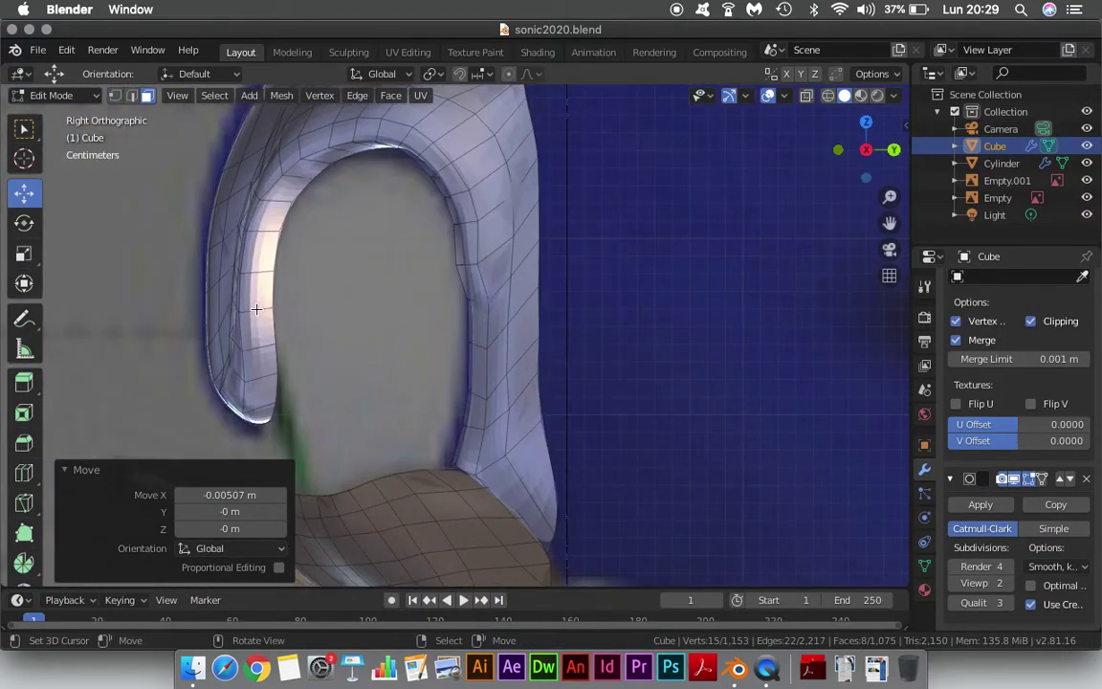
pyautogui.keyDown('shift'); pyautogui.moveTo(245, 311); pyautogui.dragTo(418, 316, button='middle'); pyautogui.keyUp('shift')
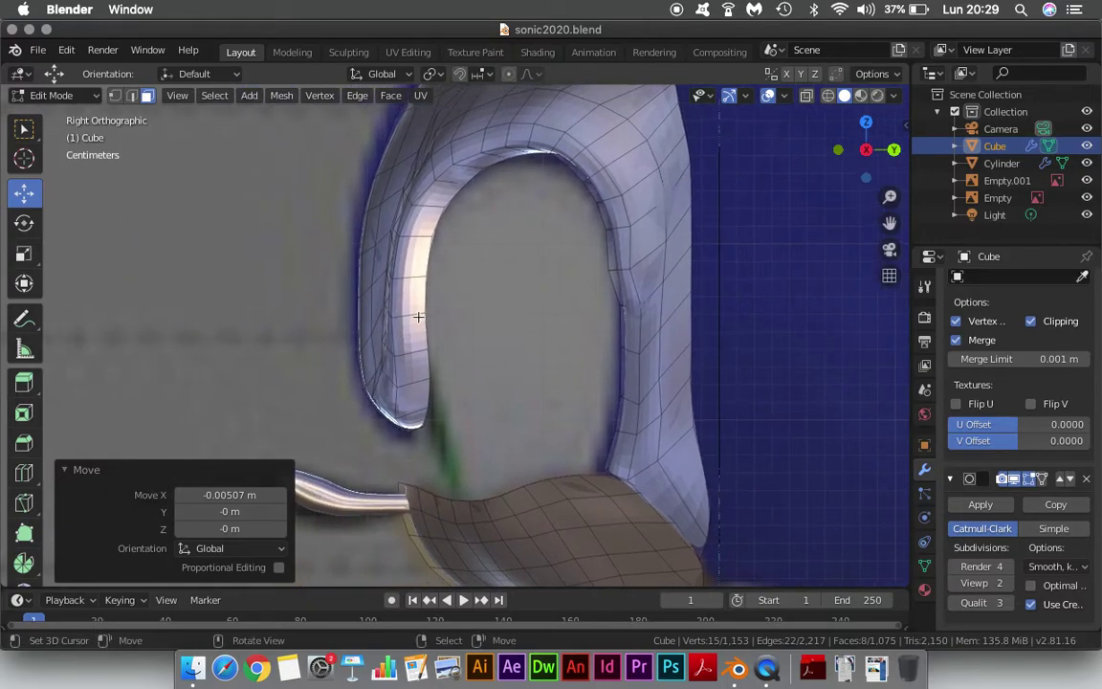
pyautogui.scroll(2, 369, 341)
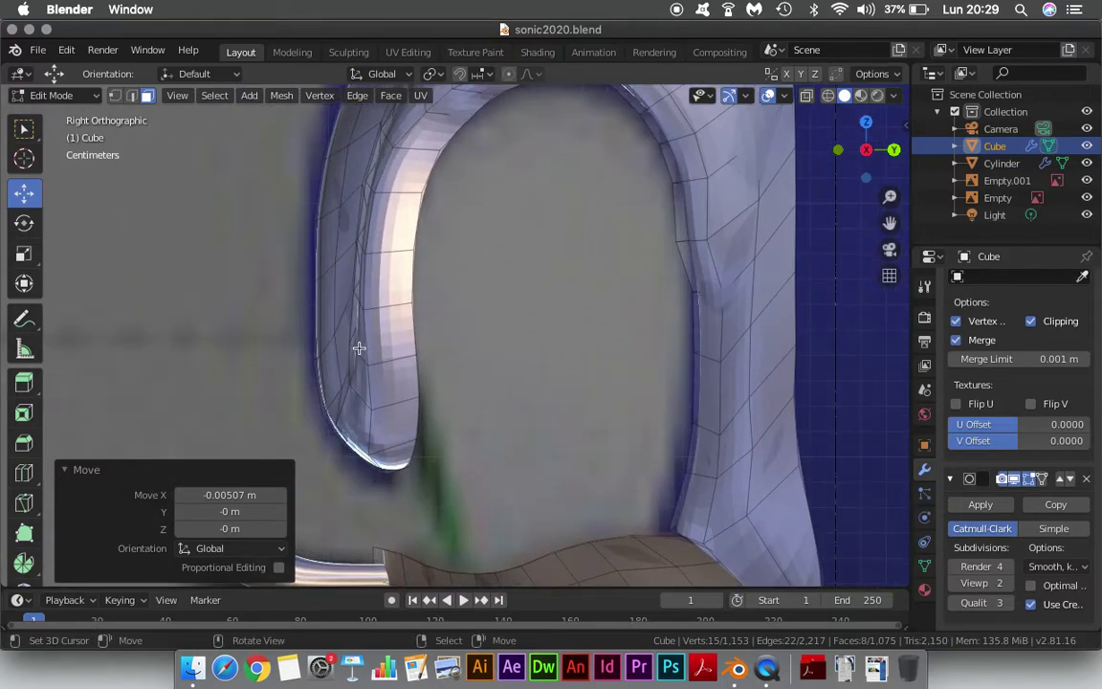
pyautogui.scroll(-1, 354, 345)
pyautogui.moveTo(353, 345)
pyautogui.mouseDown(button='middle')
pyautogui.moveTo(492, 357)
pyautogui.moveTo(464, 350)
pyautogui.mouseUp(button='middle')
pyautogui.press('KP_3')
pyautogui.scroll(2, 574, 296)
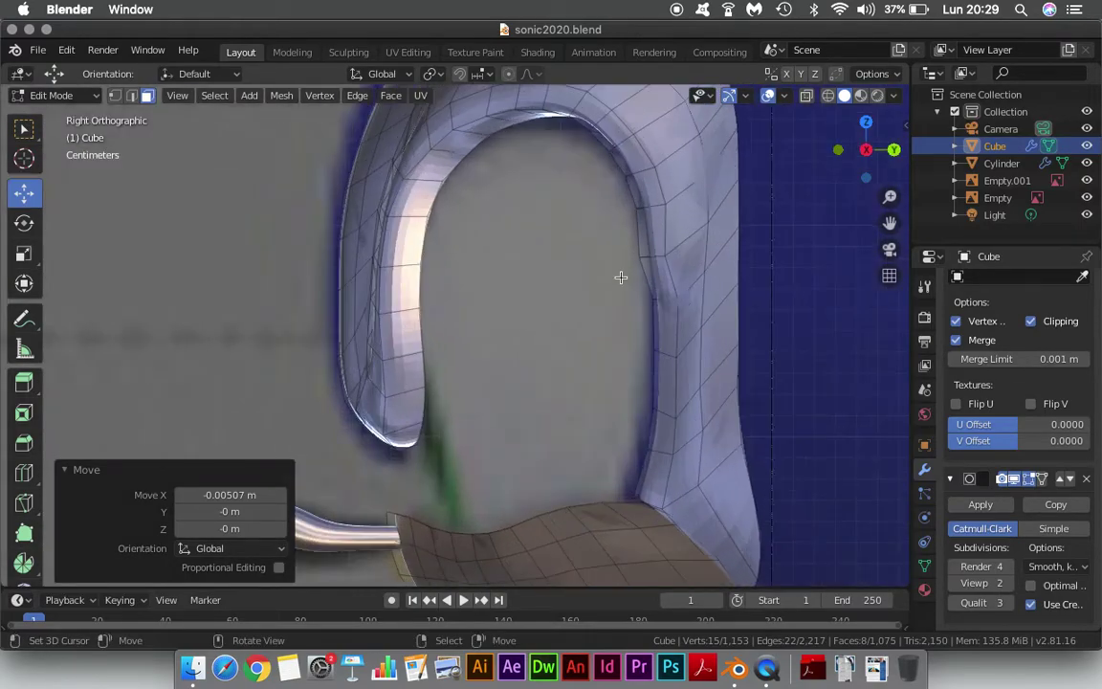
# In vertex select mode, push one right-edge loop vertex 0.00448 m along Y.
pyautogui.click(116, 96)
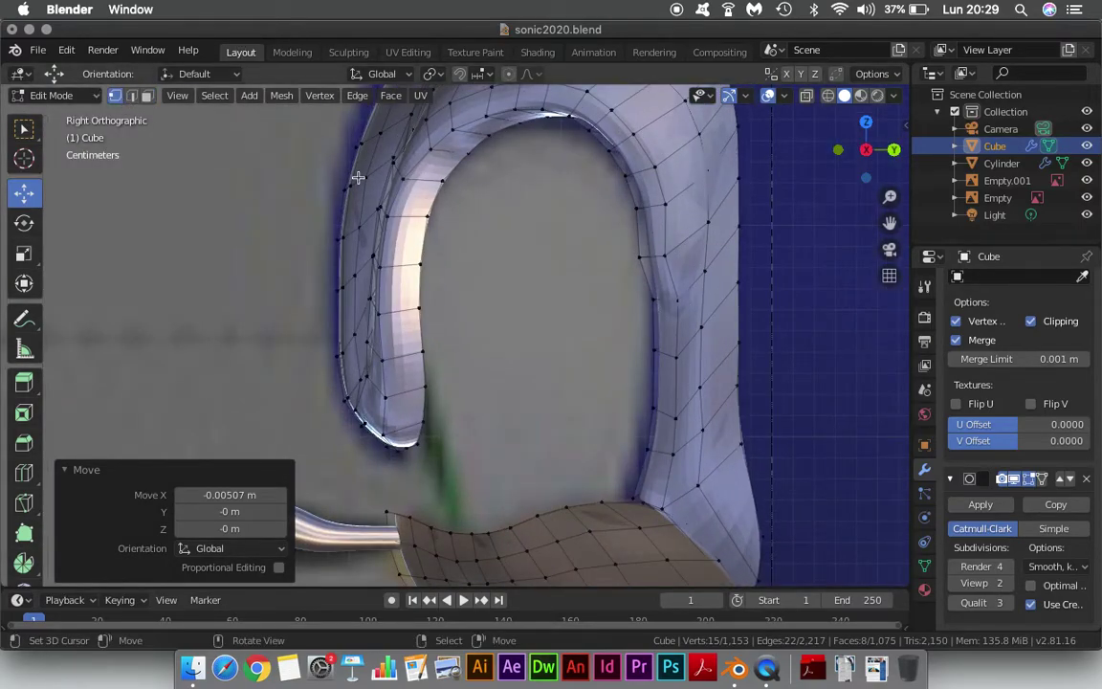
pyautogui.click(640, 258)
pyautogui.moveTo(729, 260); pyautogui.dragTo(742, 255)
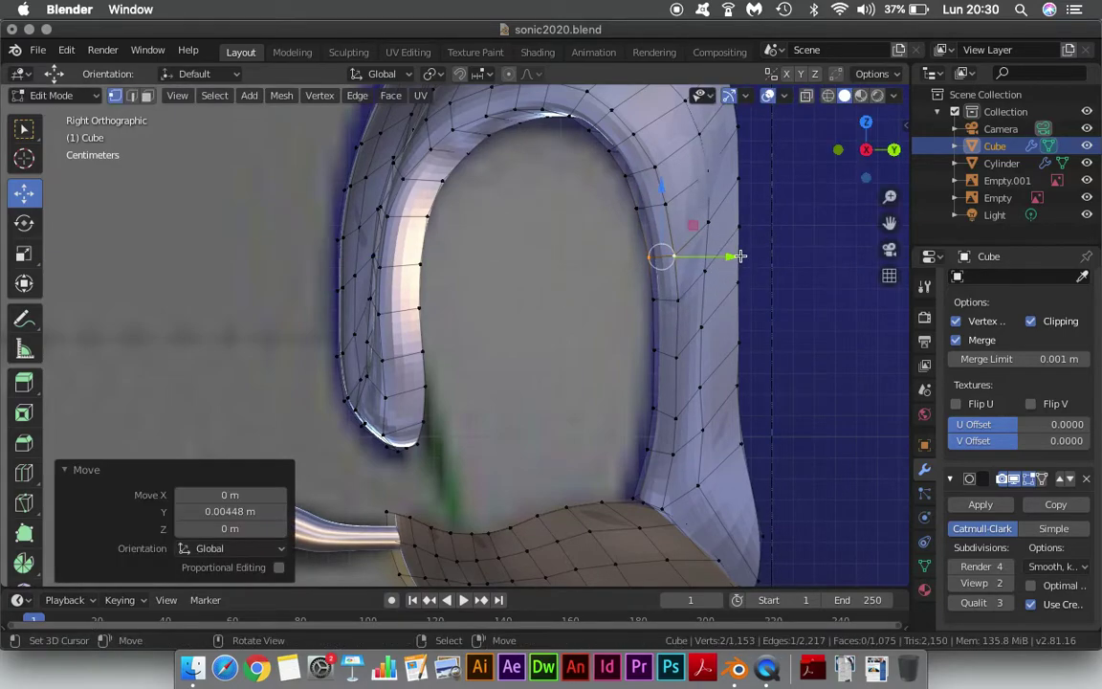
pyautogui.moveTo(720, 255)
pyautogui.mouseDown(button='middle')
pyautogui.moveTo(819, 295)
pyautogui.moveTo(692, 368)
pyautogui.moveTo(347, 504)
pyautogui.moveTo(582, 462)
pyautogui.moveTo(550, 391)
pyautogui.moveTo(332, 320)
pyautogui.moveTo(287, 323)
pyautogui.moveTo(371, 340)
pyautogui.mouseUp(button='middle')
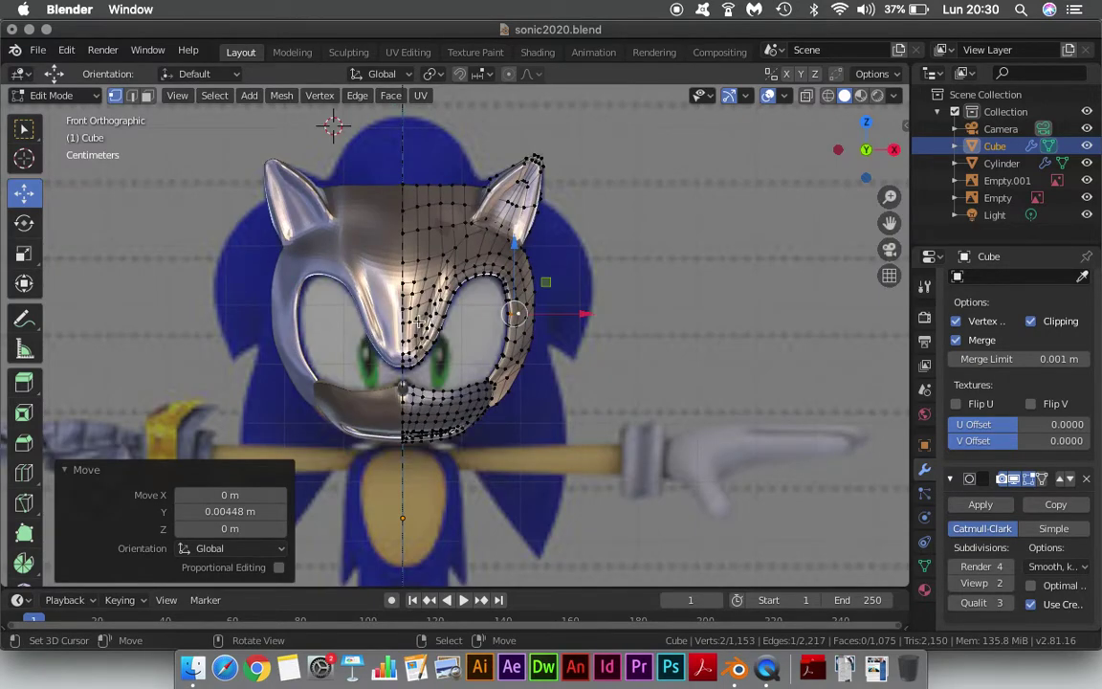
pyautogui.moveTo(370, 251)
pyautogui.mouseDown(button='middle')
pyautogui.moveTo(283, 340)
pyautogui.moveTo(546, 241)
pyautogui.moveTo(534, 225)
pyautogui.moveTo(529, 118)
pyautogui.mouseUp(button='middle')
pyautogui.scroll(2, 565, 229)
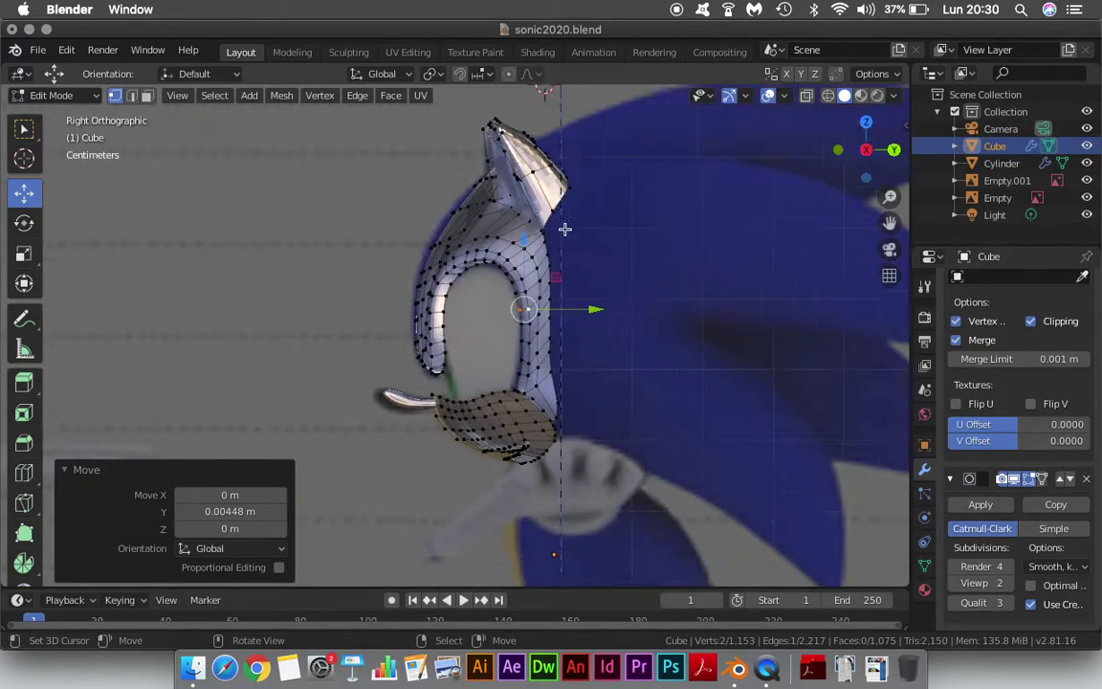
pyautogui.scroll(2, 573, 288)
pyautogui.scroll(2, 580, 317)
pyautogui.keyDown('shift'); pyautogui.moveTo(579, 317); pyautogui.dragTo(487, 344, button='middle'); pyautogui.keyUp('shift')
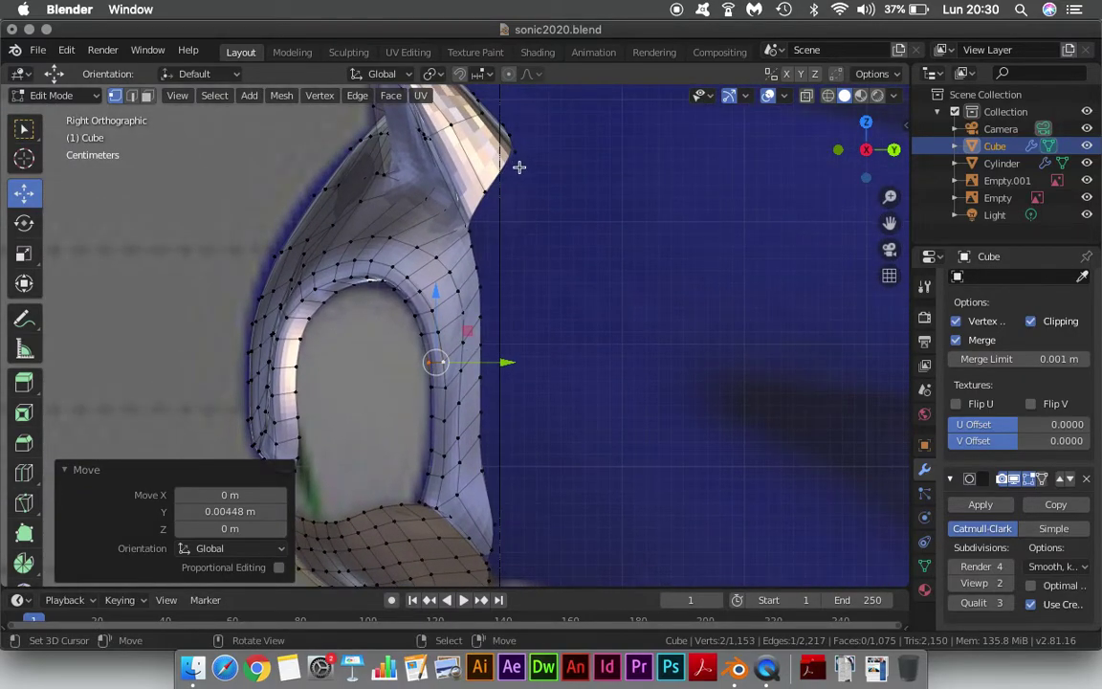
# Select the ten vertices running down the loop's right edge, top to bottom.
pyautogui.click(472, 247)
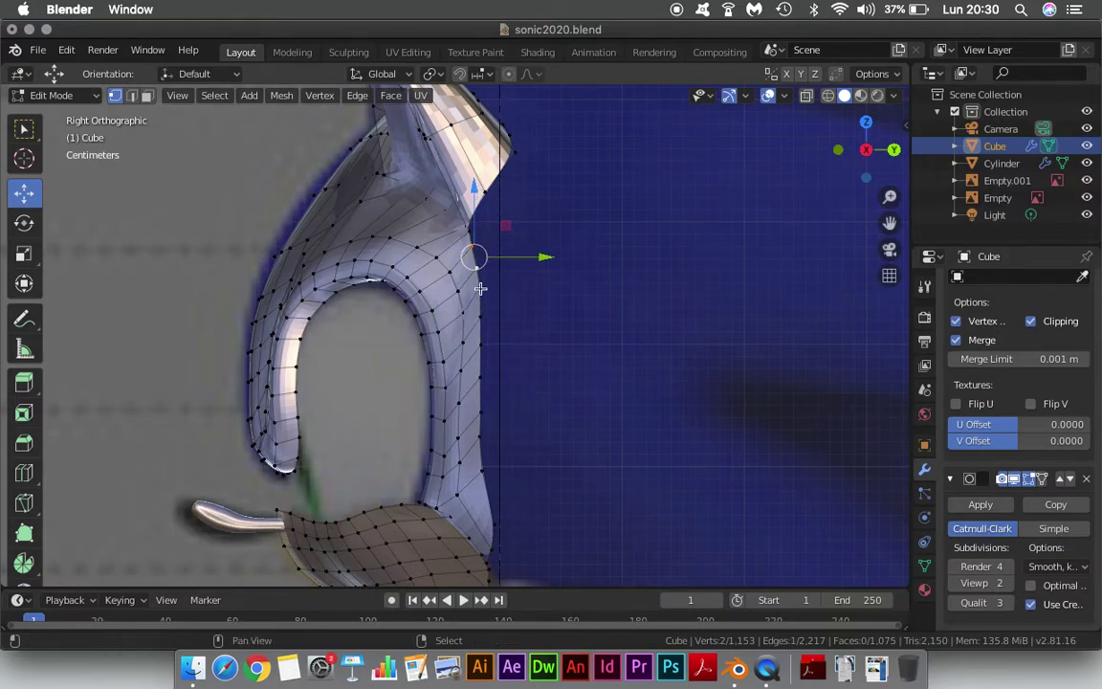
pyautogui.keyDown('shift'); pyautogui.click(480, 306); pyautogui.keyUp('shift')
pyautogui.keyDown('shift'); pyautogui.click(480, 330); pyautogui.keyUp('shift')
pyautogui.keyDown('shift'); pyautogui.click(480, 349); pyautogui.keyUp('shift')
pyautogui.keyDown('shift'); pyautogui.click(480, 376); pyautogui.keyUp('shift')
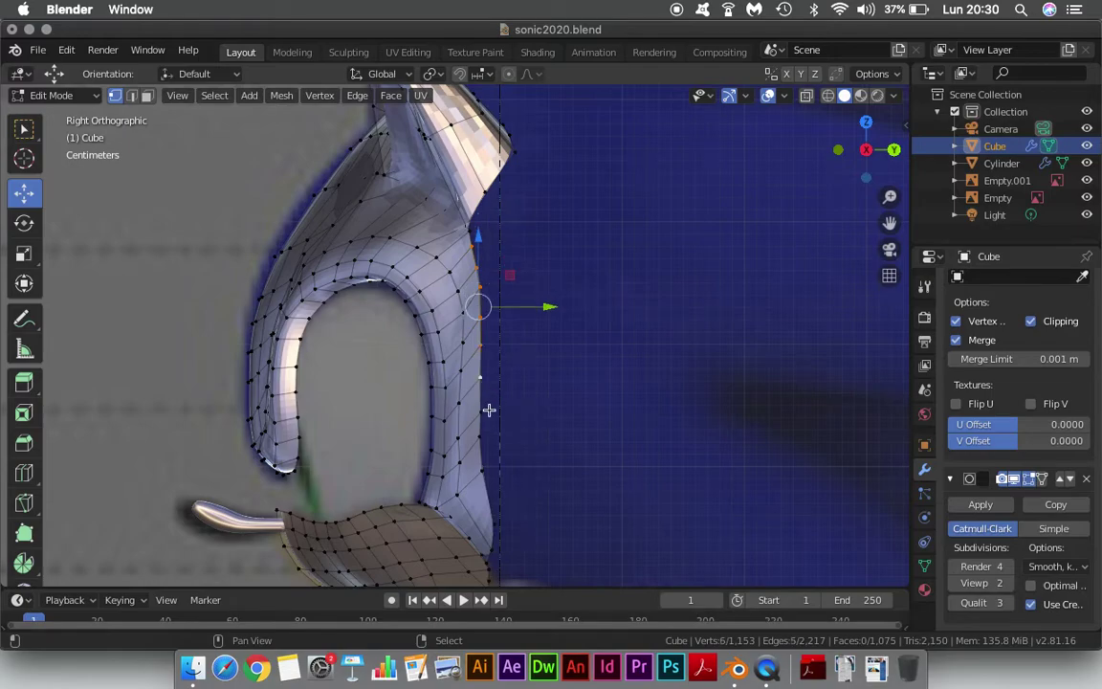
pyautogui.keyDown('shift'); pyautogui.click(481, 411); pyautogui.keyUp('shift')
pyautogui.keyDown('shift'); pyautogui.click(482, 442); pyautogui.keyUp('shift')
pyautogui.keyDown('shift'); pyautogui.click(482, 471); pyautogui.keyUp('shift')
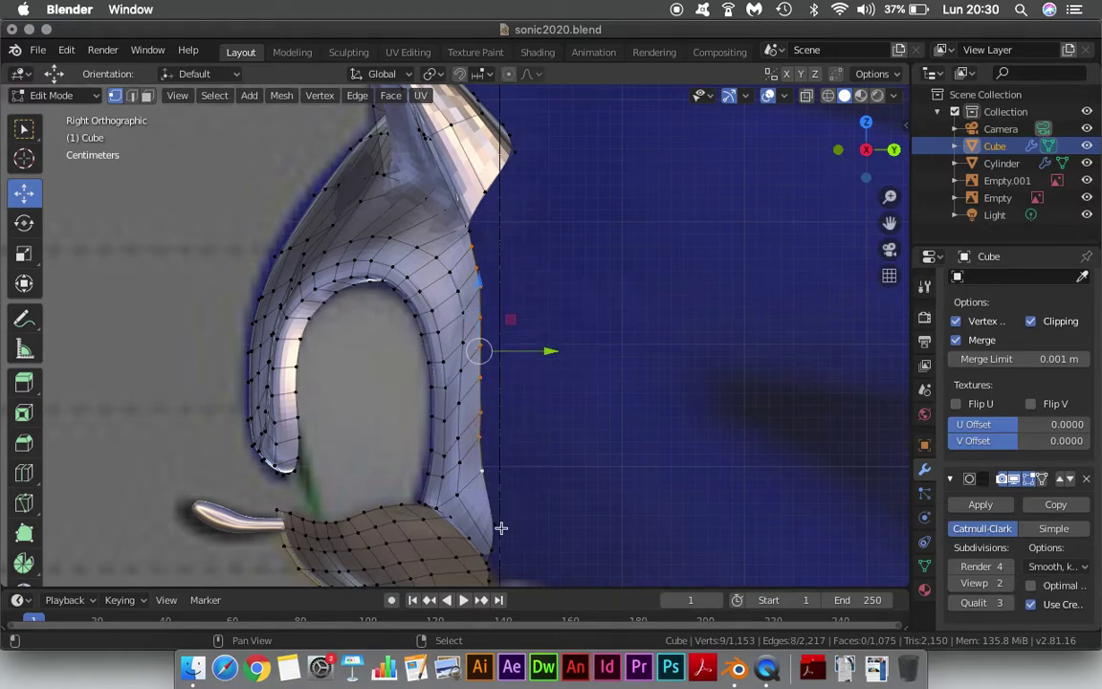
pyautogui.keyDown('shift'); pyautogui.click(497, 526); pyautogui.keyUp('shift')
pyautogui.keyDown('shift'); pyautogui.click(493, 552); pyautogui.keyUp('shift')
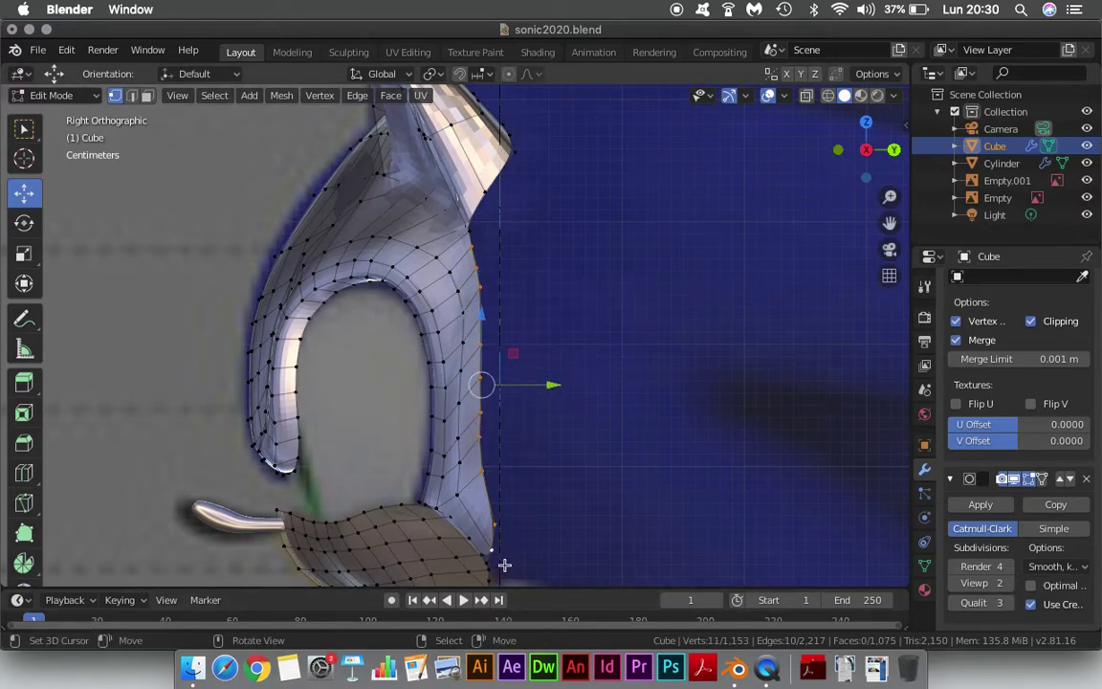
# Turn off the Subdivision Surface modifier's edit-mode display to show the flat cage.
pyautogui.scroll(3, 504, 564)
pyautogui.scroll(-3, 539, 517)
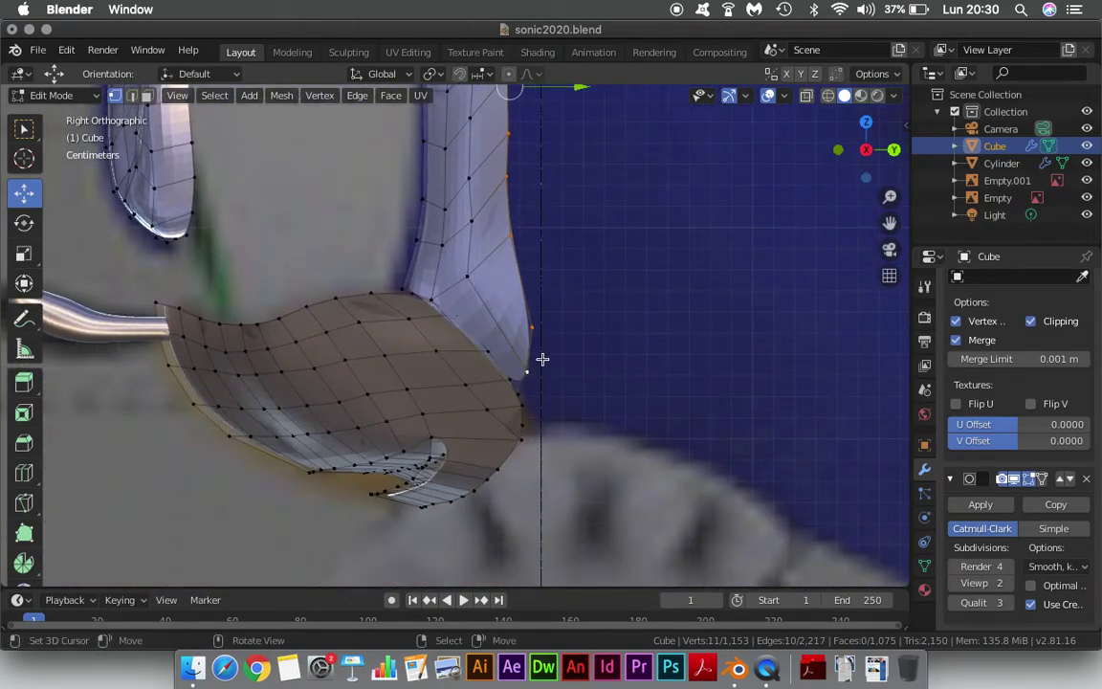
pyautogui.moveTo(541, 362)
pyautogui.mouseDown(button='middle')
pyautogui.moveTo(383, 369)
pyautogui.moveTo(310, 424)
pyautogui.mouseUp(button='middle')
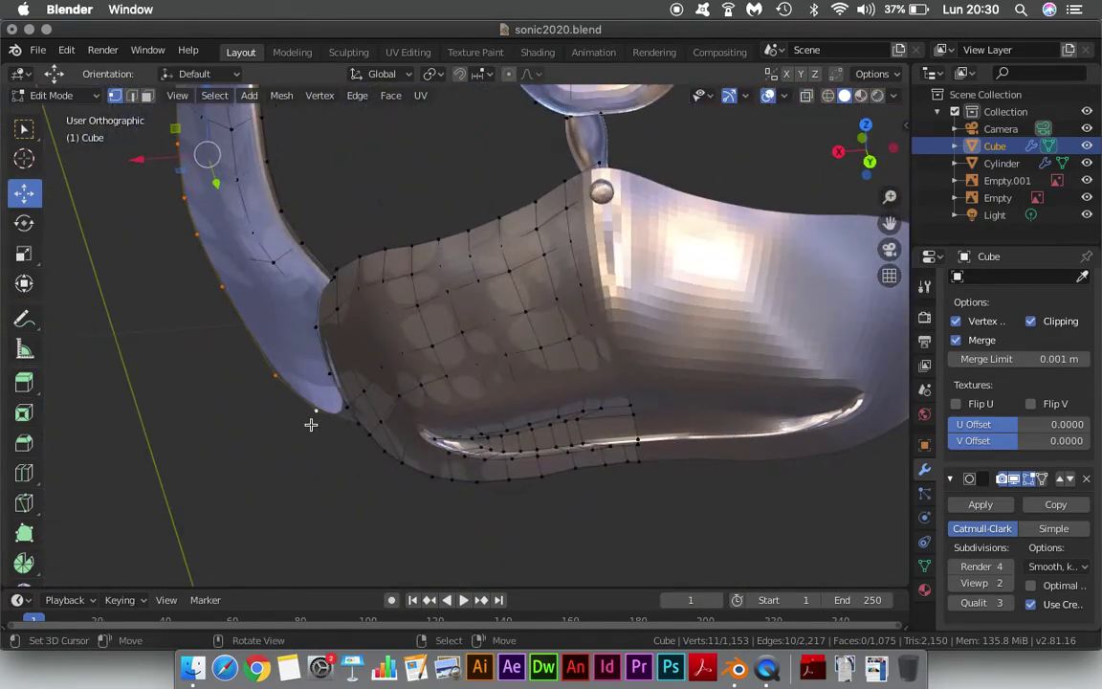
pyautogui.moveTo(409, 426); pyautogui.dragTo(712, 315, button='middle')
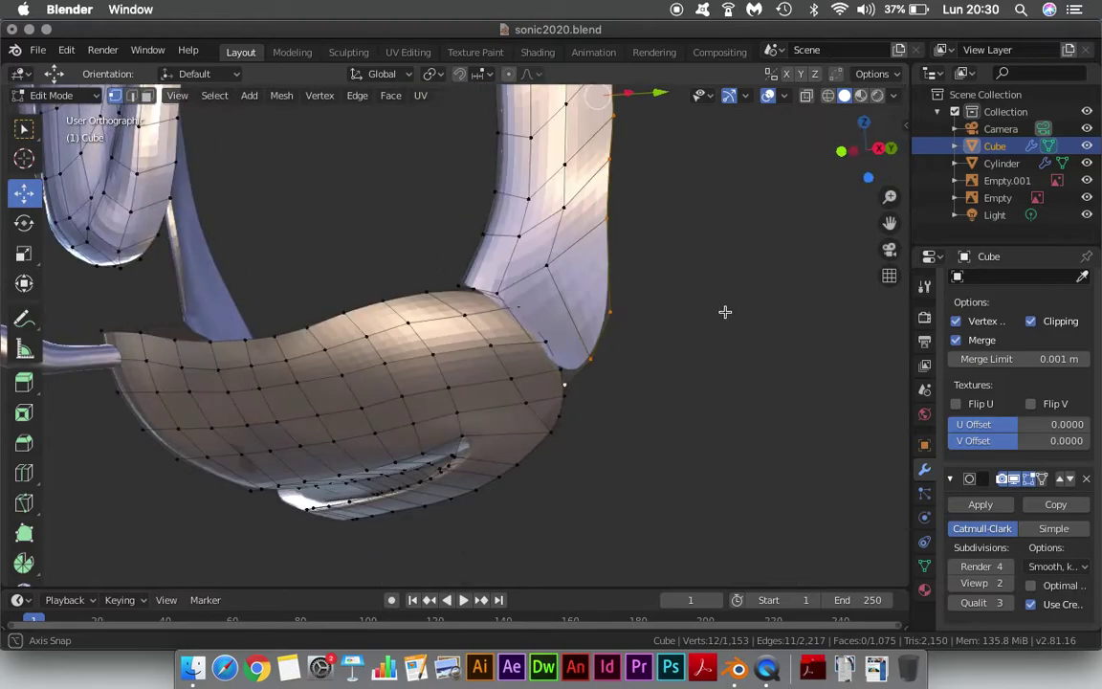
pyautogui.moveTo(662, 94); pyautogui.dragTo(701, 94)
pyautogui.hotkey('ctrl', 'z')
pyautogui.moveTo(645, 327)
pyautogui.keyDown('shift'); pyautogui.mouseDown(button='middle')
pyautogui.moveTo(573, 467)
pyautogui.moveTo(577, 369)
pyautogui.moveTo(476, 250)
pyautogui.mouseUp(button='middle'); pyautogui.keyUp('shift')
pyautogui.scroll(2, 476, 250)
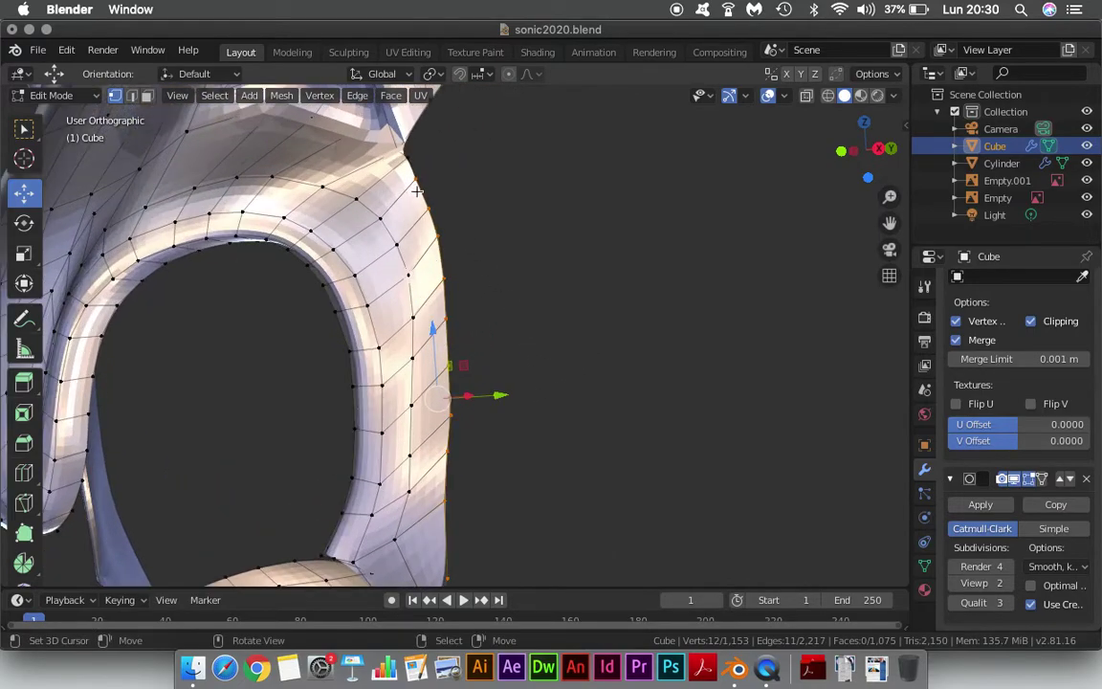
pyautogui.scroll(2, 488, 234)
pyautogui.scroll(2, 509, 287)
pyautogui.scroll(1, 465, 247)
pyautogui.scroll(1, 465, 246)
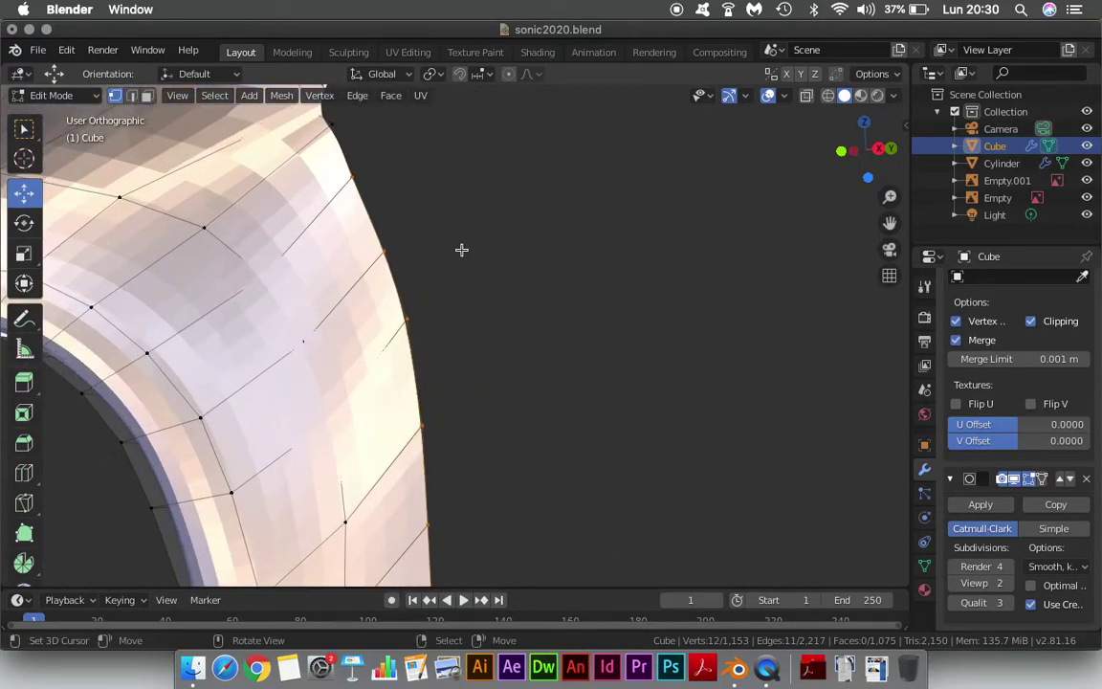
pyautogui.moveTo(467, 246); pyautogui.dragTo(535, 474, button='middle')
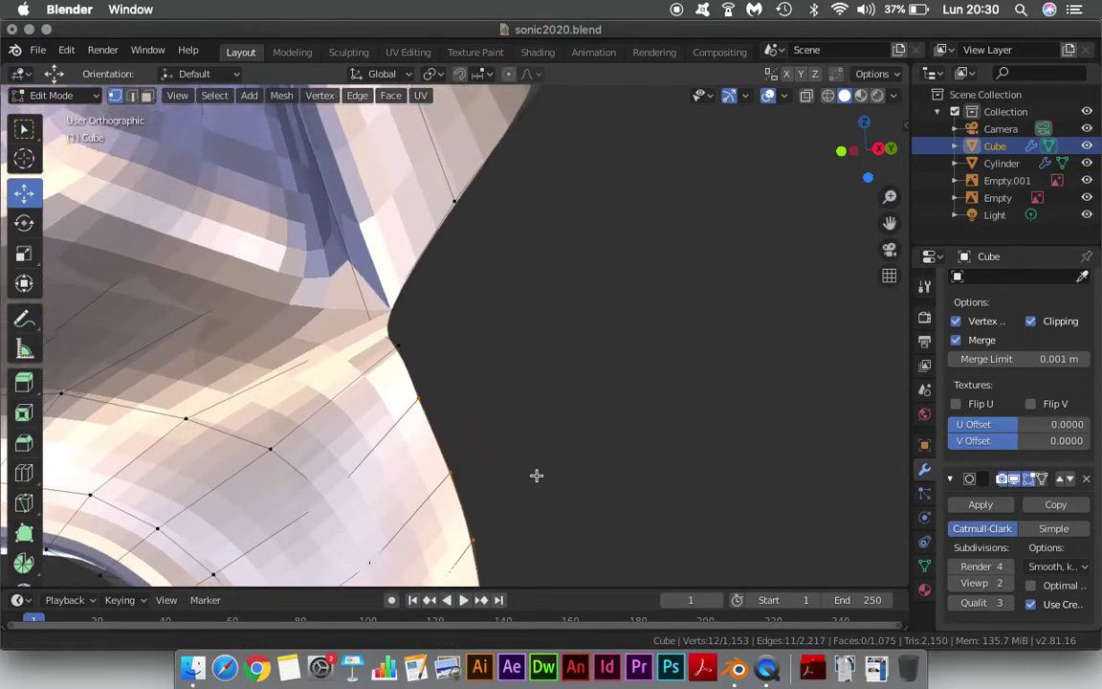
pyautogui.click(1028, 480)
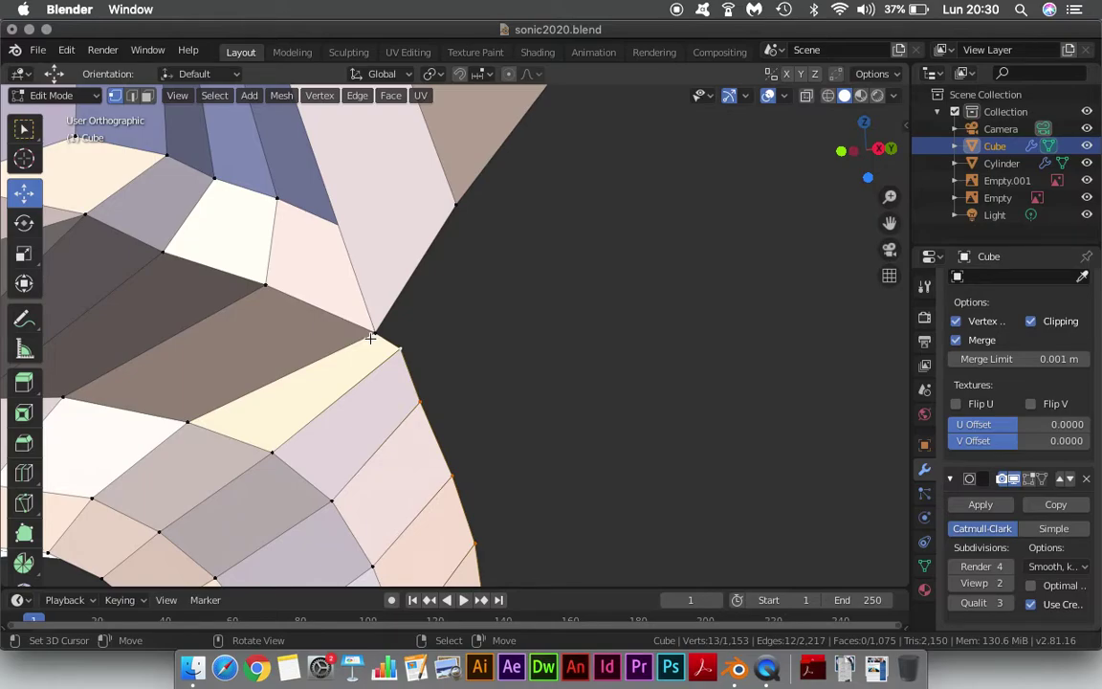
# Extrude the selected edge loop in Right Ortho view, raising it slightly and nudging it back along Y.
pyautogui.moveTo(350, 328); pyautogui.dragTo(442, 350, button='middle')
pyautogui.press('KP_3')
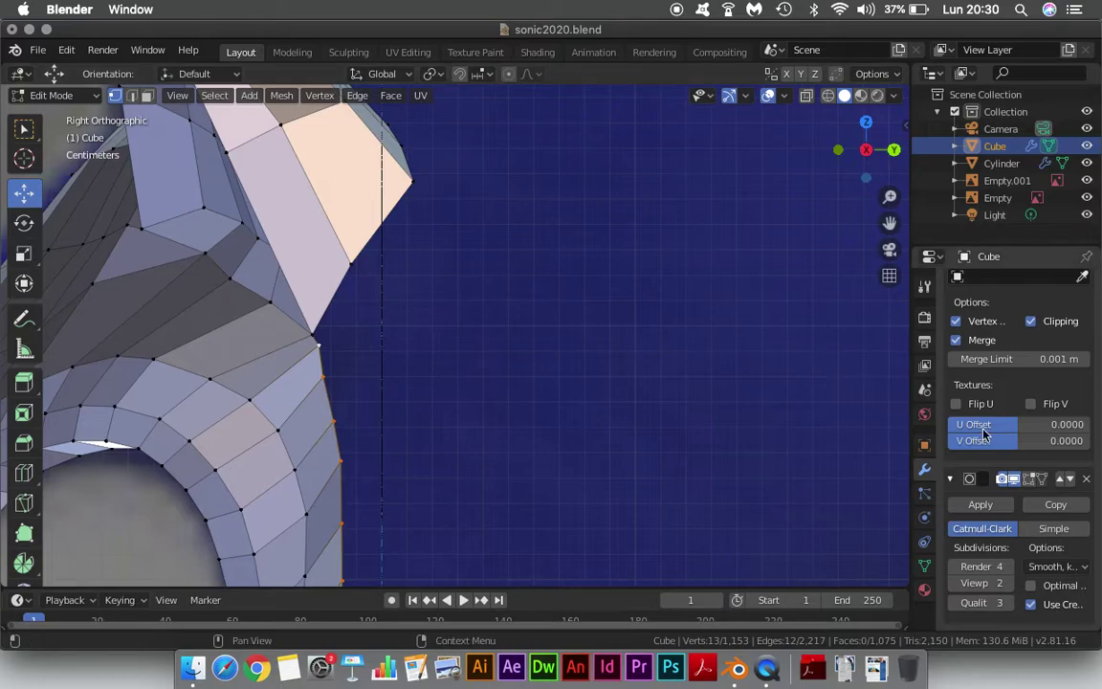
pyautogui.scroll(3, 521, 431)
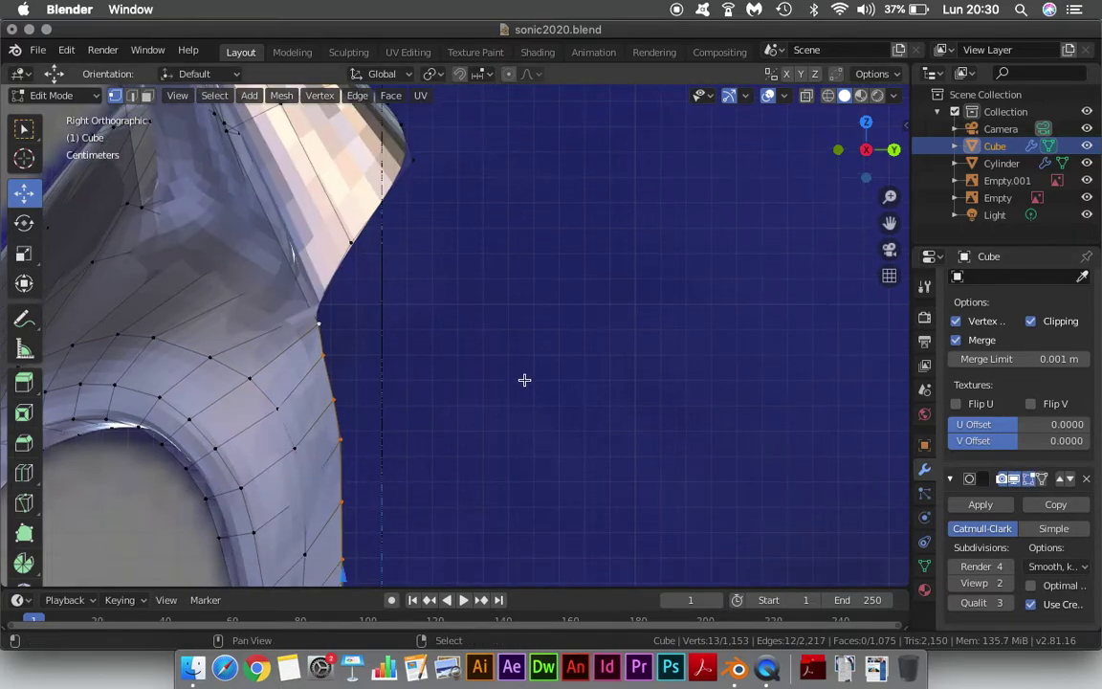
pyautogui.keyDown('shift'); pyautogui.moveTo(524, 381); pyautogui.dragTo(593, 312, button='middle'); pyautogui.keyUp('shift')
pyautogui.press('e')
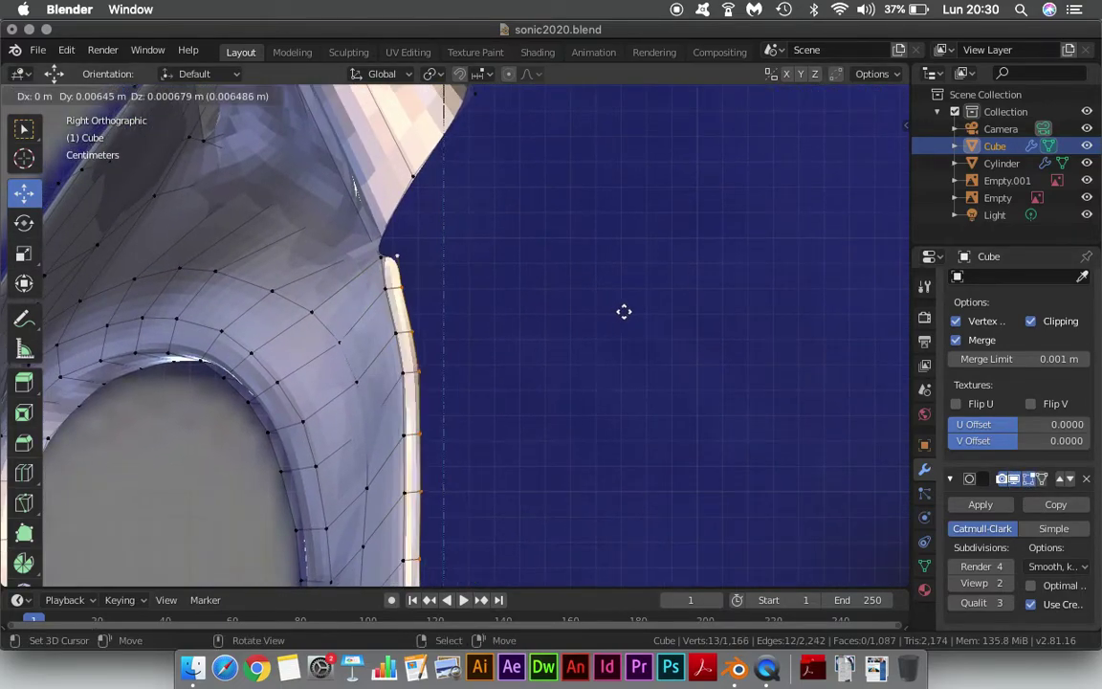
pyautogui.click(674, 306)
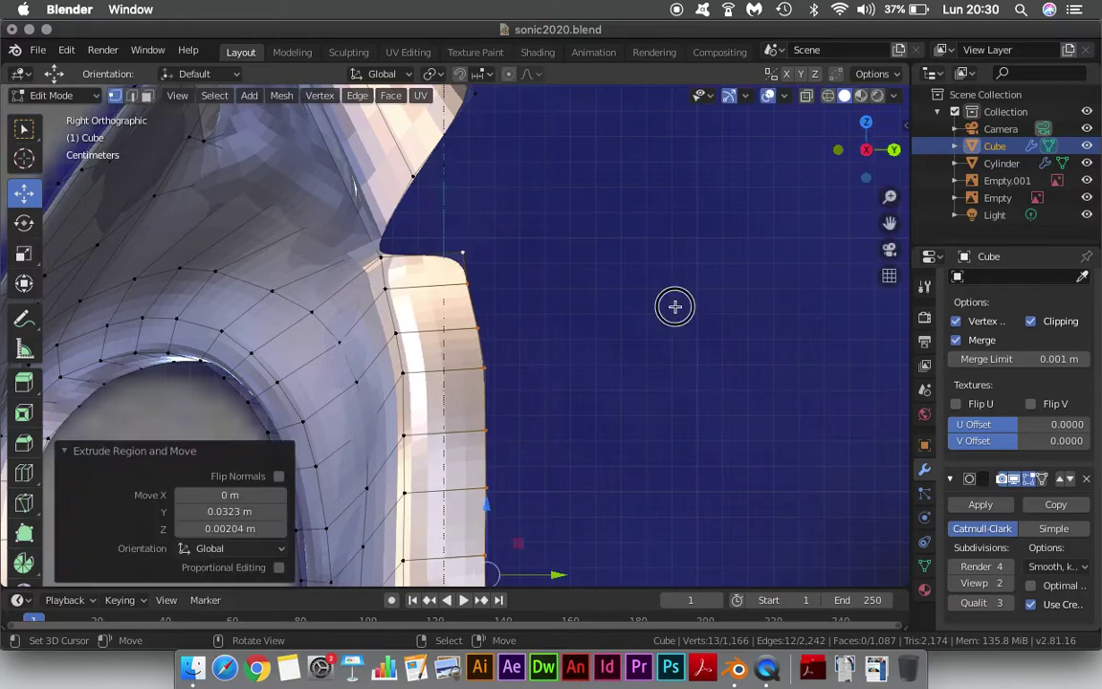
pyautogui.scroll(-1, 654, 315)
pyautogui.scroll(-1, 644, 316)
pyautogui.moveTo(483, 393); pyautogui.dragTo(476, 372)
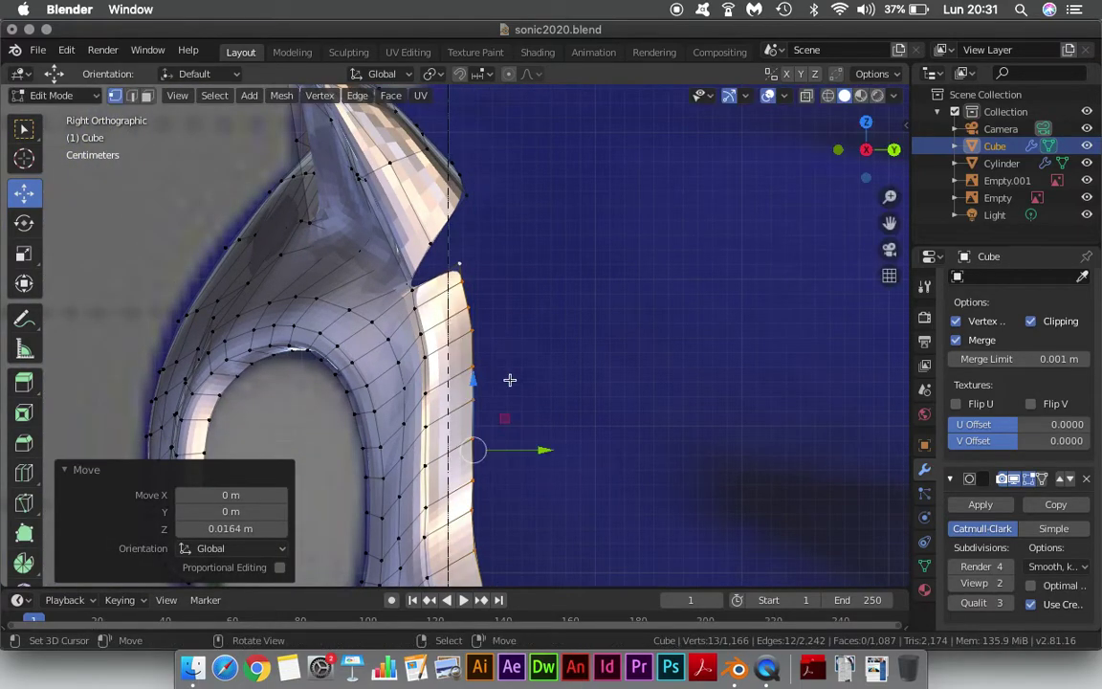
pyautogui.moveTo(538, 450); pyautogui.dragTo(522, 439)
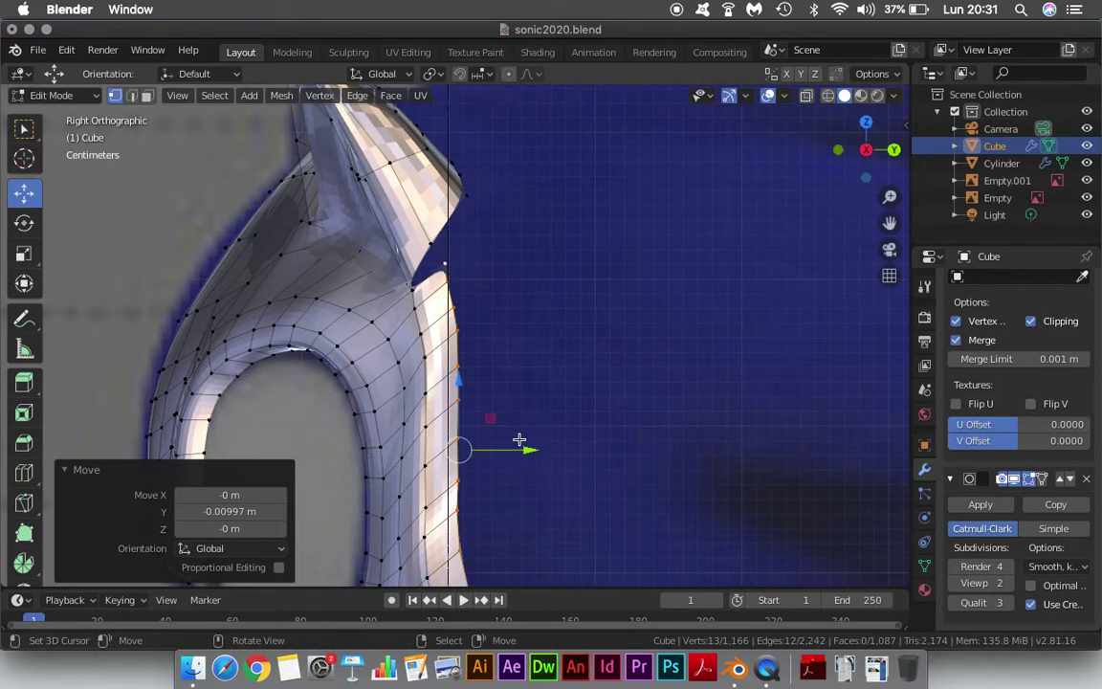
# Fill the gap at the top of the new strip with a face from its four corner vertices.
pyautogui.scroll(-4, 519, 439)
pyautogui.moveTo(546, 455)
pyautogui.mouseDown(button='middle')
pyautogui.moveTo(737, 438)
pyautogui.moveTo(828, 335)
pyautogui.moveTo(701, 386)
pyautogui.moveTo(602, 403)
pyautogui.moveTo(476, 377)
pyautogui.mouseUp(button='middle')
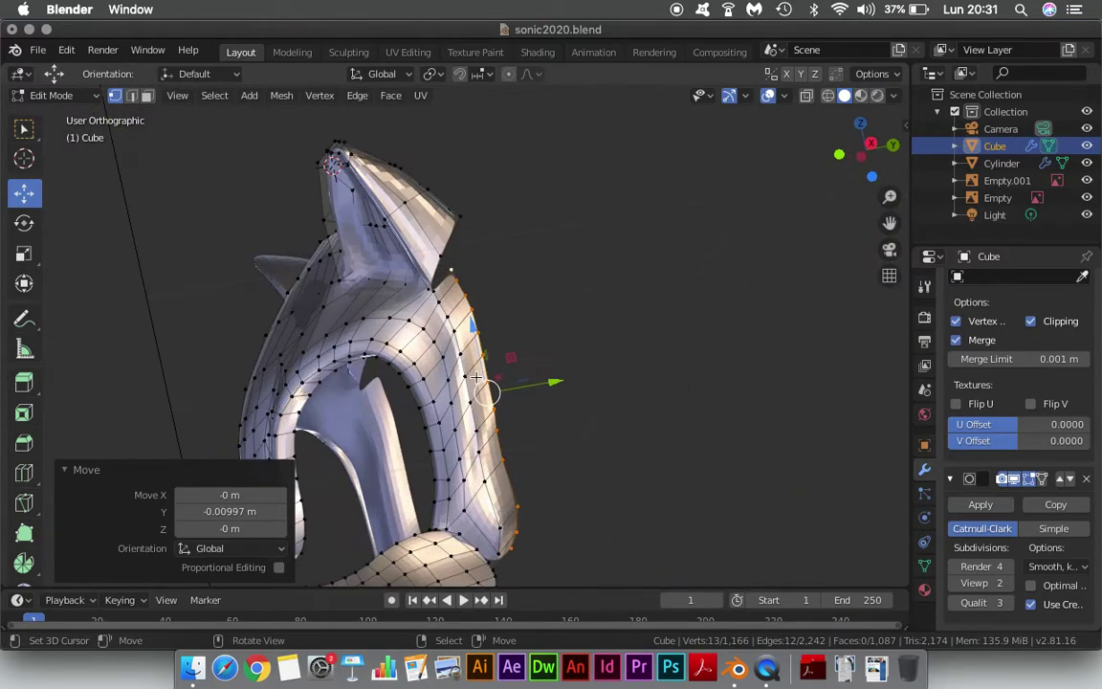
pyautogui.scroll(3, 475, 378)
pyautogui.scroll(1, 475, 380)
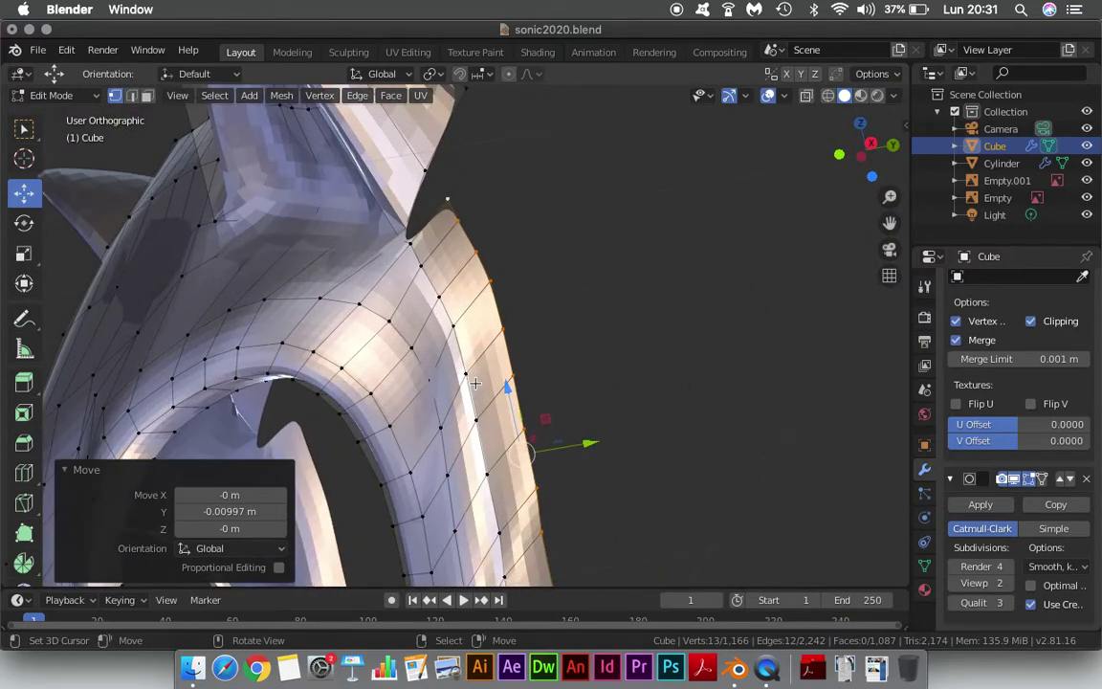
pyautogui.click(447, 199)
pyautogui.keyDown('shift'); pyautogui.click(428, 175); pyautogui.keyUp('shift')
pyautogui.keyDown('shift'); pyautogui.click(400, 232); pyautogui.keyUp('shift')
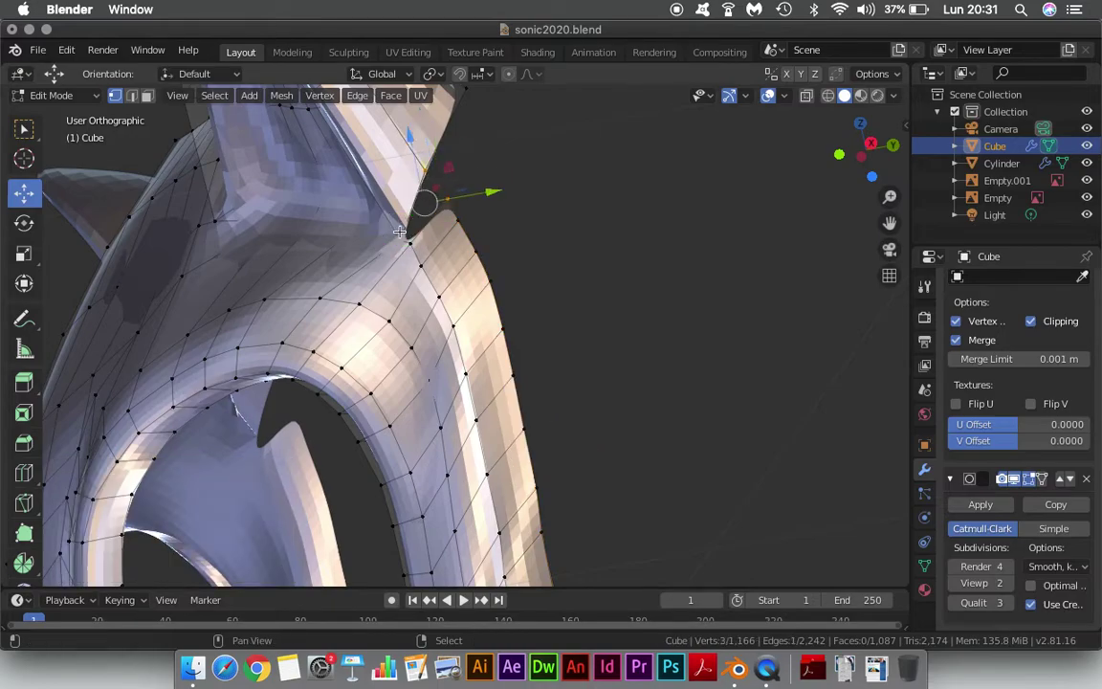
pyautogui.click(1014, 479)
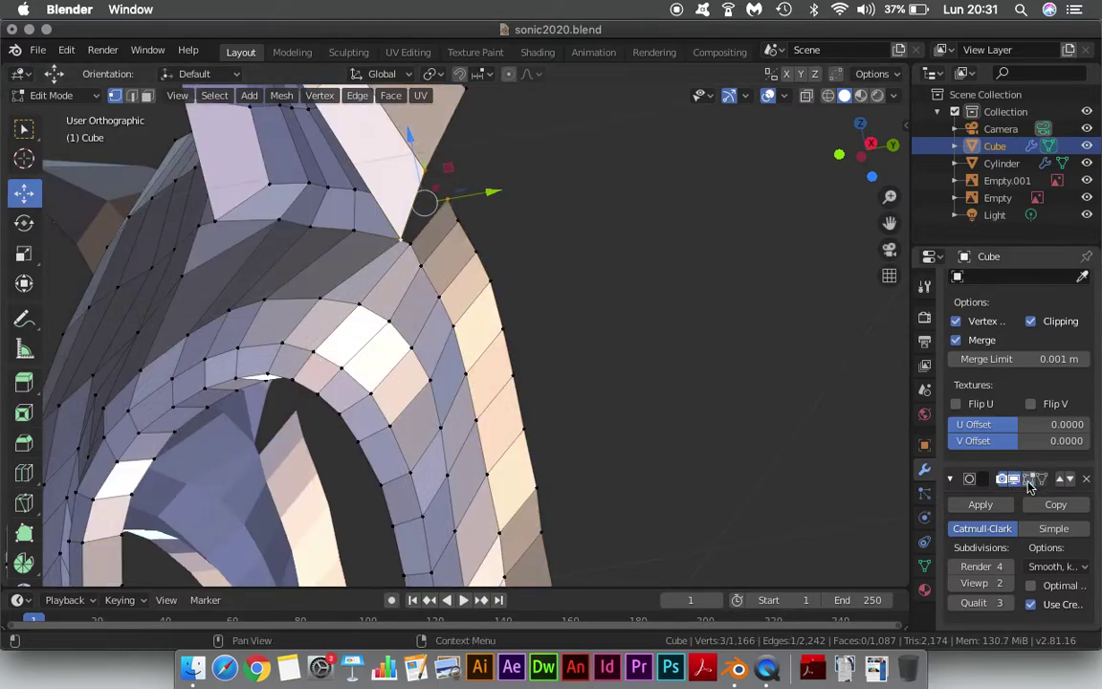
pyautogui.keyDown('shift'); pyautogui.click(411, 243); pyautogui.keyUp('shift')
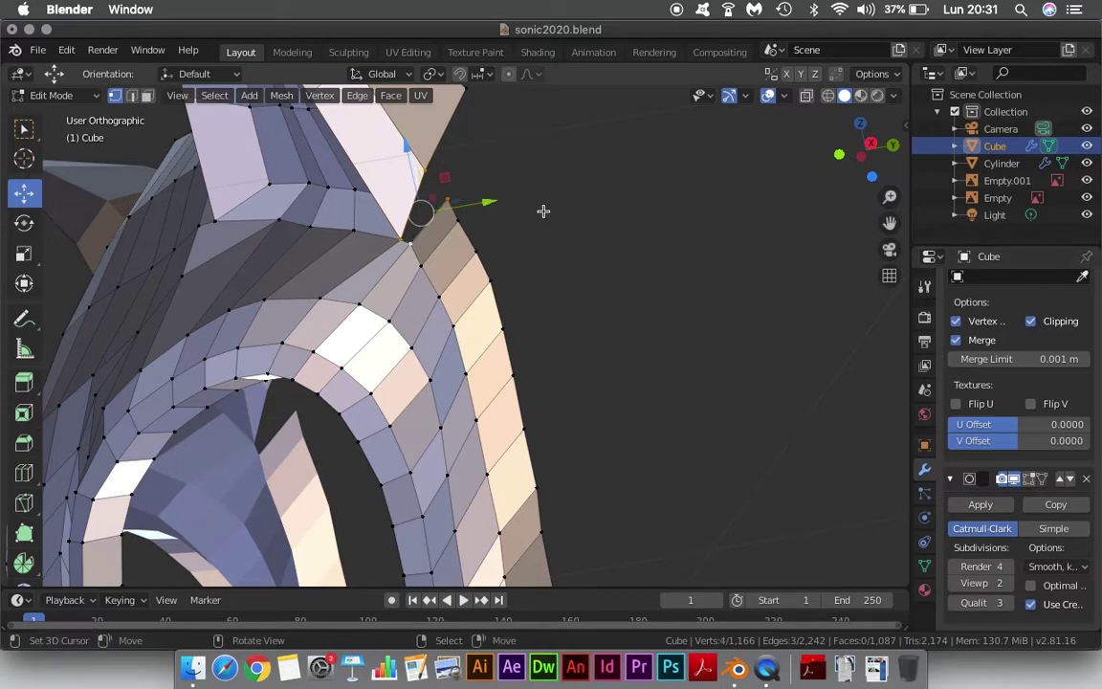
pyautogui.press('f')
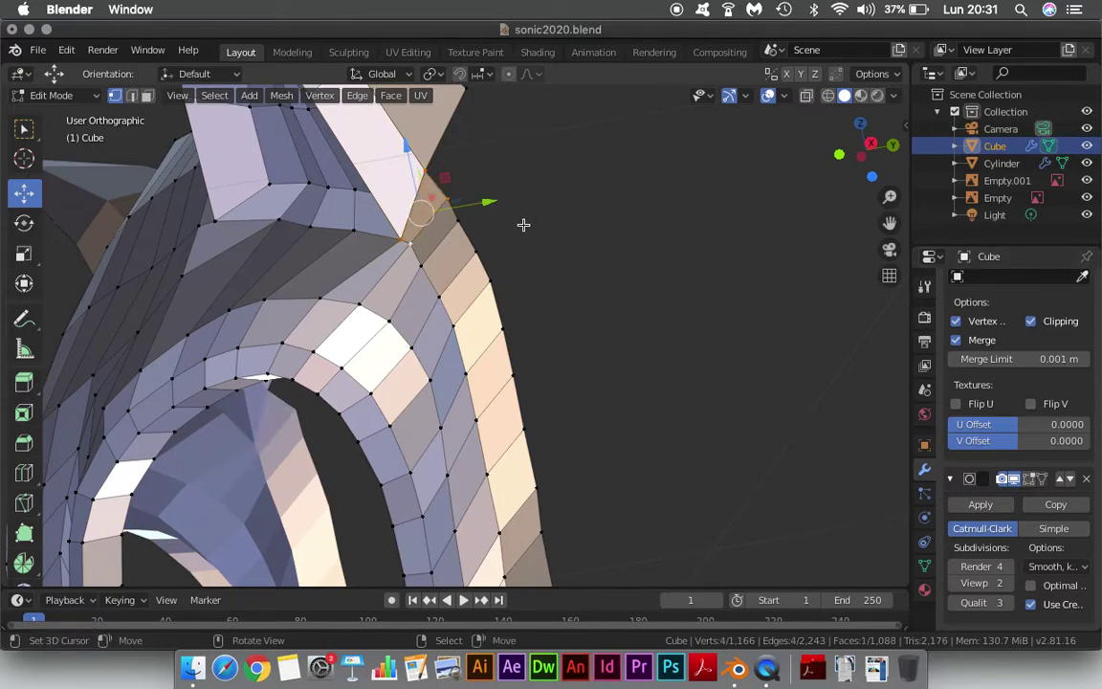
# Restore subdivision display and select the upper vertices of the ring's outer edge.
pyautogui.click(454, 209)
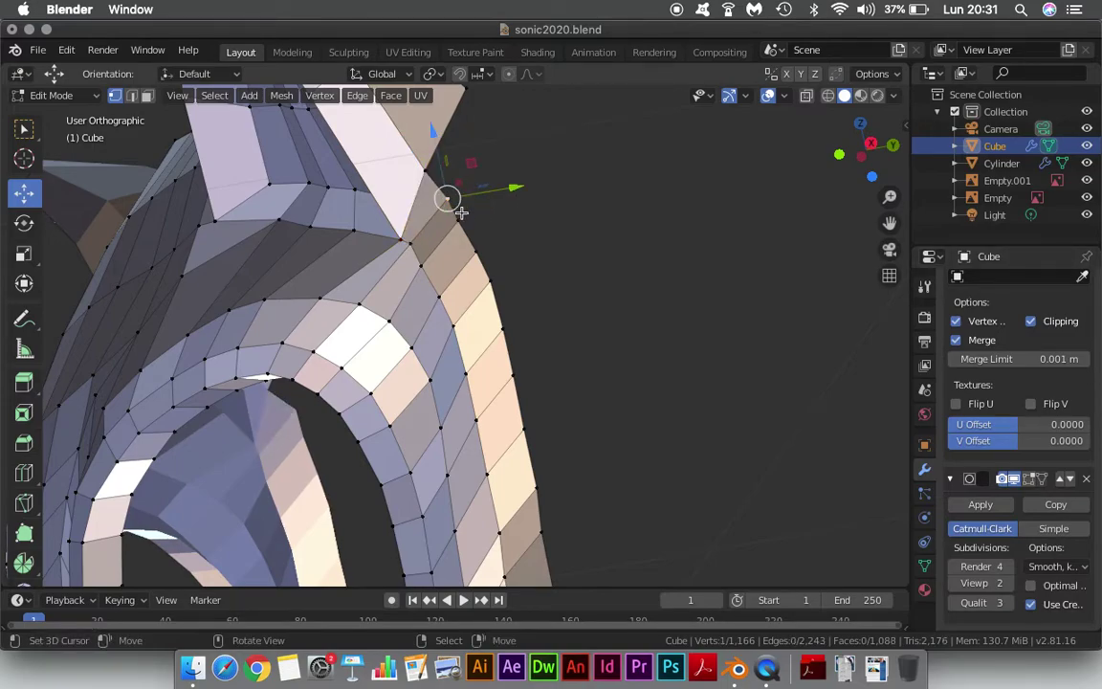
pyautogui.click(1023, 481)
pyautogui.keyDown('shift'); pyautogui.click(486, 261); pyautogui.keyUp('shift')
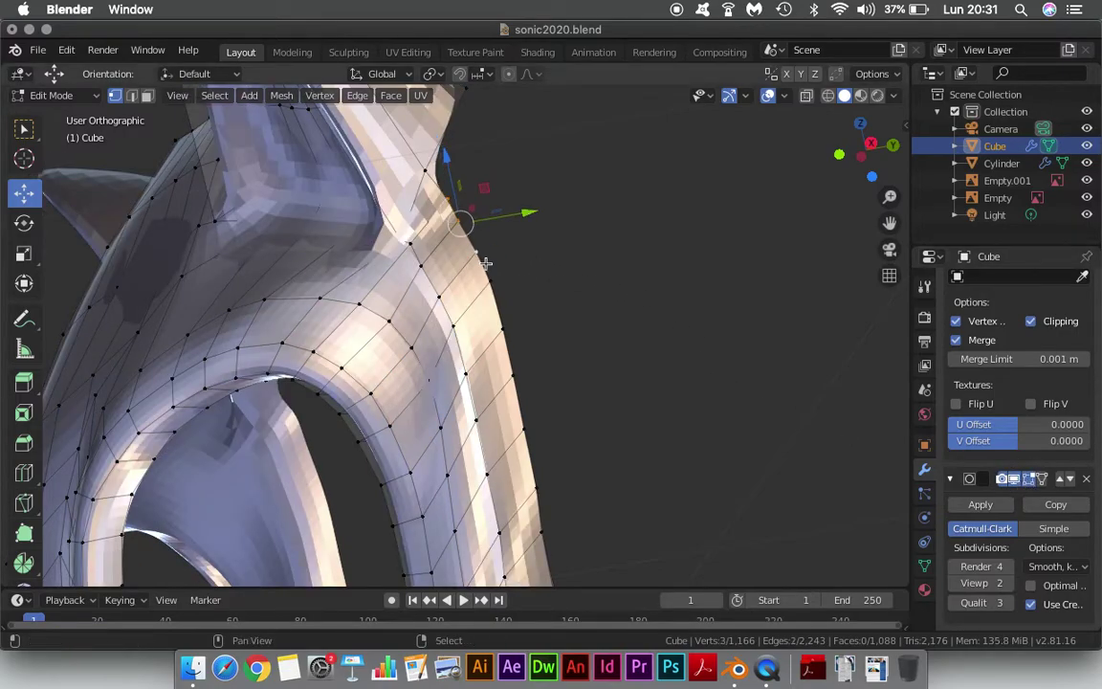
pyautogui.keyDown('shift'); pyautogui.click(424, 166); pyautogui.keyUp('shift')
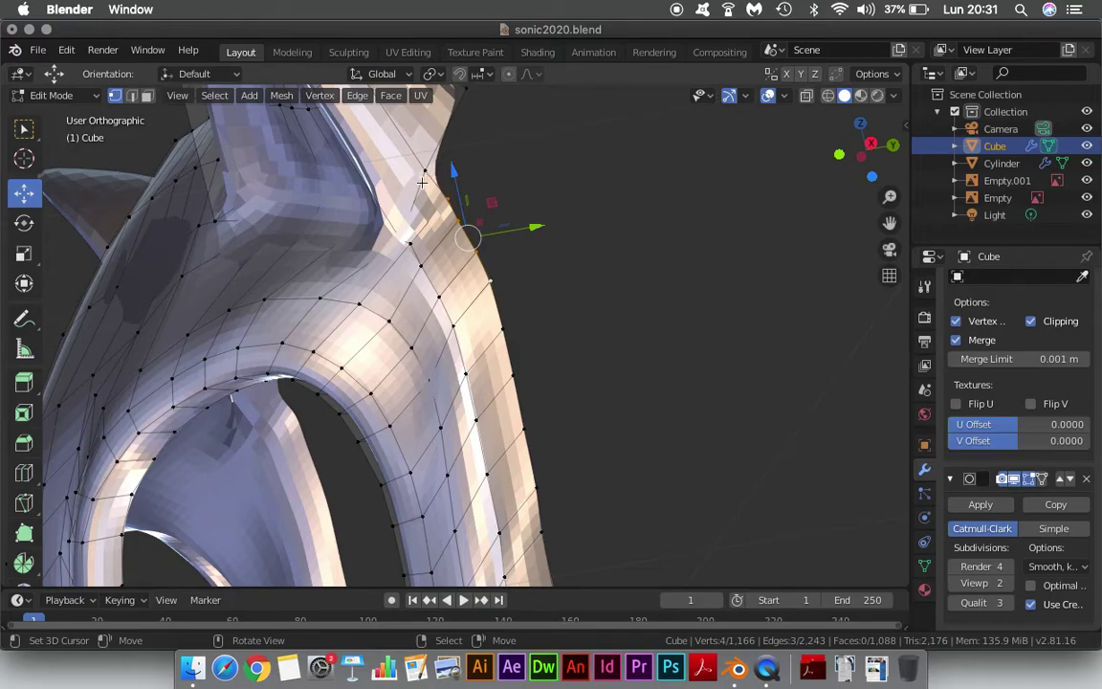
pyautogui.keyDown('shift'); pyautogui.click(502, 329); pyautogui.keyUp('shift')
pyautogui.keyDown('shift'); pyautogui.click(514, 377); pyautogui.keyUp('shift')
pyautogui.keyDown('shift'); pyautogui.click(525, 425); pyautogui.keyUp('shift')
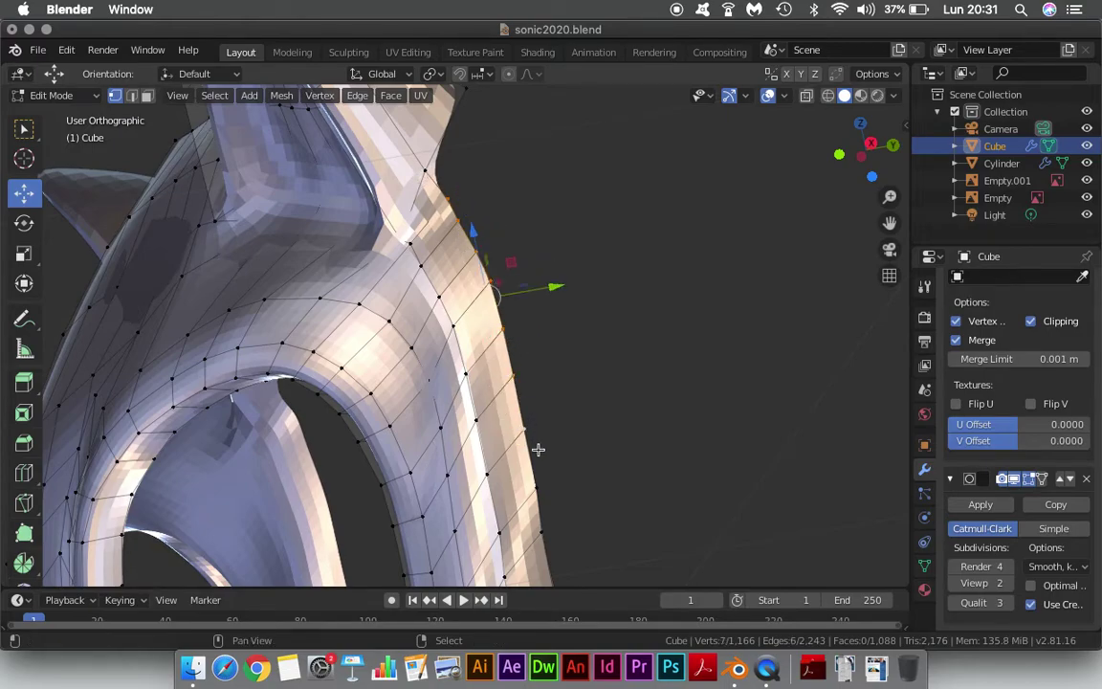
# Extend the outer-edge selection down the ring to its bottom vertex.
pyautogui.keyDown('shift'); pyautogui.moveTo(614, 420); pyautogui.dragTo(526, 319, button='middle'); pyautogui.keyUp('shift')
pyautogui.keyDown('shift'); pyautogui.click(486, 313); pyautogui.keyUp('shift')
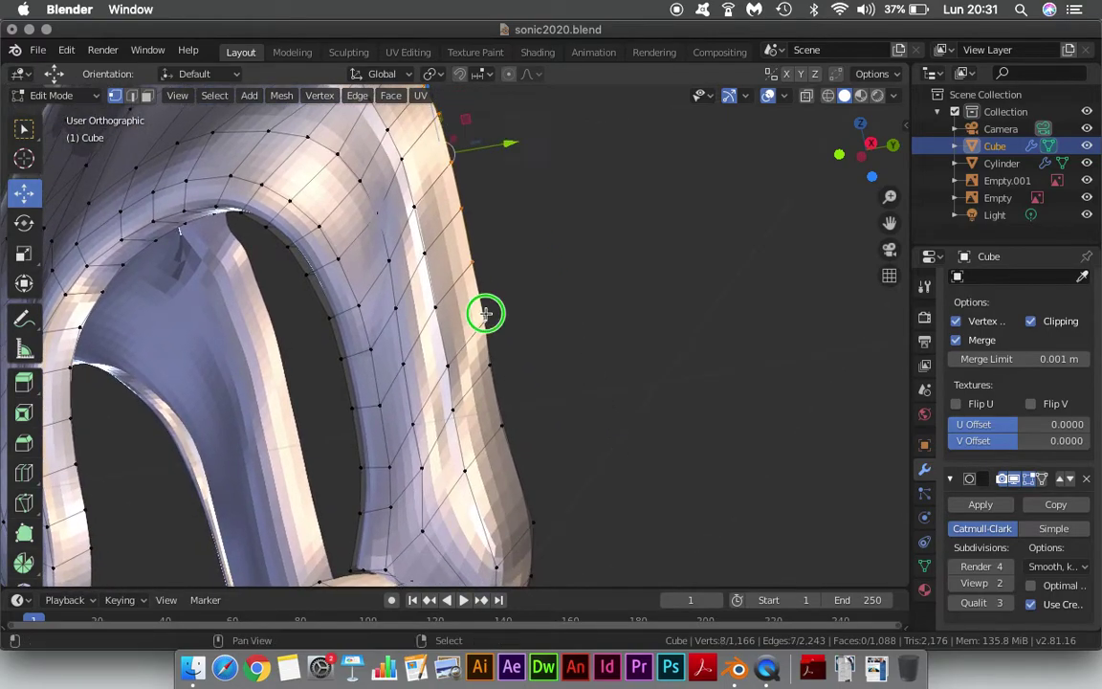
pyautogui.keyDown('shift'); pyautogui.click(500, 365); pyautogui.keyUp('shift')
pyautogui.keyDown('shift'); pyautogui.click(504, 425); pyautogui.keyUp('shift')
pyautogui.keyDown('shift'); pyautogui.click(537, 524); pyautogui.keyUp('shift')
pyautogui.keyDown('shift'); pyautogui.moveTo(593, 426); pyautogui.dragTo(634, 238, button='middle'); pyautogui.keyUp('shift')
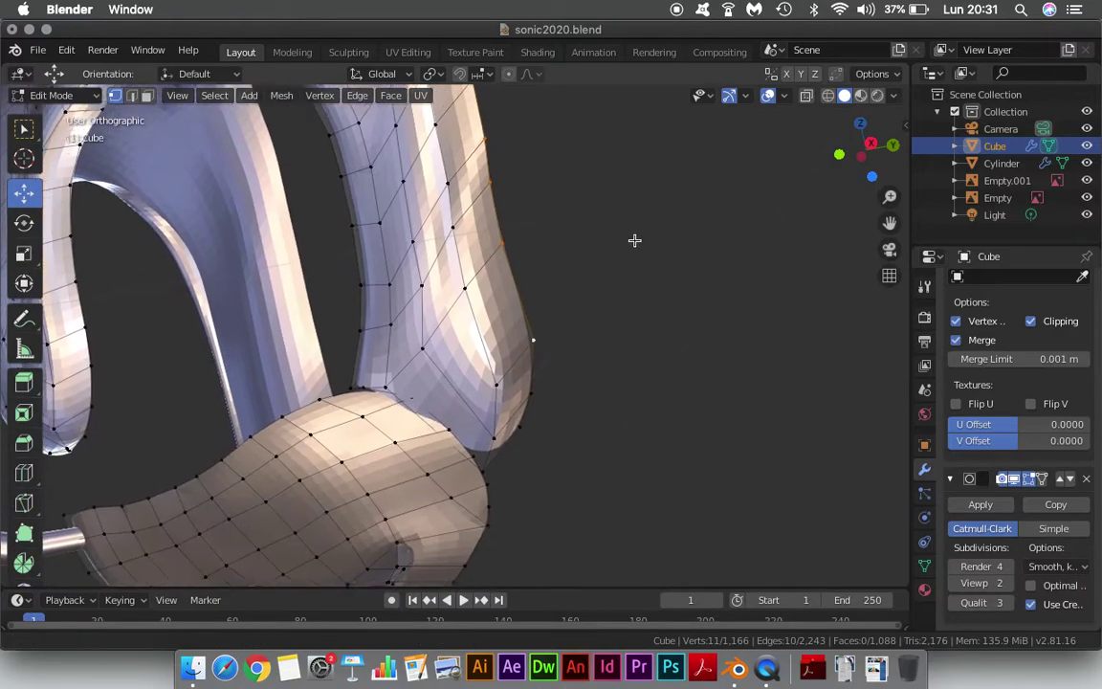
pyautogui.keyDown('shift'); pyautogui.click(531, 405); pyautogui.keyUp('shift')
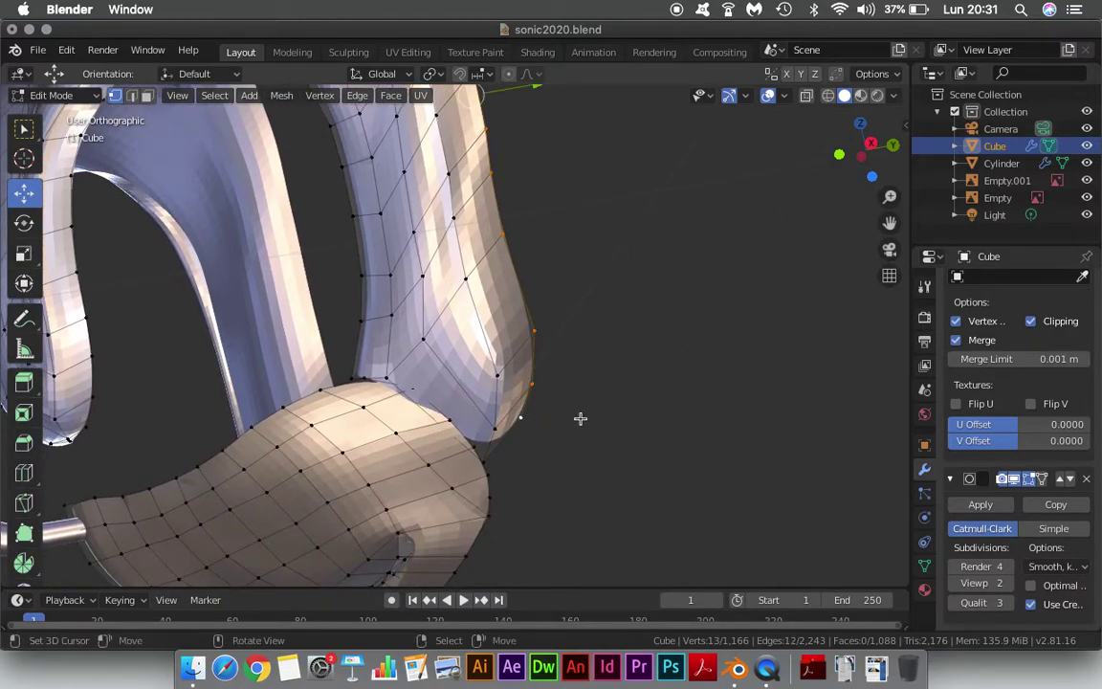
pyautogui.keyDown('shift'); pyautogui.click(499, 458); pyautogui.keyUp('shift')
pyautogui.moveTo(499, 457)
pyautogui.mouseDown(button='middle')
pyautogui.moveTo(329, 331)
pyautogui.moveTo(479, 388)
pyautogui.moveTo(559, 323)
pyautogui.moveTo(646, 448)
pyautogui.mouseUp(button='middle')
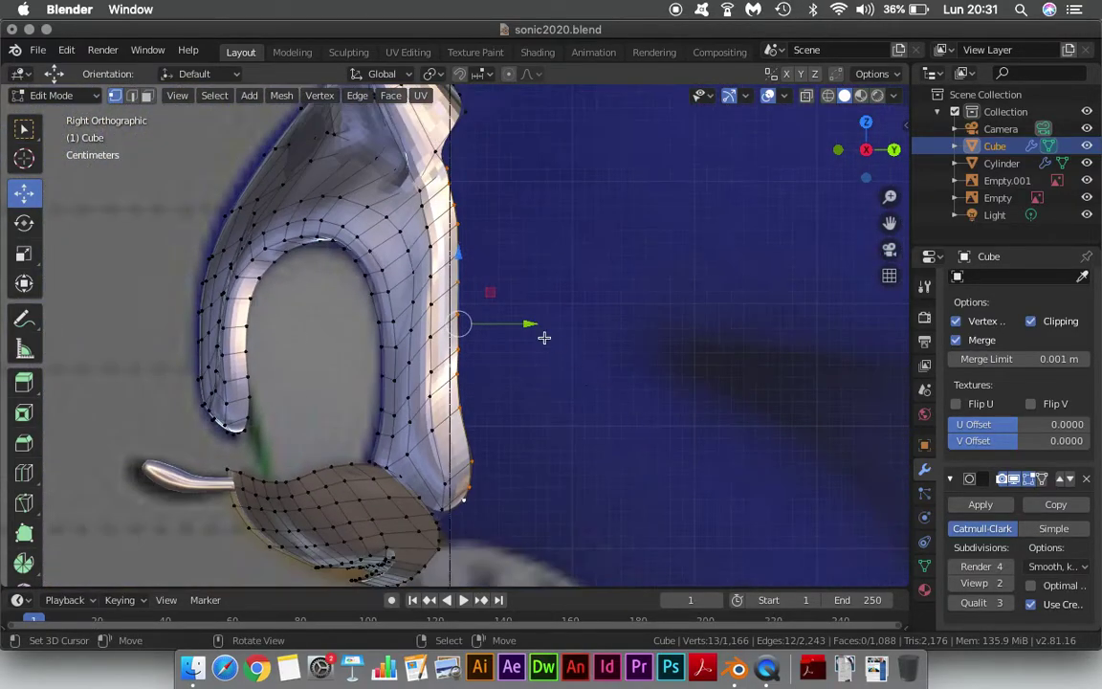
# Extrude the outer edge loop again, raise it 0.0246 m along Z and move it back along Y.
pyautogui.press('e')
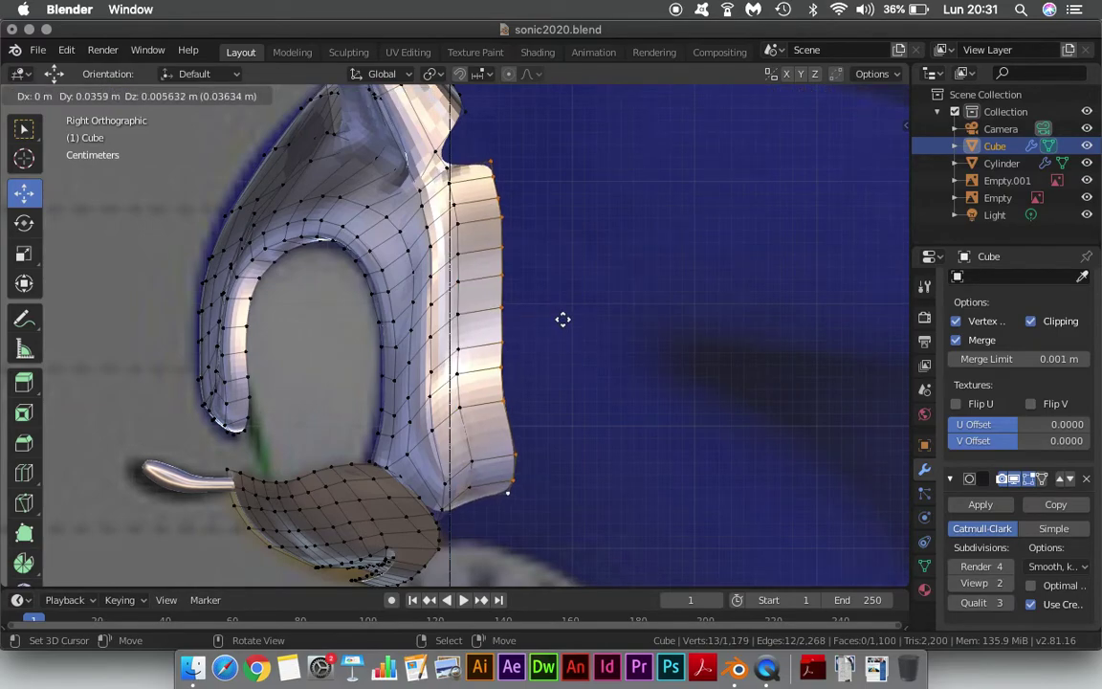
pyautogui.click(562, 320)
pyautogui.press('g')
pyautogui.press('z')
pyautogui.click(507, 231)
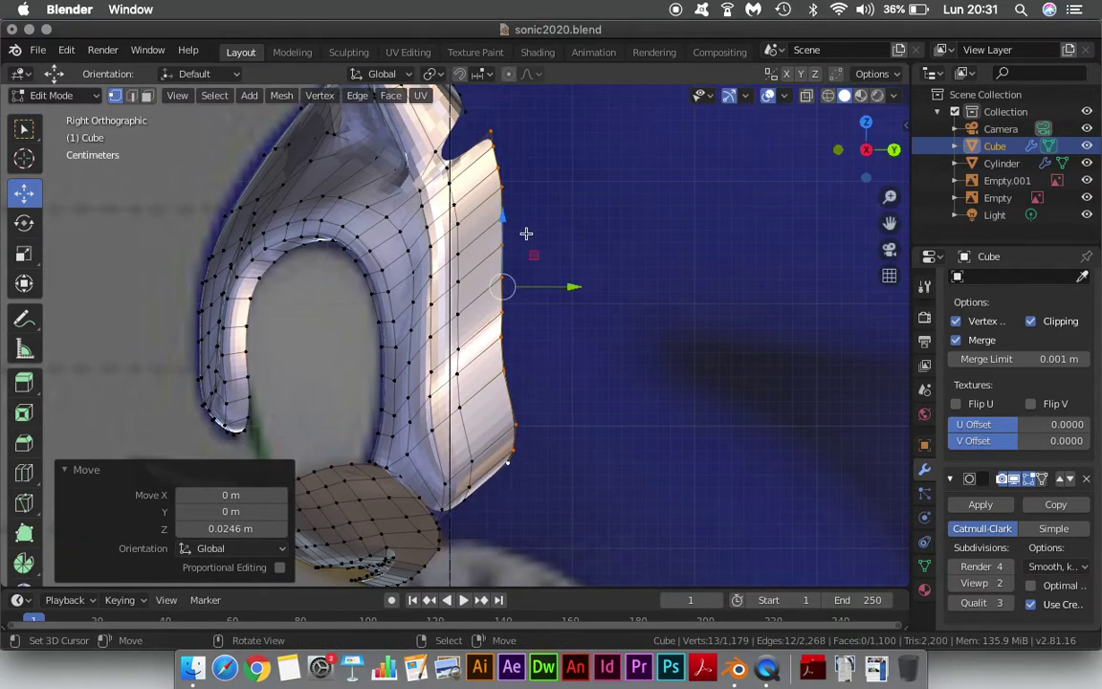
pyautogui.press('g')
pyautogui.press('y')
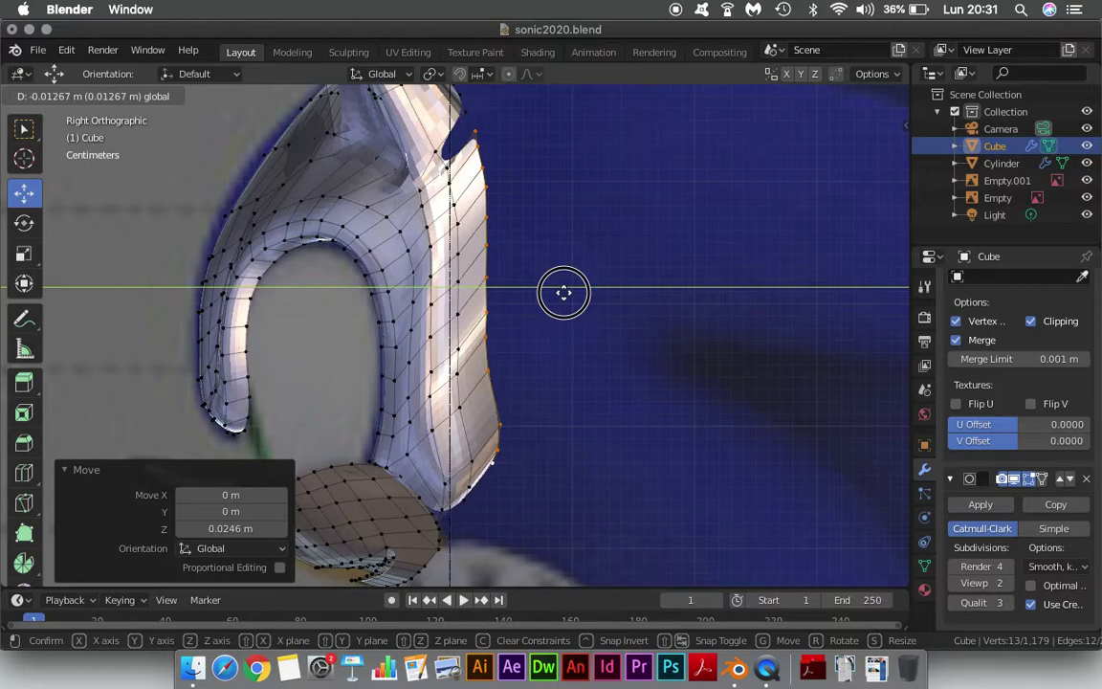
pyautogui.click(563, 289)
pyautogui.press('g')
pyautogui.press('z')
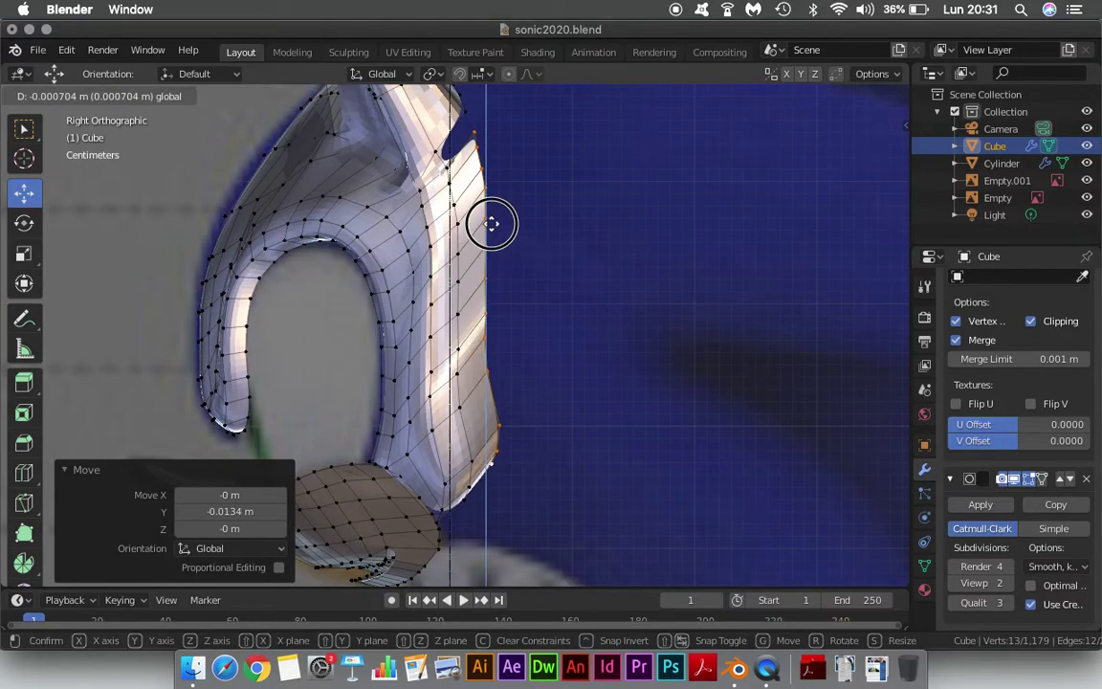
pyautogui.click(492, 225)
# Select the vertices at the new strip's top and fill the four-vertex gap with a face.
pyautogui.keyDown('shift'); pyautogui.moveTo(492, 225); pyautogui.dragTo(523, 321, button='middle'); pyautogui.keyUp('shift')
pyautogui.scroll(3, 604, 350)
pyautogui.scroll(2, 546, 203)
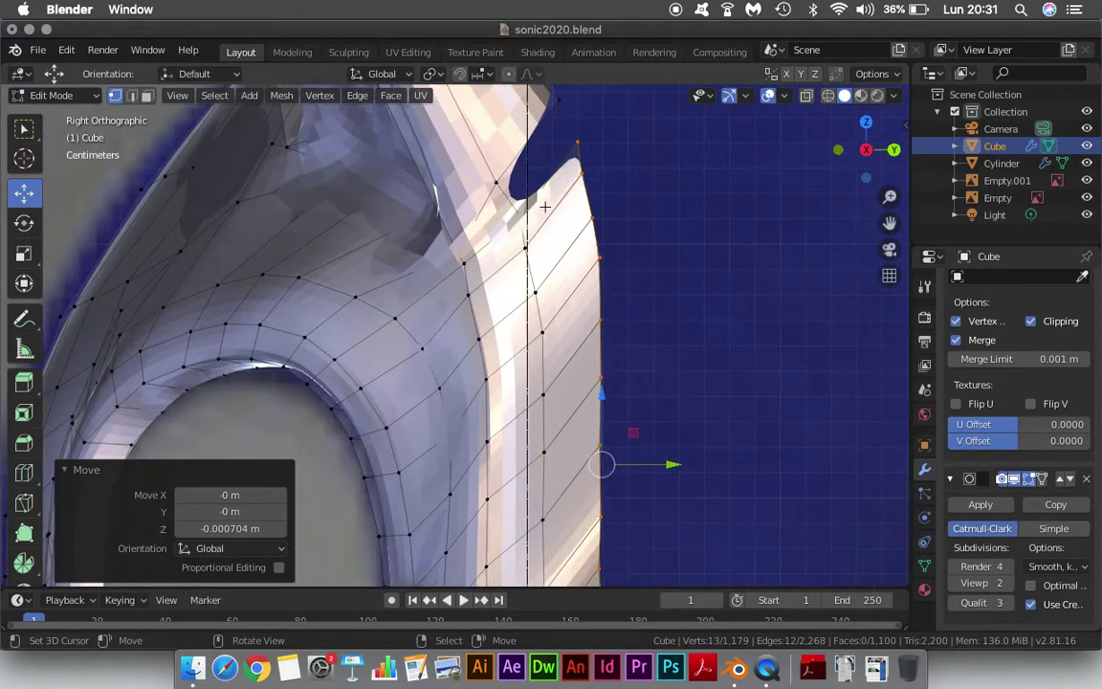
pyautogui.click(526, 209)
pyautogui.keyDown('shift'); pyautogui.click(574, 144); pyautogui.keyUp('shift')
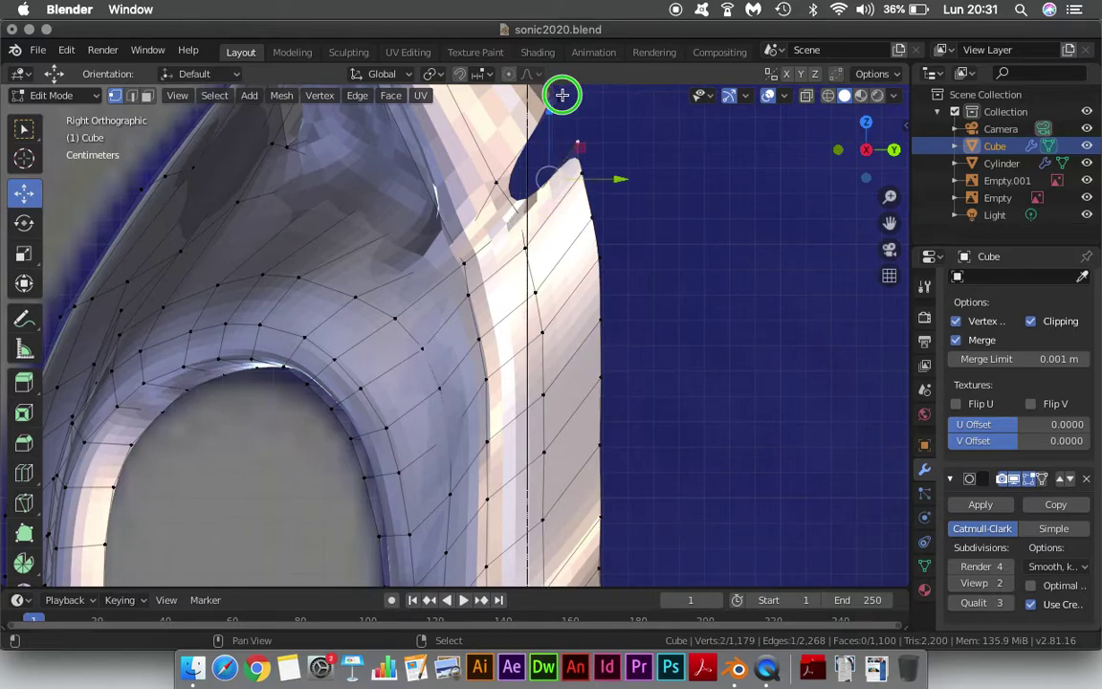
pyautogui.keyDown('shift'); pyautogui.click(562, 95); pyautogui.keyUp('shift')
pyautogui.press('f')
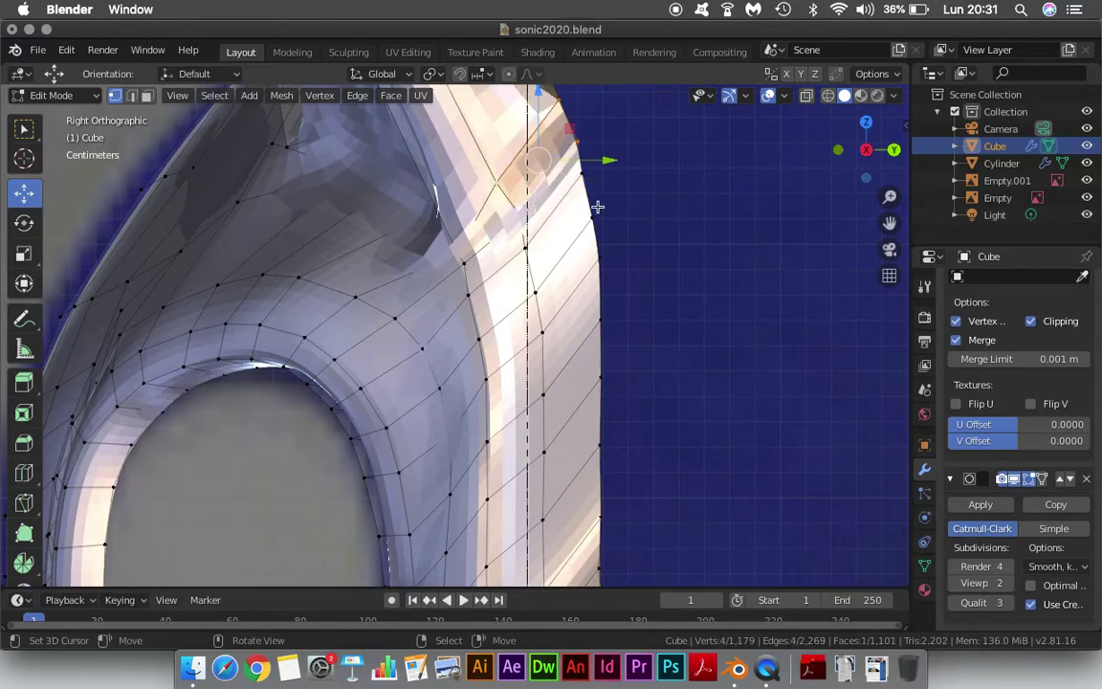
pyautogui.scroll(-3, 652, 207)
pyautogui.moveTo(654, 245)
pyautogui.mouseDown(button='middle')
pyautogui.moveTo(763, 284)
pyautogui.moveTo(780, 280)
pyautogui.moveTo(759, 271)
pyautogui.mouseUp(button='middle')
pyautogui.scroll(-4, 618, 295)
pyautogui.moveTo(618, 295)
pyautogui.mouseDown(button='middle')
pyautogui.moveTo(698, 364)
pyautogui.moveTo(793, 336)
pyautogui.moveTo(806, 308)
pyautogui.moveTo(645, 307)
pyautogui.moveTo(461, 352)
pyautogui.mouseUp(button='middle')
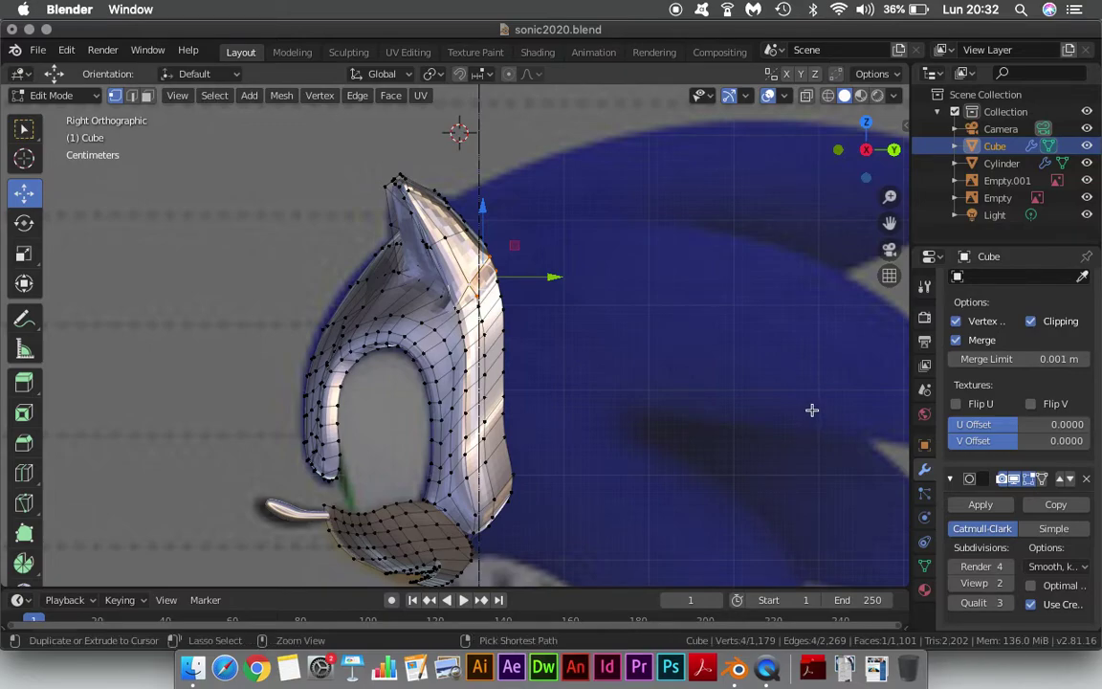
pyautogui.press('ctrl+KP_1')
pyautogui.scroll(1, 818, 409)
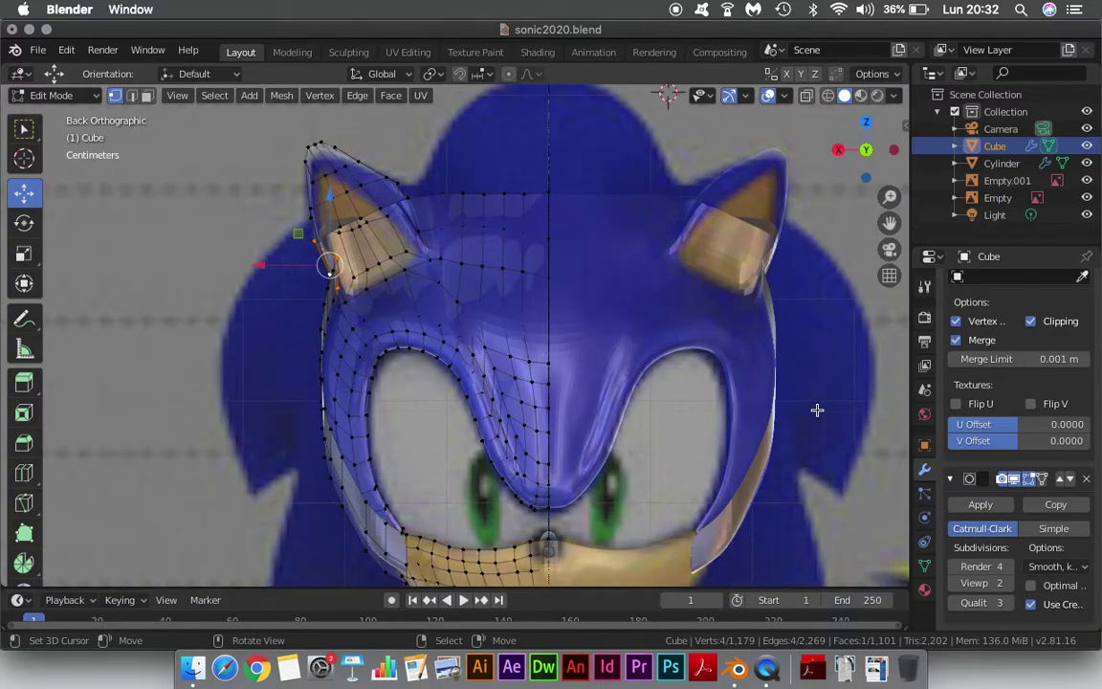
pyautogui.scroll(1, 778, 409)
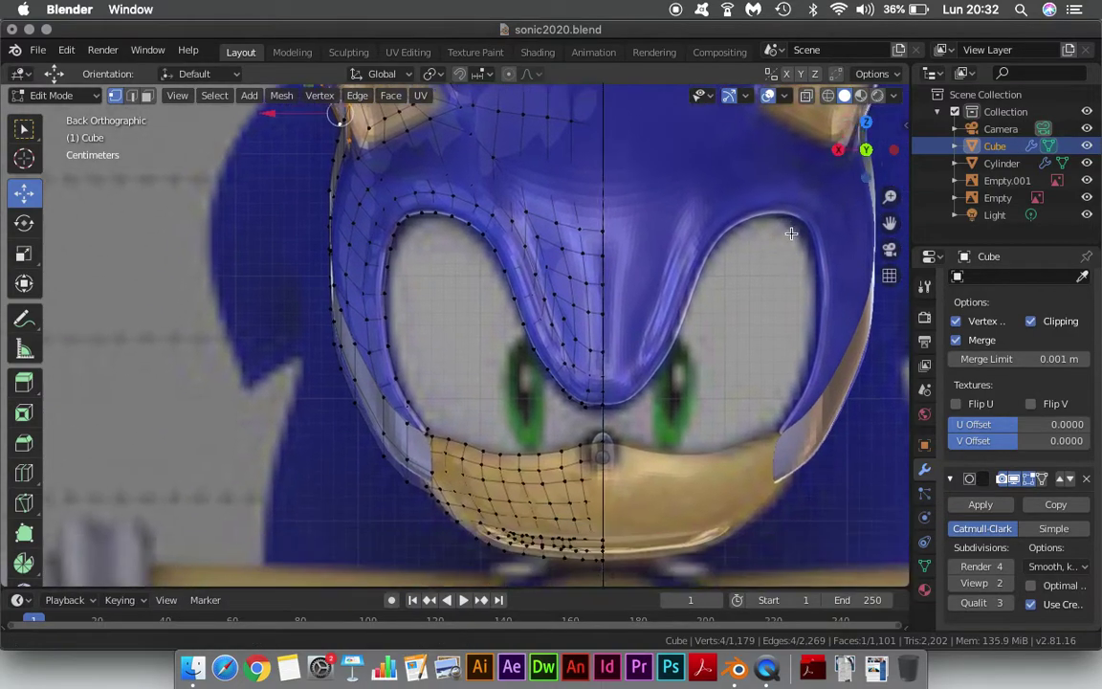
pyautogui.keyDown('shift'); pyautogui.moveTo(749, 398); pyautogui.dragTo(759, 273, button='middle'); pyautogui.keyUp('shift')
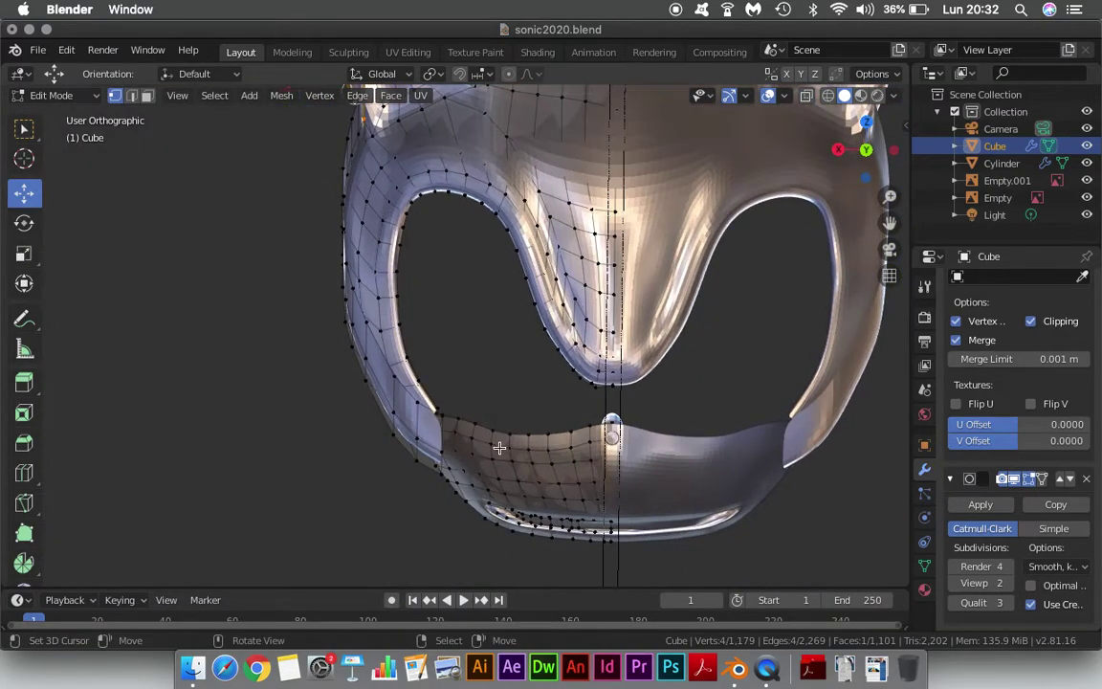
pyautogui.click(457, 409)
pyautogui.moveTo(467, 382); pyautogui.dragTo(432, 384, button='middle')
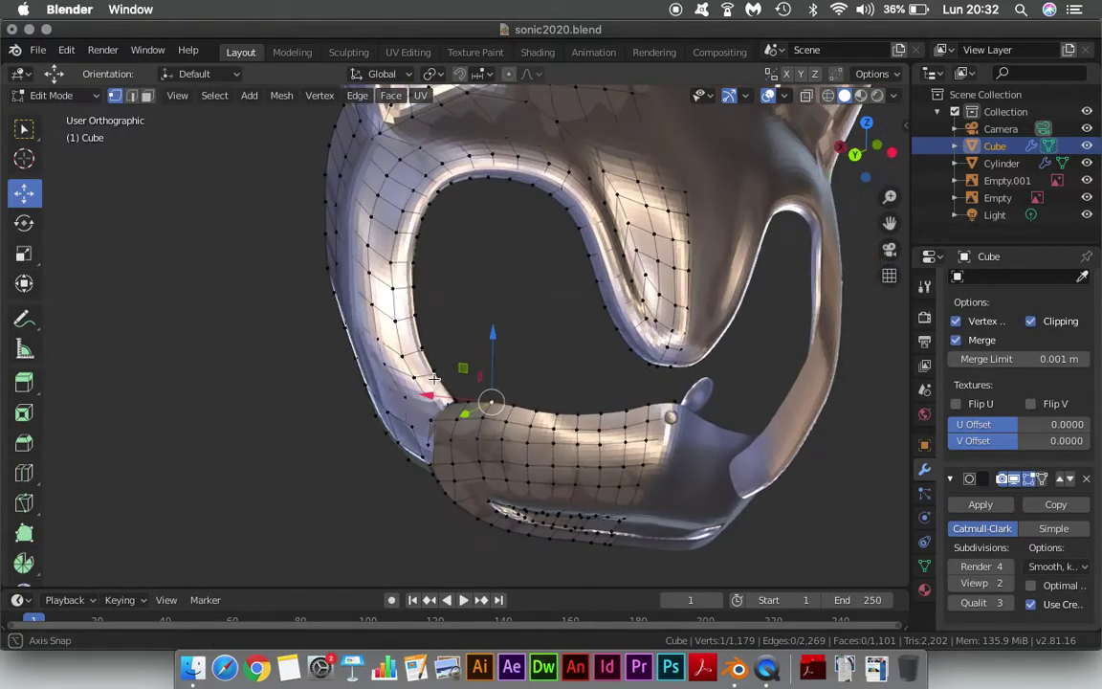
pyautogui.press('KP_7')
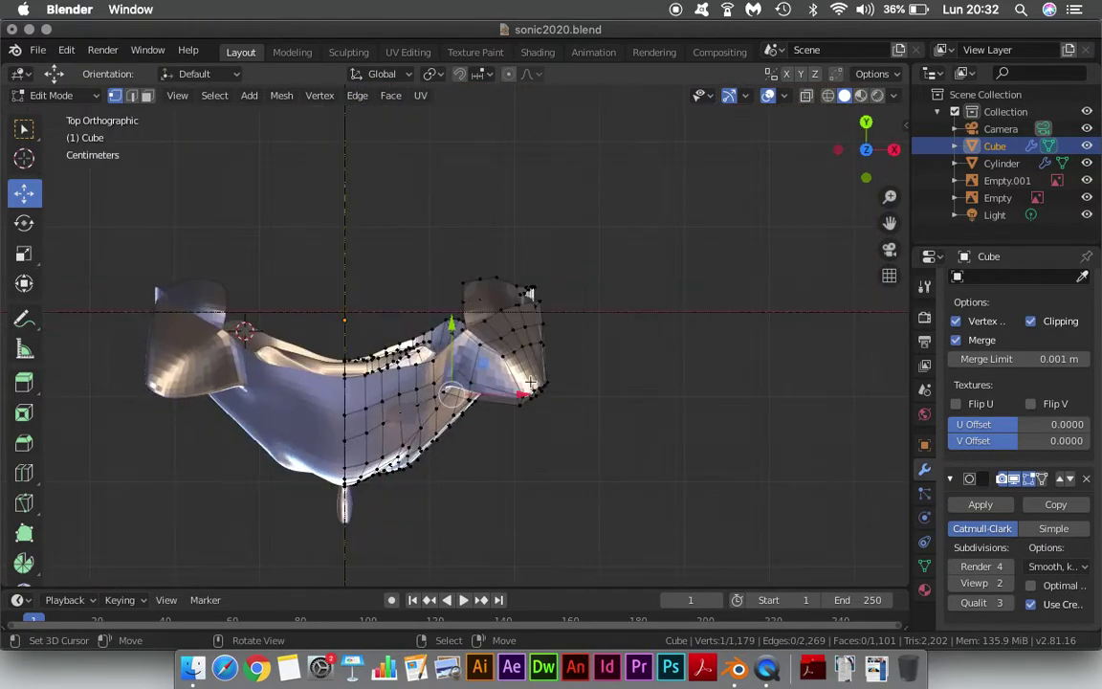
pyautogui.scroll(3, 499, 370)
pyautogui.scroll(3, 529, 250)
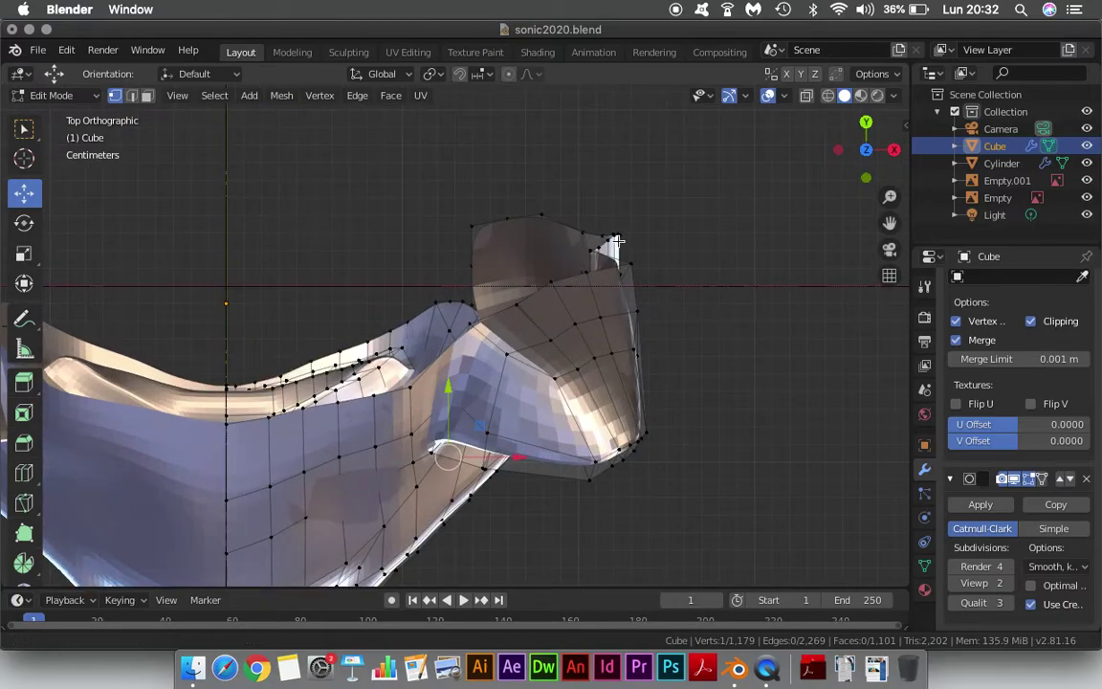
pyautogui.moveTo(615, 259)
pyautogui.keyDown('shift'); pyautogui.mouseDown(button='middle')
pyautogui.moveTo(535, 279)
pyautogui.moveTo(388, 375)
pyautogui.mouseUp(button='middle'); pyautogui.keyUp('shift')
pyautogui.moveTo(517, 384)
pyautogui.mouseDown(button='middle')
pyautogui.moveTo(571, 352)
pyautogui.moveTo(565, 324)
pyautogui.moveTo(553, 349)
pyautogui.mouseUp(button='middle')
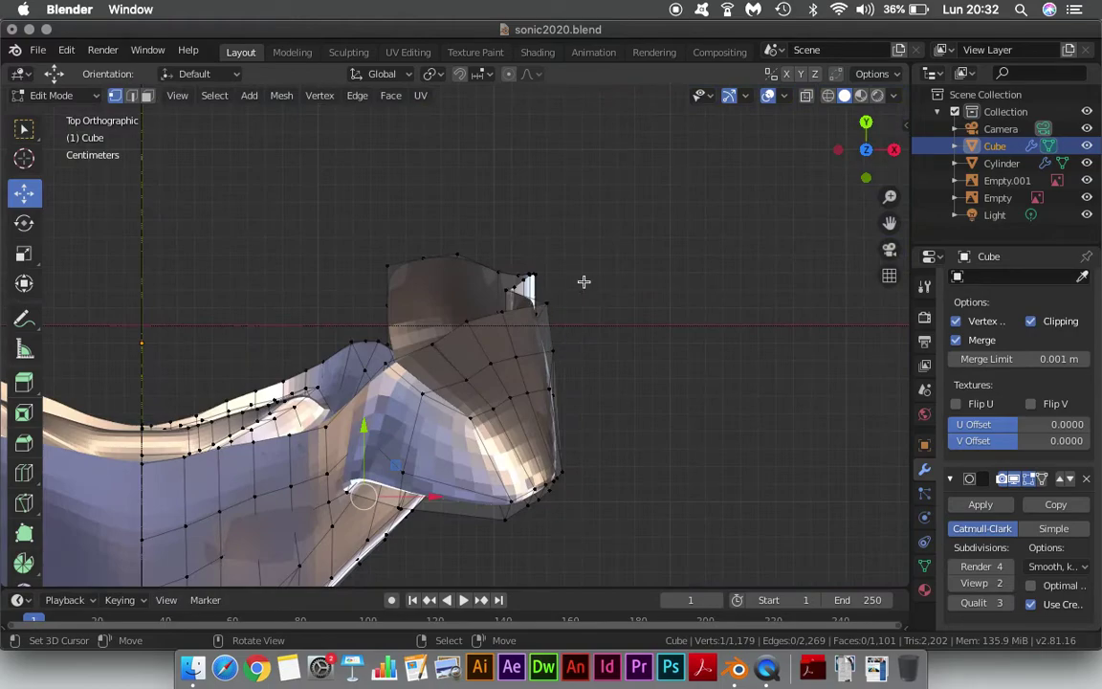
pyautogui.moveTo(503, 292)
pyautogui.mouseDown(button='middle')
pyautogui.moveTo(436, 283)
pyautogui.moveTo(411, 245)
pyautogui.moveTo(373, 252)
pyautogui.mouseUp(button='middle')
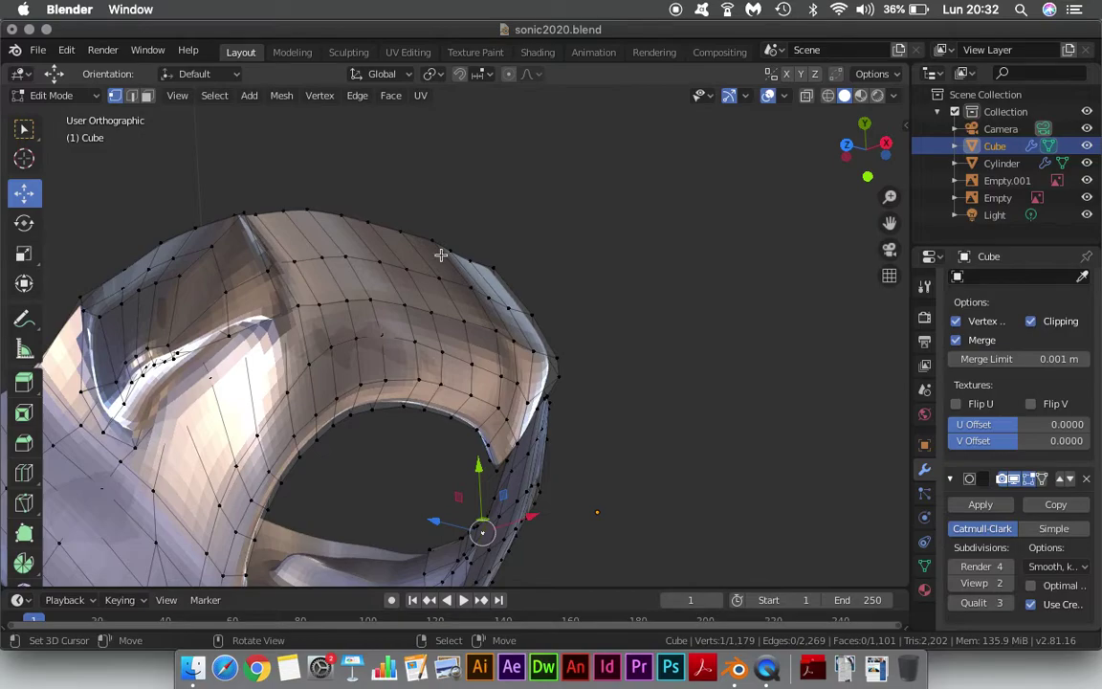
pyautogui.moveTo(501, 282); pyautogui.dragTo(446, 370, button='middle')
pyautogui.keyDown('shift'); pyautogui.click(417, 145); pyautogui.keyUp('shift')
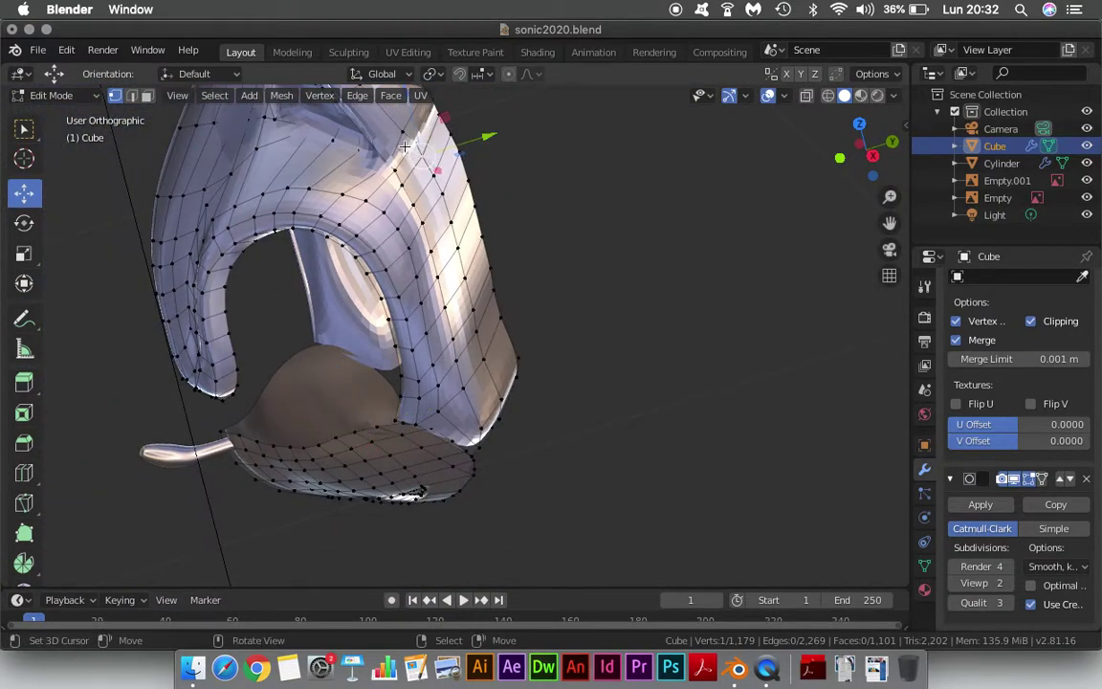
# Show the Subdivision modifier's cage while editing and select the vertices along the mask's side edge.
pyautogui.click(1026, 488)
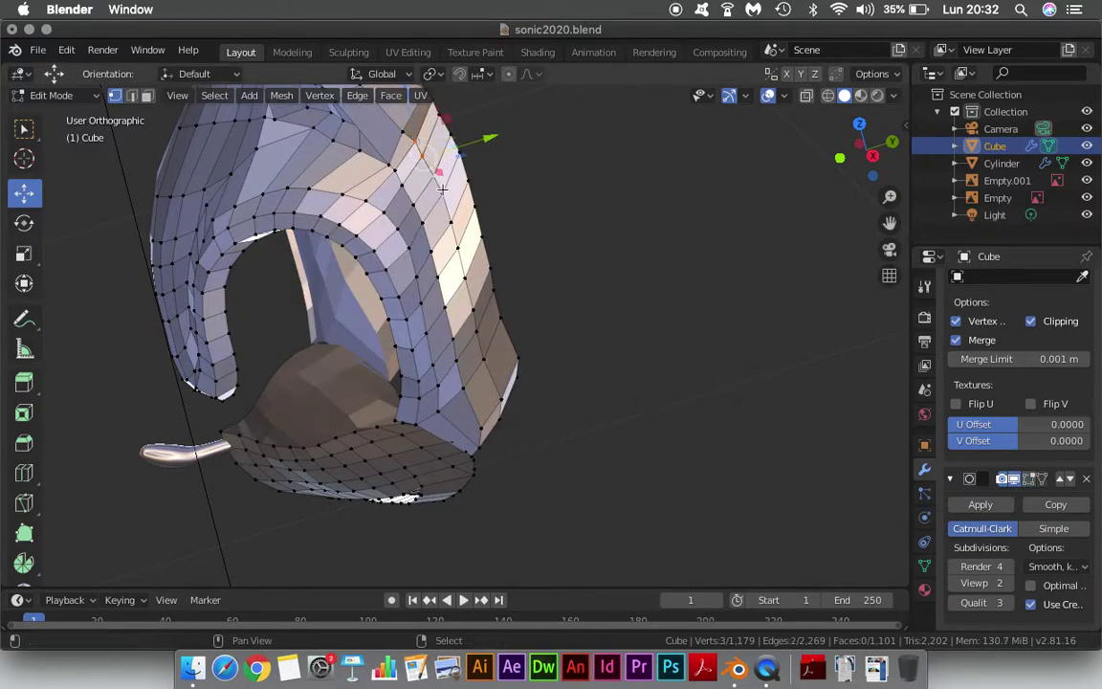
pyautogui.keyDown('shift'); pyautogui.click(463, 257); pyautogui.keyUp('shift')
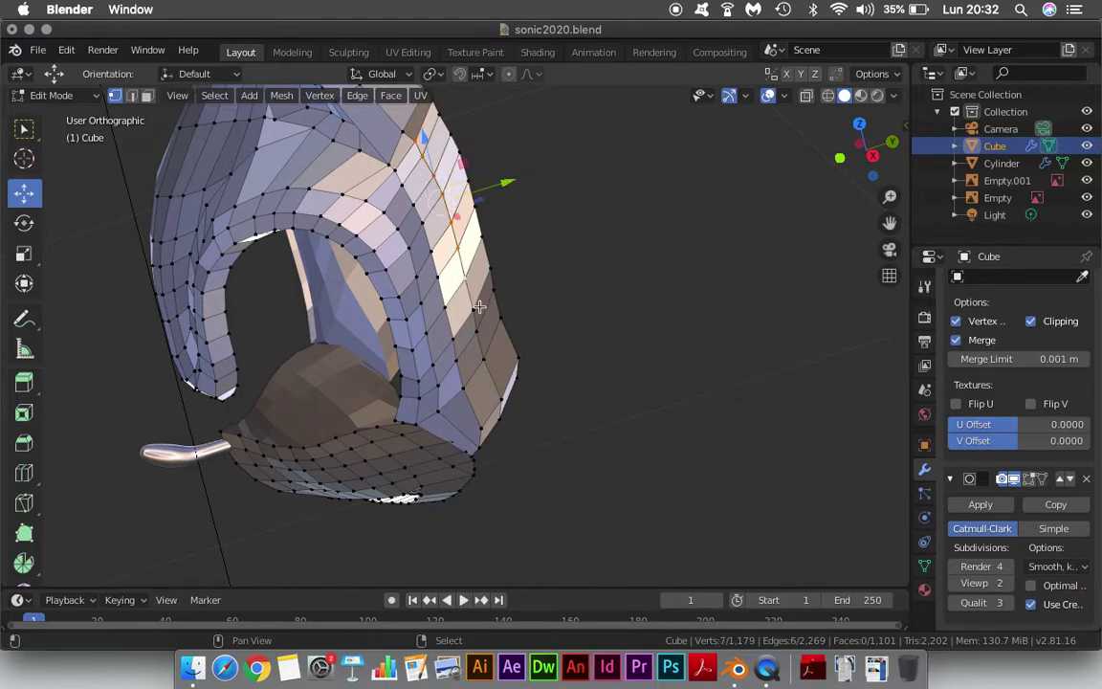
pyautogui.keyDown('shift'); pyautogui.click(478, 306); pyautogui.keyUp('shift')
pyautogui.keyDown('shift'); pyautogui.click(491, 386); pyautogui.keyUp('shift')
pyautogui.moveTo(492, 387); pyautogui.dragTo(517, 400, button='middle')
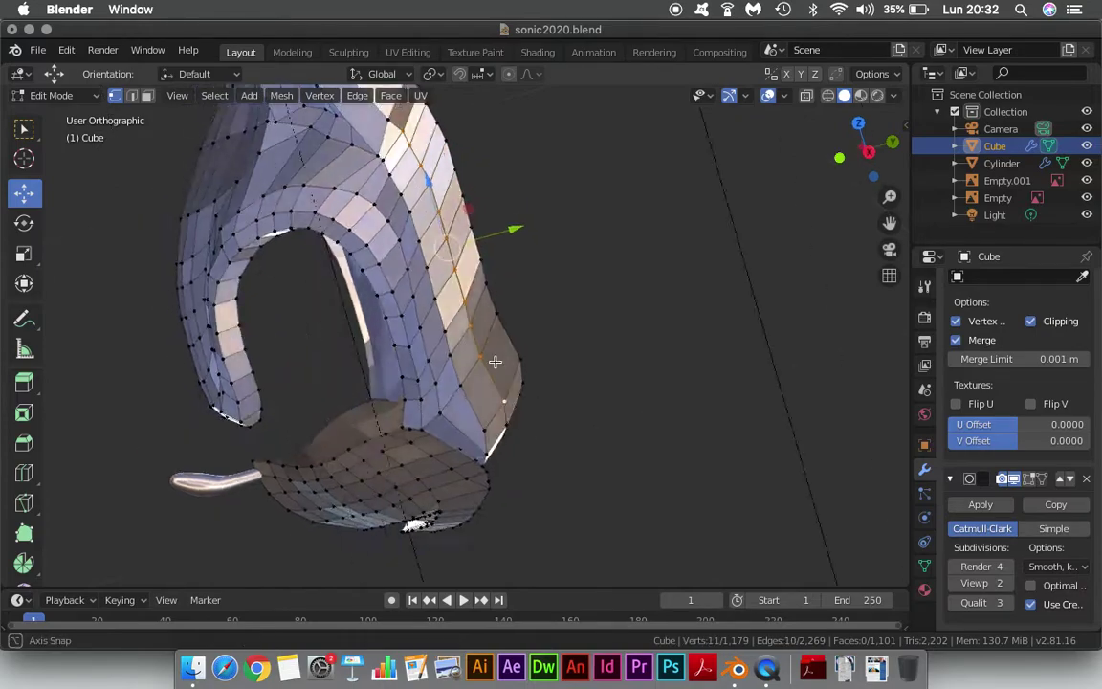
pyautogui.keyDown('shift'); pyautogui.click(512, 424); pyautogui.keyUp('shift')
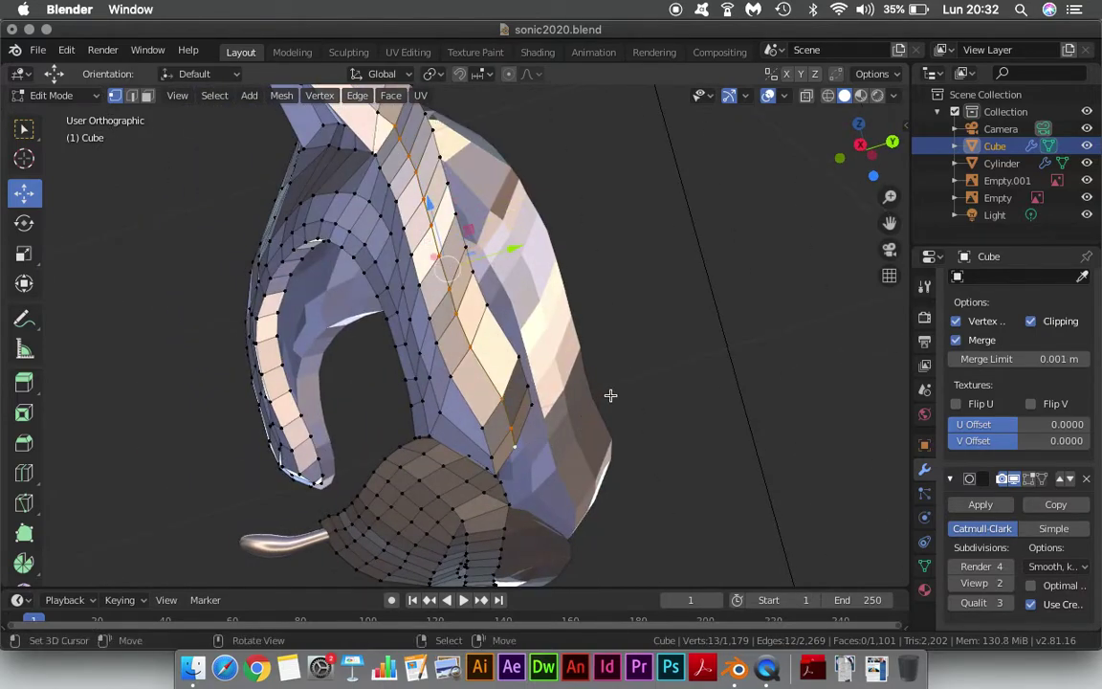
# In front view, push the side-edge vertices 0.00845 m out along X and lower them 0.00141 m.
pyautogui.press('KP_1')
pyautogui.moveTo(565, 277); pyautogui.dragTo(598, 302)
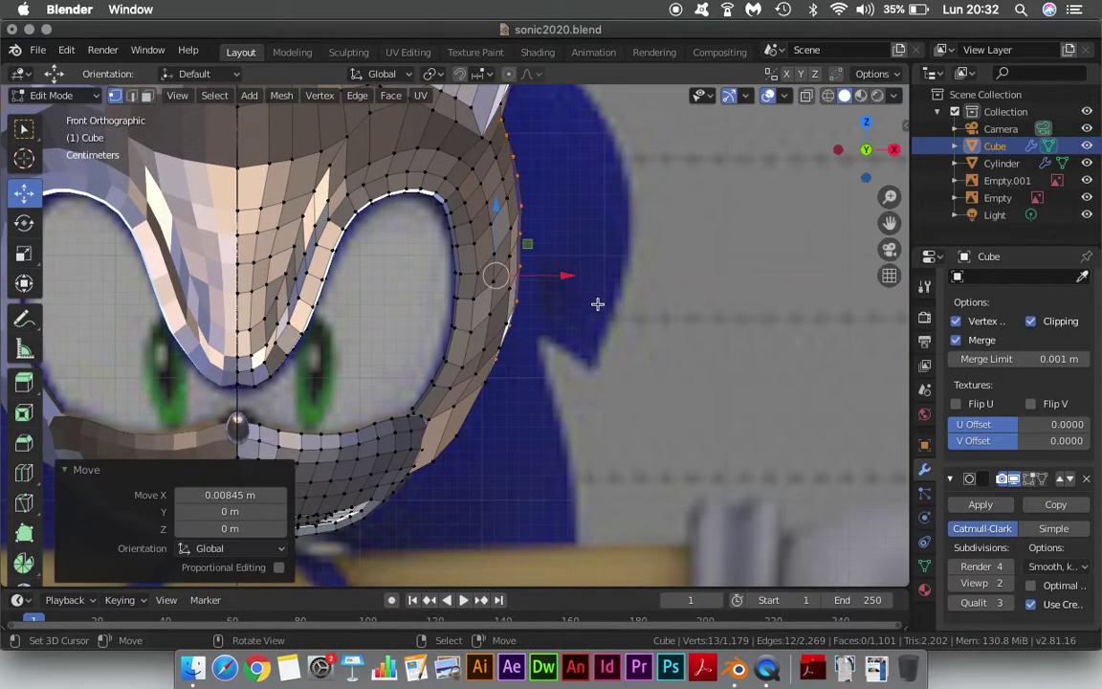
pyautogui.moveTo(598, 302)
pyautogui.mouseDown(button='middle')
pyautogui.moveTo(392, 281)
pyautogui.moveTo(392, 296)
pyautogui.mouseUp(button='middle')
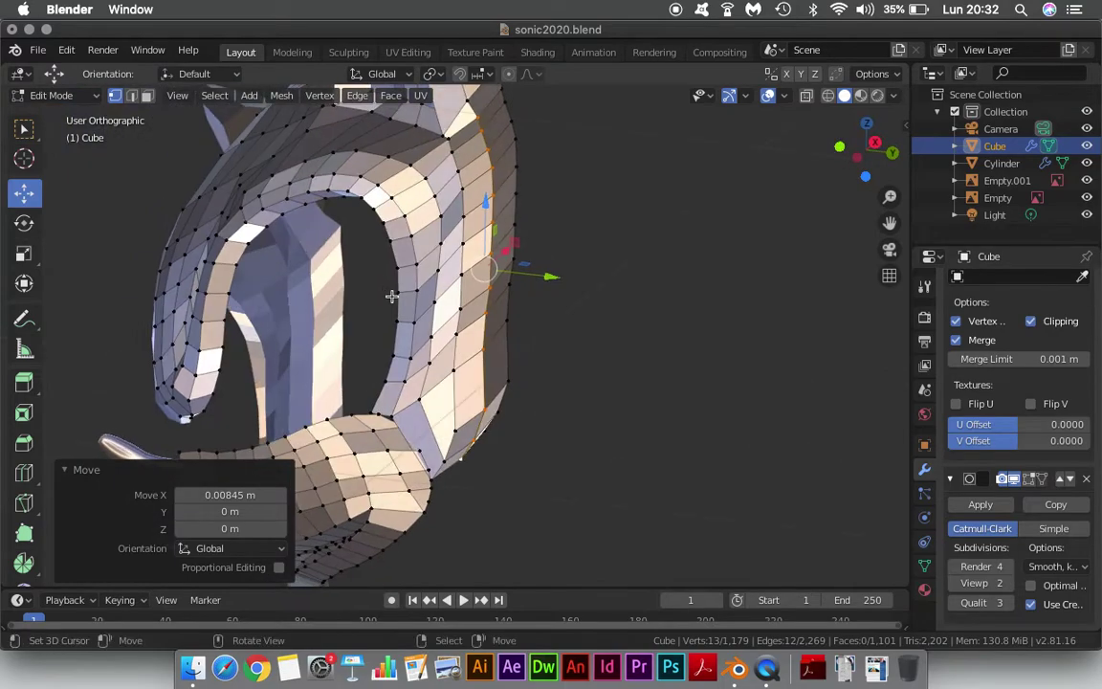
pyautogui.moveTo(515, 386)
pyautogui.mouseDown(button='middle')
pyautogui.moveTo(646, 431)
pyautogui.moveTo(632, 418)
pyautogui.mouseUp(button='middle')
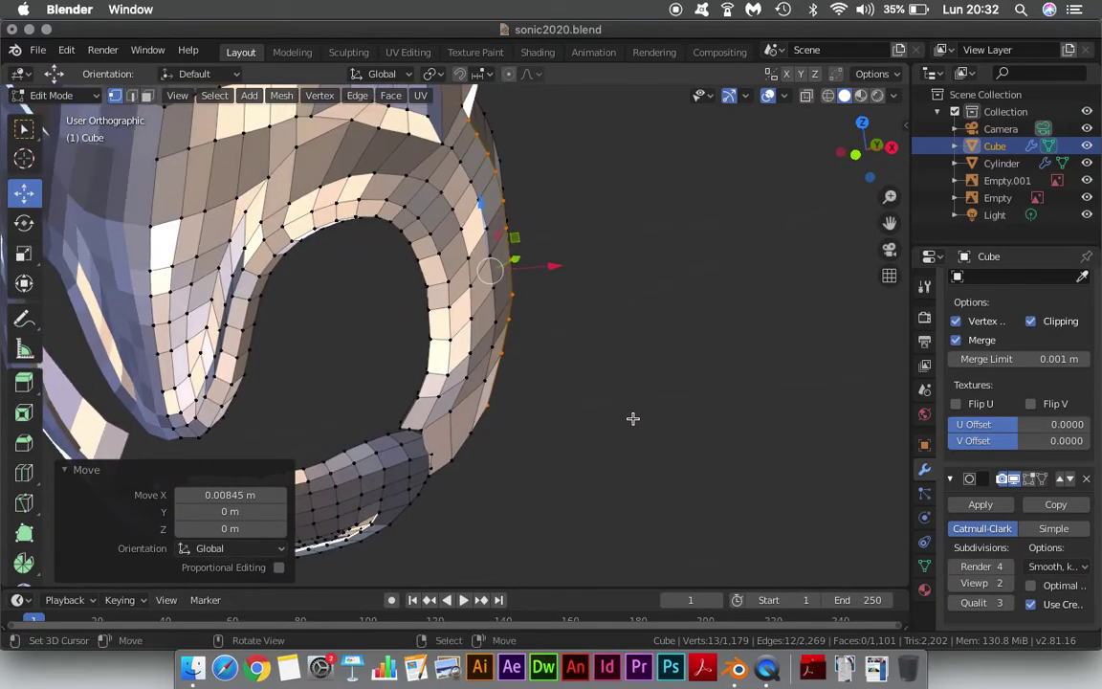
pyautogui.press('KP_1')
pyautogui.moveTo(494, 210); pyautogui.dragTo(494, 211)
# Select a single vertex low on the side edge and slide it outward along X.
pyautogui.moveTo(529, 246); pyautogui.dragTo(522, 445, button='middle')
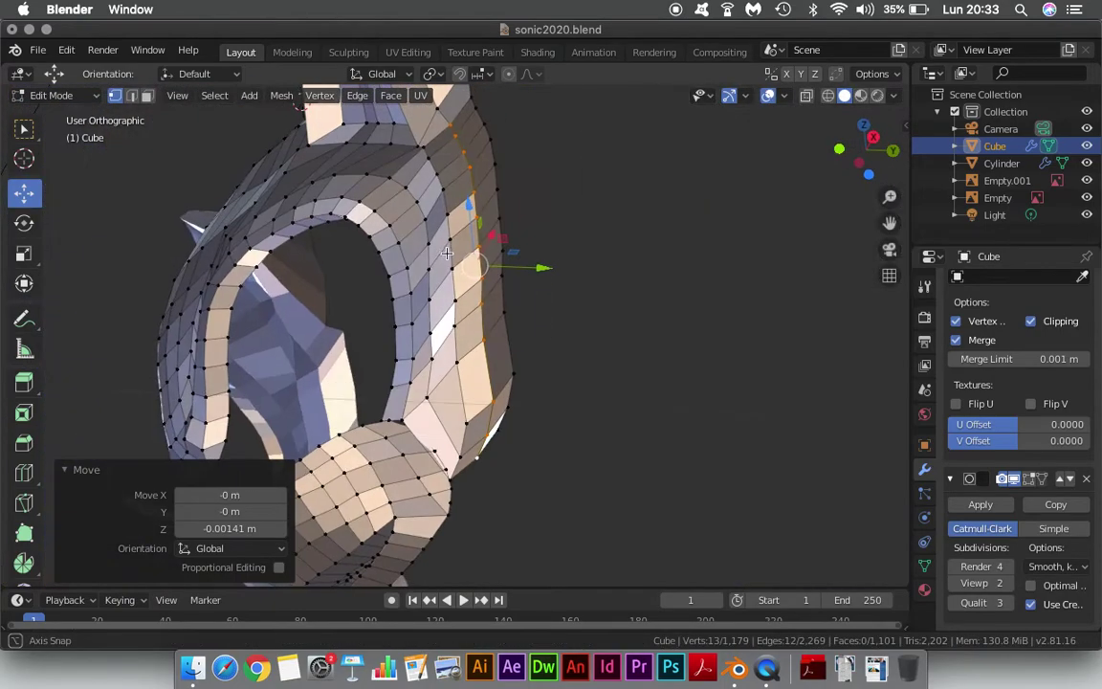
pyautogui.click(490, 433)
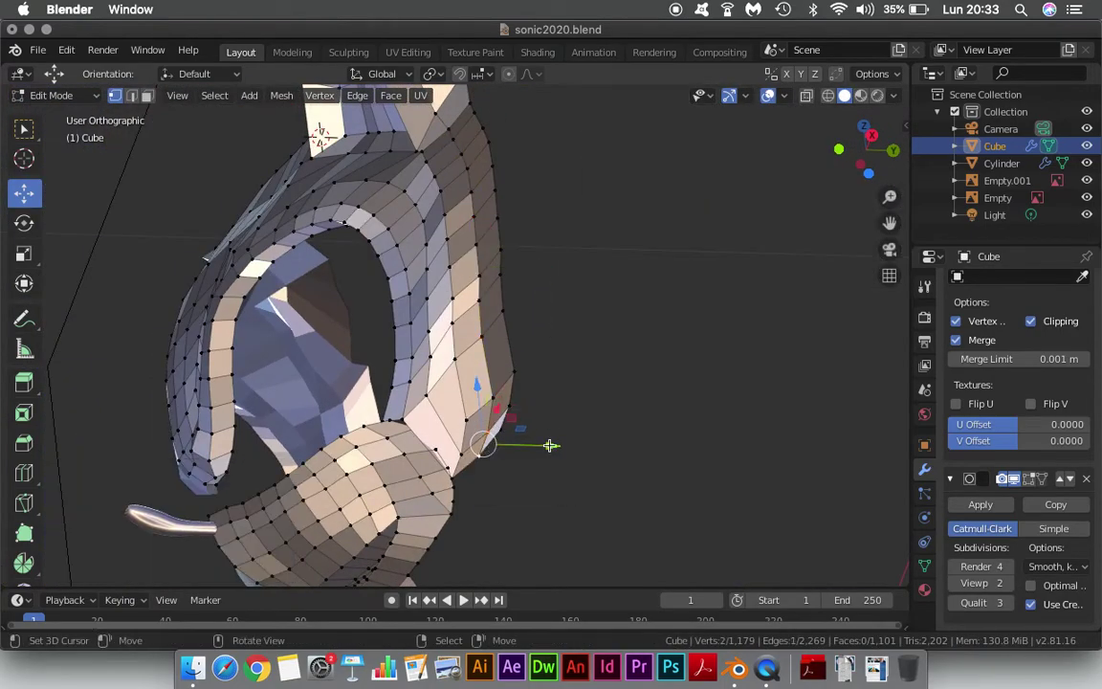
pyautogui.press('KP_1')
pyautogui.moveTo(506, 445); pyautogui.dragTo(515, 446)
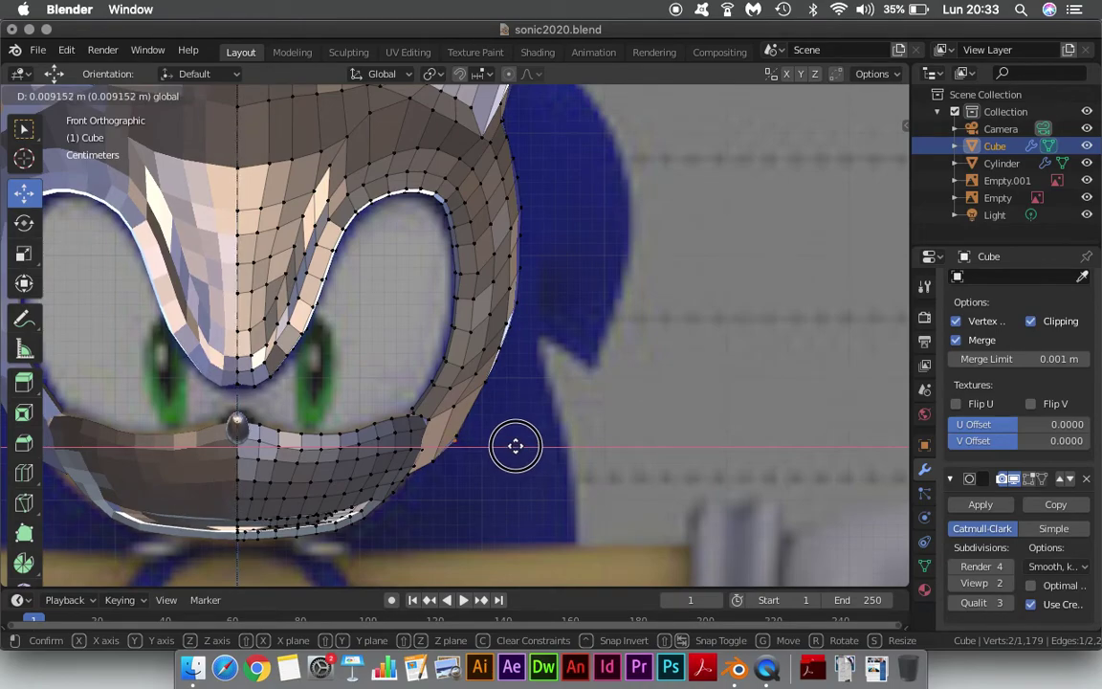
# Nudge the low side vertex slightly further out along X, checking it from several angles.
pyautogui.moveTo(516, 445); pyautogui.dragTo(514, 444)
pyautogui.moveTo(526, 443)
pyautogui.mouseDown(button='middle')
pyautogui.moveTo(352, 359)
pyautogui.moveTo(333, 303)
pyautogui.mouseUp(button='middle')
pyautogui.moveTo(452, 406); pyautogui.dragTo(494, 418, button='middle')
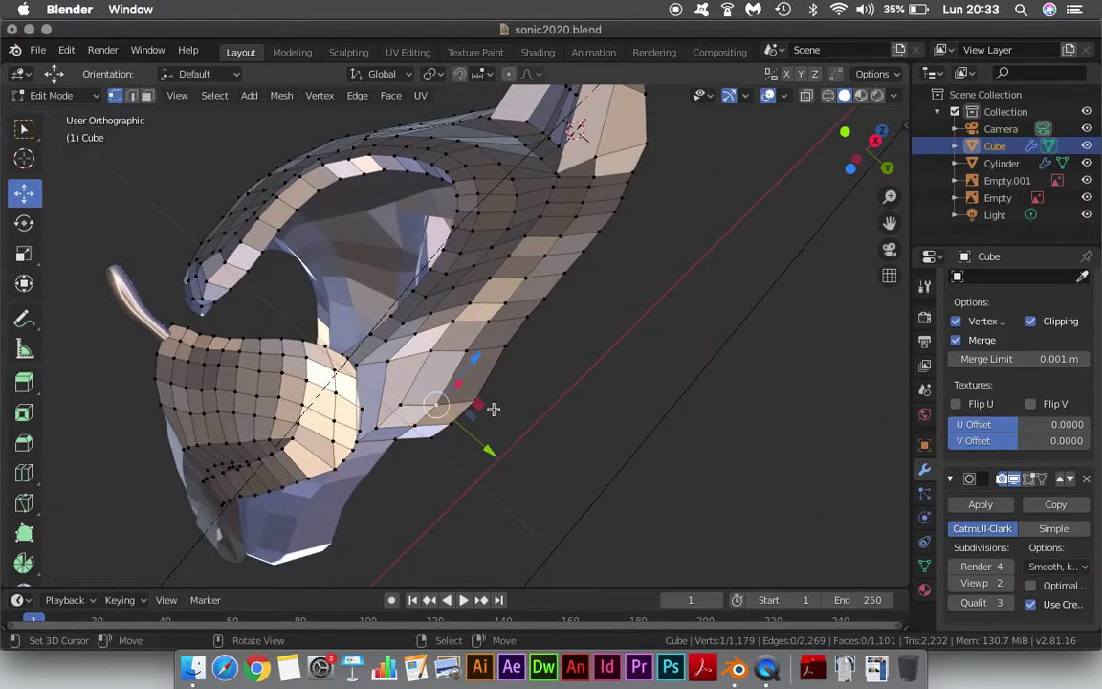
pyautogui.press('q')
pyautogui.press('KP_1')
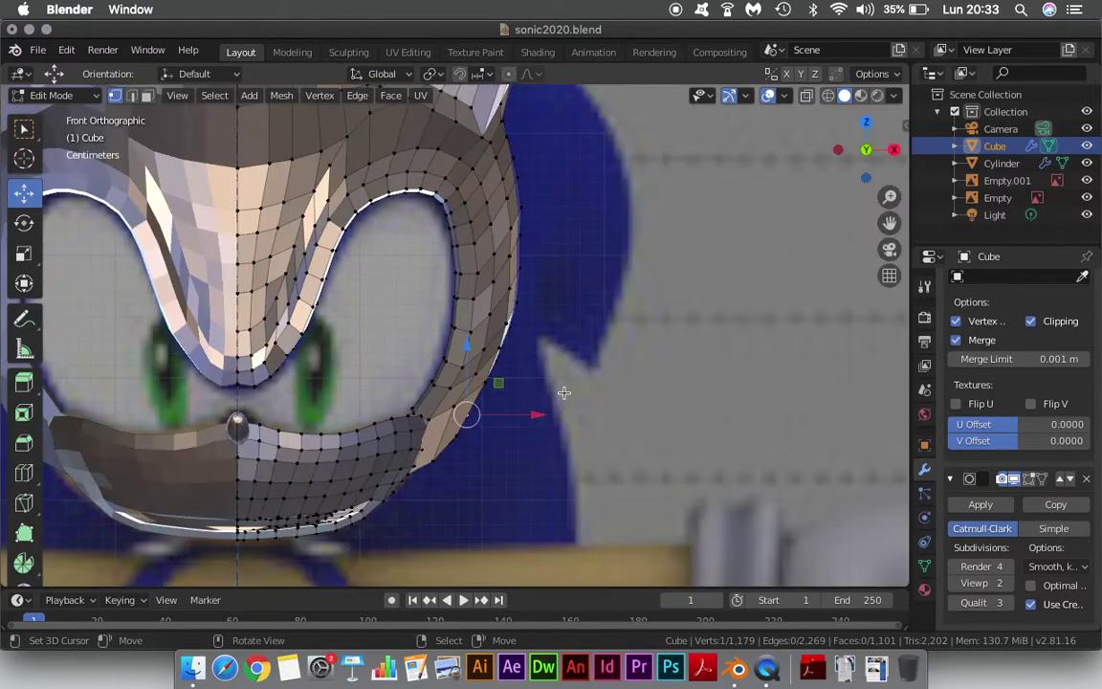
pyautogui.moveTo(535, 410); pyautogui.dragTo(536, 409)
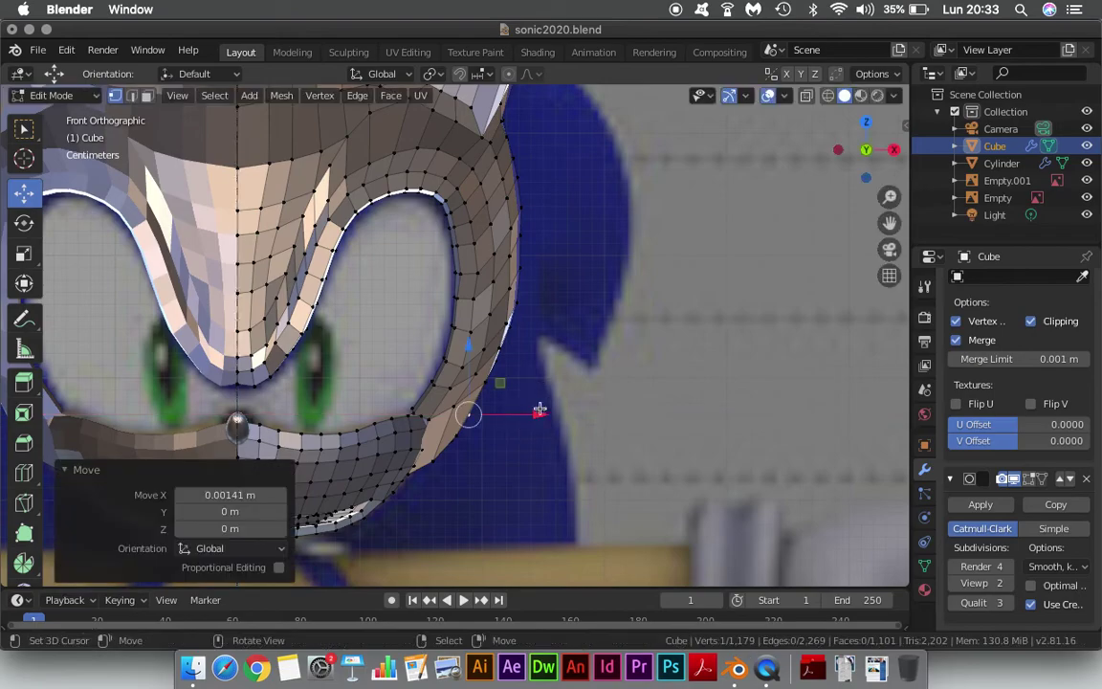
pyautogui.moveTo(536, 409)
pyautogui.mouseDown(button='middle')
pyautogui.moveTo(498, 392)
pyautogui.moveTo(509, 386)
pyautogui.moveTo(423, 378)
pyautogui.moveTo(703, 129)
pyautogui.mouseUp(button='middle')
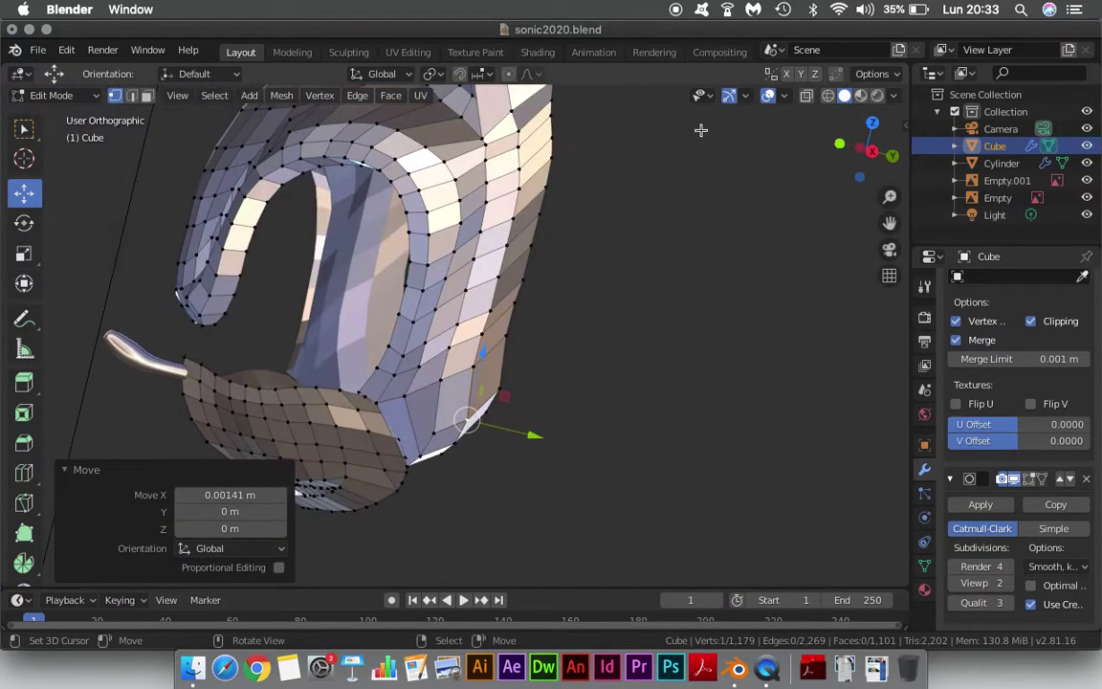
# Select the column of vertices running down the mask's right cheek edge.
pyautogui.click(552, 105)
pyautogui.keyDown('shift'); pyautogui.click(552, 123); pyautogui.keyUp('shift')
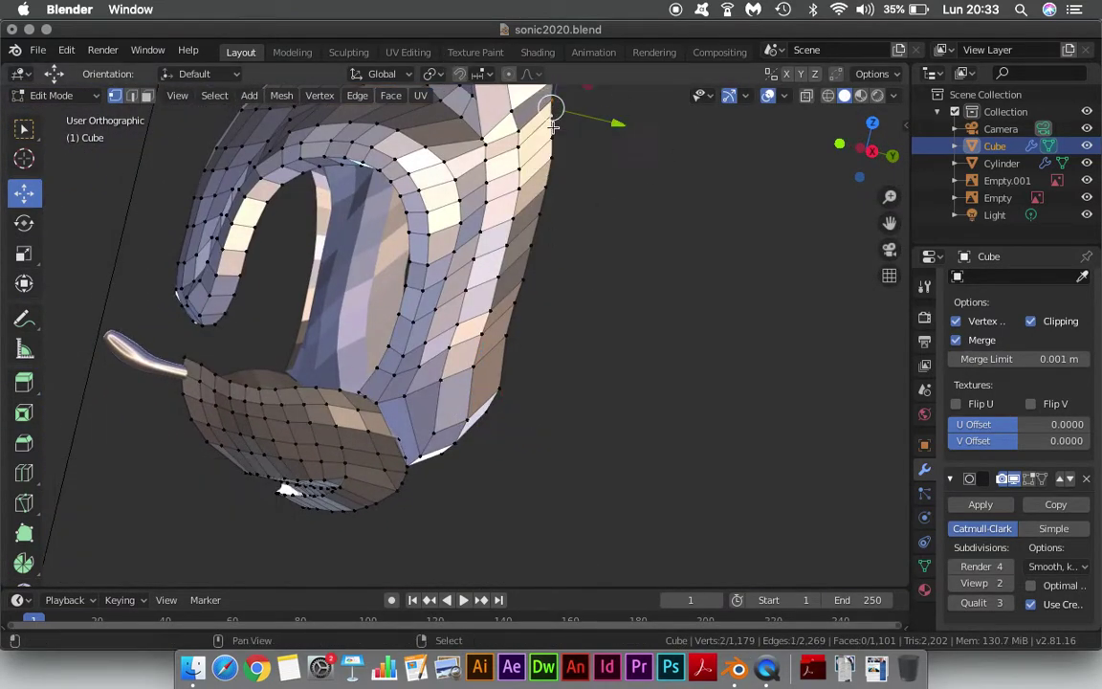
pyautogui.keyDown('shift'); pyautogui.click(547, 143); pyautogui.keyUp('shift')
pyautogui.keyDown('shift'); pyautogui.click(544, 163); pyautogui.keyUp('shift')
pyautogui.keyDown('shift'); pyautogui.click(541, 182); pyautogui.keyUp('shift')
pyautogui.keyDown('shift'); pyautogui.click(538, 201); pyautogui.keyUp('shift')
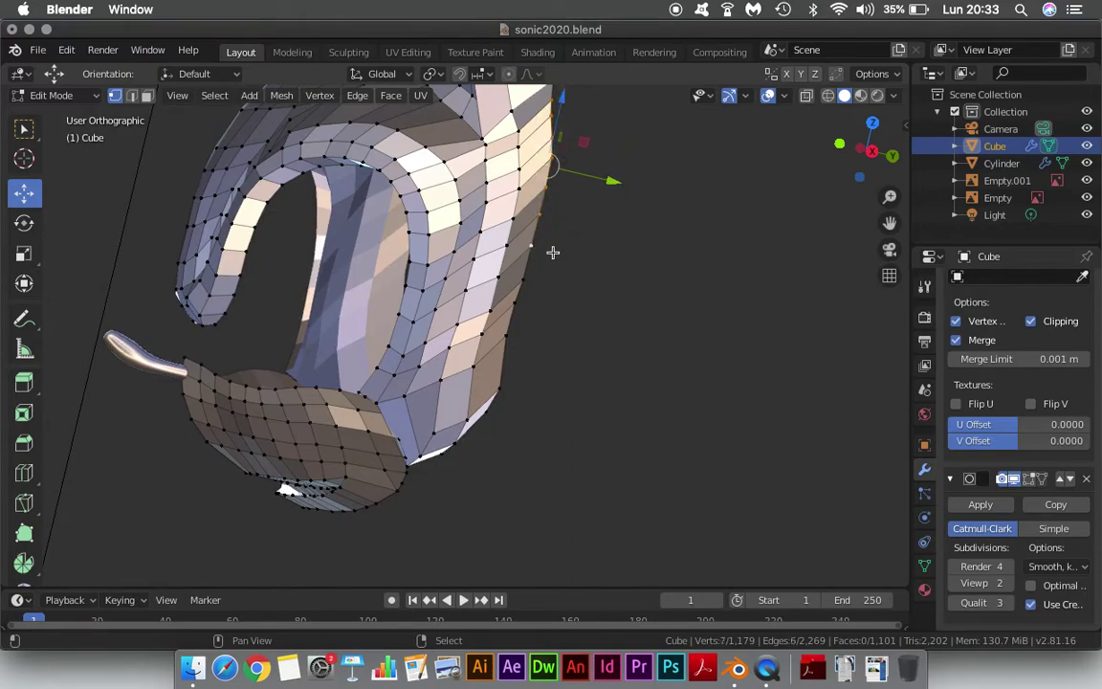
pyautogui.keyDown('shift'); pyautogui.click(533, 220); pyautogui.keyUp('shift')
pyautogui.keyDown('shift'); pyautogui.click(529, 304); pyautogui.keyUp('shift')
pyautogui.keyDown('shift'); pyautogui.click(525, 324); pyautogui.keyUp('shift')
pyautogui.moveTo(525, 324); pyautogui.dragTo(493, 325, button='middle')
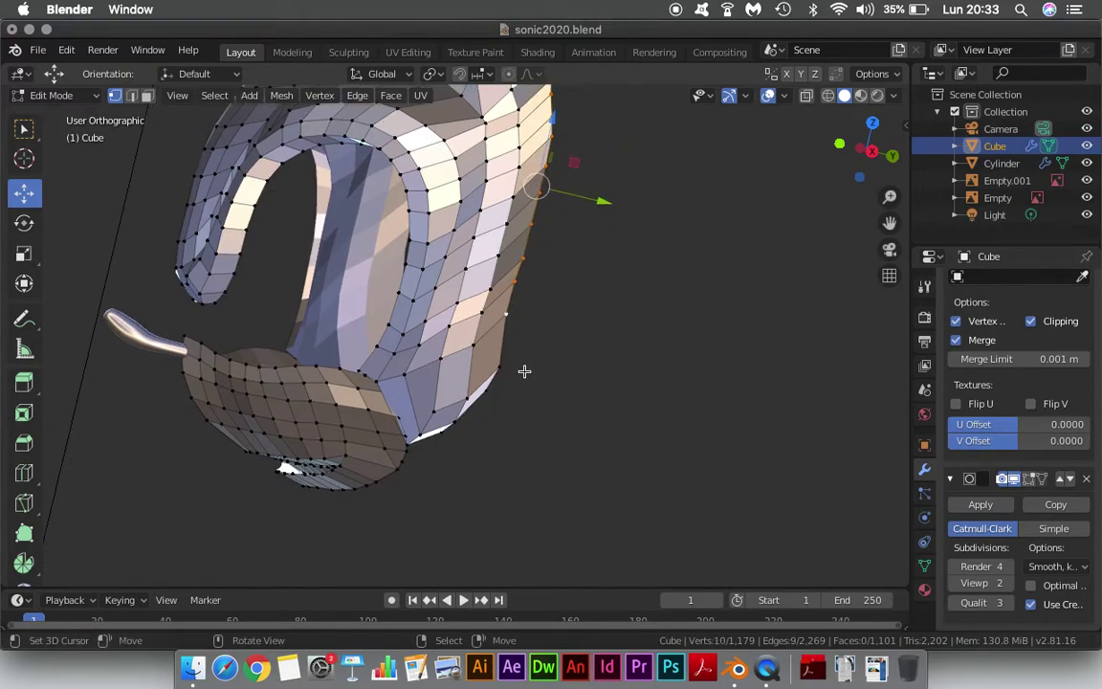
pyautogui.keyDown('shift'); pyautogui.click(517, 373); pyautogui.keyUp('shift')
pyautogui.keyDown('shift'); pyautogui.click(508, 404); pyautogui.keyUp('shift')
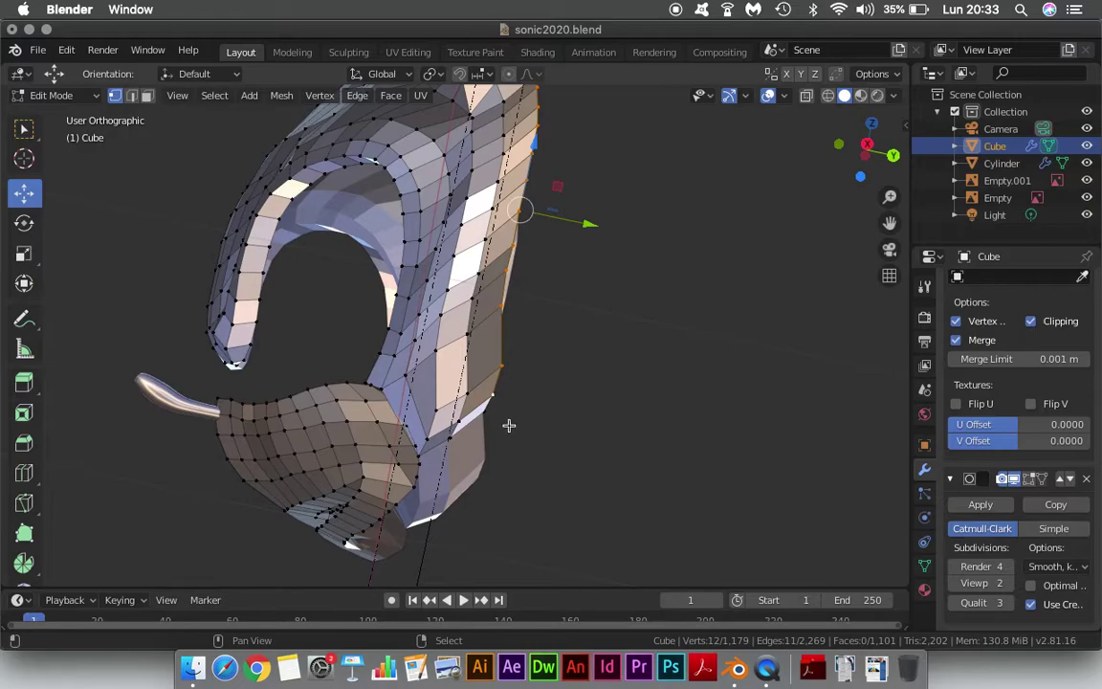
pyautogui.moveTo(508, 422); pyautogui.dragTo(512, 421, button='middle')
pyautogui.keyDown('shift'); pyautogui.click(516, 414); pyautogui.keyUp('shift')
# In front view, move the selected cheek-edge vertices outward along X with G X.
pyautogui.press('KP_1')
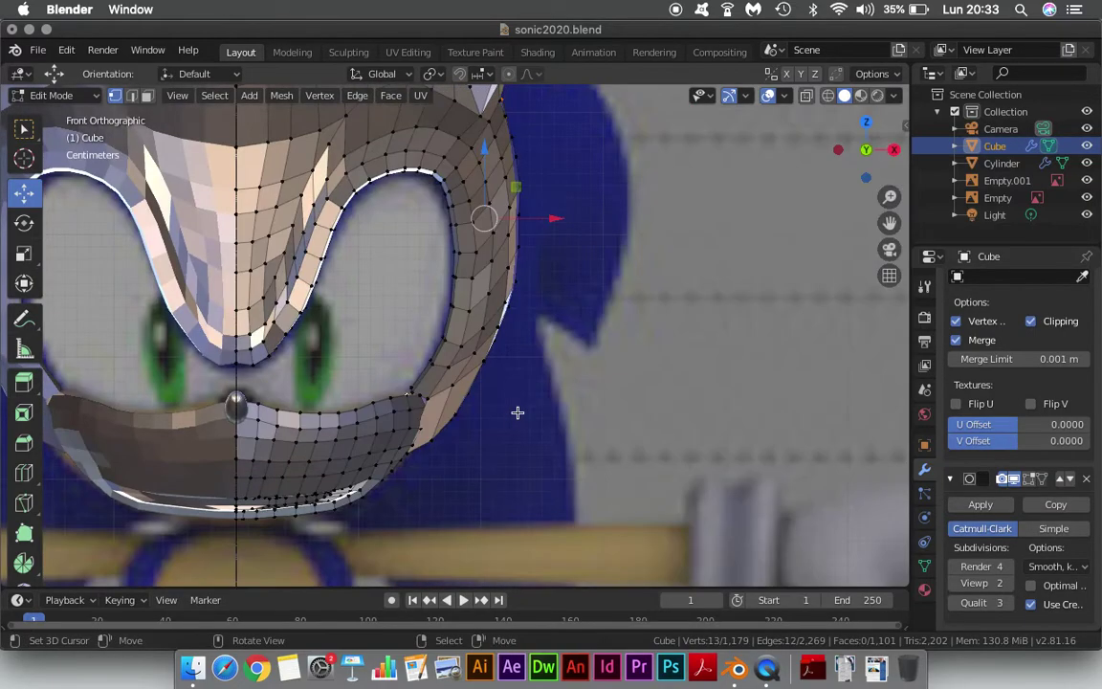
pyautogui.press('g')
pyautogui.press('x')
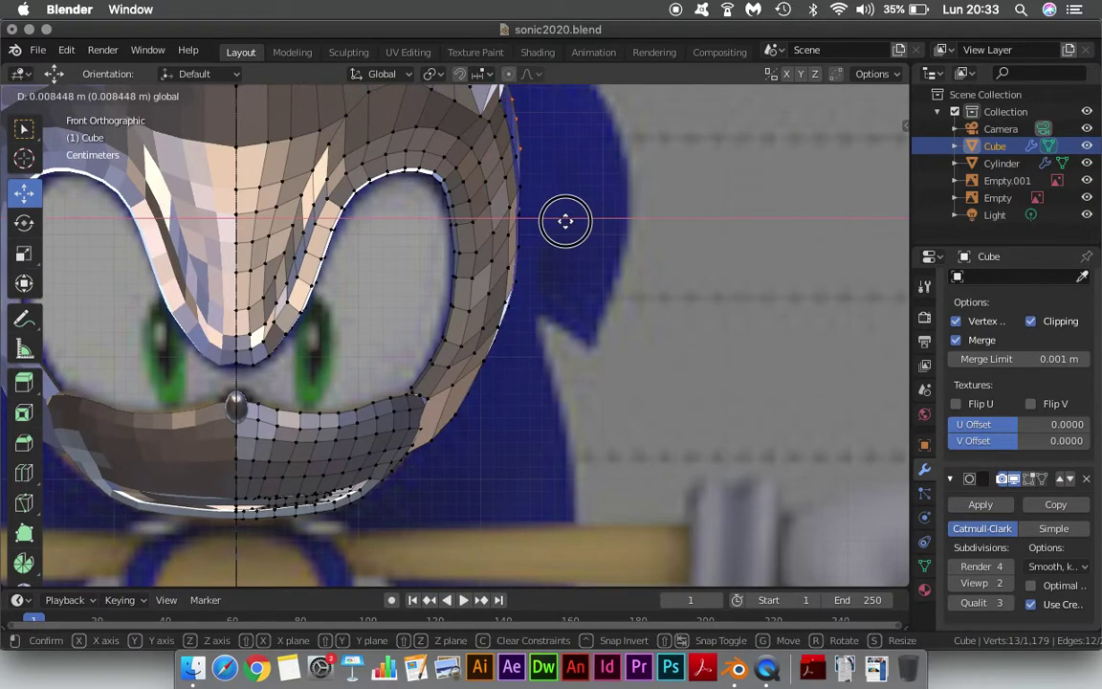
pyautogui.click(563, 223)
pyautogui.moveTo(563, 223)
pyautogui.mouseDown(button='middle')
pyautogui.moveTo(513, 233)
pyautogui.moveTo(466, 149)
pyautogui.mouseUp(button='middle')
pyautogui.press('KP_1')
# Deselect the topmost edge vertices and push the remaining ones further out along X.
pyautogui.keyDown('shift'); pyautogui.click(465, 149); pyautogui.keyUp('shift')
pyautogui.press('KP_1')
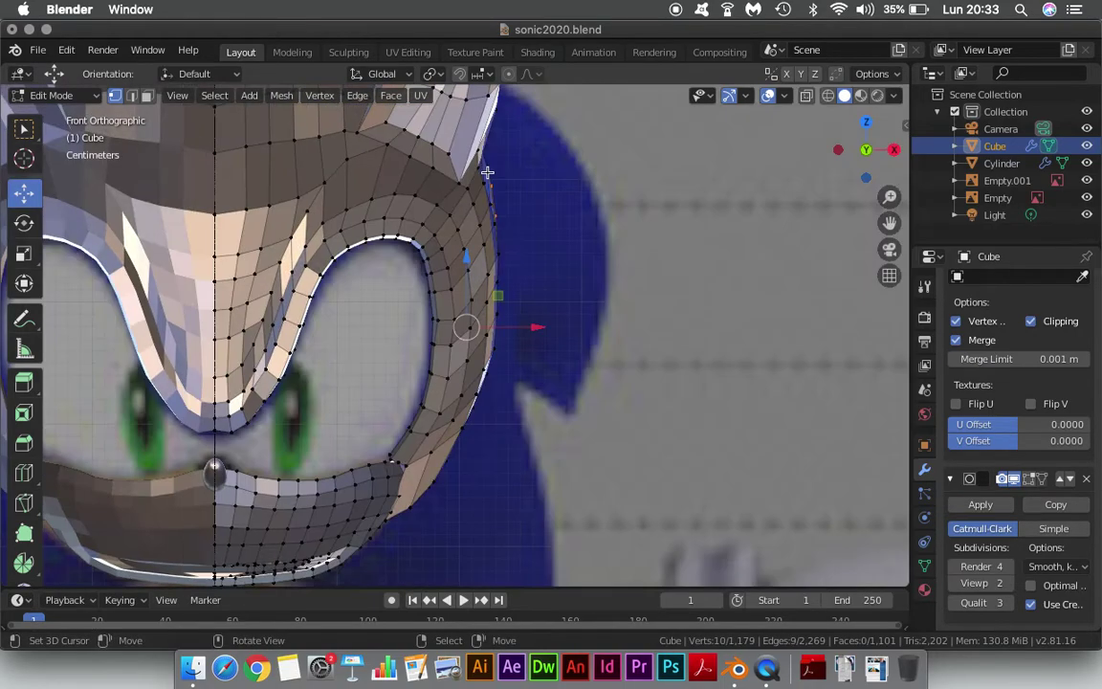
pyautogui.keyDown('shift'); pyautogui.click(501, 184); pyautogui.keyUp('shift')
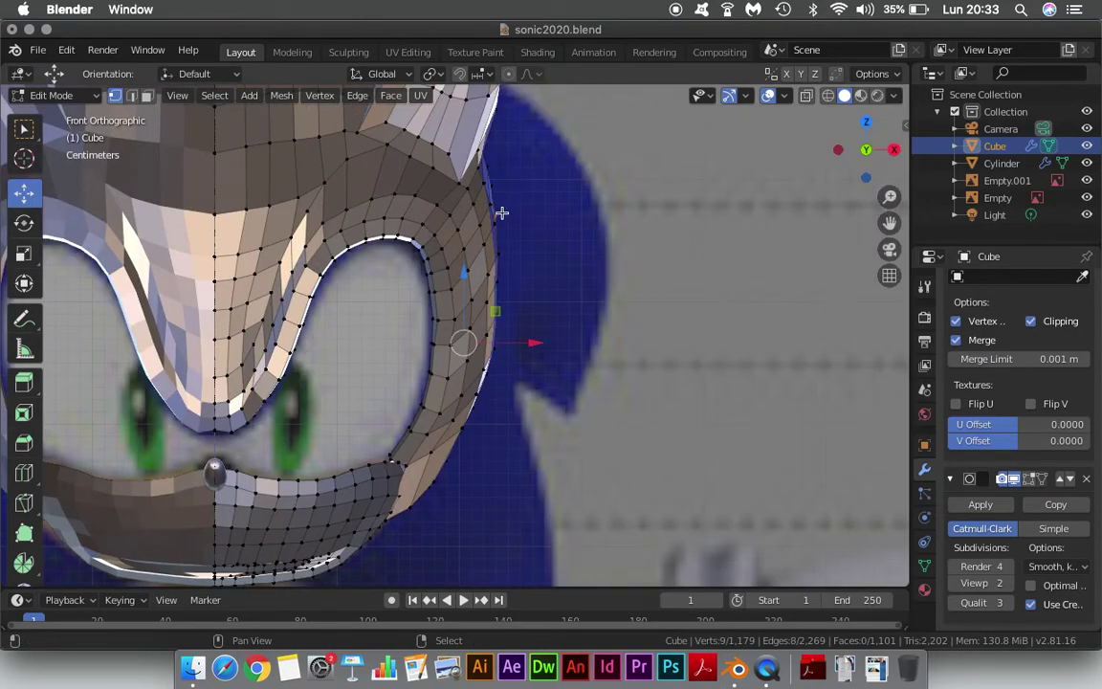
pyautogui.keyDown('shift'); pyautogui.click(501, 212); pyautogui.keyUp('shift')
pyautogui.moveTo(543, 355); pyautogui.dragTo(536, 361)
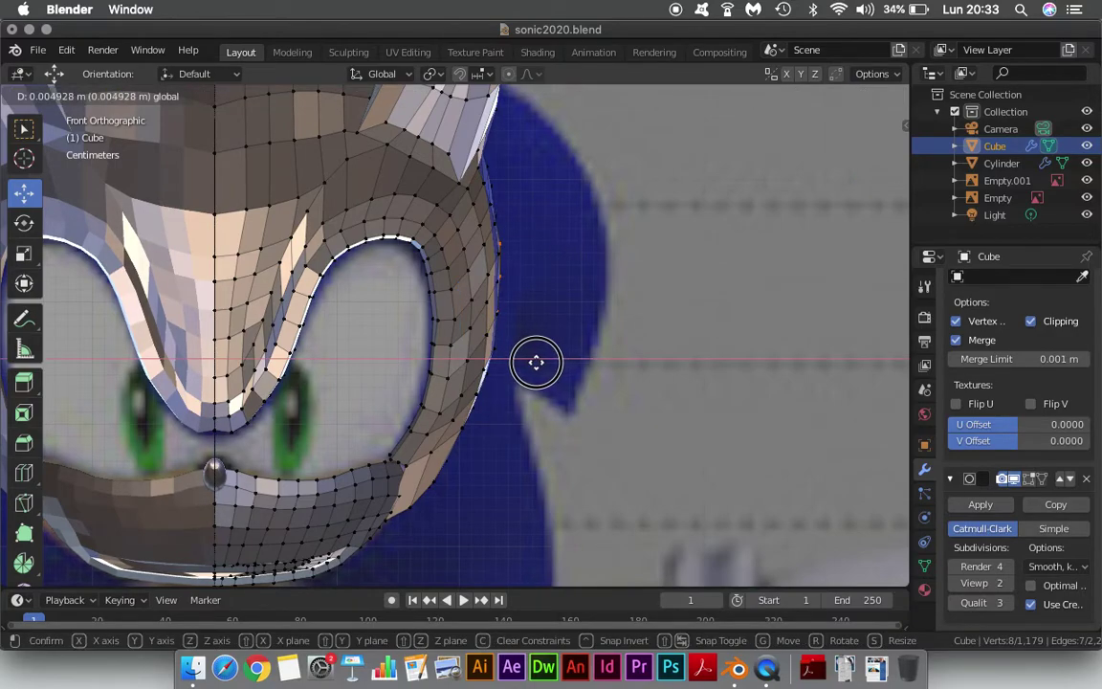
pyautogui.moveTo(536, 362); pyautogui.dragTo(534, 362)
# Drop two more upper vertices and push the lower edge vertices slightly outward along X.
pyautogui.moveTo(546, 332)
pyautogui.mouseDown(button='middle')
pyautogui.moveTo(404, 326)
pyautogui.moveTo(517, 229)
pyautogui.mouseUp(button='middle')
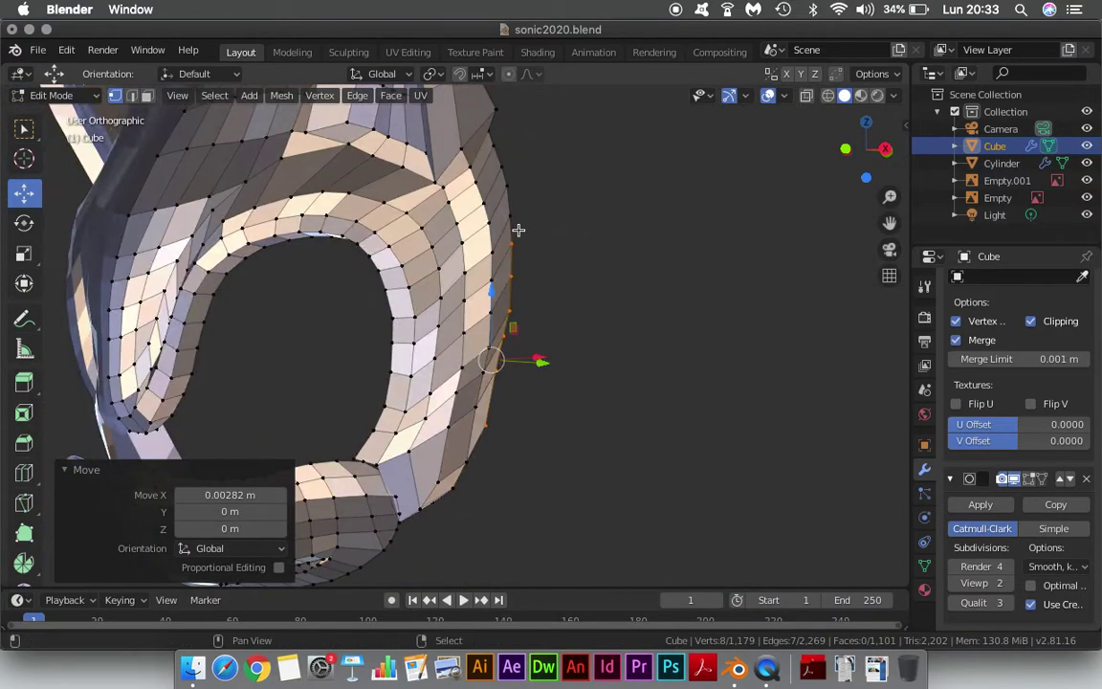
pyautogui.keyDown('shift'); pyautogui.click(512, 271); pyautogui.keyUp('shift')
pyautogui.press('KP_1')
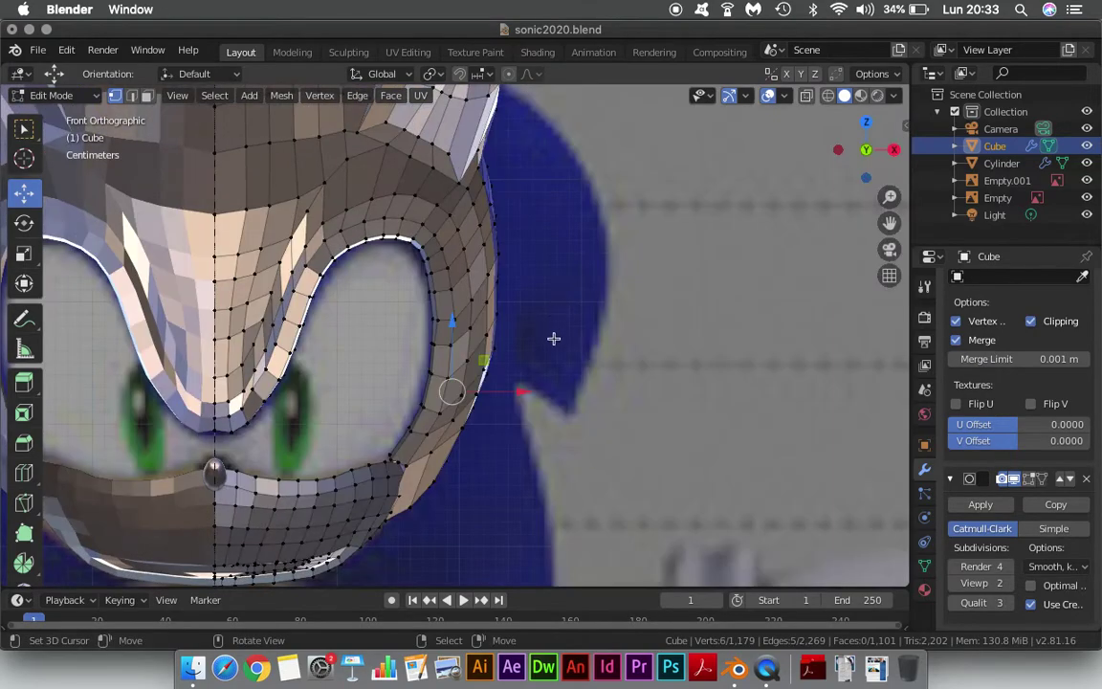
pyautogui.moveTo(531, 391); pyautogui.dragTo(530, 391)
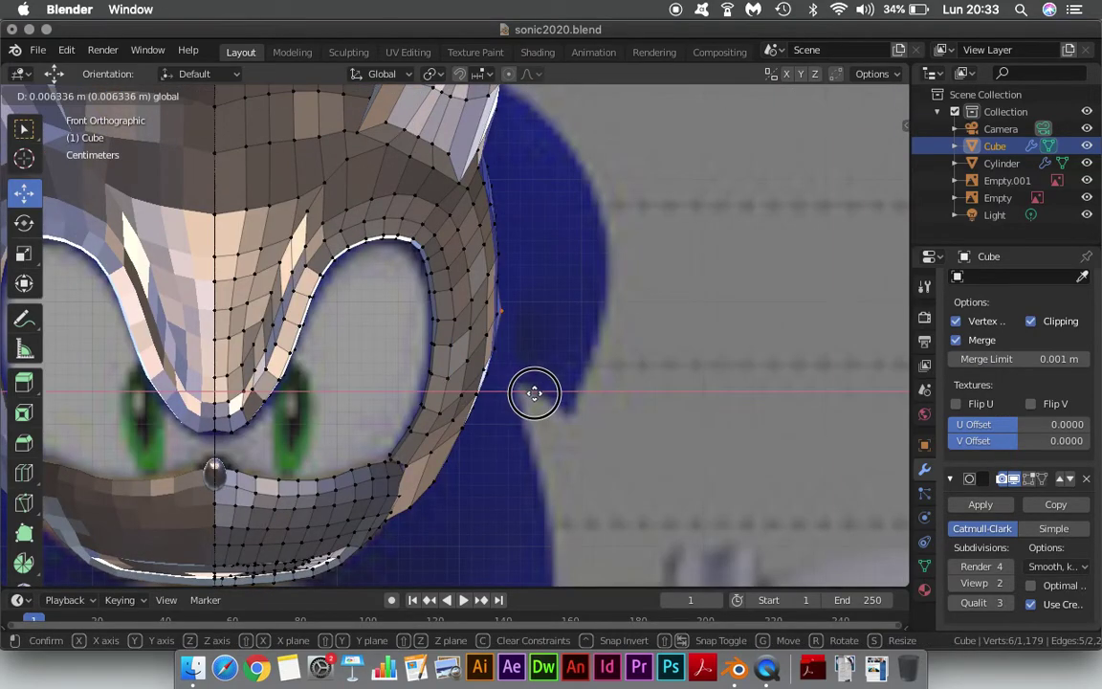
pyautogui.click(529, 391)
pyautogui.moveTo(528, 390)
pyautogui.mouseDown(button='middle')
pyautogui.moveTo(498, 349)
pyautogui.moveTo(508, 343)
pyautogui.mouseUp(button='middle')
# Deselect one more top vertex and move the last edge vertices a further 0.00845 m out along X.
pyautogui.keyDown('shift'); pyautogui.click(508, 343); pyautogui.keyUp('shift')
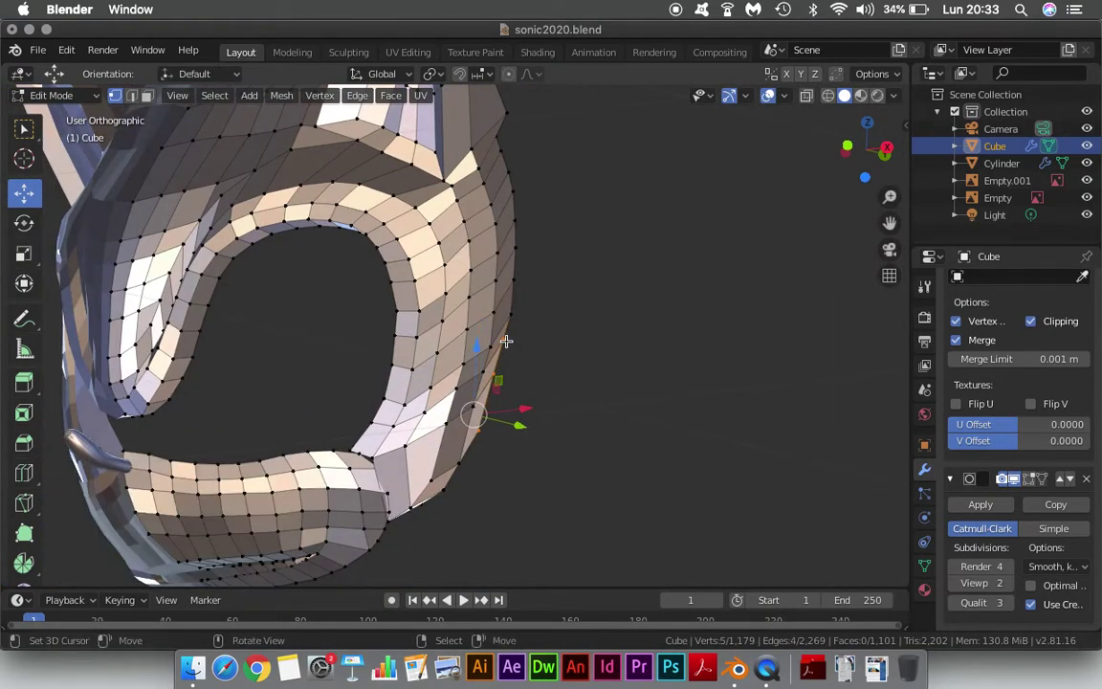
pyautogui.press('KP_1')
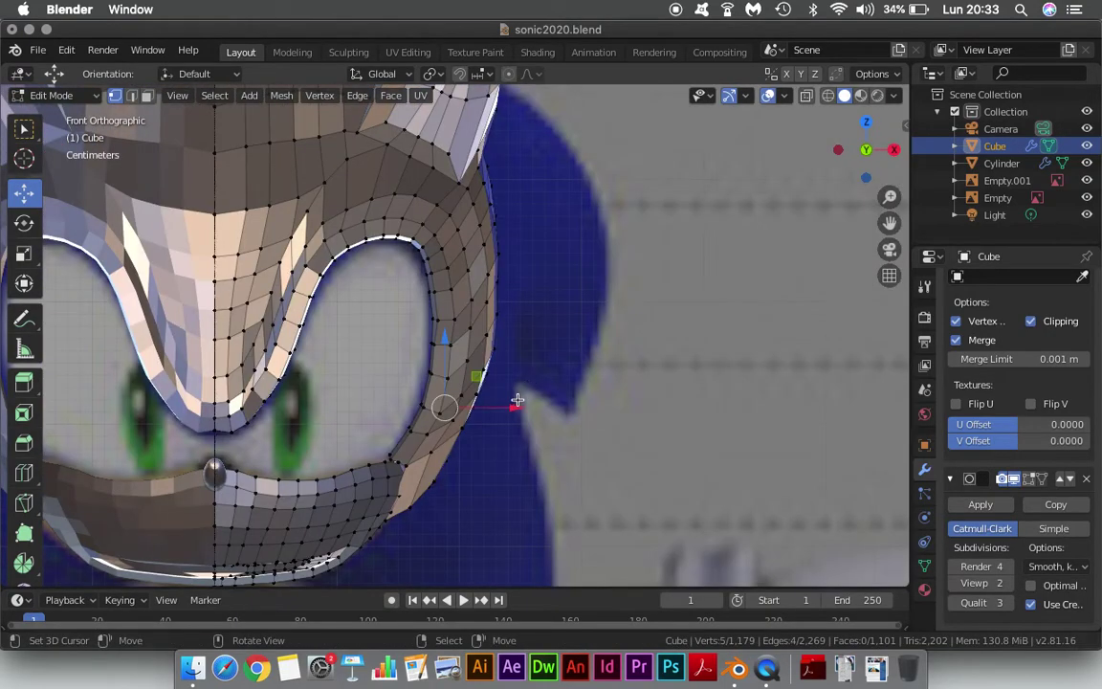
pyautogui.moveTo(516, 399); pyautogui.dragTo(516, 404)
pyautogui.moveTo(516, 403); pyautogui.dragTo(504, 330, button='middle')
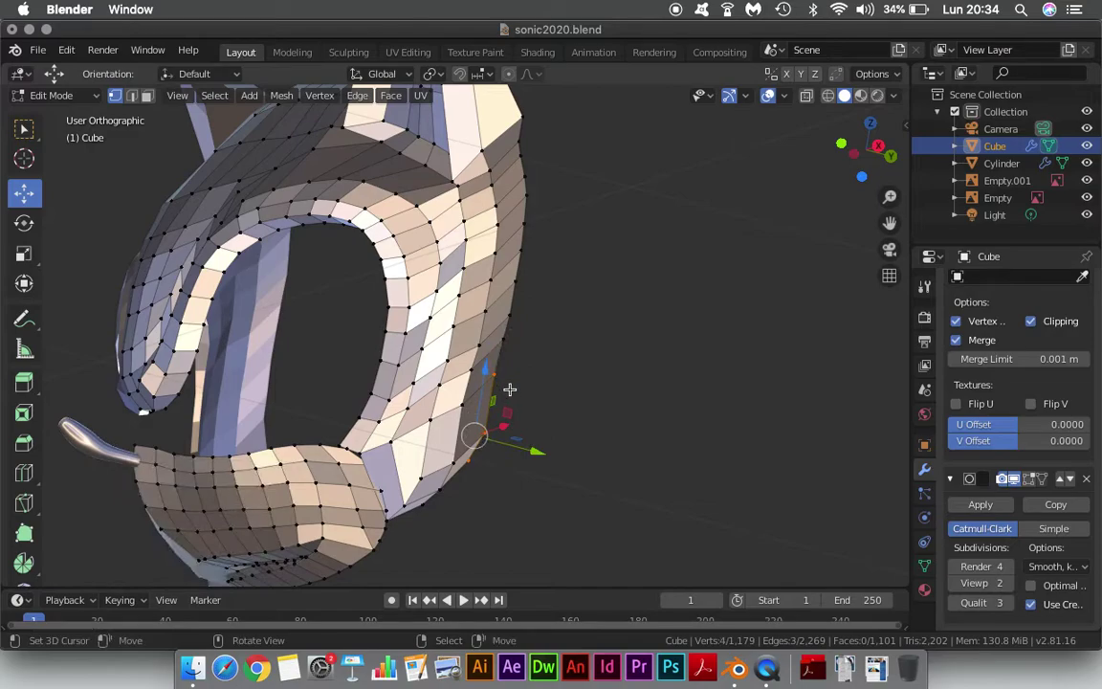
pyautogui.press('KP_1')
pyautogui.moveTo(509, 438); pyautogui.dragTo(518, 427)
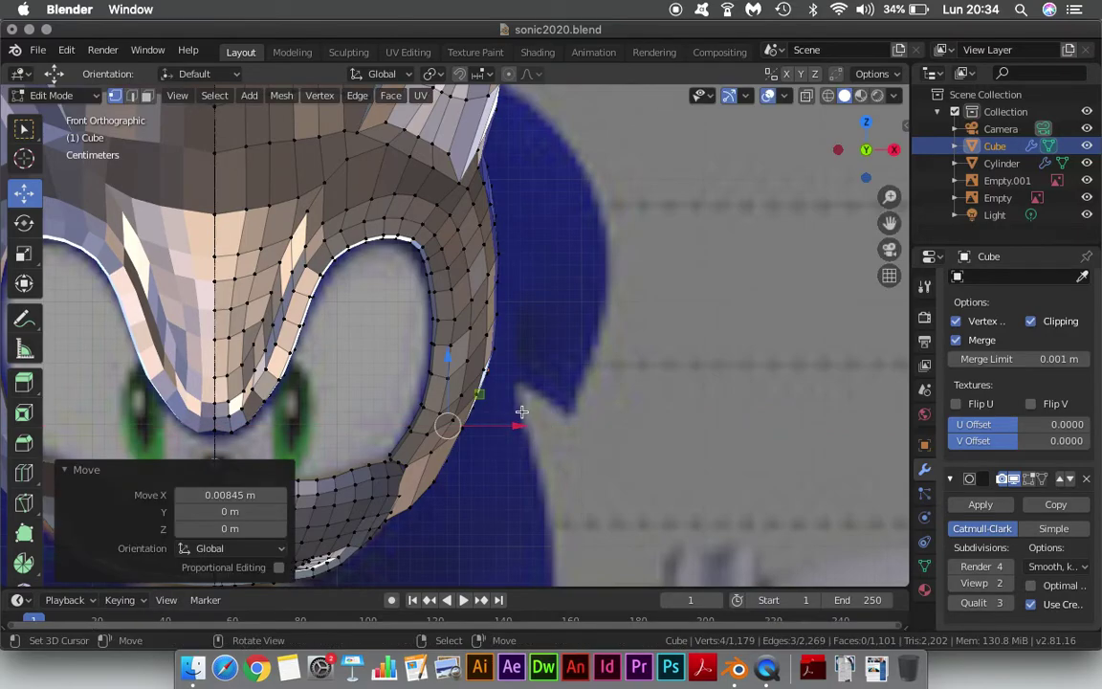
# In side view, reduce the selection to the lower cheek vertices and lower them slightly.
pyautogui.press('KP_3')
pyautogui.keyDown('shift'); pyautogui.click(507, 436); pyautogui.keyUp('shift')
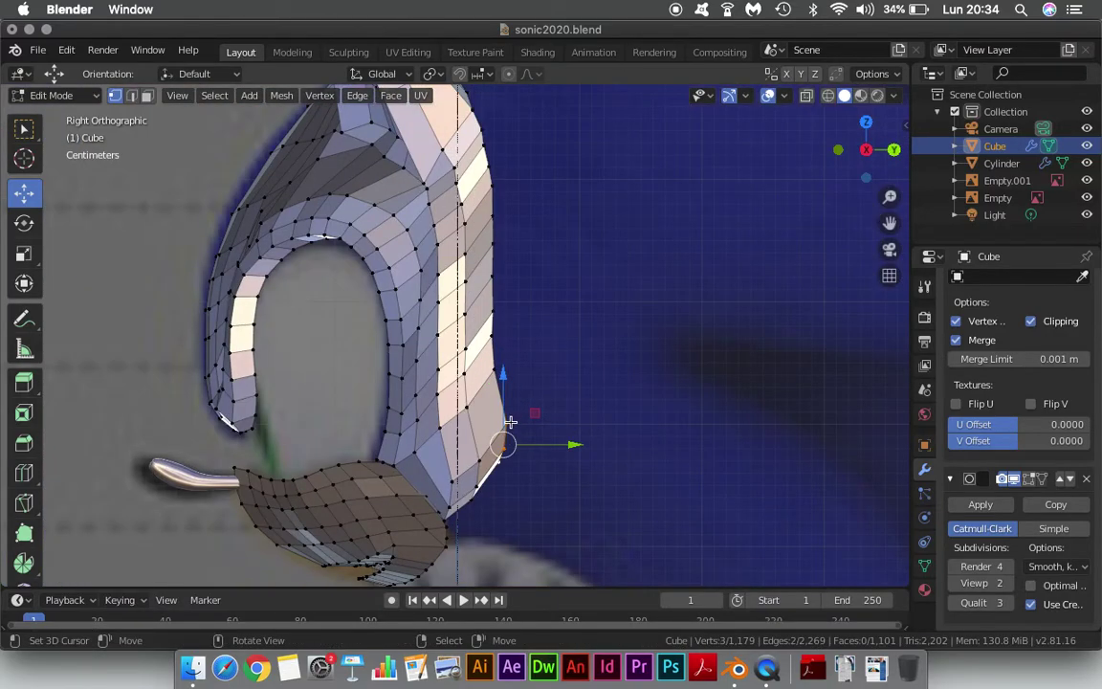
pyautogui.keyDown('shift'); pyautogui.click(506, 443); pyautogui.keyUp('shift')
pyautogui.moveTo(507, 468); pyautogui.dragTo(495, 461, button='middle')
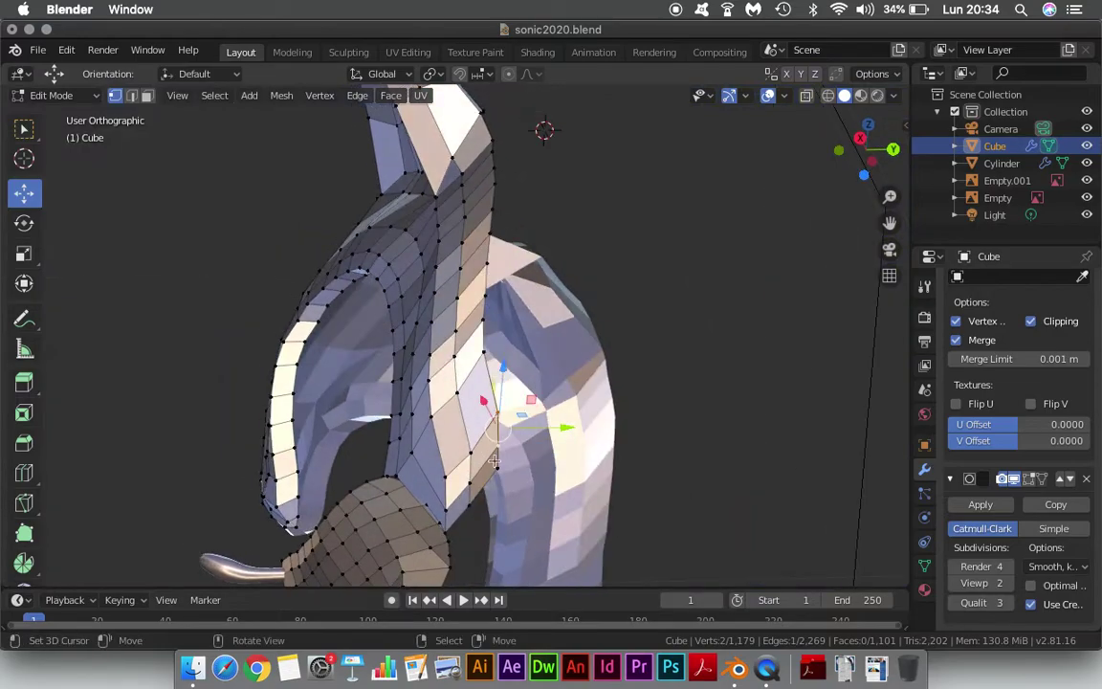
pyautogui.keyDown('shift'); pyautogui.click(477, 365); pyautogui.keyUp('shift')
pyautogui.moveTo(477, 365); pyautogui.dragTo(484, 364, button='middle')
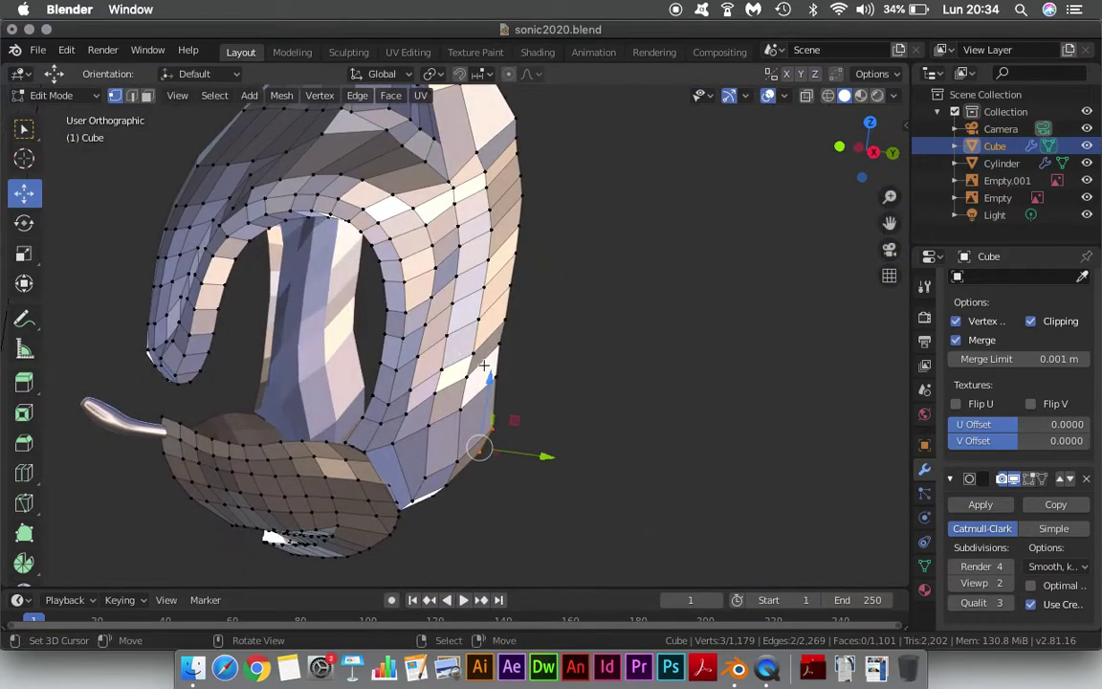
pyautogui.moveTo(488, 378); pyautogui.dragTo(488, 381)
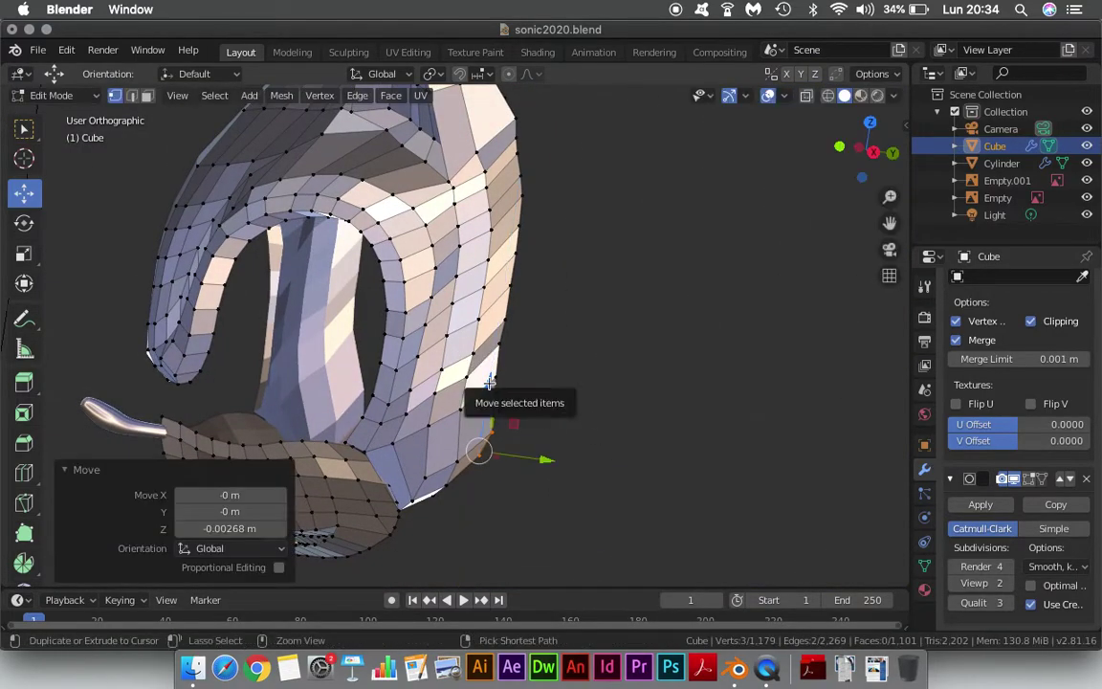
pyautogui.moveTo(489, 381); pyautogui.dragTo(504, 455, button='middle')
# In front view, move the lower cheek vertices 0.00774 m outward along X.
pyautogui.press('KP_1')
pyautogui.press('g')
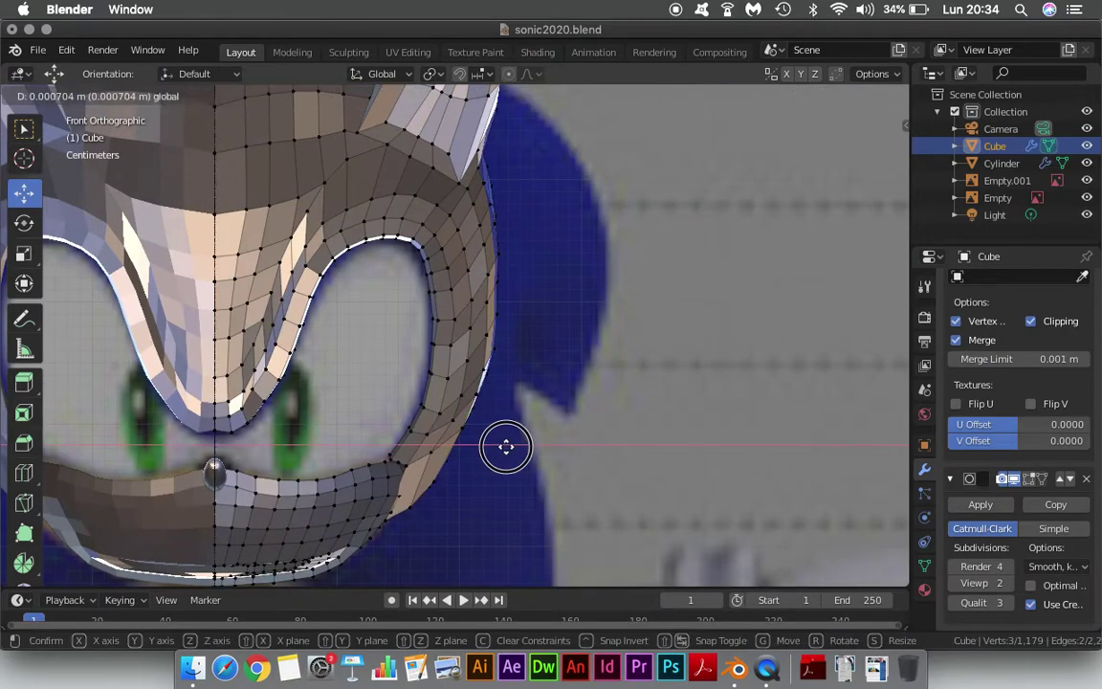
pyautogui.click(511, 444)
pyautogui.moveTo(508, 438)
pyautogui.mouseDown(button='middle')
pyautogui.moveTo(455, 521)
pyautogui.moveTo(479, 447)
pyautogui.mouseUp(button='middle')
pyautogui.press('KP_1')
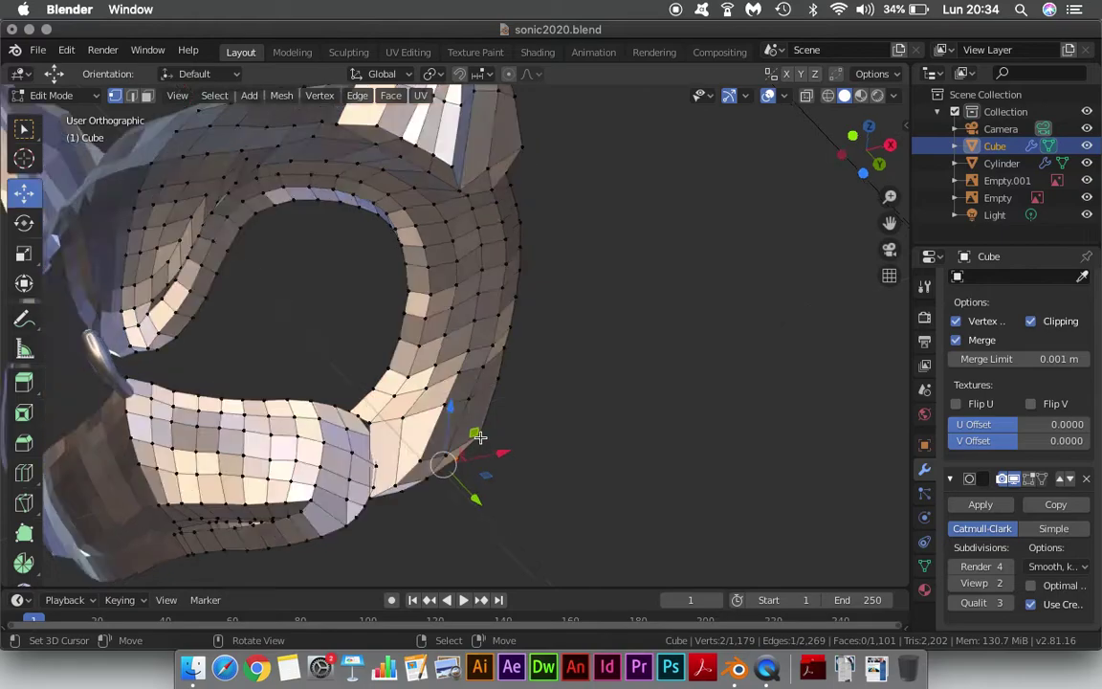
pyautogui.press('g')
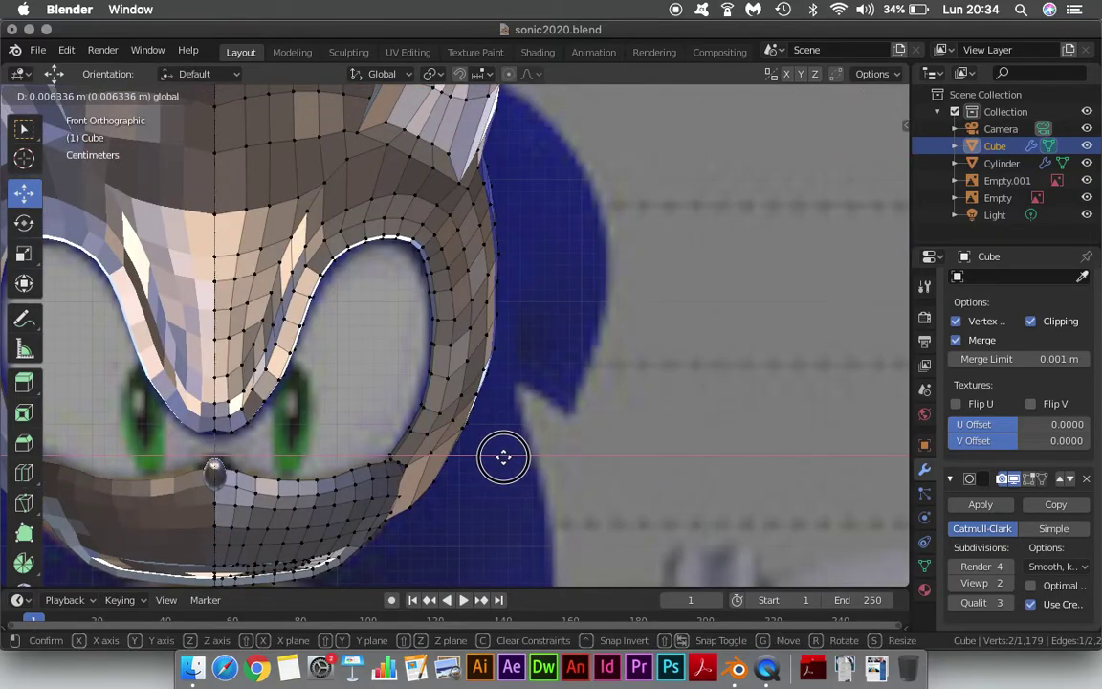
pyautogui.click(508, 455)
pyautogui.moveTo(508, 455)
pyautogui.mouseDown(button='middle')
pyautogui.moveTo(443, 278)
pyautogui.moveTo(438, 455)
pyautogui.mouseUp(button='middle')
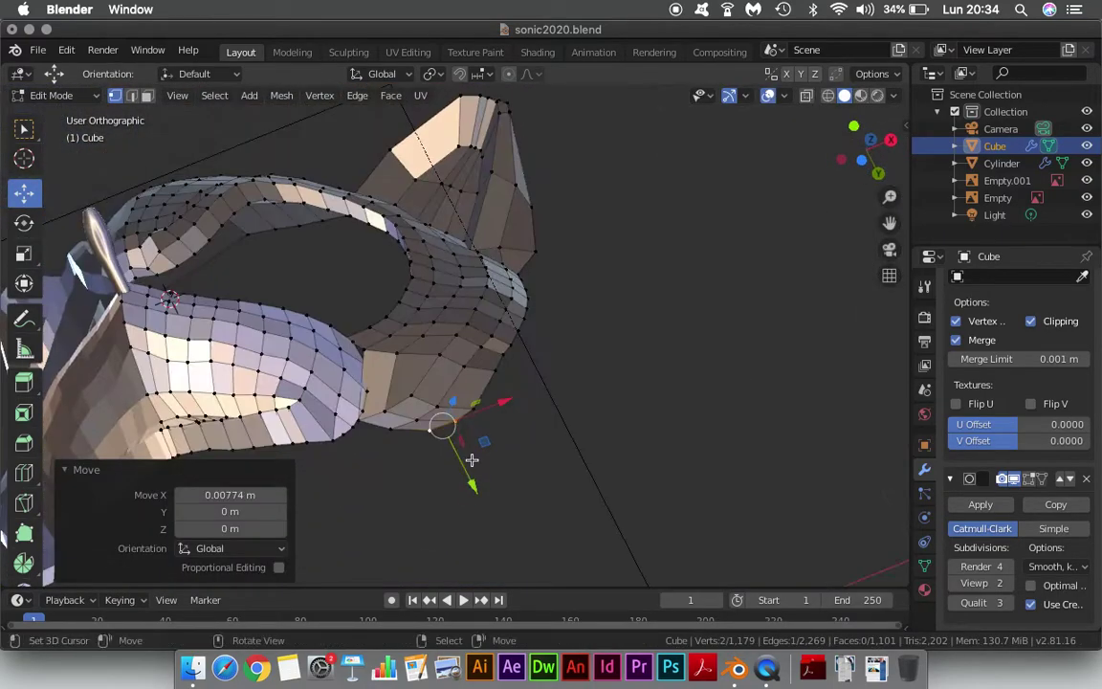
pyautogui.moveTo(401, 408)
pyautogui.mouseDown(button='middle')
pyautogui.moveTo(369, 108)
pyautogui.moveTo(479, 207)
pyautogui.moveTo(688, 151)
pyautogui.moveTo(510, 257)
pyautogui.moveTo(328, 394)
pyautogui.moveTo(494, 212)
pyautogui.moveTo(496, 182)
pyautogui.mouseUp(button='middle')
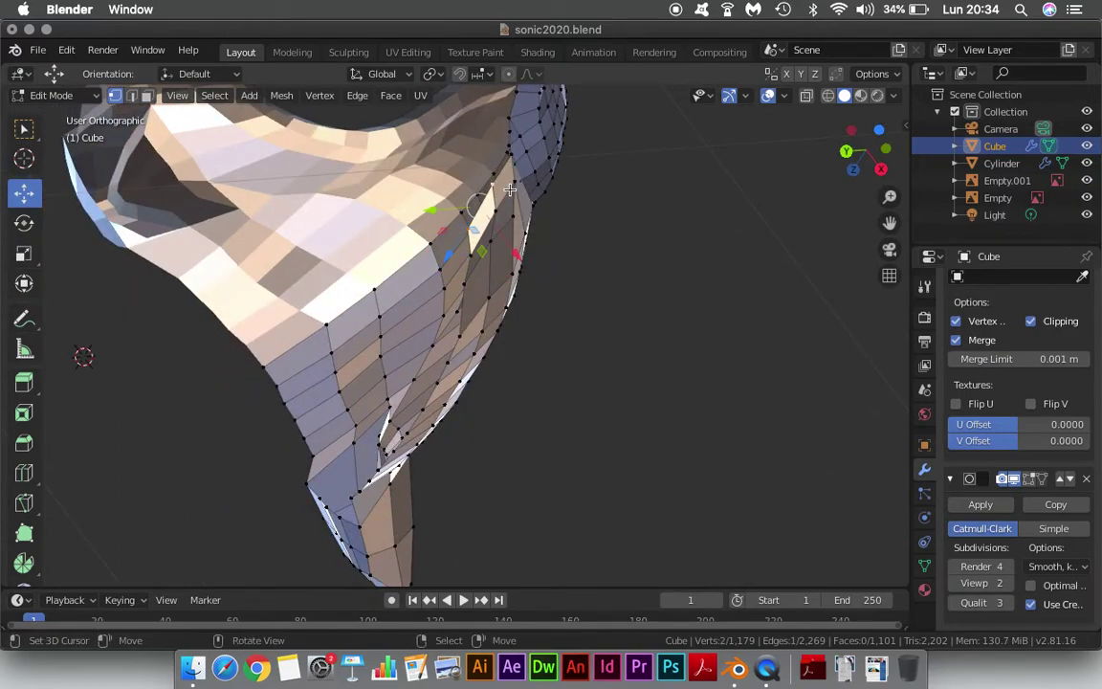
# Lower the cheek vertices along Z, dropping the last vertex 0.0127 m.
pyautogui.press('KP_1')
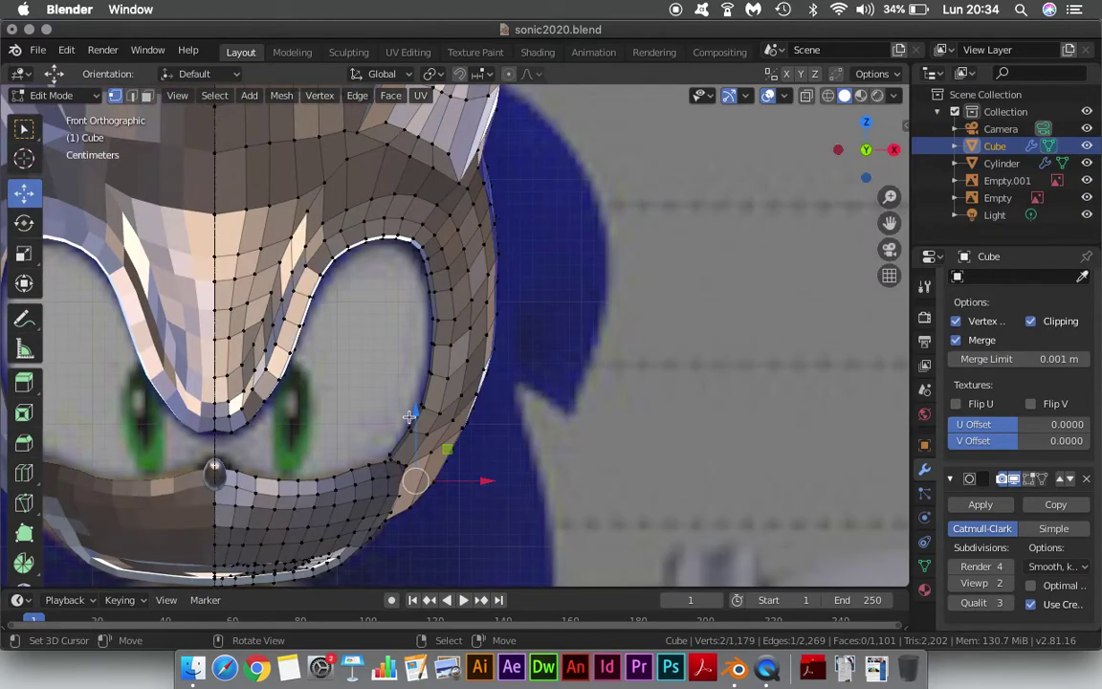
pyautogui.press('g')
pyautogui.press('z')
pyautogui.click(422, 421)
pyautogui.moveTo(423, 421)
pyautogui.mouseDown(button='middle')
pyautogui.moveTo(407, 378)
pyautogui.moveTo(402, 449)
pyautogui.mouseUp(button='middle')
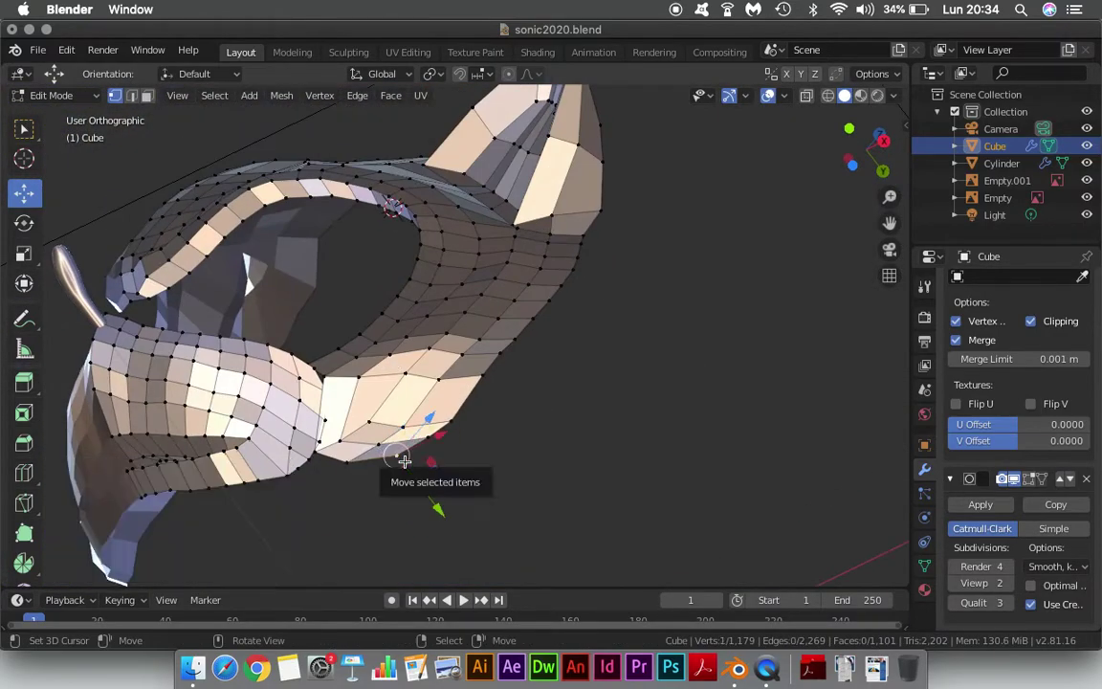
pyautogui.press('KP_1')
pyautogui.press('g')
pyautogui.press('z')
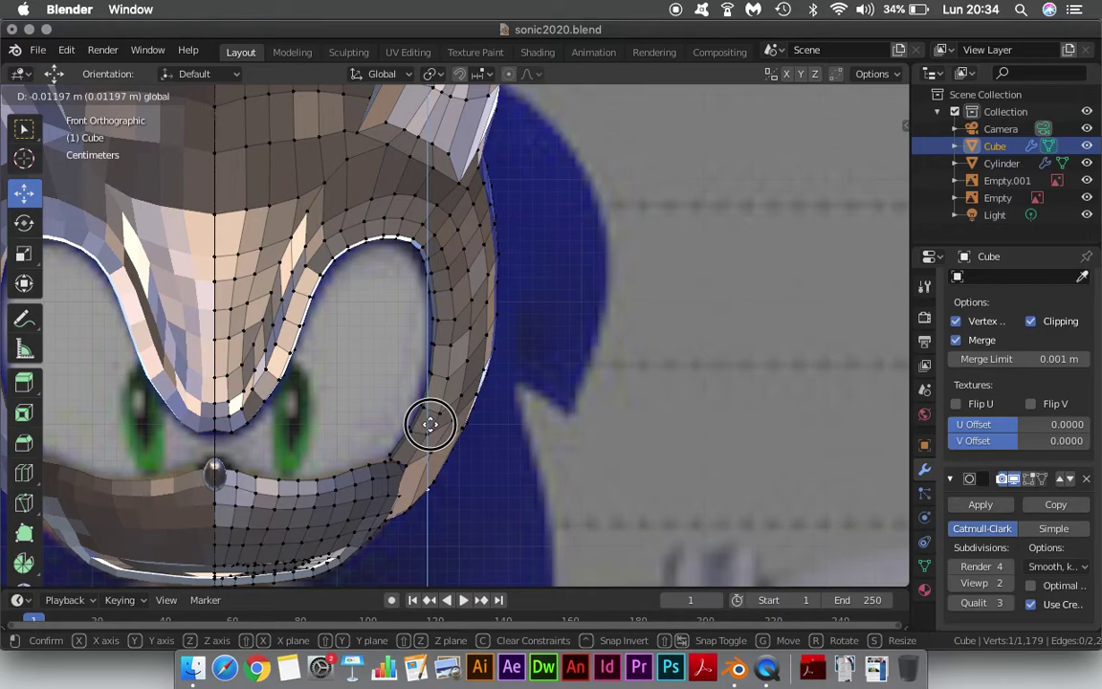
pyautogui.click(430, 424)
# Zoom in on the cheek-muzzle junction and select a vertex there.
pyautogui.moveTo(536, 387); pyautogui.dragTo(571, 369, button='middle')
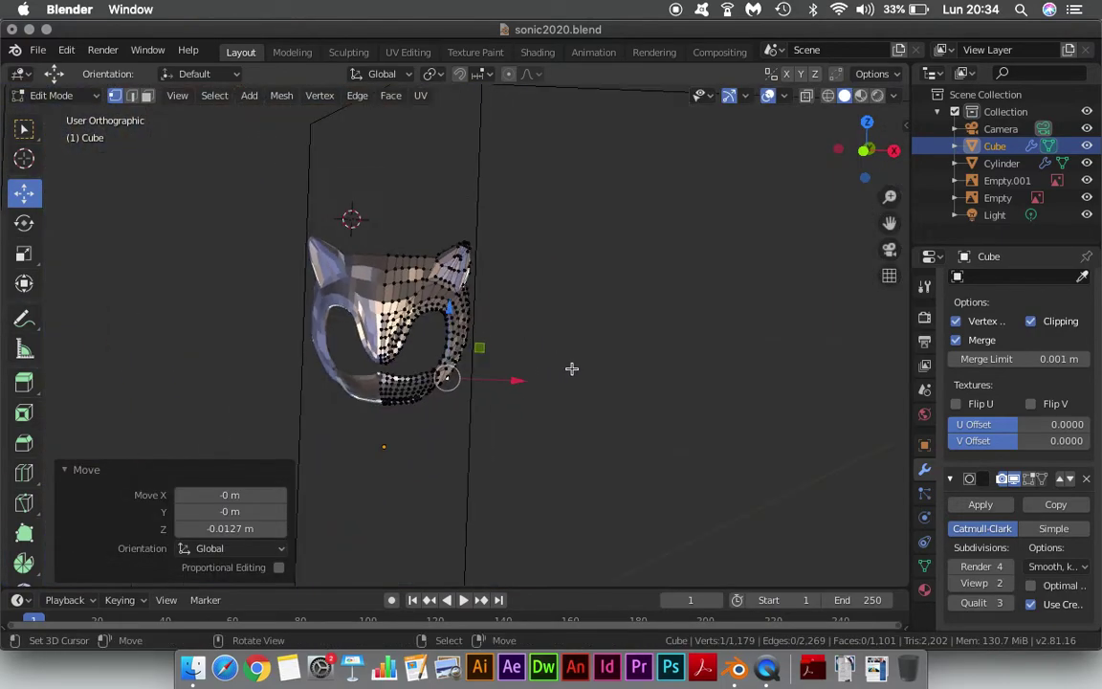
pyautogui.scroll(3, 630, 400)
pyautogui.moveTo(630, 399)
pyautogui.mouseDown(button='middle')
pyautogui.moveTo(411, 303)
pyautogui.moveTo(396, 333)
pyautogui.moveTo(301, 376)
pyautogui.moveTo(516, 211)
pyautogui.moveTo(568, 209)
pyautogui.moveTo(501, 235)
pyautogui.moveTo(534, 233)
pyautogui.moveTo(556, 262)
pyautogui.mouseUp(button='middle')
pyautogui.scroll(3, 417, 364)
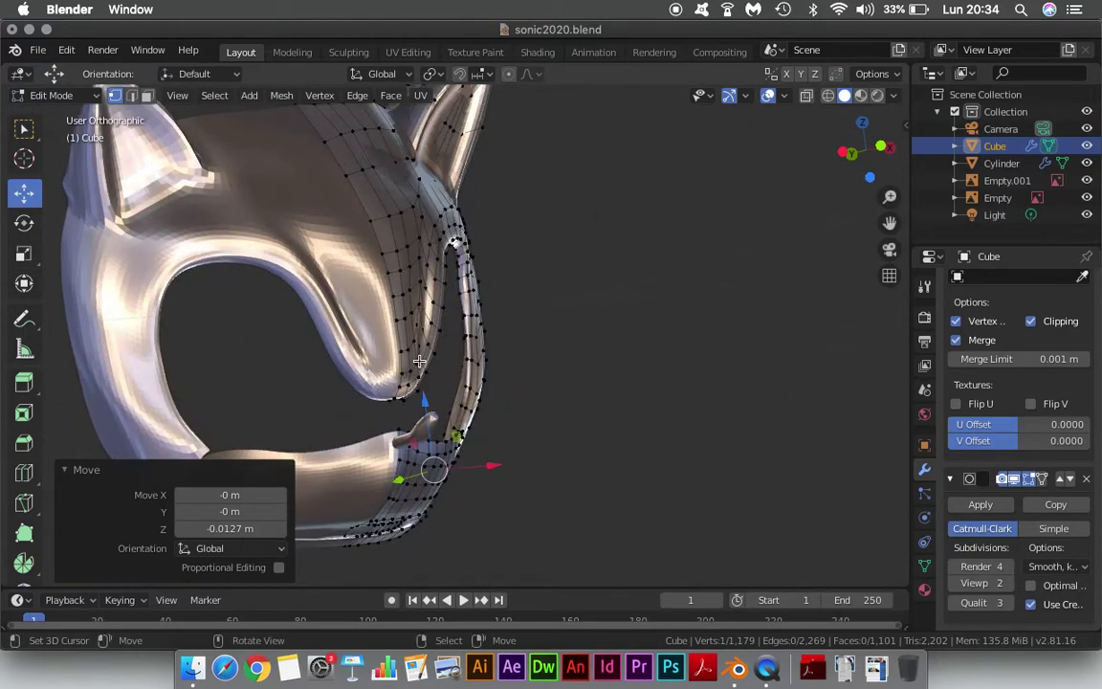
pyautogui.scroll(2, 417, 364)
pyautogui.moveTo(417, 364); pyautogui.dragTo(361, 290, button='middle')
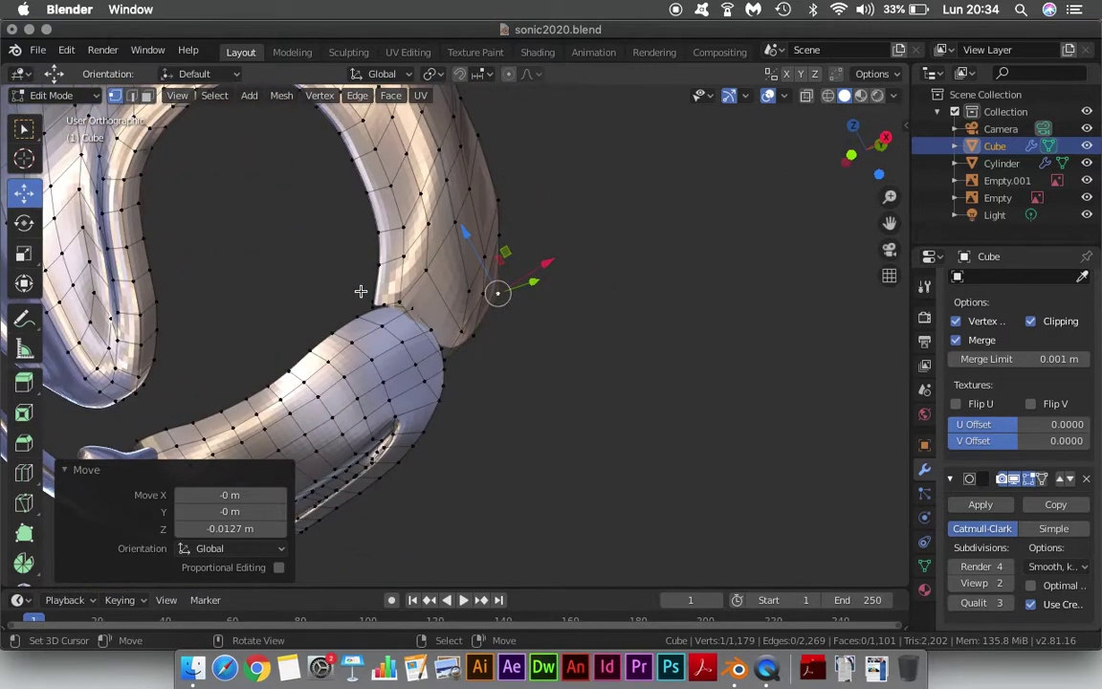
pyautogui.click(379, 311)
# Nudge the junction vertex along X and slightly downward.
pyautogui.scroll(2, 378, 308)
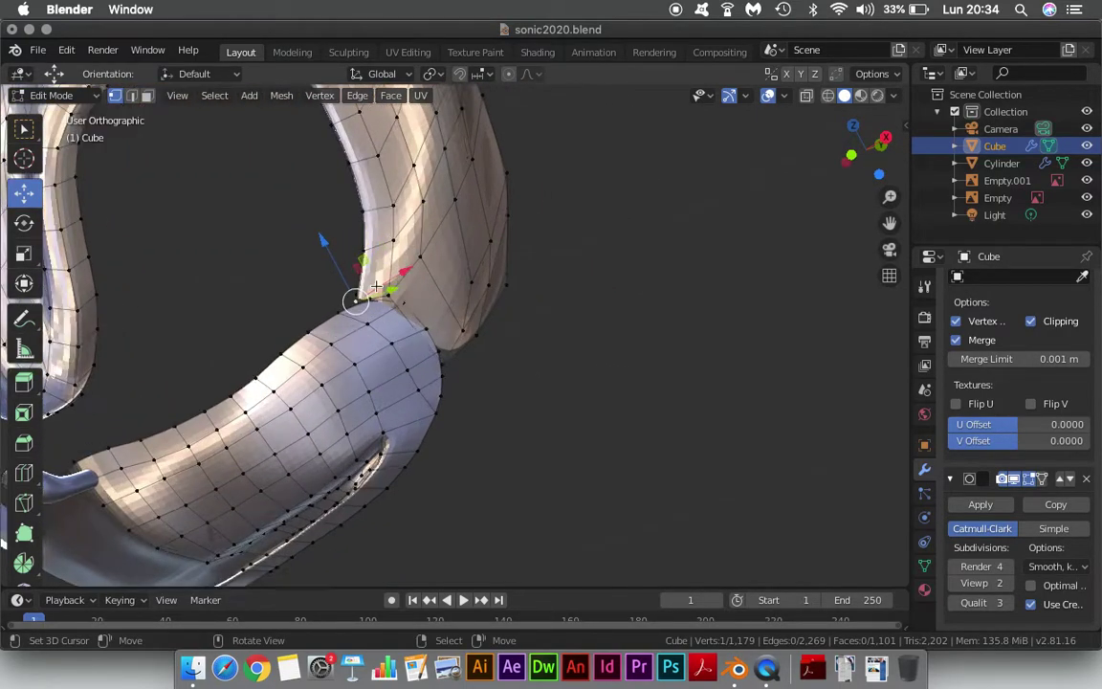
pyautogui.scroll(2, 376, 306)
pyautogui.moveTo(375, 306); pyautogui.dragTo(379, 248, button='middle')
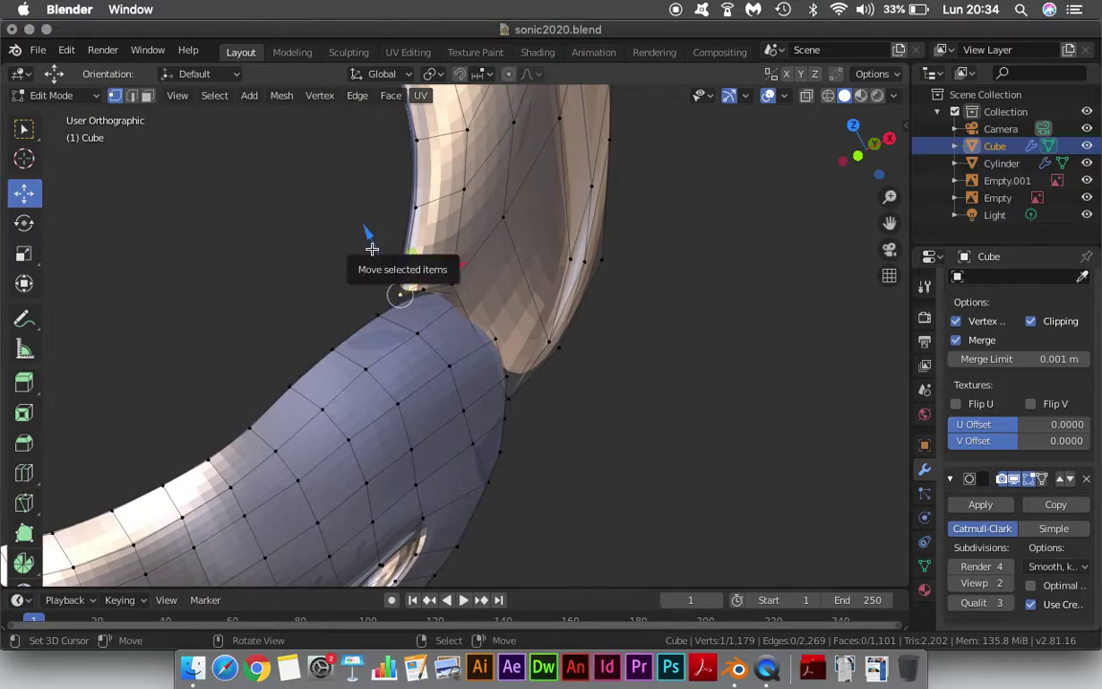
pyautogui.moveTo(372, 249); pyautogui.dragTo(344, 268)
pyautogui.moveTo(463, 279); pyautogui.dragTo(447, 293)
pyautogui.moveTo(371, 251); pyautogui.dragTo(366, 268)
pyautogui.moveTo(426, 263); pyautogui.dragTo(417, 270, button='middle')
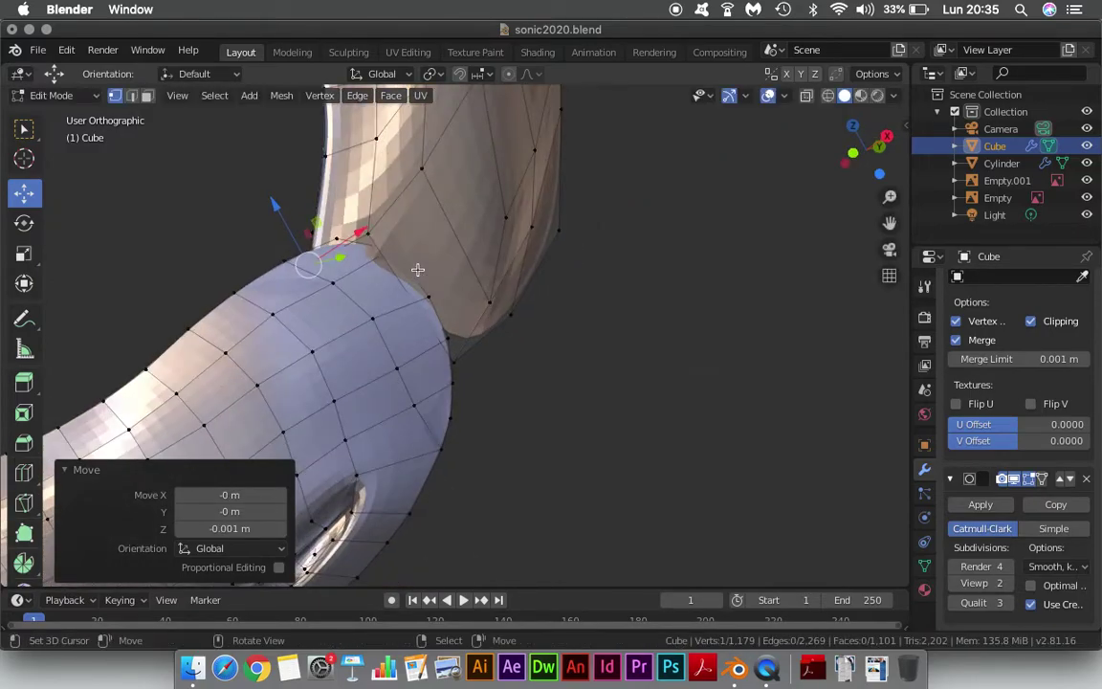
# Select the neighbouring junction vertex and shift it 0.00513 m along Y.
pyautogui.click(371, 230)
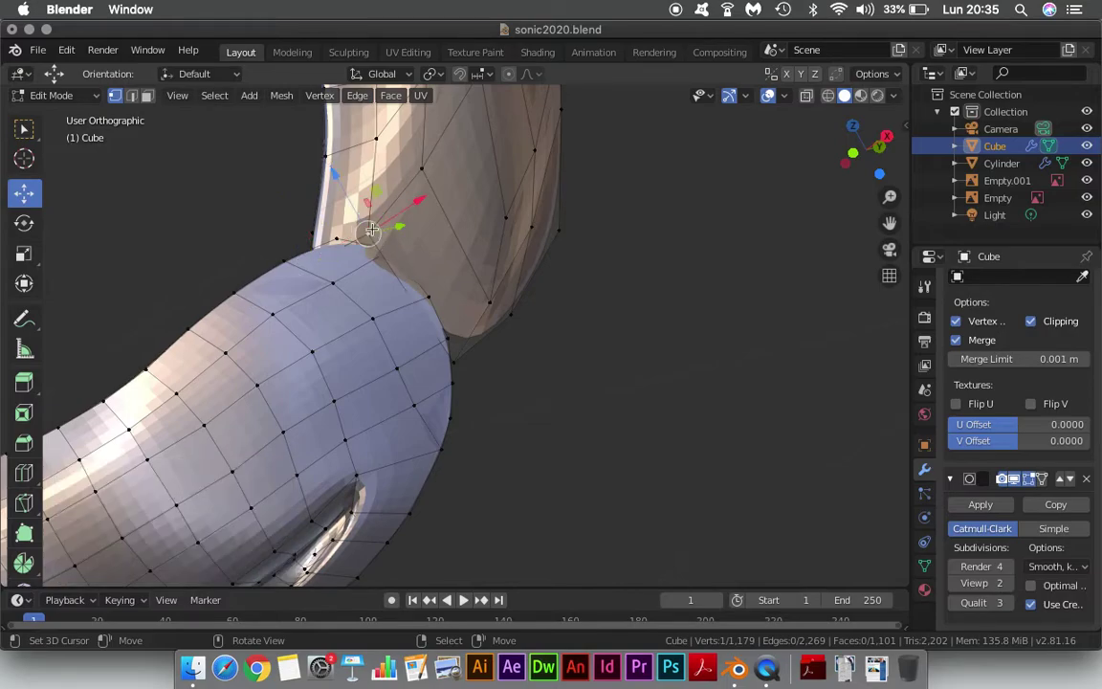
pyautogui.moveTo(400, 229); pyautogui.dragTo(409, 229)
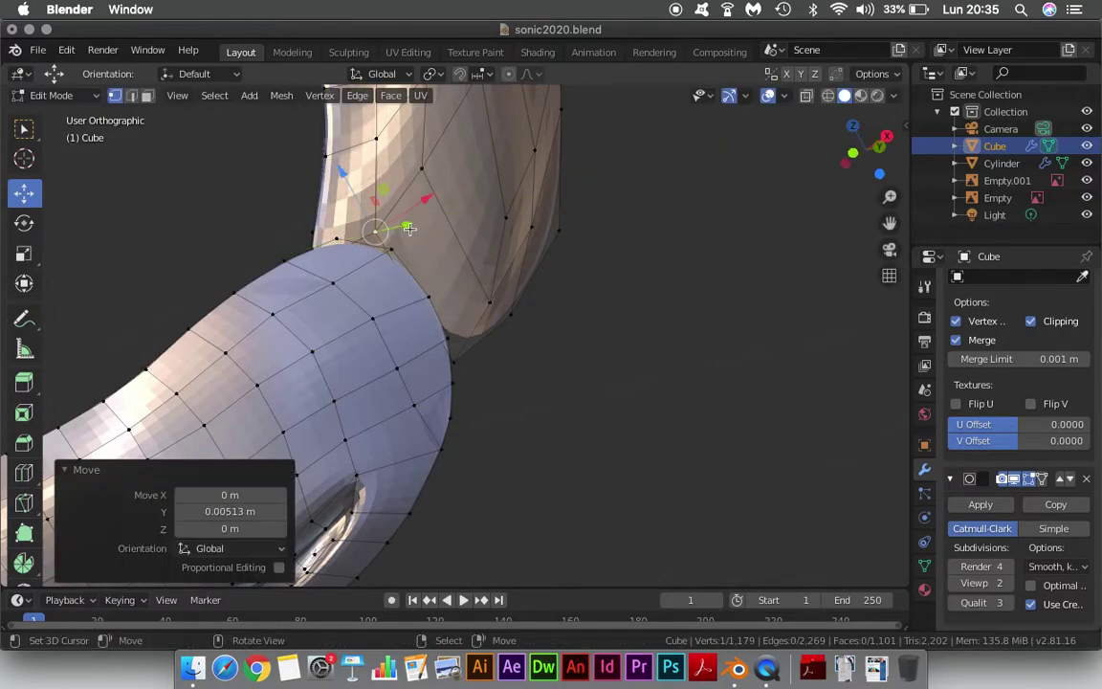
pyautogui.moveTo(409, 229); pyautogui.dragTo(287, 268, button='middle')
pyautogui.scroll(5, 287, 268)
# Select the cheek seam vertex and move it -0.00401 m along X in front view.
pyautogui.scroll(-5, 91, 304)
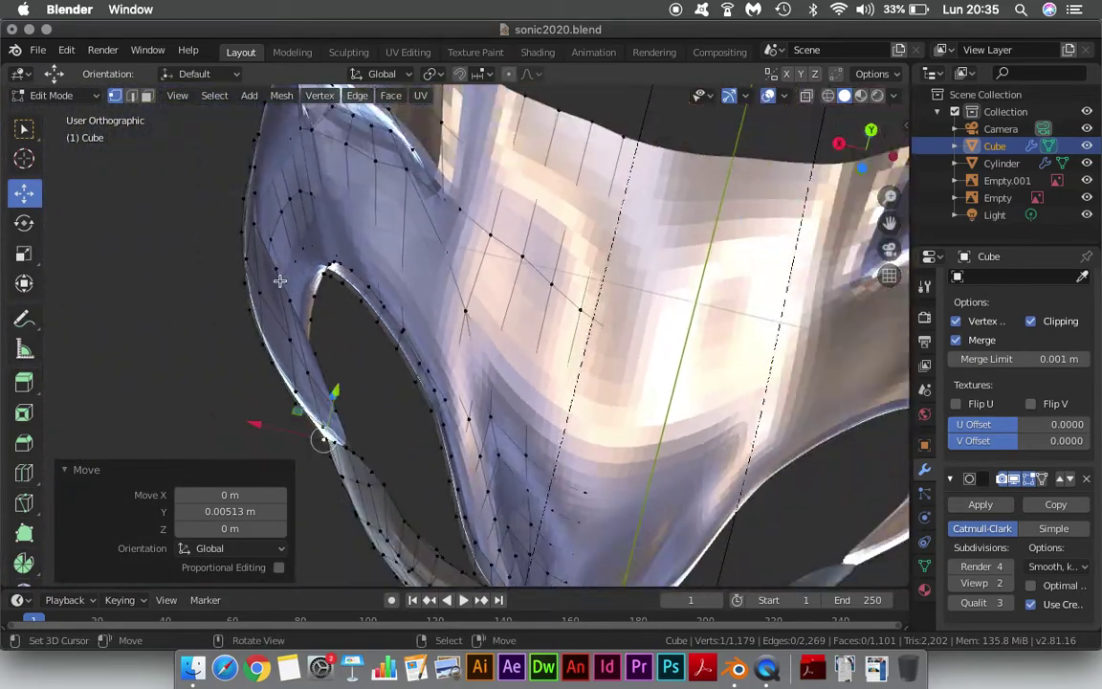
pyautogui.moveTo(191, 316)
pyautogui.mouseDown(button='middle')
pyautogui.moveTo(295, 324)
pyautogui.moveTo(275, 386)
pyautogui.moveTo(459, 313)
pyautogui.moveTo(450, 388)
pyautogui.mouseUp(button='middle')
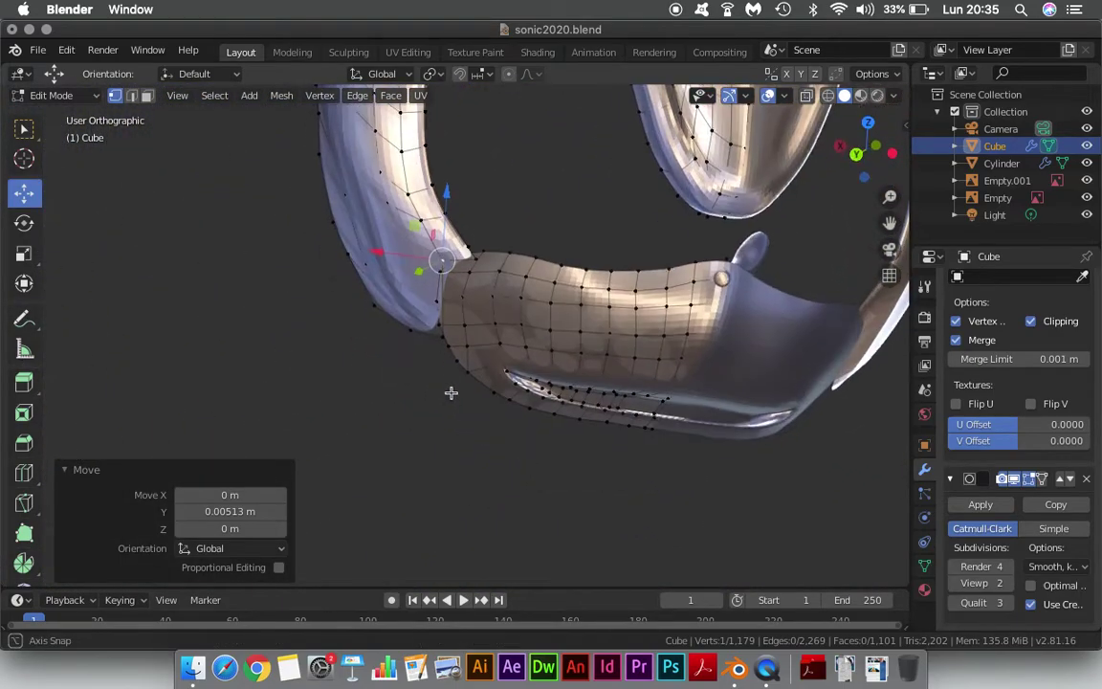
pyautogui.scroll(3, 462, 229)
pyautogui.scroll(2, 495, 204)
pyautogui.click(492, 159)
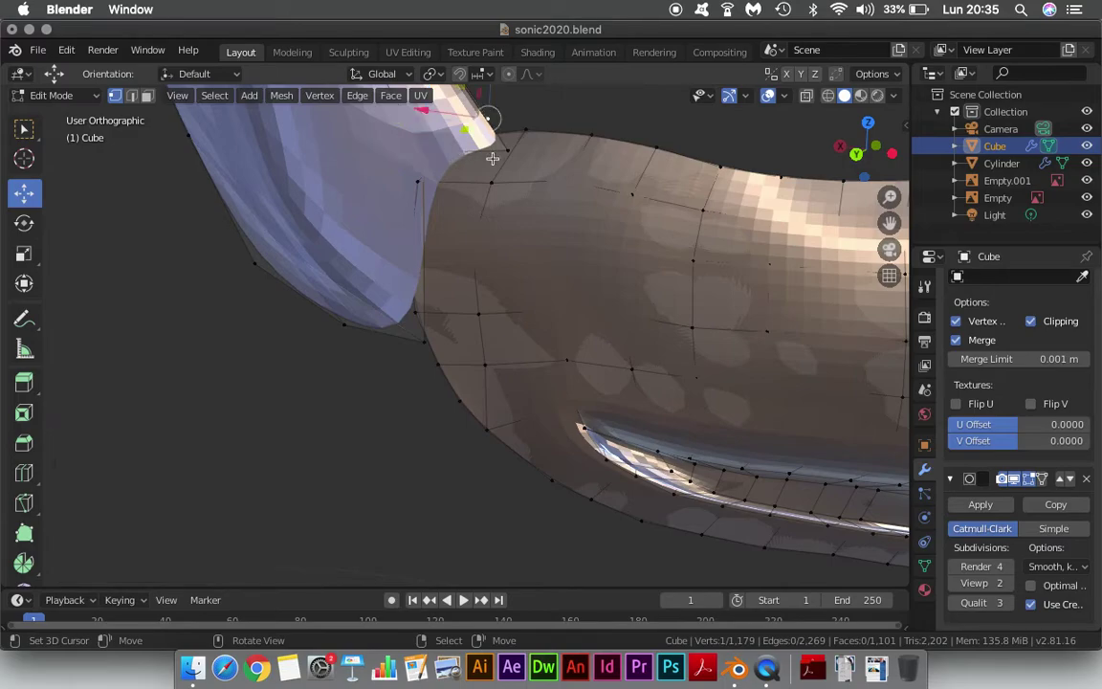
pyautogui.click(513, 147)
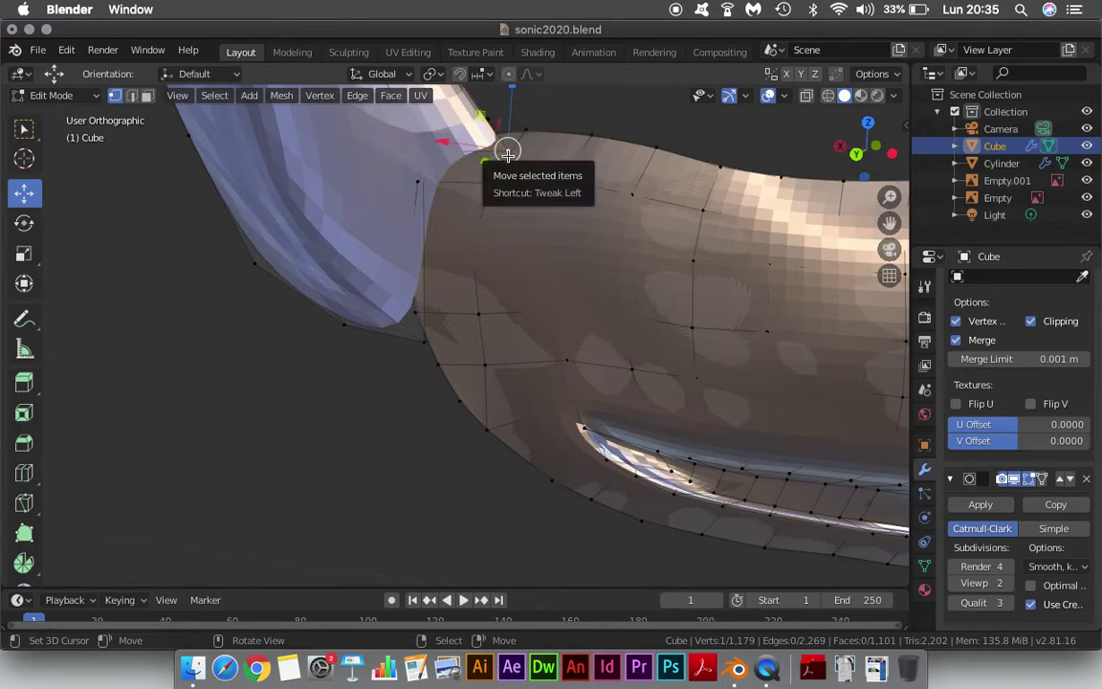
pyautogui.press('KP_1')
pyautogui.moveTo(668, 250); pyautogui.dragTo(650, 259)
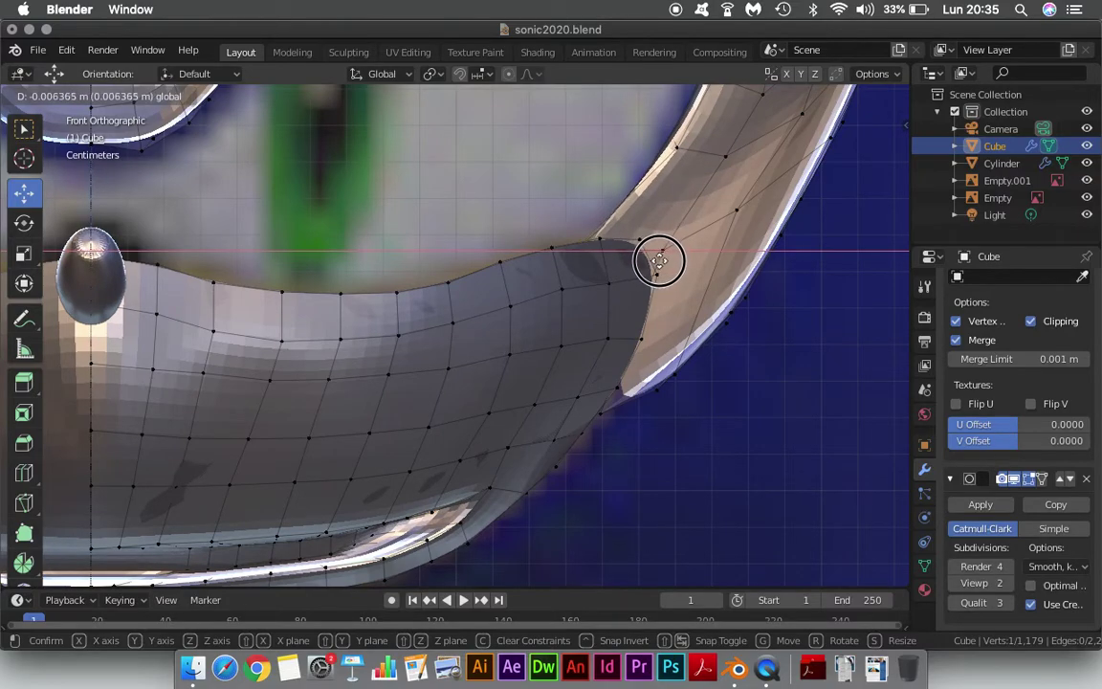
pyautogui.moveTo(650, 259); pyautogui.dragTo(660, 255)
# Zoom out and check the tightened junction from front, side and angled views.
pyautogui.scroll(-2, 679, 249)
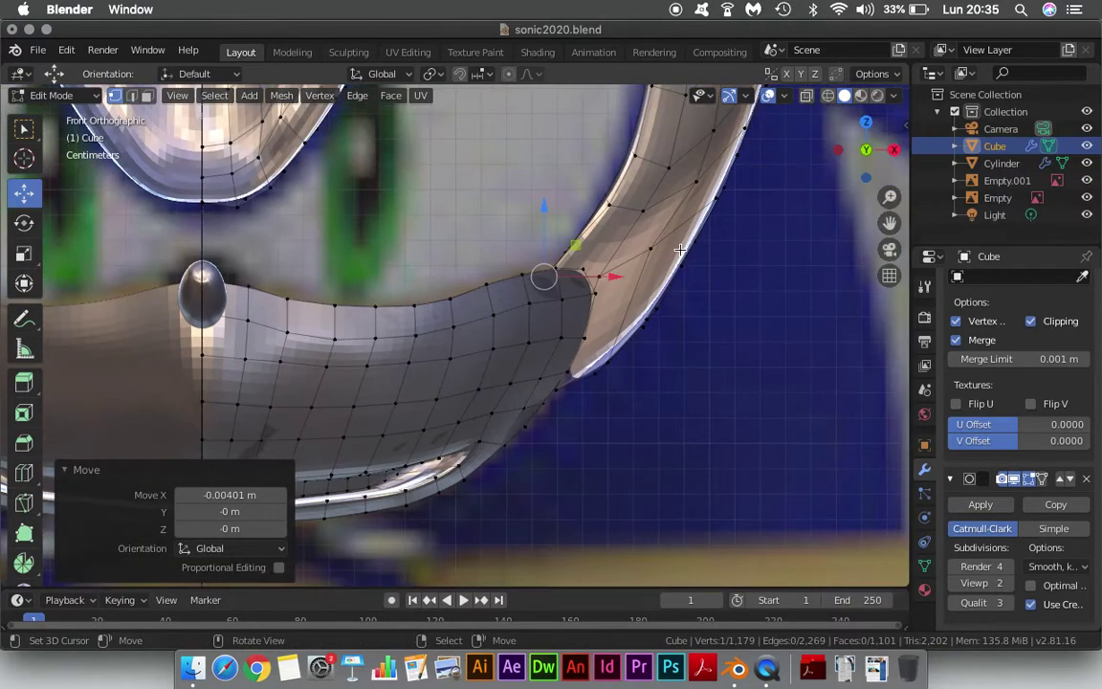
pyautogui.scroll(-3, 645, 270)
pyautogui.scroll(-3, 651, 259)
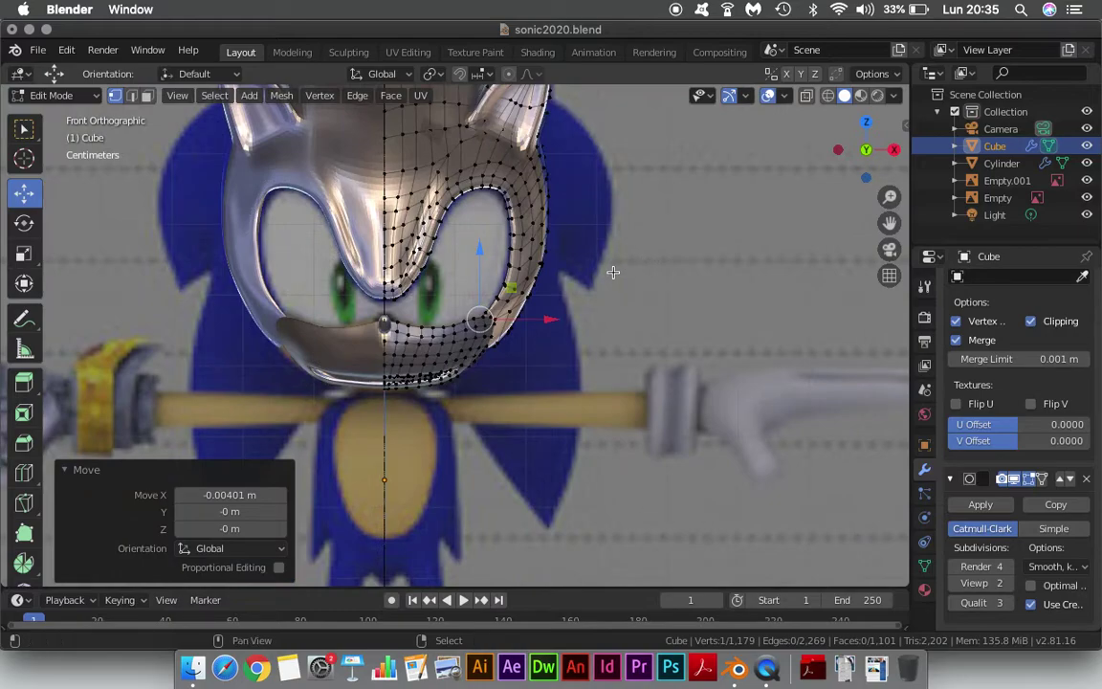
pyautogui.moveTo(585, 231)
pyautogui.keyDown('shift'); pyautogui.mouseDown(button='middle')
pyautogui.moveTo(664, 312)
pyautogui.moveTo(684, 272)
pyautogui.mouseUp(button='middle'); pyautogui.keyUp('shift')
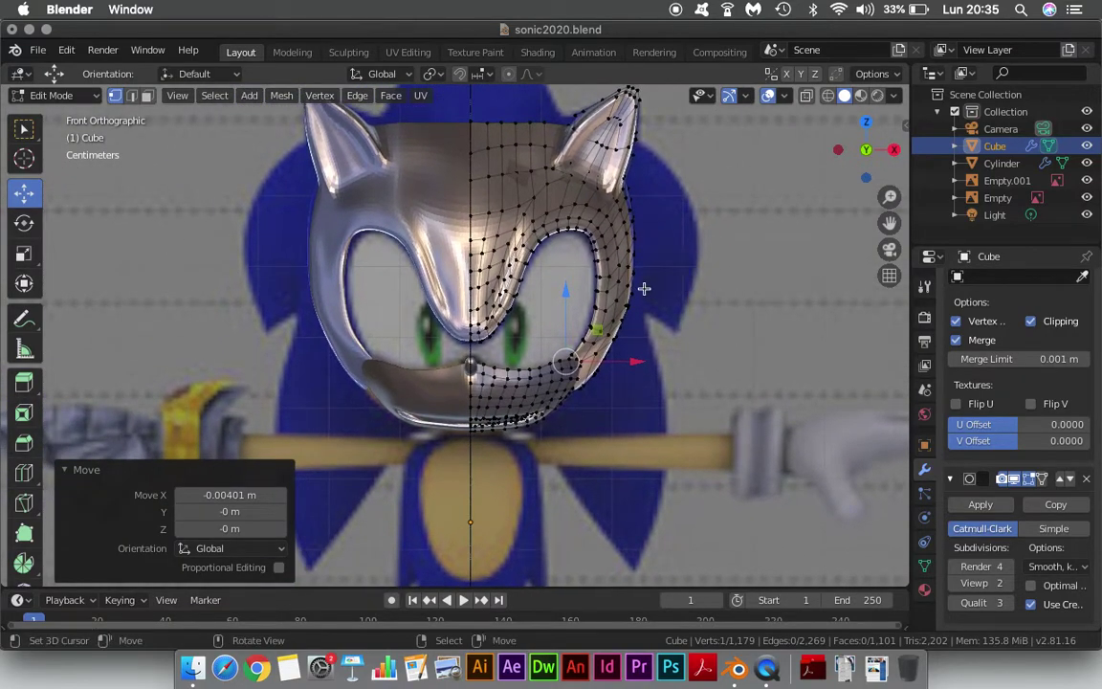
pyautogui.moveTo(664, 421)
pyautogui.mouseDown(button='middle')
pyautogui.moveTo(552, 381)
pyautogui.moveTo(537, 353)
pyautogui.mouseUp(button='middle')
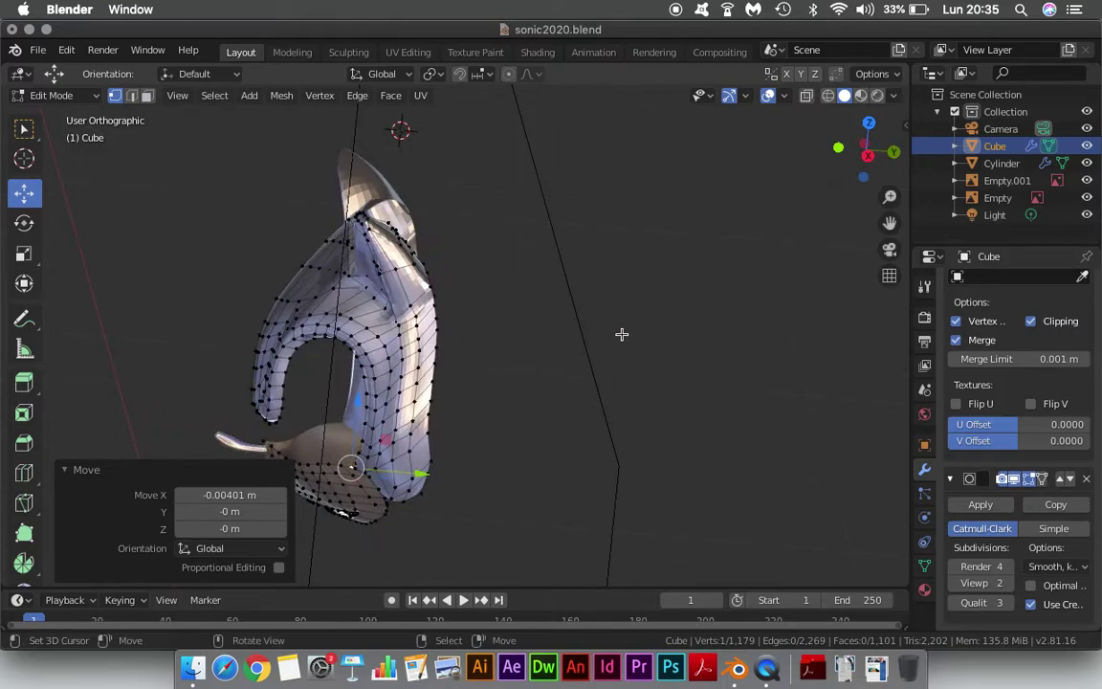
pyautogui.press('KP_1')
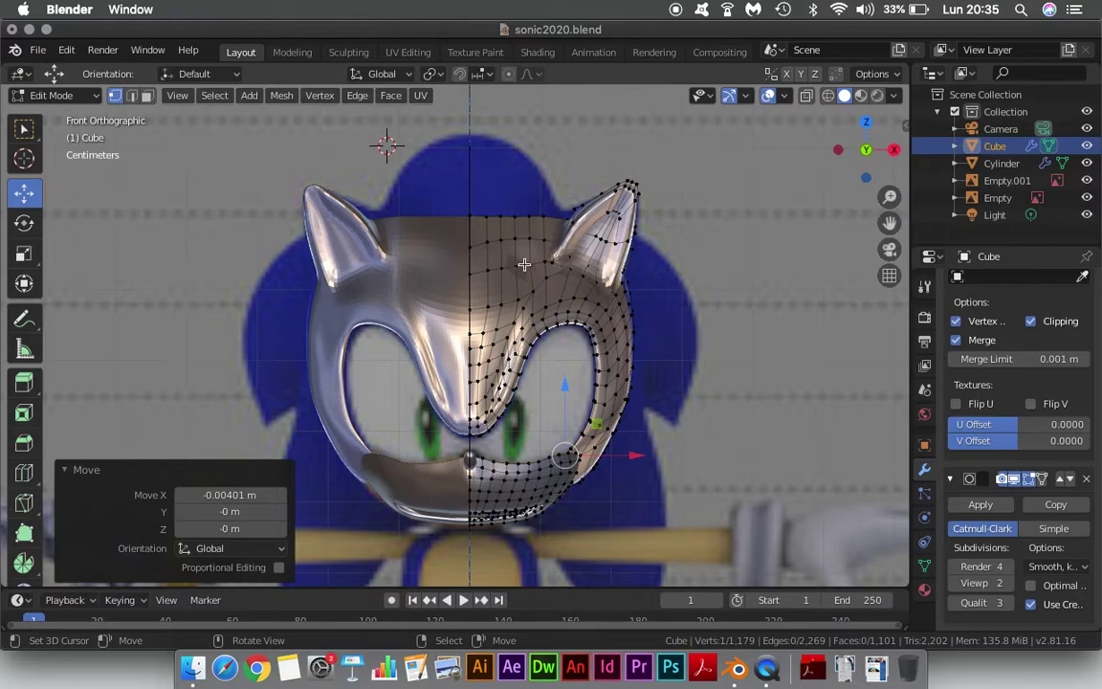
pyautogui.press('KP_3')
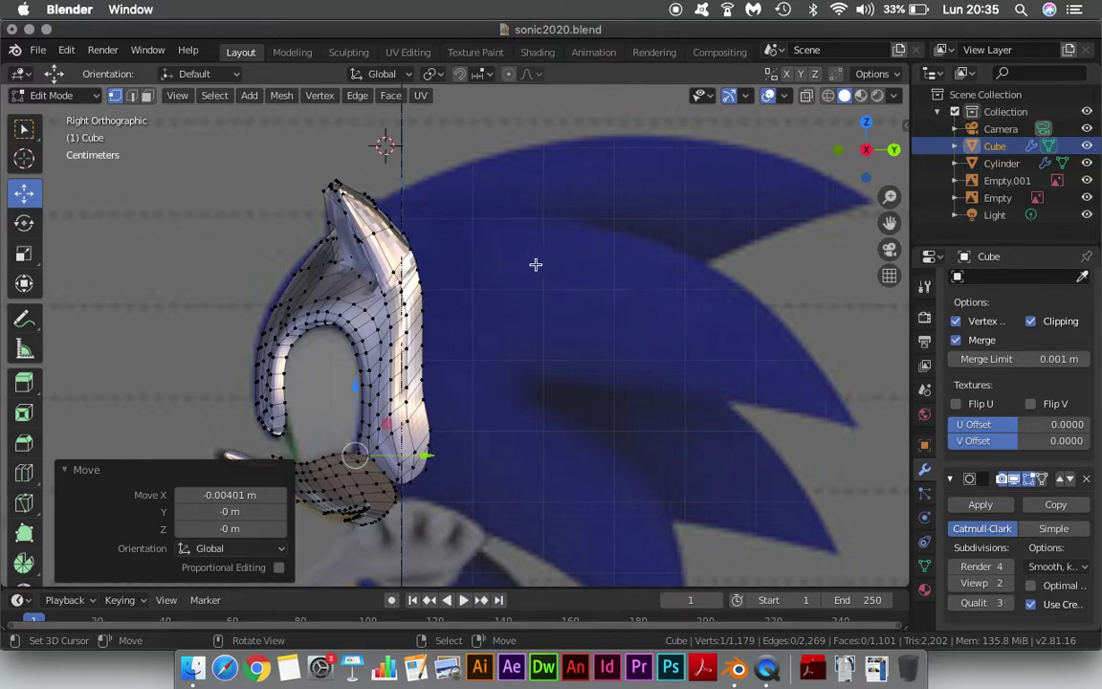
pyautogui.moveTo(736, 362)
pyautogui.mouseDown(button='middle')
pyautogui.moveTo(565, 381)
pyautogui.moveTo(565, 362)
pyautogui.moveTo(744, 429)
pyautogui.moveTo(498, 339)
pyautogui.mouseUp(button='middle')
pyautogui.press('KP_1')
pyautogui.scroll(-2, 731, 414)
pyautogui.scroll(-2, 718, 396)
pyautogui.scroll(4, 498, 339)
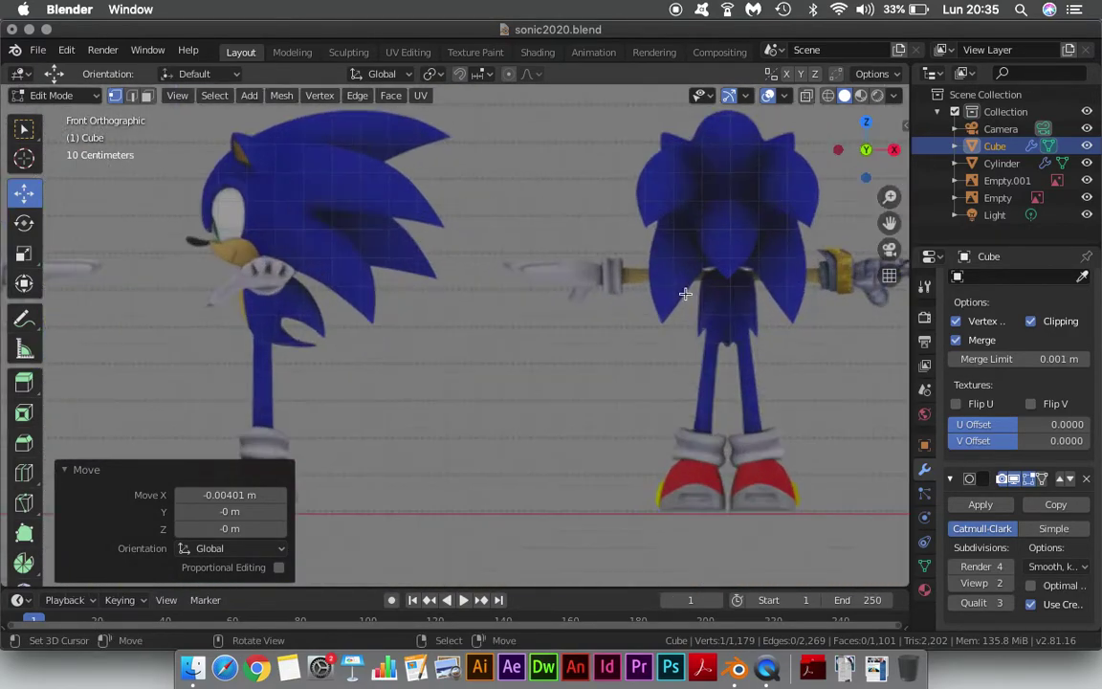
pyautogui.keyDown('shift'); pyautogui.moveTo(649, 184); pyautogui.dragTo(510, 275, button='middle'); pyautogui.keyUp('shift')
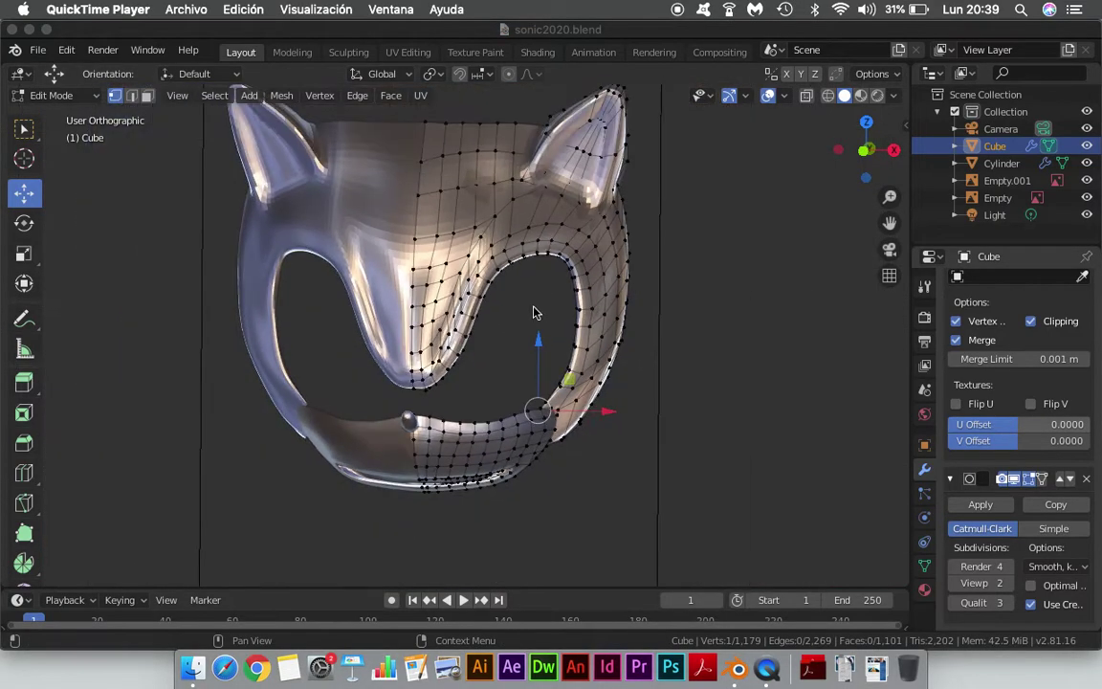
pyautogui.moveTo(534, 313)
pyautogui.mouseDown(button='middle')
pyautogui.moveTo(485, 327)
pyautogui.moveTo(564, 325)
pyautogui.moveTo(469, 320)
pyautogui.moveTo(557, 409)
pyautogui.mouseUp(button='middle')
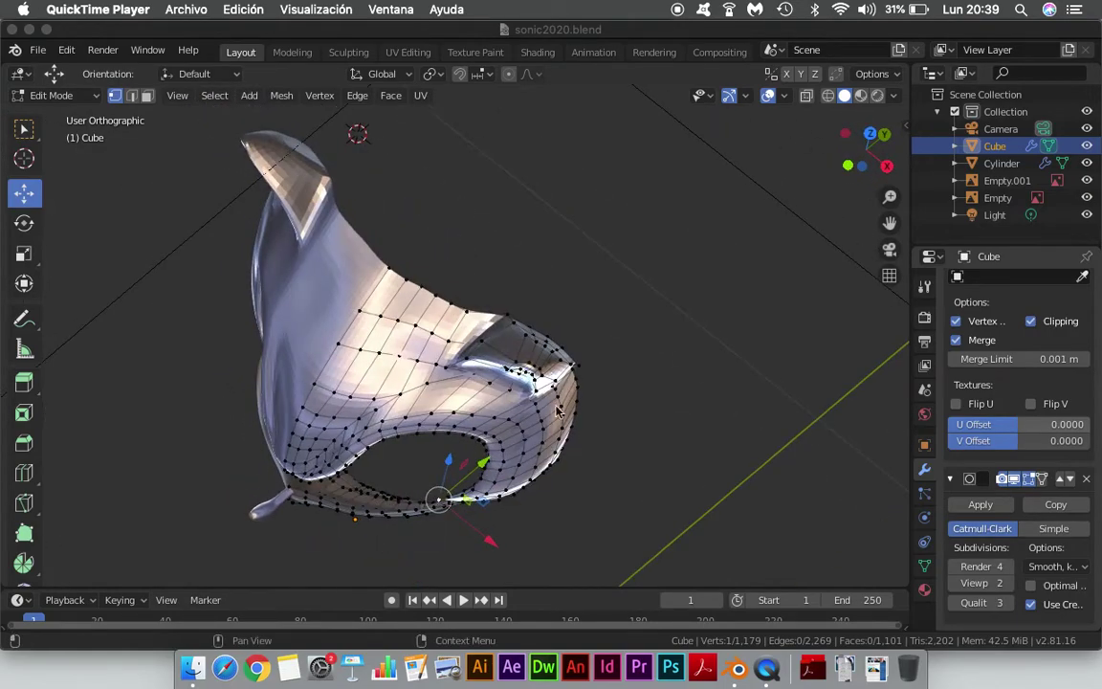
# Pull a vertex on the mask's top edge down to reshape it.
pyautogui.click(396, 276)
pyautogui.hotkey('ctrl', 'z')
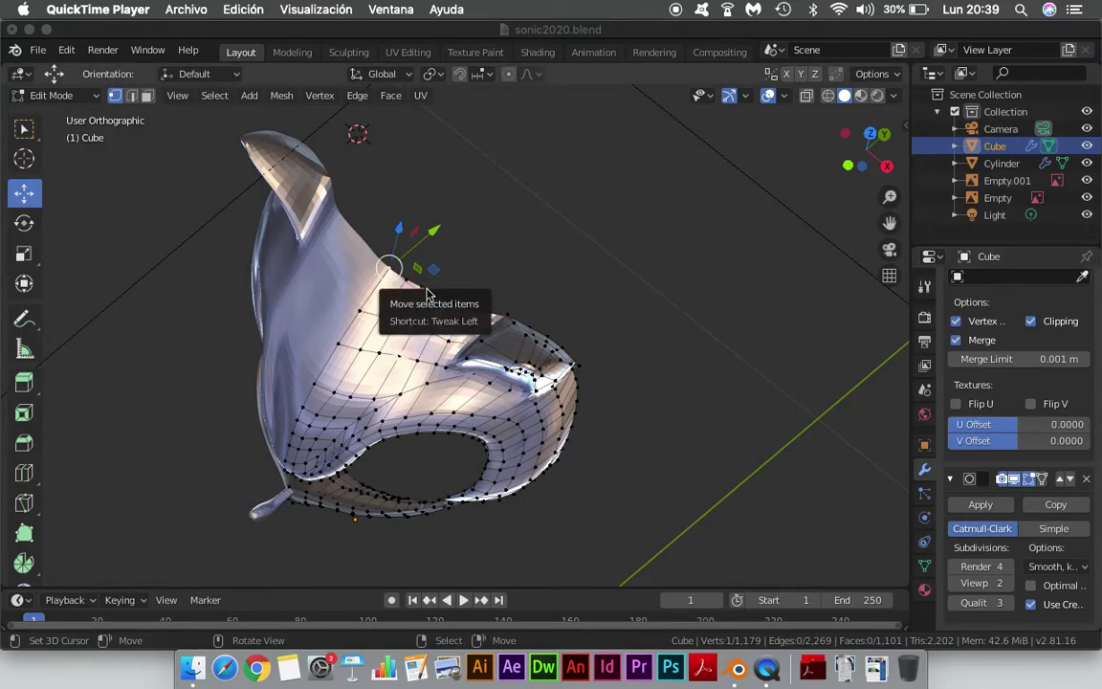
pyautogui.moveTo(390, 268)
pyautogui.mouseDown()
pyautogui.moveTo(409, 285)
pyautogui.moveTo(405, 275)
pyautogui.mouseUp()
# Select the mask's rear edge loop and switch to the side view.
pyautogui.click(388, 274)
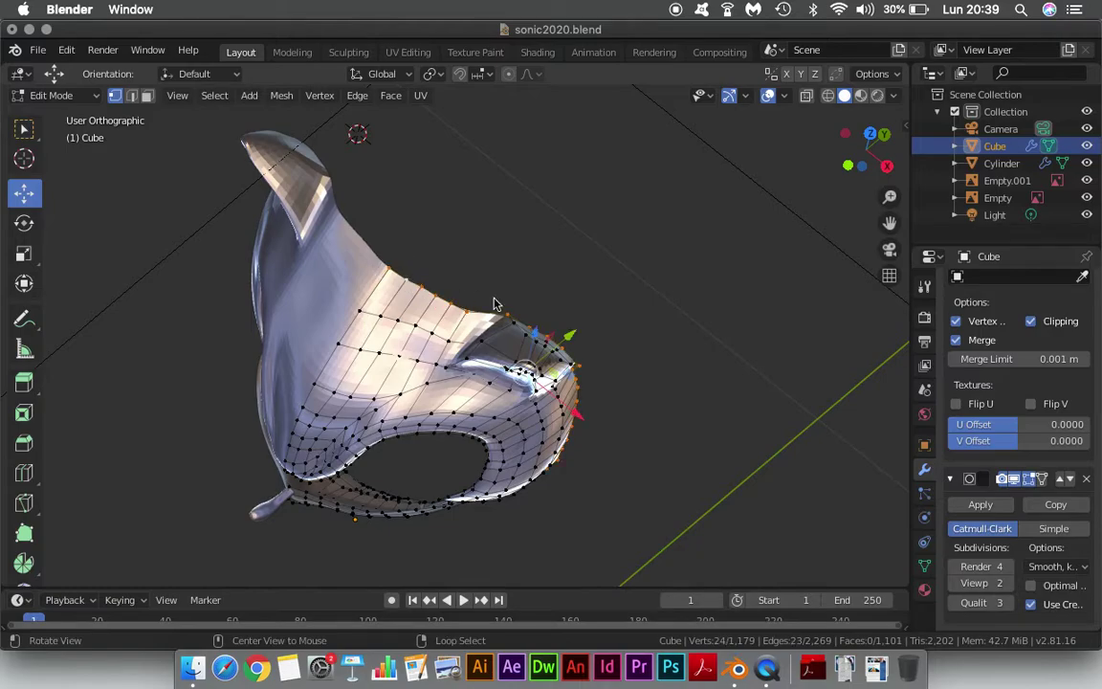
pyautogui.moveTo(495, 302)
pyautogui.mouseDown(button='middle')
pyautogui.moveTo(332, 269)
pyautogui.moveTo(496, 263)
pyautogui.mouseUp(button='middle')
pyautogui.moveTo(568, 273)
pyautogui.keyDown('alt'); pyautogui.mouseDown(button='middle')
pyautogui.moveTo(623, 294)
pyautogui.moveTo(510, 332)
pyautogui.mouseUp(button='middle'); pyautogui.keyUp('alt')
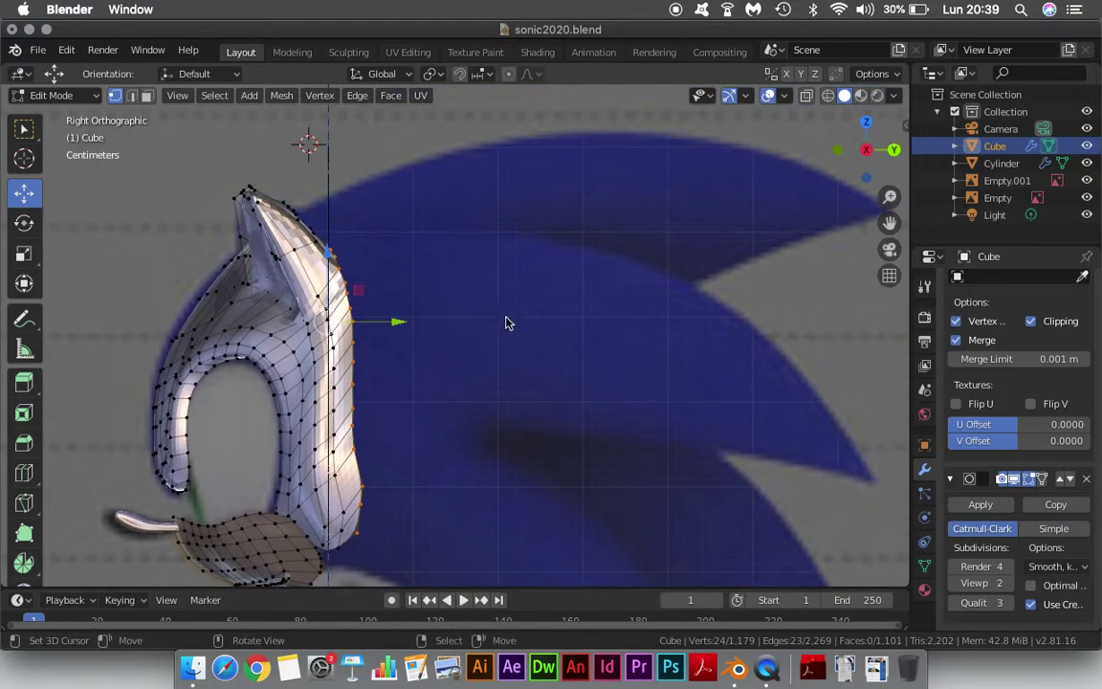
# Extrude the rear edge loop and position the strip 0.0527 m back in Y, 0.0152 m in Z.
pyautogui.press('e')
pyautogui.click(542, 307)
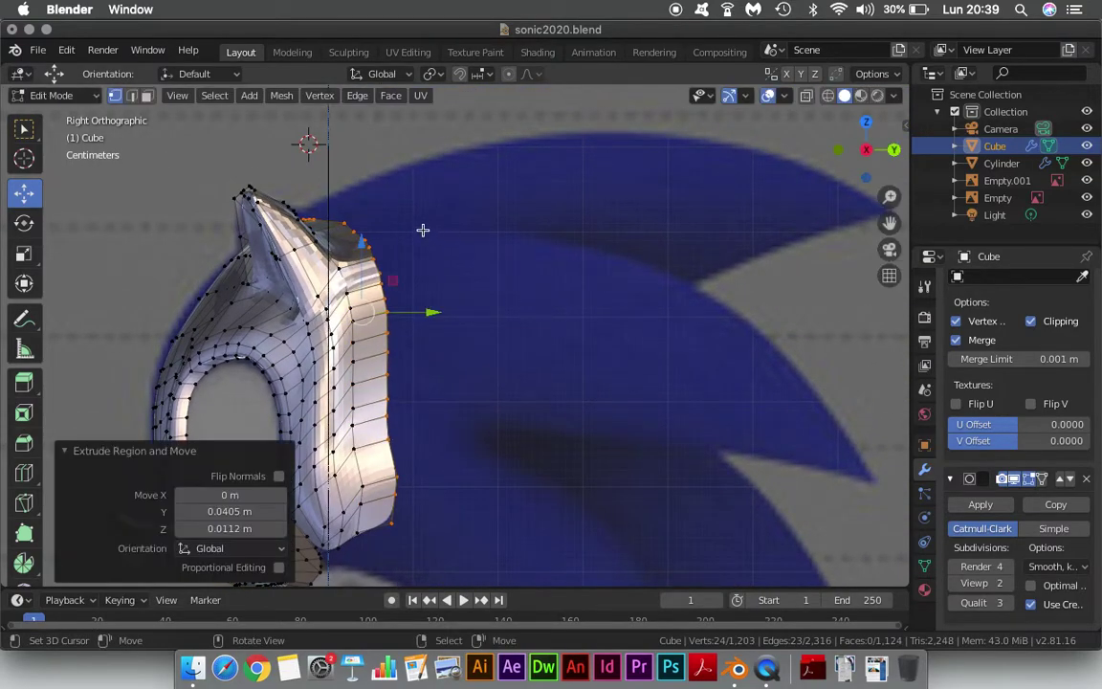
pyautogui.moveTo(365, 244); pyautogui.dragTo(394, 241)
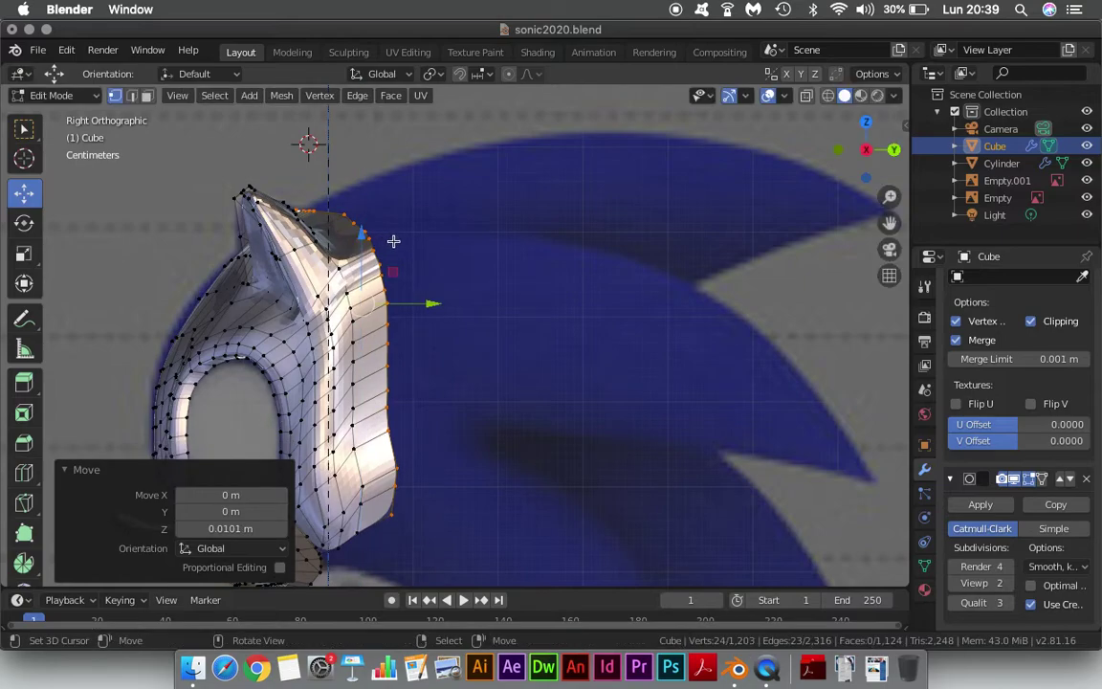
pyautogui.moveTo(425, 306); pyautogui.dragTo(443, 307)
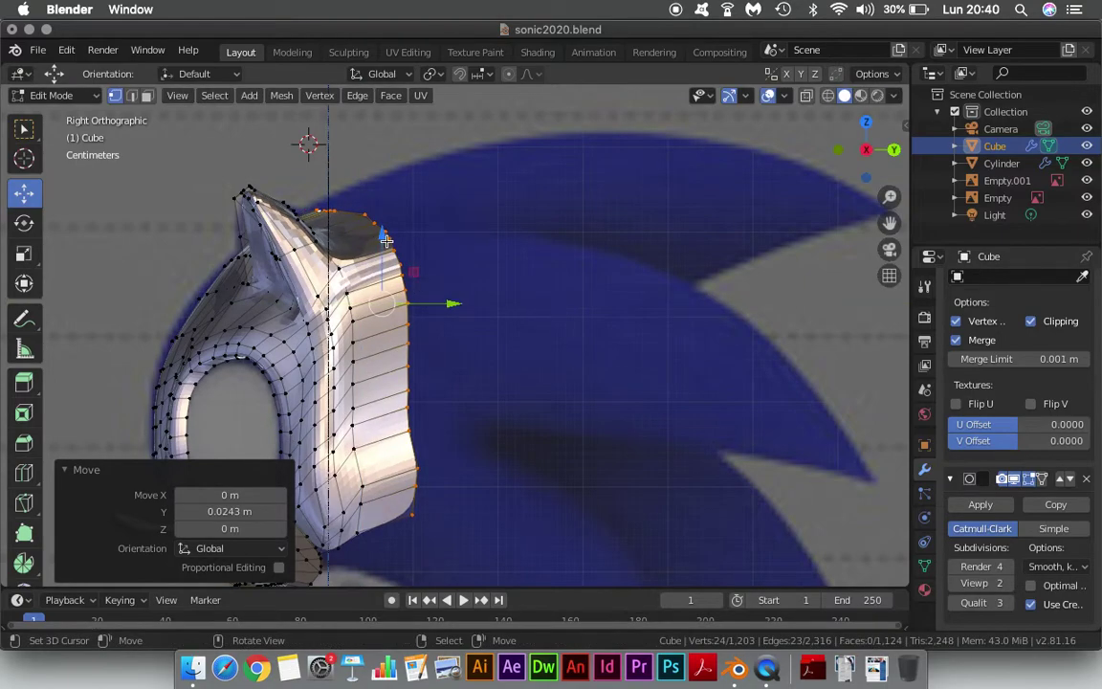
pyautogui.moveTo(386, 240); pyautogui.dragTo(385, 240)
pyautogui.moveTo(435, 298)
pyautogui.mouseDown()
pyautogui.moveTo(405, 304)
pyautogui.moveTo(466, 293)
pyautogui.mouseUp()
# Orbit and zoom to inspect the new strip, then select a single vertex on it.
pyautogui.moveTo(467, 293)
pyautogui.mouseDown(button='middle')
pyautogui.moveTo(525, 309)
pyautogui.moveTo(532, 403)
pyautogui.moveTo(578, 435)
pyautogui.moveTo(536, 373)
pyautogui.moveTo(323, 342)
pyautogui.moveTo(430, 231)
pyautogui.moveTo(479, 244)
pyautogui.moveTo(450, 240)
pyautogui.mouseUp(button='middle')
pyautogui.scroll(5, 323, 342)
pyautogui.click(362, 192)
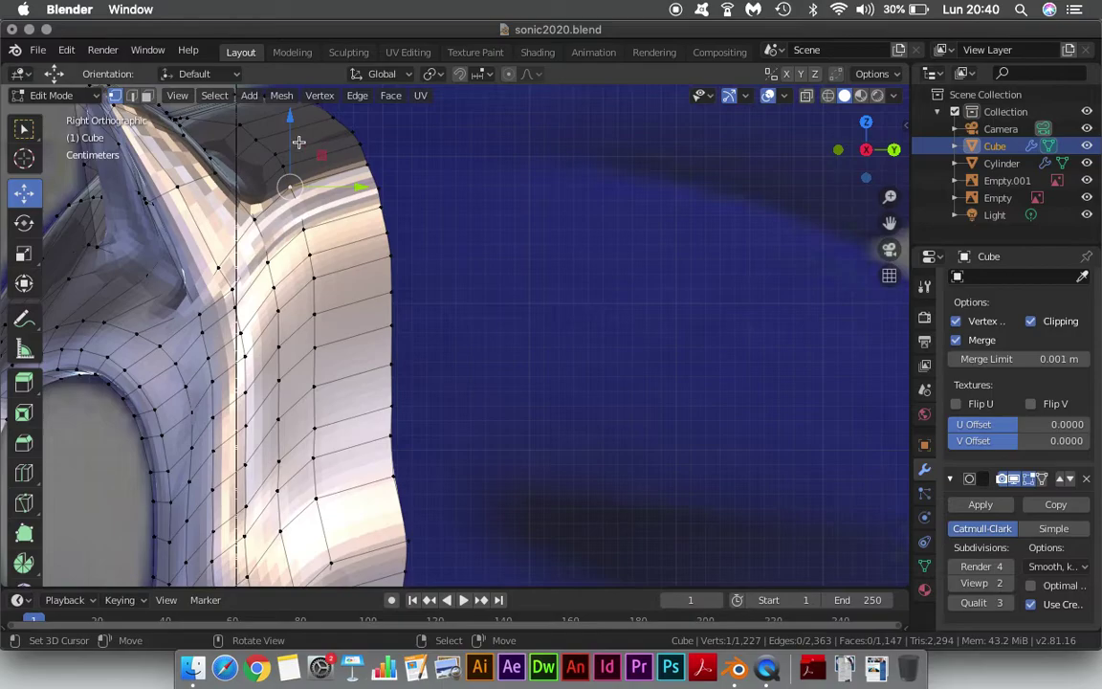
# Lower two quill-base vertices slightly, one by 0.0111 m along Z, then view the mask unsmoothed.
pyautogui.moveTo(293, 128); pyautogui.dragTo(290, 141)
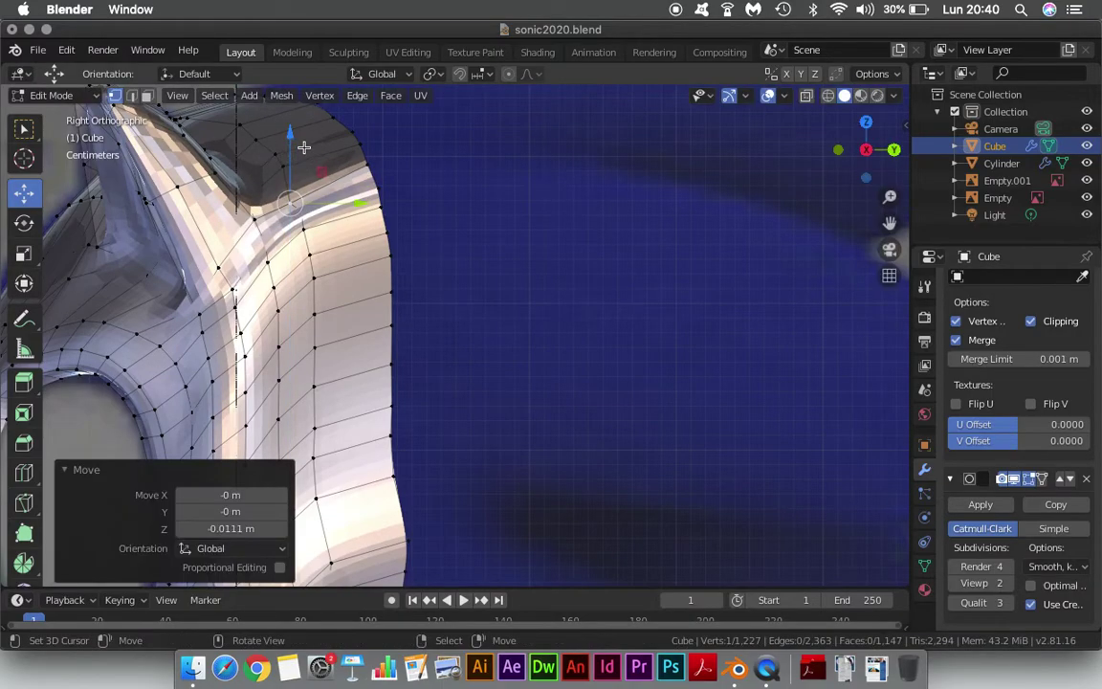
pyautogui.keyDown('alt'); pyautogui.moveTo(305, 143); pyautogui.dragTo(311, 150, button='middle'); pyautogui.keyUp('alt')
pyautogui.moveTo(409, 194)
pyautogui.mouseDown(button='middle')
pyautogui.moveTo(400, 152)
pyautogui.moveTo(449, 312)
pyautogui.moveTo(261, 366)
pyautogui.moveTo(475, 346)
pyautogui.moveTo(208, 312)
pyautogui.mouseUp(button='middle')
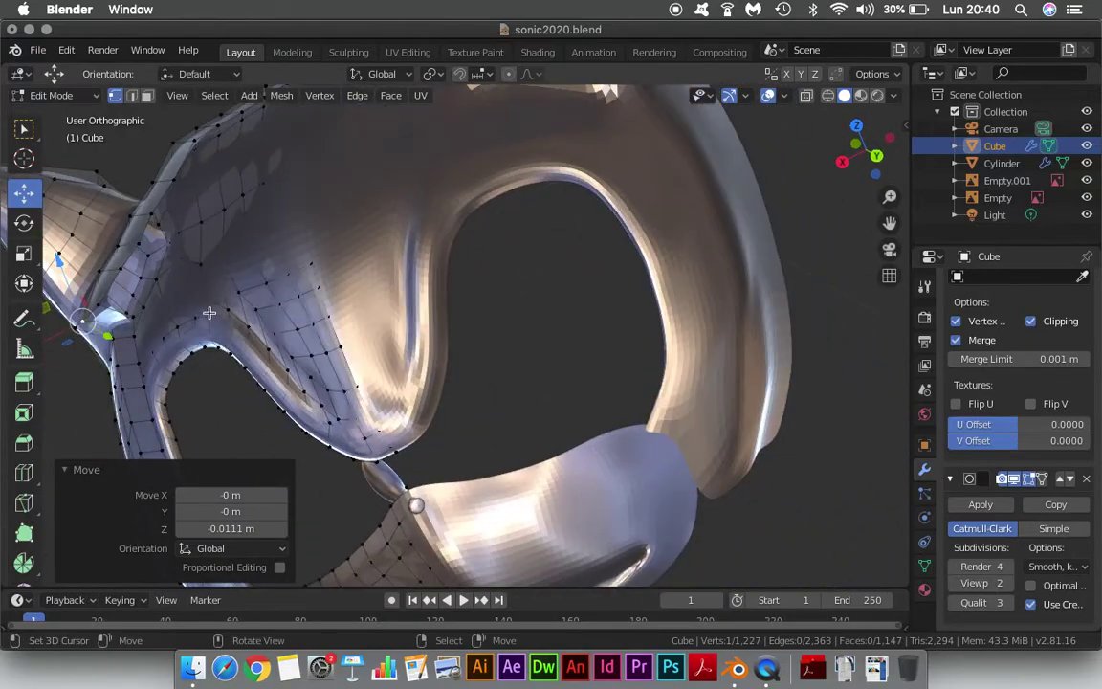
pyautogui.moveTo(142, 313); pyautogui.dragTo(301, 273, button='middle')
pyautogui.scroll(3, 301, 273)
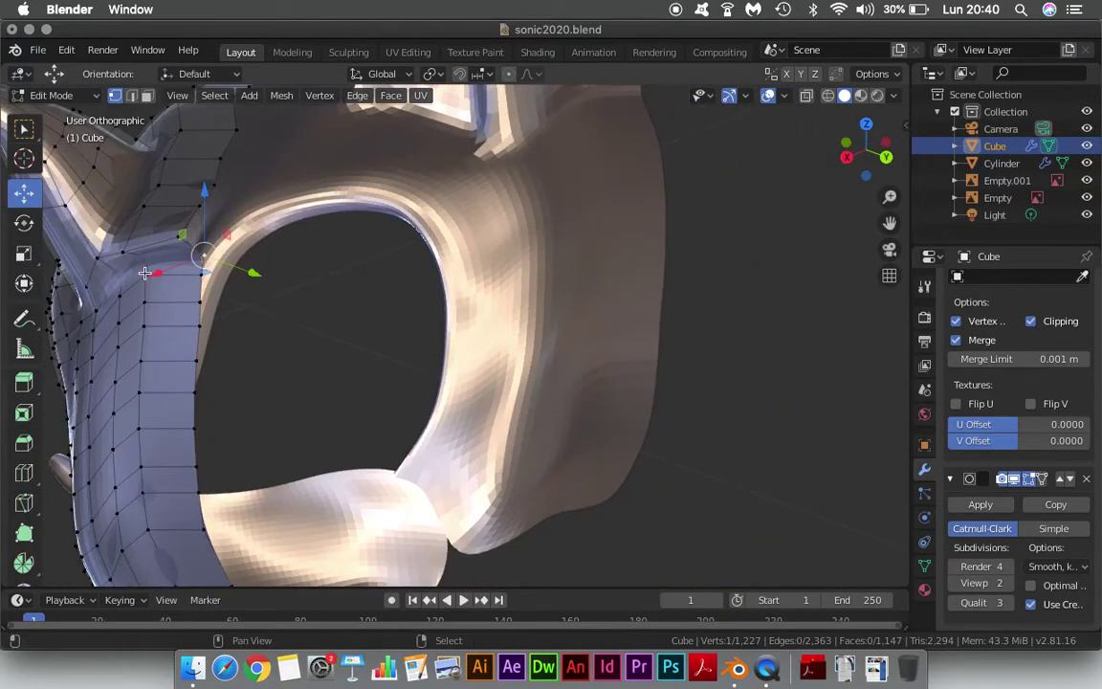
pyautogui.click(1001, 478)
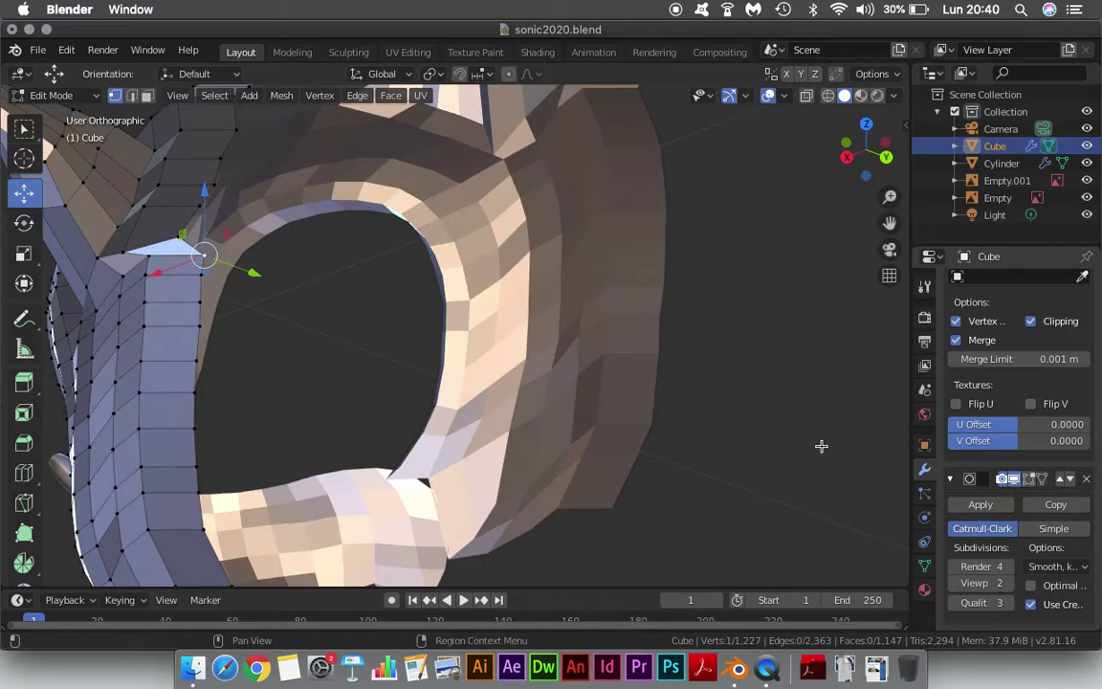
pyautogui.moveTo(285, 357)
pyautogui.mouseDown(button='middle')
pyautogui.moveTo(283, 262)
pyautogui.moveTo(273, 280)
pyautogui.moveTo(185, 291)
pyautogui.mouseUp(button='middle')
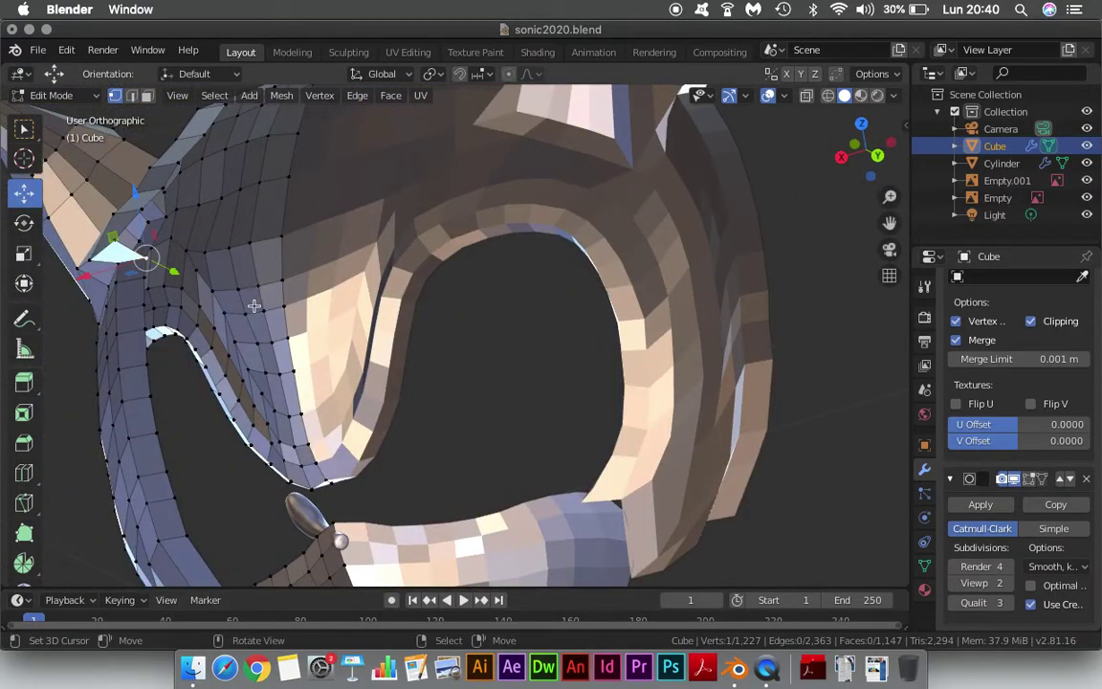
# In Back view, move a quill-base vertex 0.0123 m along X.
pyautogui.press('ctrl+KP_1')
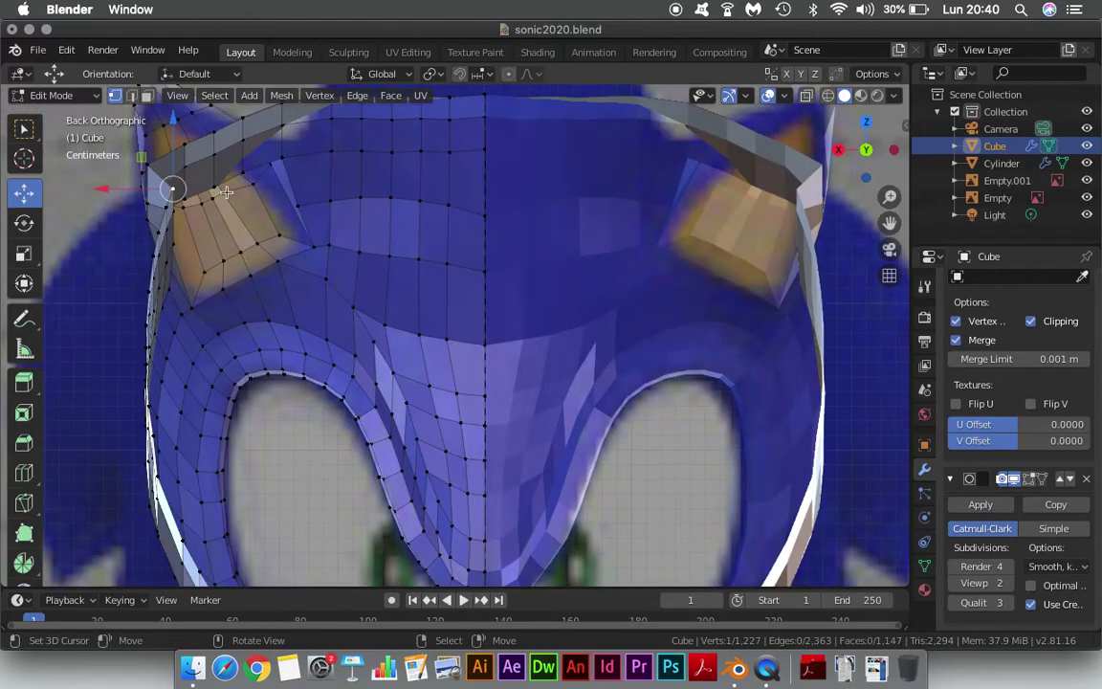
pyautogui.moveTo(123, 190); pyautogui.dragTo(94, 190)
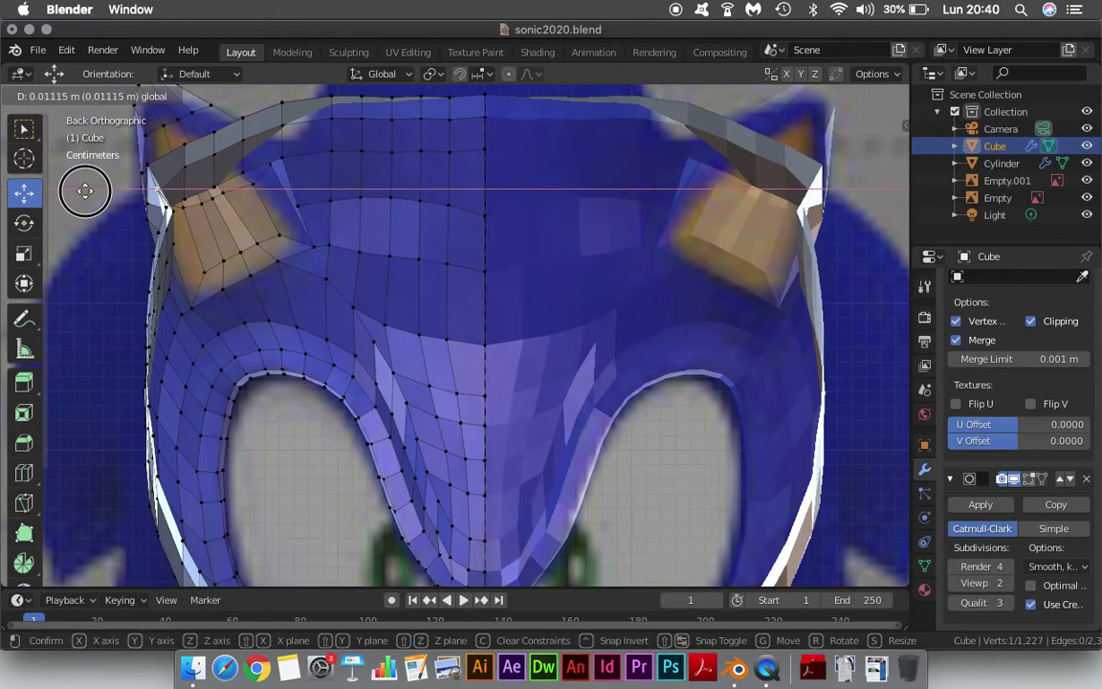
pyautogui.scroll(2, 137, 184)
# Select two top-rim vertices and slide them along X in Back view.
pyautogui.moveTo(138, 184)
pyautogui.mouseDown(button='middle')
pyautogui.moveTo(432, 241)
pyautogui.moveTo(510, 410)
pyautogui.mouseUp(button='middle')
pyautogui.click(424, 296)
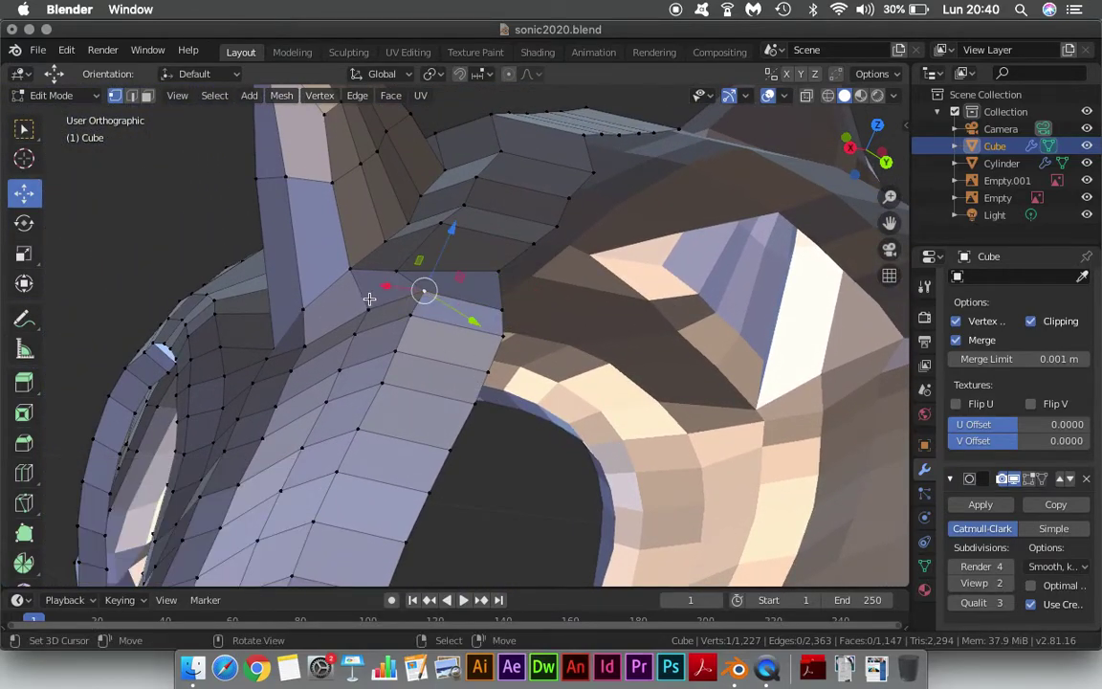
pyautogui.keyDown('shift'); pyautogui.click(368, 308); pyautogui.keyUp('shift')
pyautogui.press('KP_1')
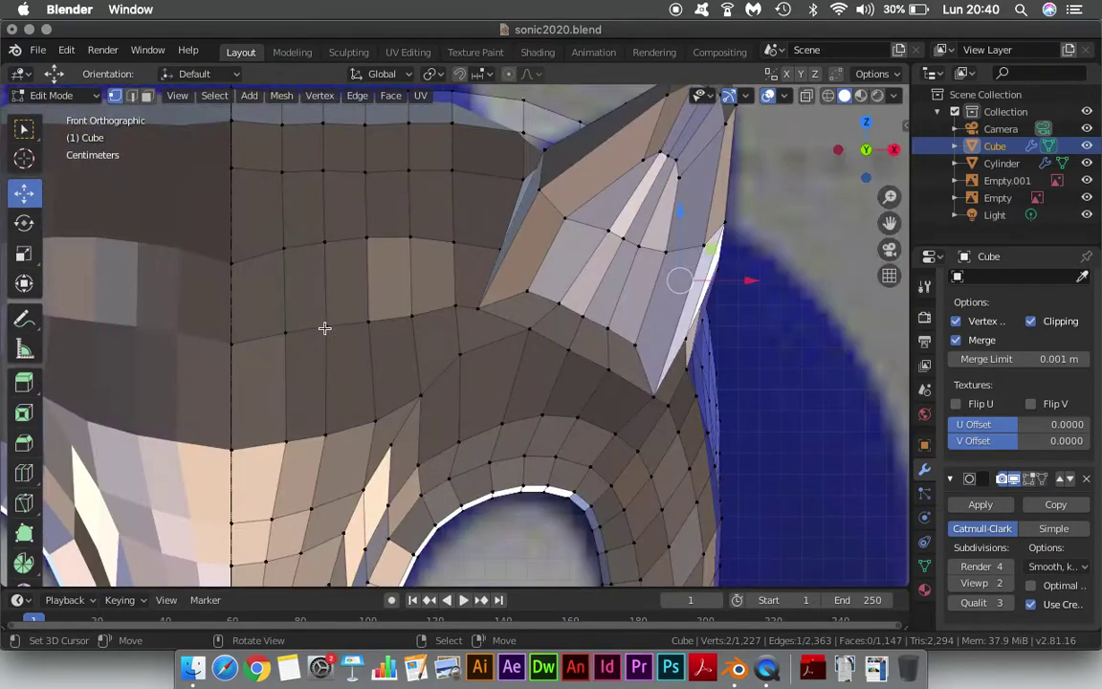
pyautogui.press('ctrl+KP_1')
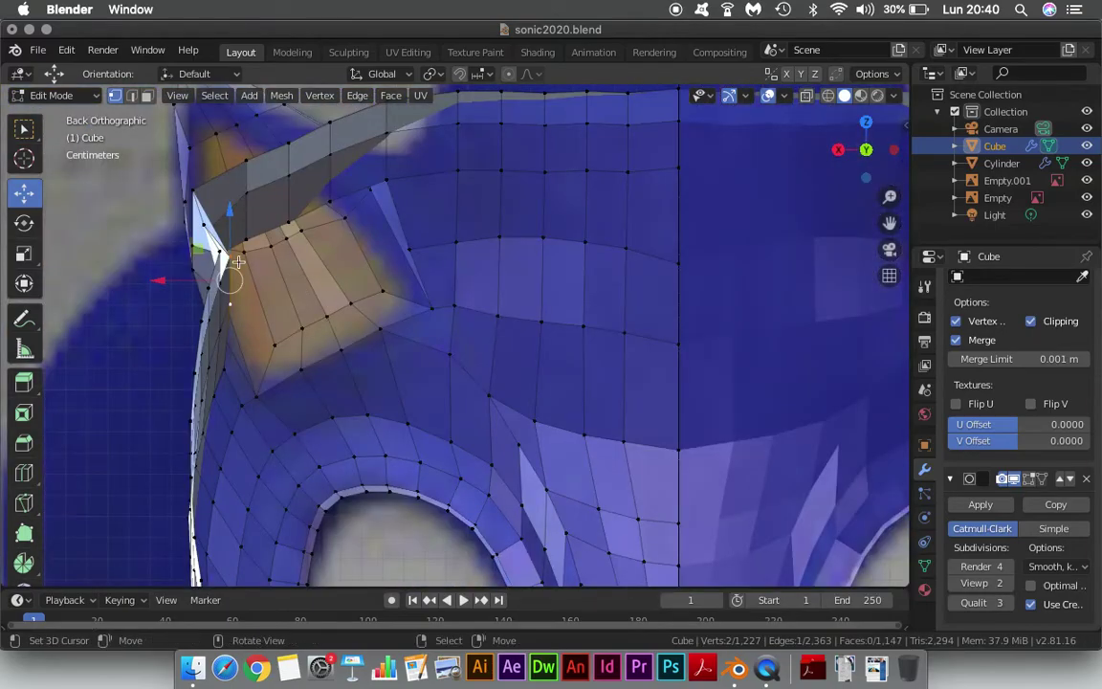
pyautogui.press('g')
pyautogui.press('x')
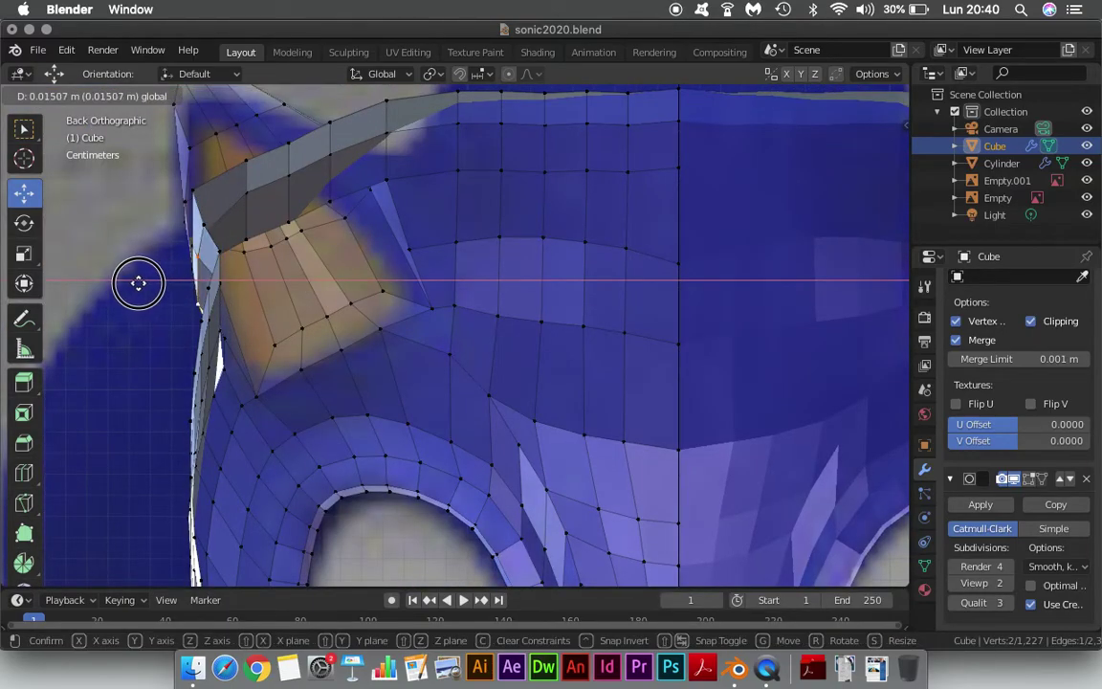
pyautogui.click(137, 279)
# Select three more rear-strip vertices and slide them along X.
pyautogui.moveTo(196, 276)
pyautogui.mouseDown(button='middle')
pyautogui.moveTo(258, 302)
pyautogui.moveTo(463, 297)
pyautogui.mouseUp(button='middle')
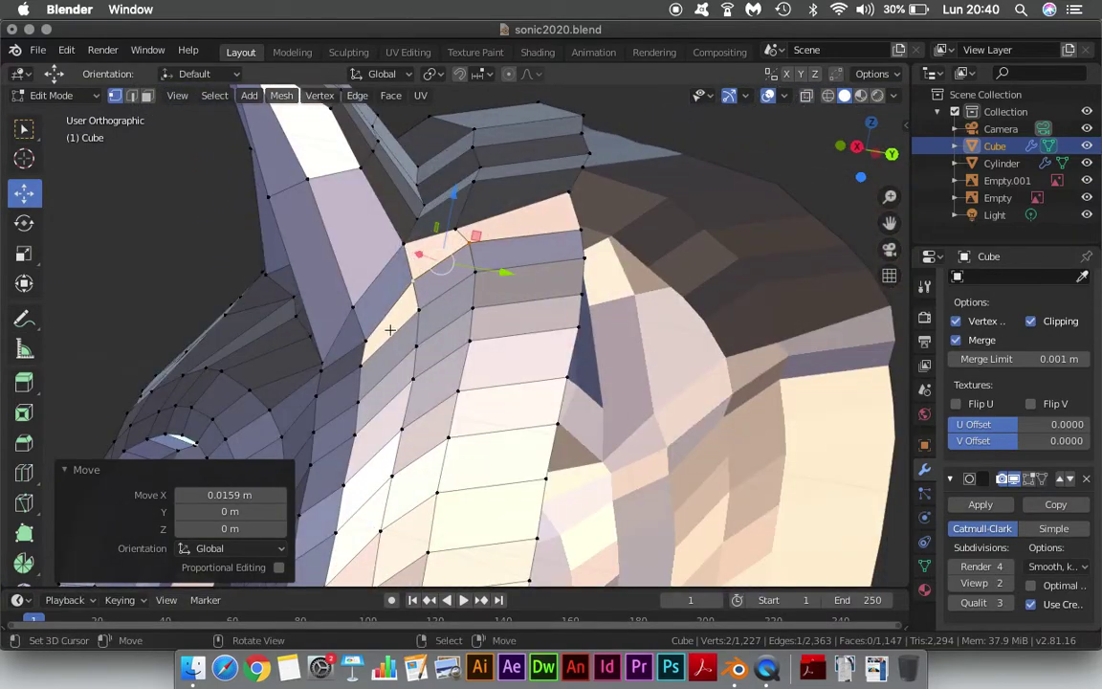
pyautogui.keyDown('shift'); pyautogui.click(495, 277); pyautogui.keyUp('shift')
pyautogui.keyDown('shift'); pyautogui.click(577, 259); pyautogui.keyUp('shift')
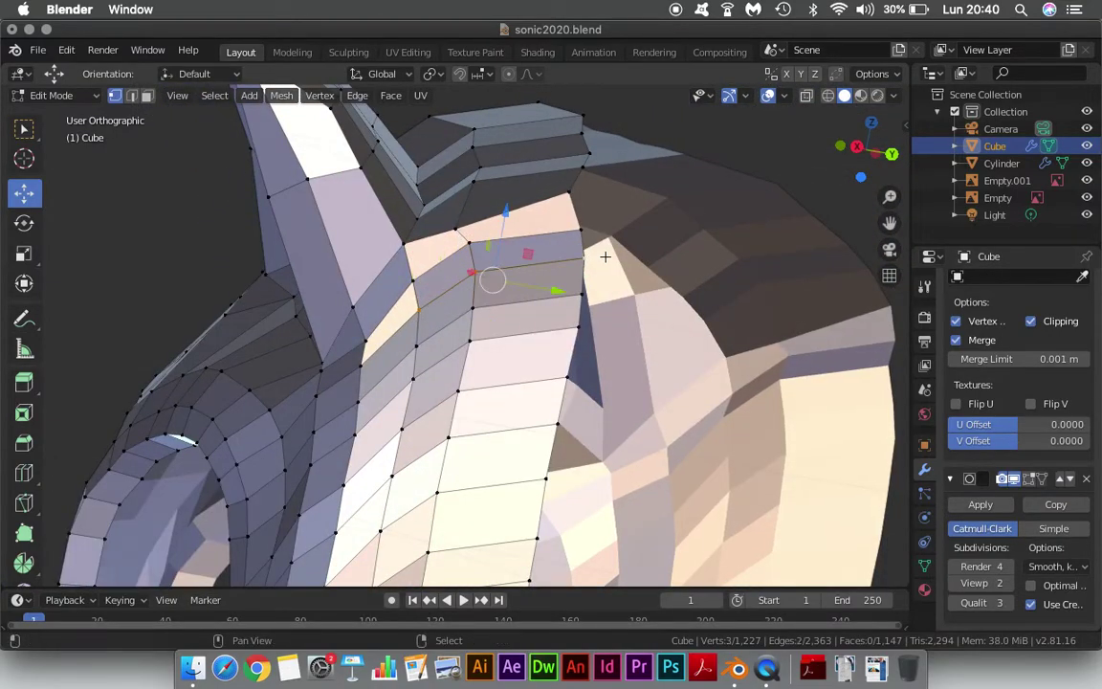
pyautogui.press('KP_3')
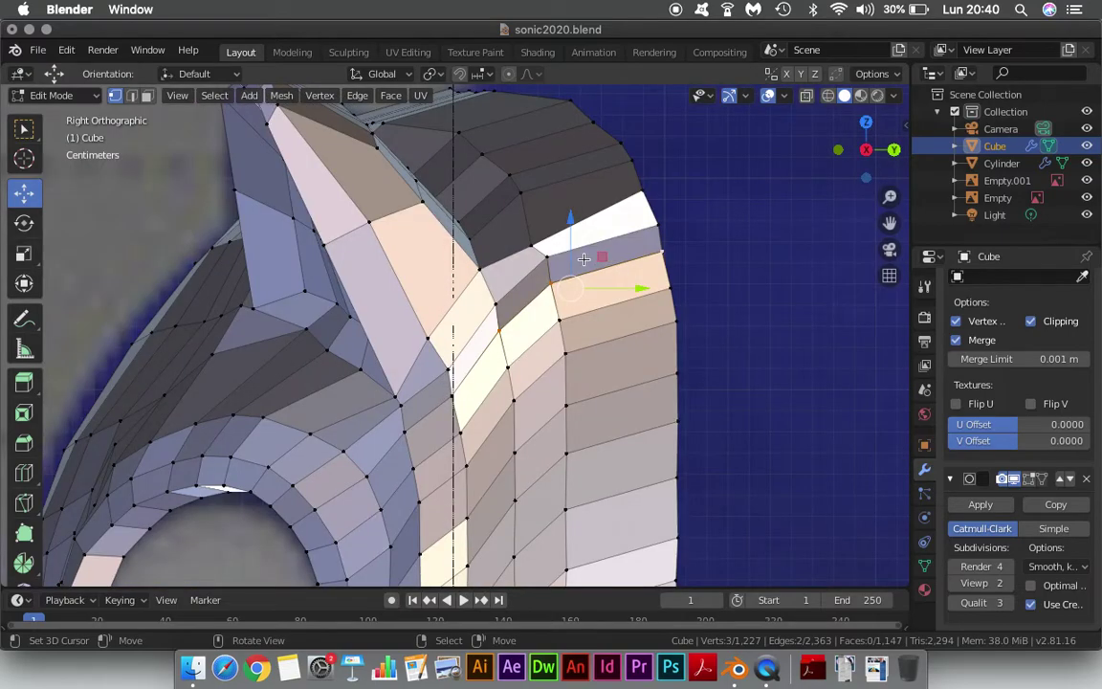
pyautogui.keyDown('alt'); pyautogui.moveTo(583, 258); pyautogui.dragTo(500, 258, button='middle'); pyautogui.keyUp('alt')
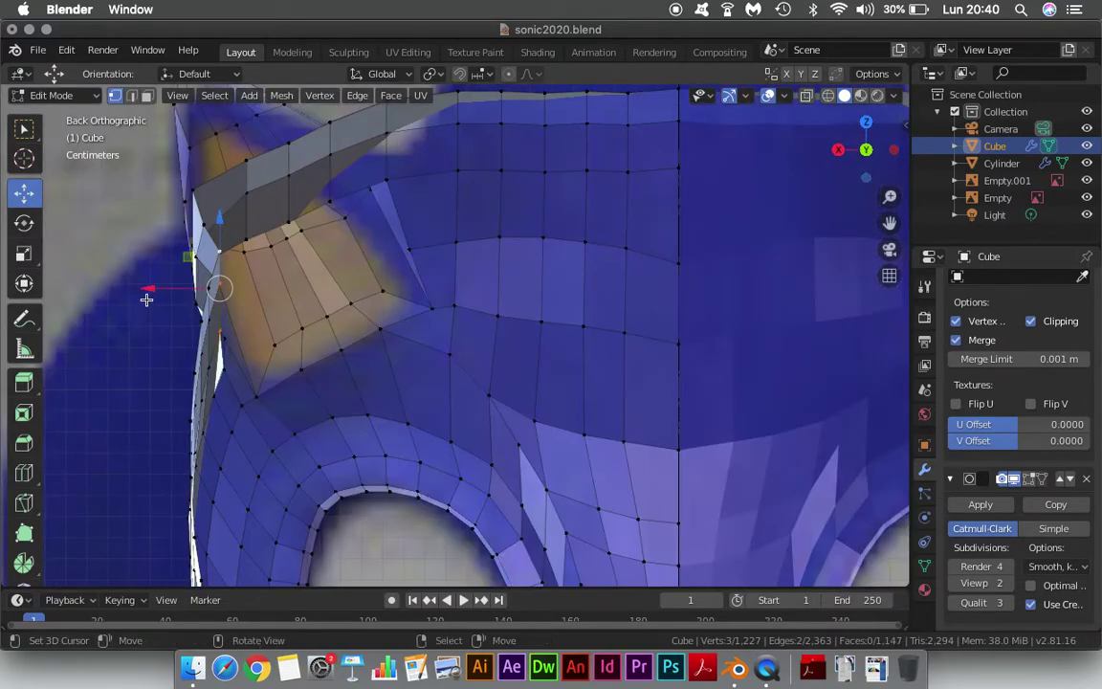
pyautogui.press('g')
pyautogui.press('x')
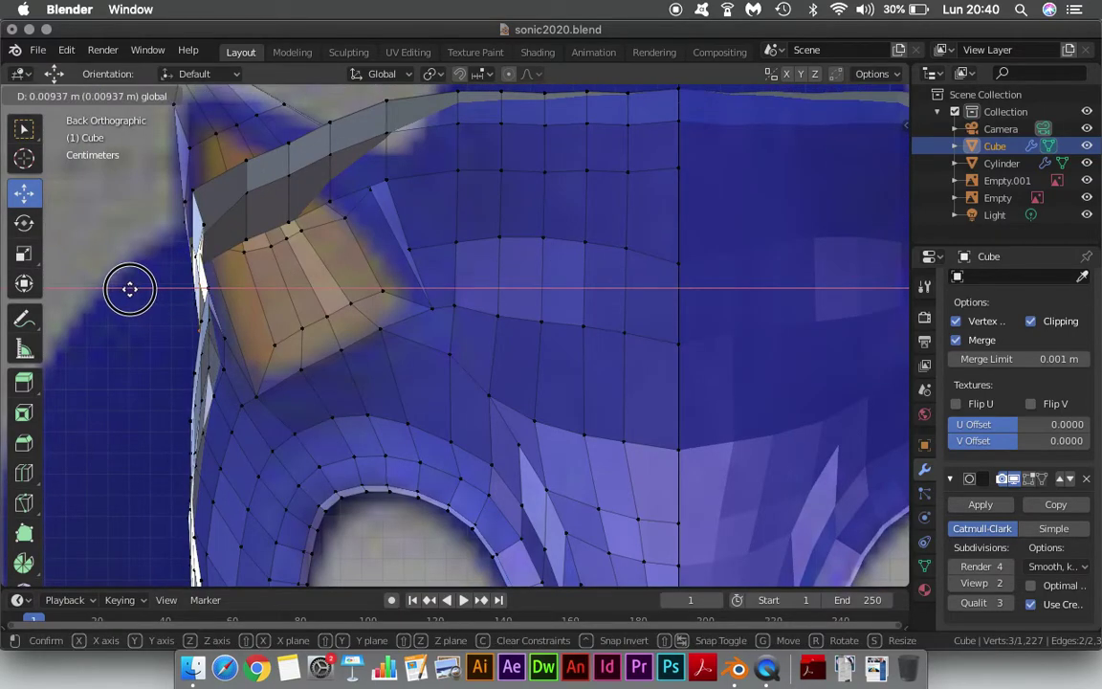
pyautogui.click(129, 287)
# Select the neighbouring quill-base vertices and slide them slightly along X from the back.
pyautogui.moveTo(130, 288)
pyautogui.mouseDown(button='middle')
pyautogui.moveTo(258, 299)
pyautogui.moveTo(417, 276)
pyautogui.moveTo(403, 288)
pyautogui.mouseUp(button='middle')
pyautogui.click(418, 324)
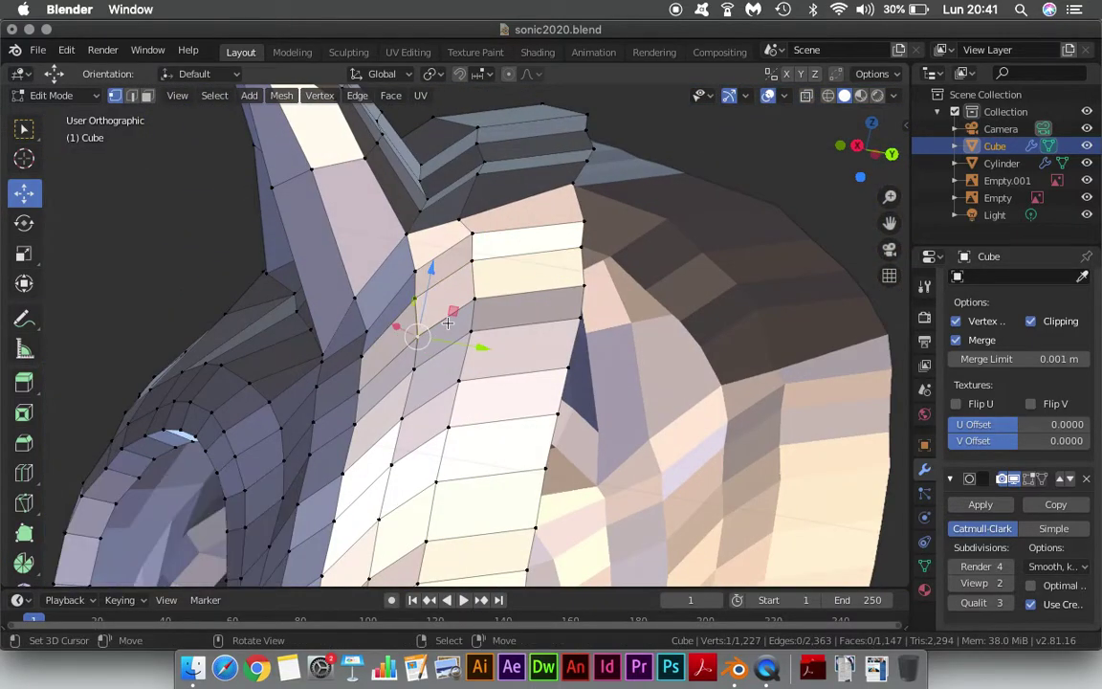
pyautogui.keyDown('shift'); pyautogui.click(472, 298); pyautogui.keyUp('shift')
pyautogui.keyDown('shift'); pyautogui.click(571, 285); pyautogui.keyUp('shift')
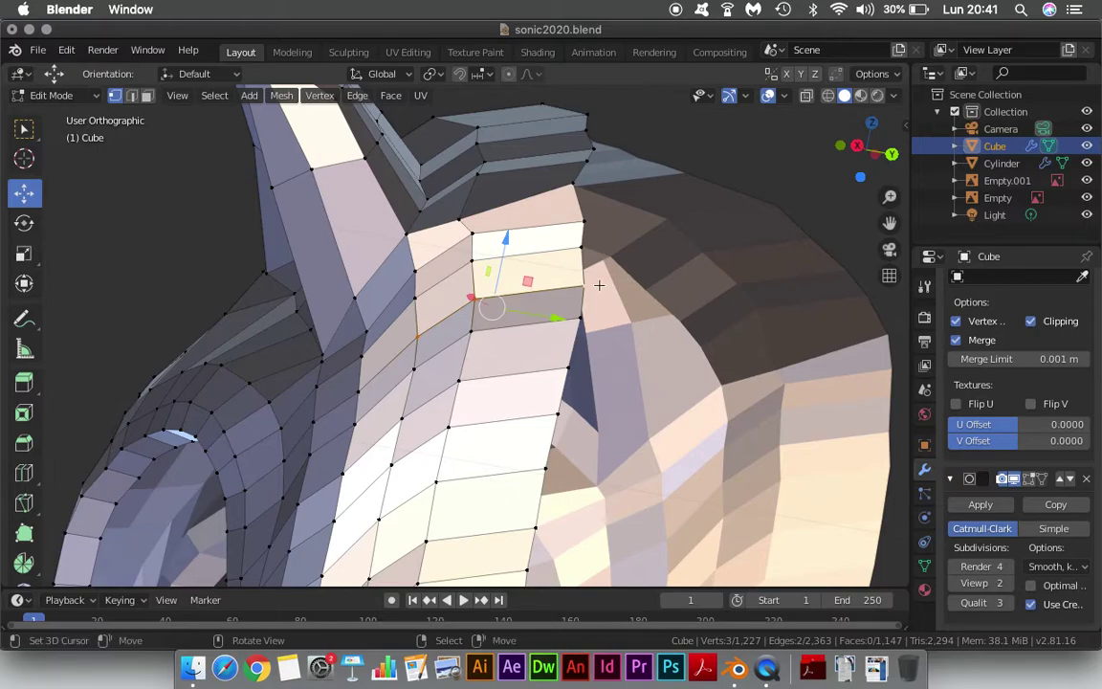
pyautogui.press('ctrl+KP_1')
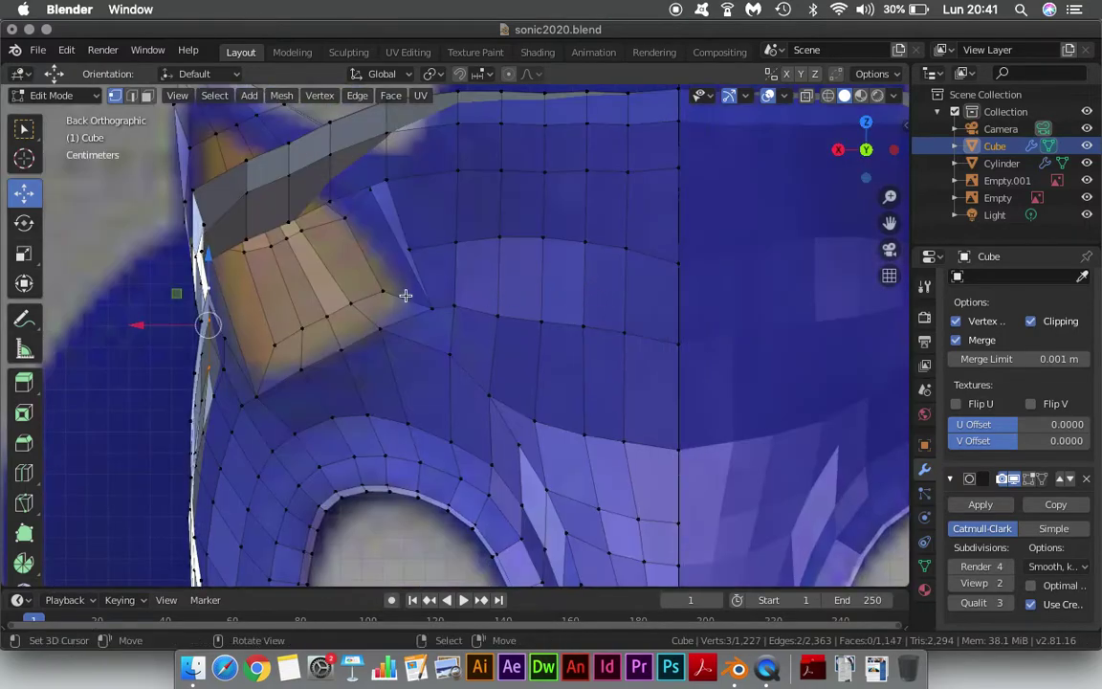
pyautogui.moveTo(136, 323); pyautogui.dragTo(124, 323)
pyautogui.moveTo(124, 323)
pyautogui.mouseDown(button='middle')
pyautogui.moveTo(535, 334)
pyautogui.moveTo(569, 291)
pyautogui.mouseUp(button='middle')
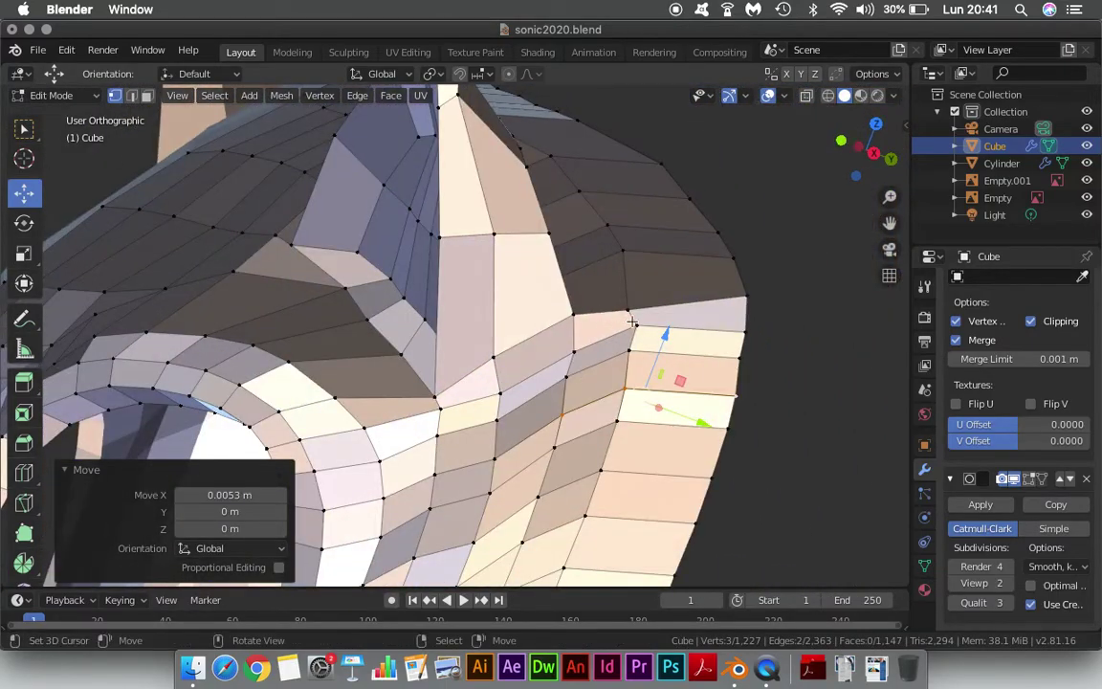
# From Top view, nudge a quill-base vertex along X, then lower the chosen vertices along Z.
pyautogui.click(631, 324)
pyautogui.press('KP_7')
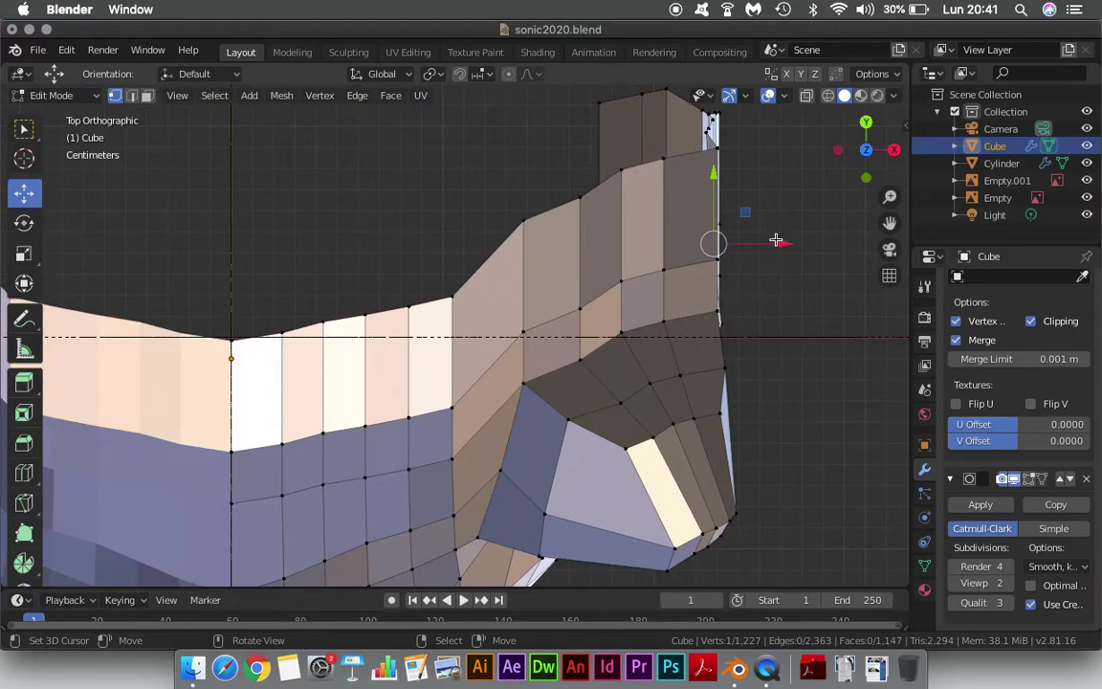
pyautogui.moveTo(775, 240); pyautogui.dragTo(783, 243)
pyautogui.moveTo(782, 243)
pyautogui.mouseDown(button='middle')
pyautogui.moveTo(770, 272)
pyautogui.moveTo(615, 246)
pyautogui.moveTo(521, 278)
pyautogui.moveTo(492, 302)
pyautogui.mouseUp(button='middle')
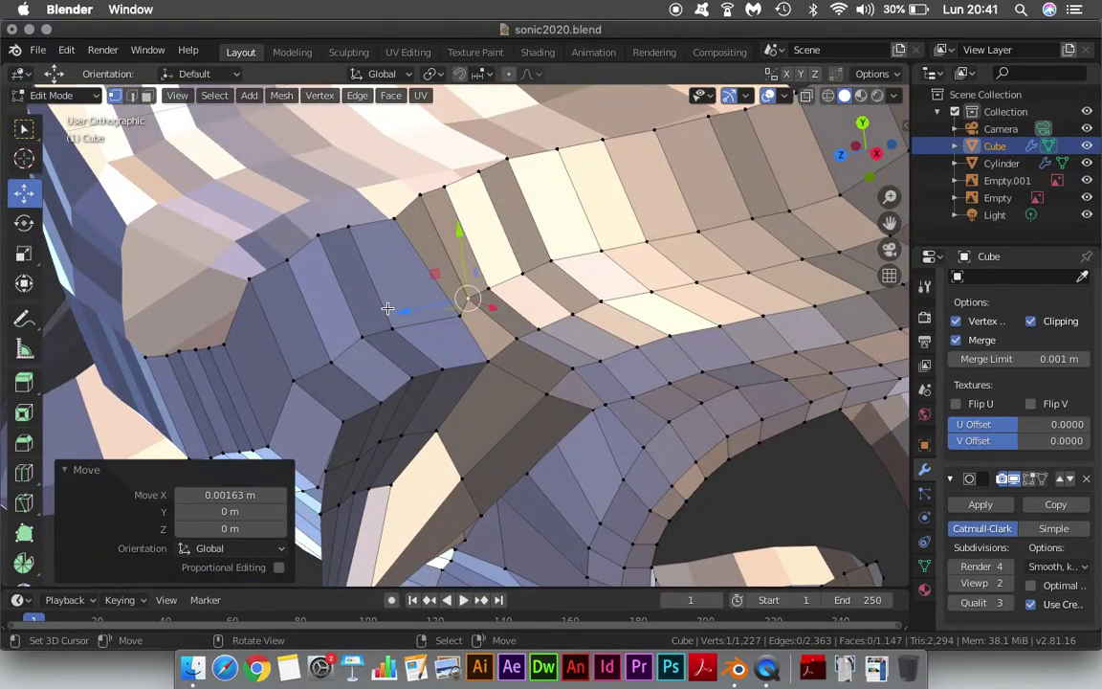
pyautogui.moveTo(400, 310); pyautogui.dragTo(415, 308)
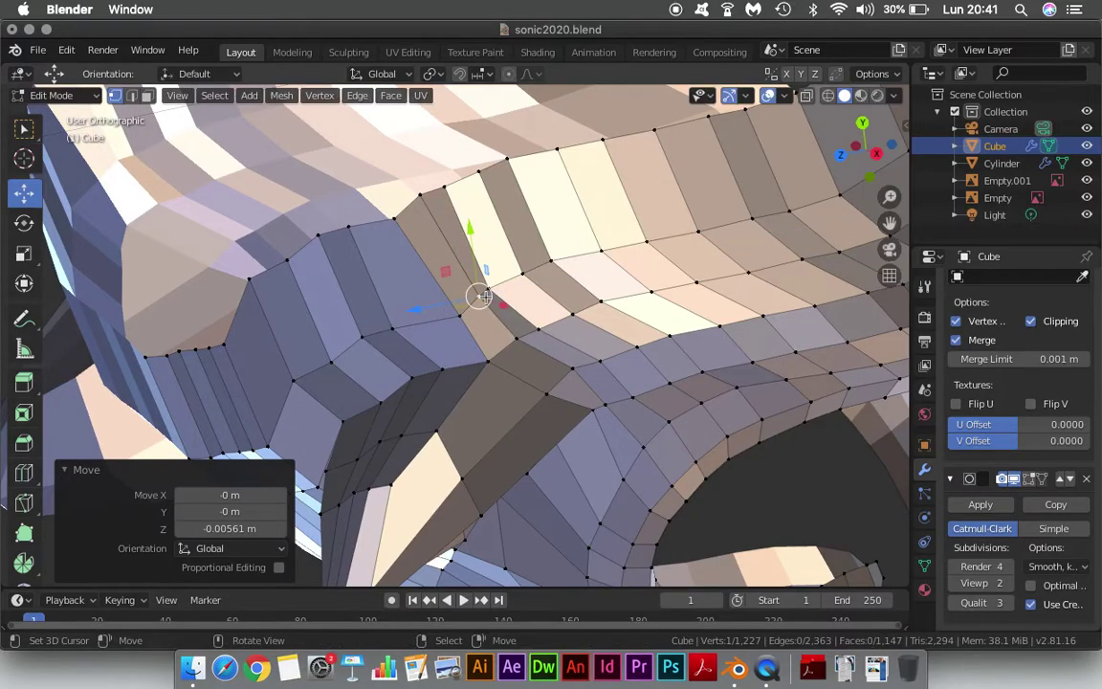
pyautogui.moveTo(415, 308)
pyautogui.mouseDown(button='middle')
pyautogui.moveTo(564, 251)
pyautogui.moveTo(602, 253)
pyautogui.moveTo(569, 247)
pyautogui.moveTo(641, 322)
pyautogui.moveTo(683, 280)
pyautogui.moveTo(565, 265)
pyautogui.mouseUp(button='middle')
pyautogui.click(1025, 479)
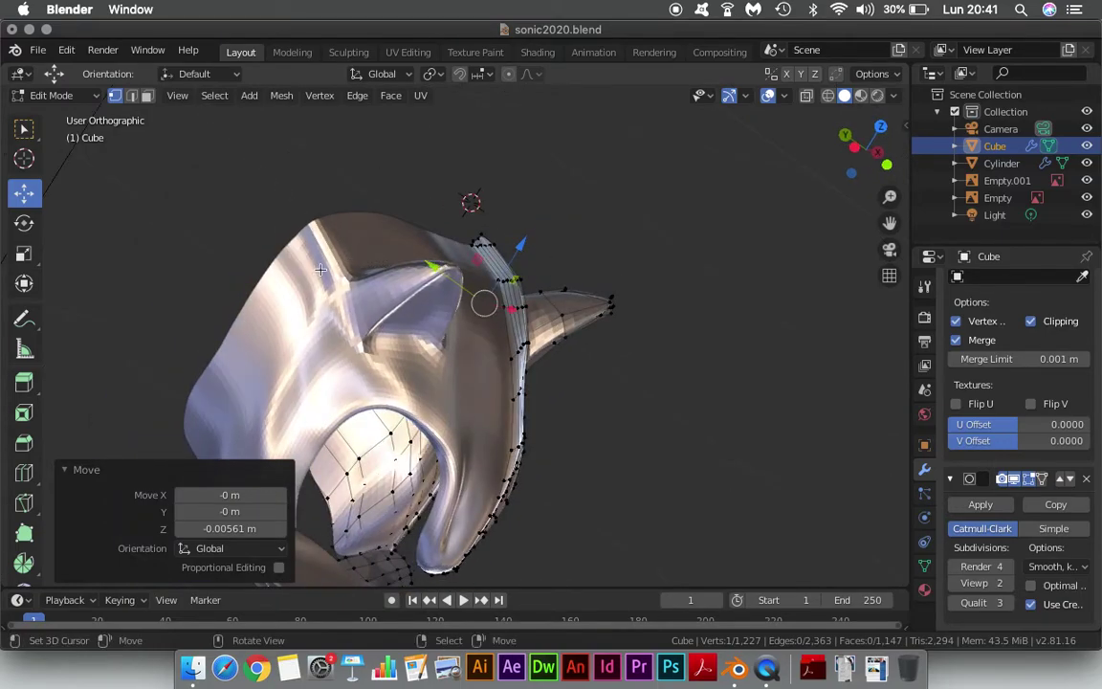
pyautogui.moveTo(320, 269)
pyautogui.mouseDown(button='middle')
pyautogui.moveTo(350, 387)
pyautogui.moveTo(498, 281)
pyautogui.moveTo(659, 320)
pyautogui.moveTo(656, 433)
pyautogui.moveTo(583, 468)
pyautogui.moveTo(681, 426)
pyautogui.moveTo(498, 325)
pyautogui.moveTo(510, 277)
pyautogui.mouseUp(button='middle')
# Shift another quill-base vertex down along Z, then along Y and X.
pyautogui.click(505, 299)
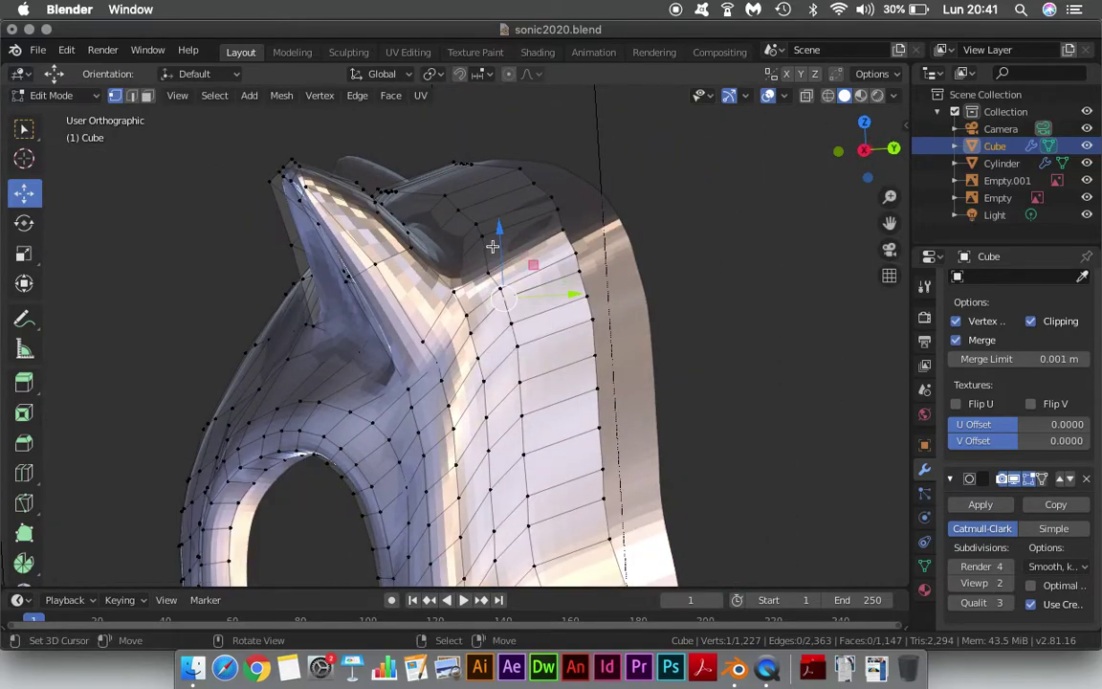
pyautogui.moveTo(502, 249); pyautogui.dragTo(504, 261)
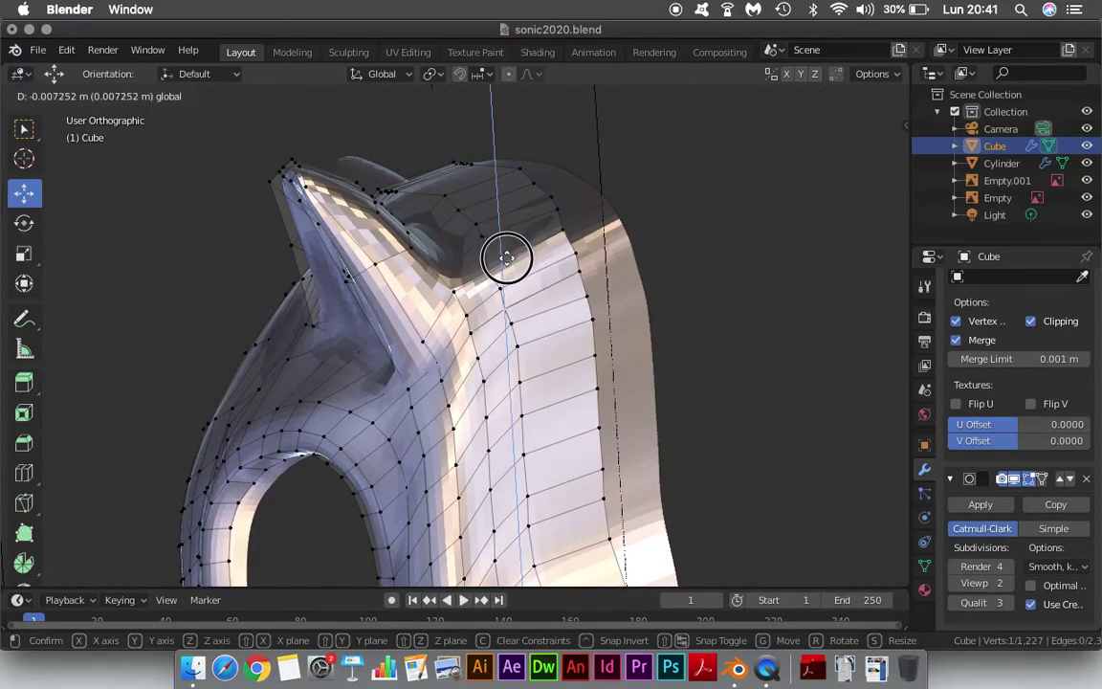
pyautogui.moveTo(569, 302); pyautogui.dragTo(569, 300)
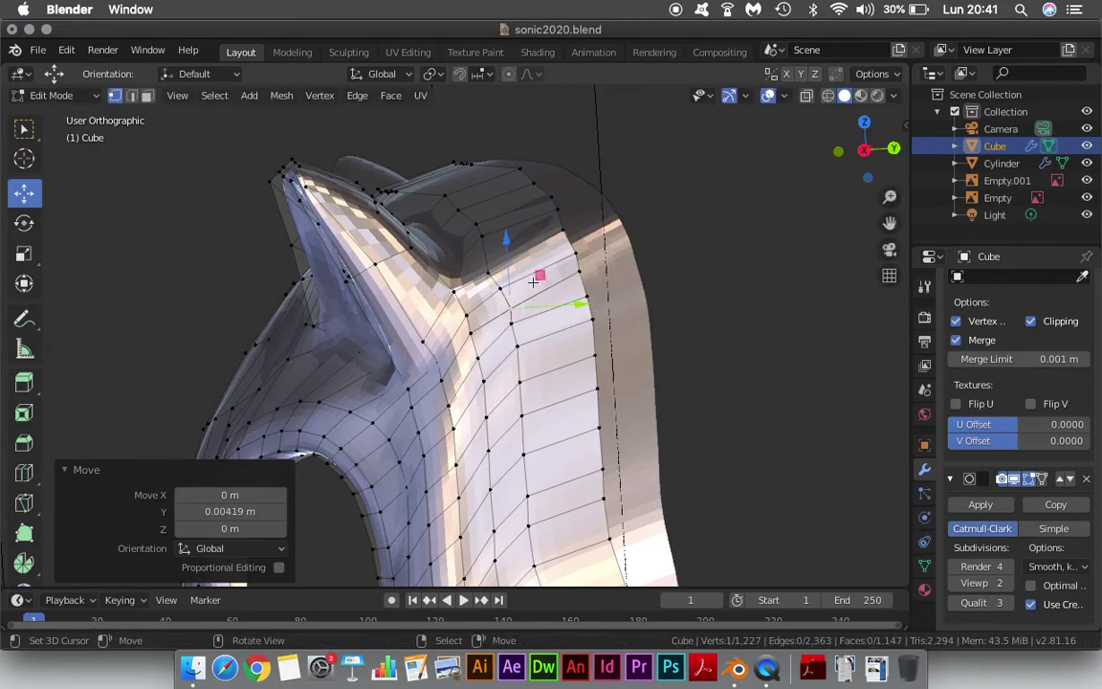
pyautogui.moveTo(569, 300)
pyautogui.mouseDown(button='middle')
pyautogui.moveTo(433, 329)
pyautogui.moveTo(296, 382)
pyautogui.mouseUp(button='middle')
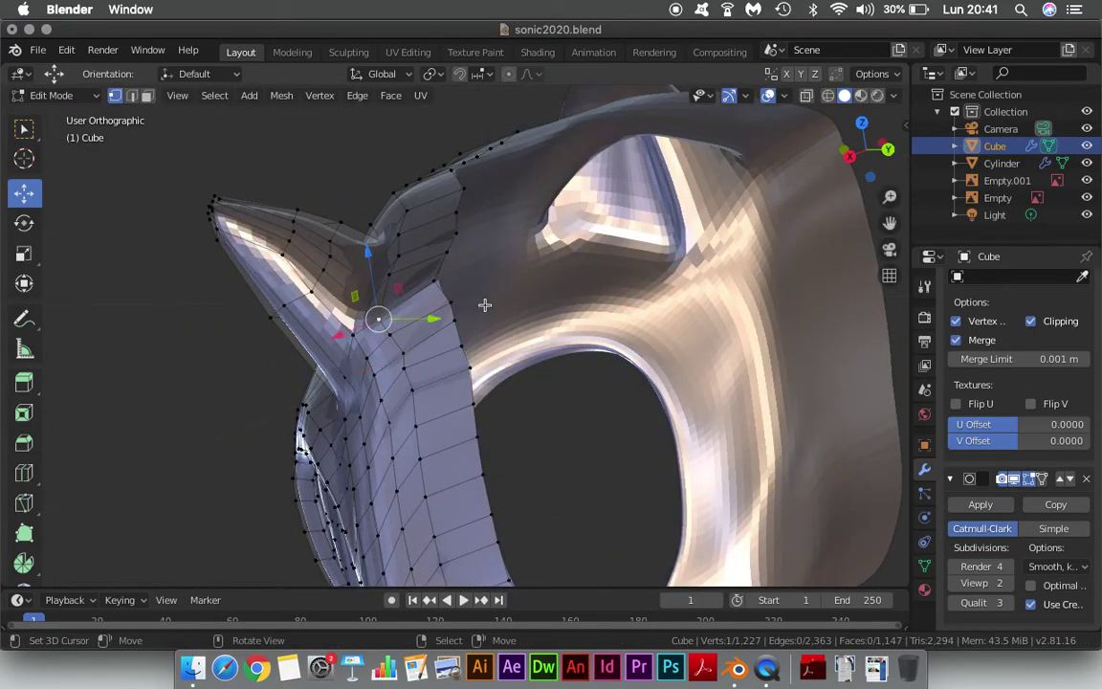
pyautogui.moveTo(283, 391); pyautogui.dragTo(290, 394)
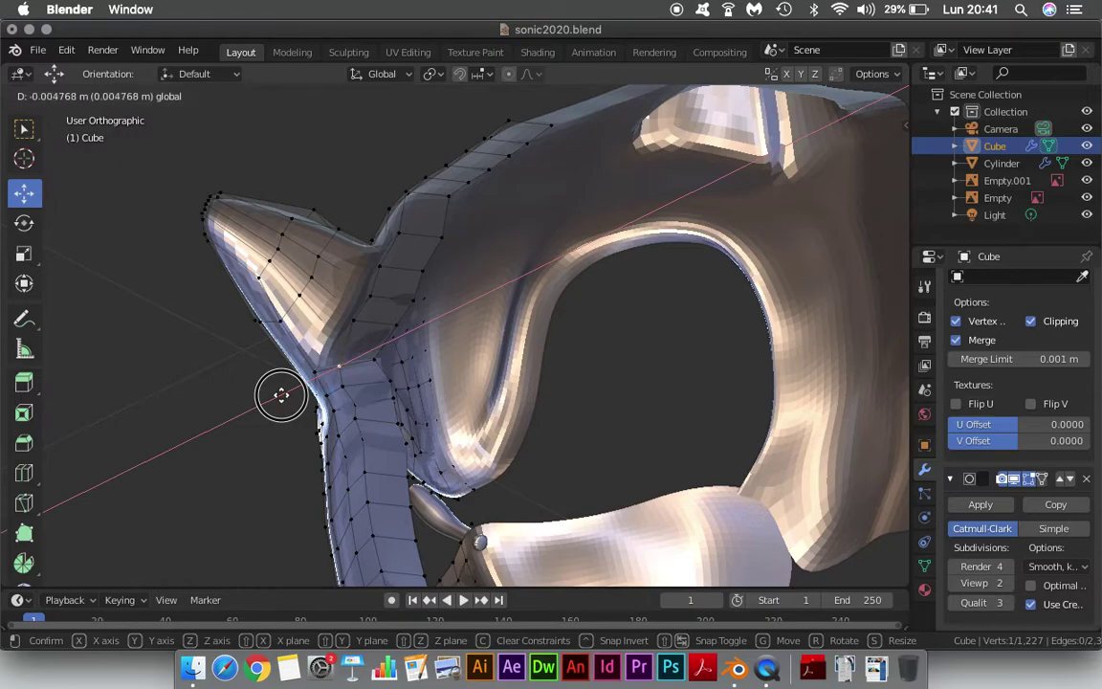
pyautogui.click(291, 394)
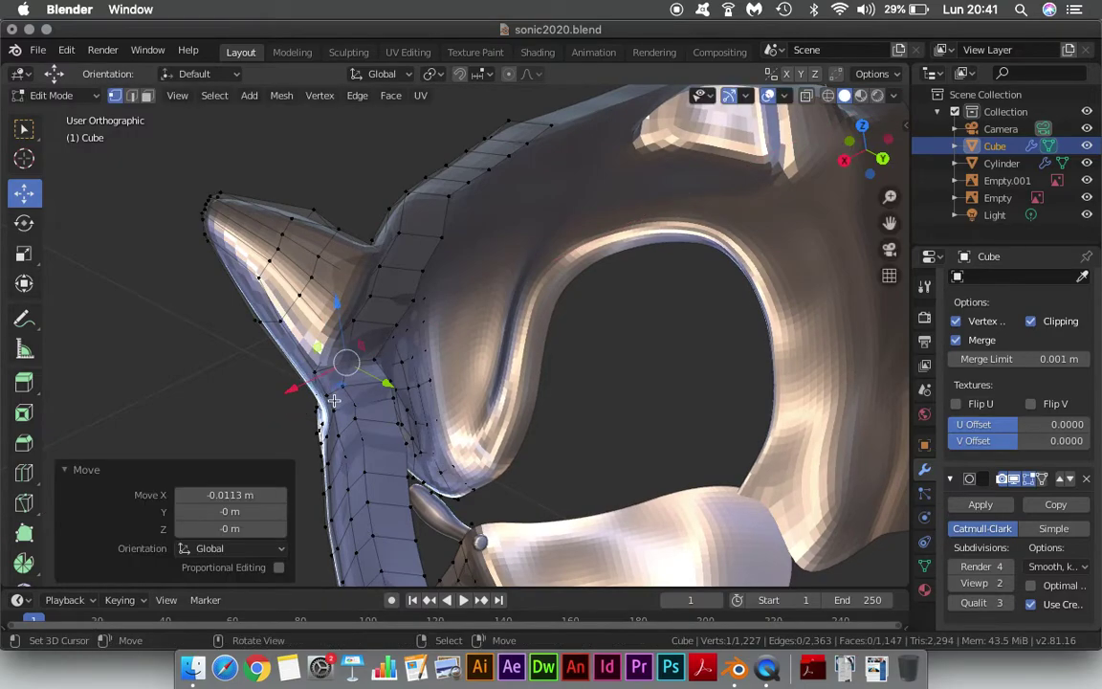
# Move the next vertices along X and lower them along Z to smooth the mask.
pyautogui.click(366, 380)
pyautogui.moveTo(299, 406); pyautogui.dragTo(324, 390)
pyautogui.click(399, 361)
pyautogui.moveTo(324, 389)
pyautogui.mouseDown(button='middle')
pyautogui.moveTo(450, 393)
pyautogui.moveTo(413, 405)
pyautogui.moveTo(430, 369)
pyautogui.moveTo(386, 327)
pyautogui.moveTo(482, 279)
pyautogui.mouseUp(button='middle')
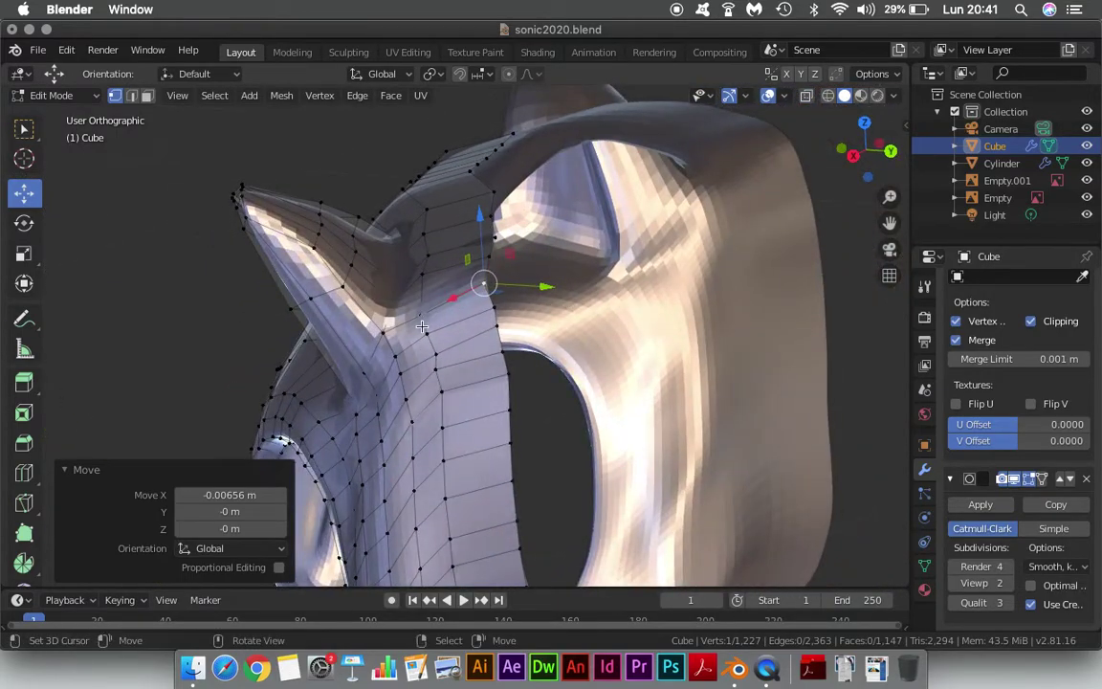
pyautogui.moveTo(422, 271); pyautogui.dragTo(523, 321)
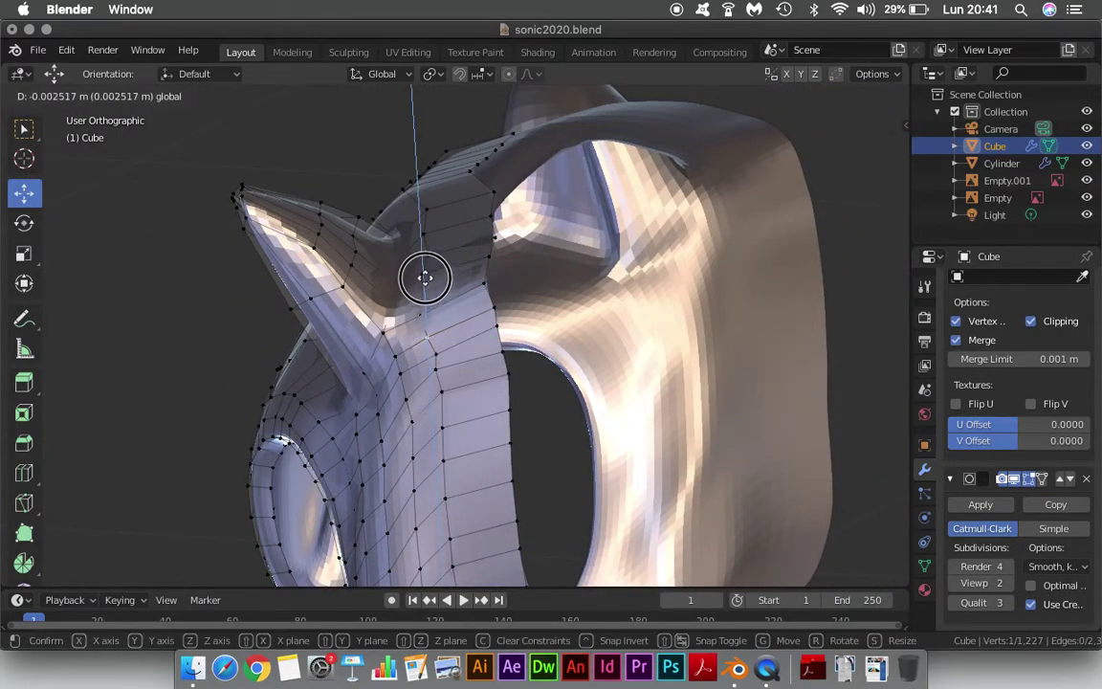
pyautogui.moveTo(523, 321)
pyautogui.mouseDown(button='middle')
pyautogui.moveTo(287, 383)
pyautogui.moveTo(357, 386)
pyautogui.moveTo(369, 374)
pyautogui.moveTo(339, 443)
pyautogui.moveTo(263, 423)
pyautogui.moveTo(434, 409)
pyautogui.moveTo(732, 357)
pyautogui.mouseUp(button='middle')
# Save the file as sonic2020.blend.
pyautogui.moveTo(421, 401)
pyautogui.mouseDown(button='middle')
pyautogui.moveTo(387, 396)
pyautogui.moveTo(534, 376)
pyautogui.moveTo(274, 376)
pyautogui.moveTo(429, 311)
pyautogui.mouseUp(button='middle')
pyautogui.hotkey('ctrl', 's')
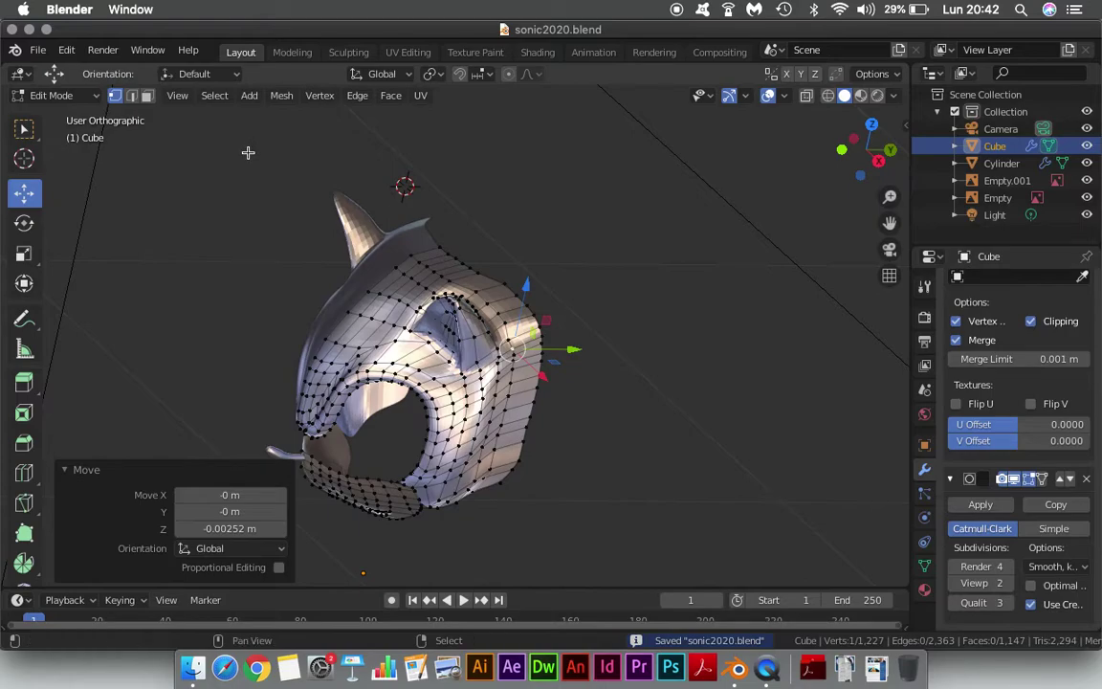
pyautogui.hotkey('shift', 'a')
# Add a circle mesh with 10 vertices and a 0.09 m radius.
pyautogui.click(248, 189)
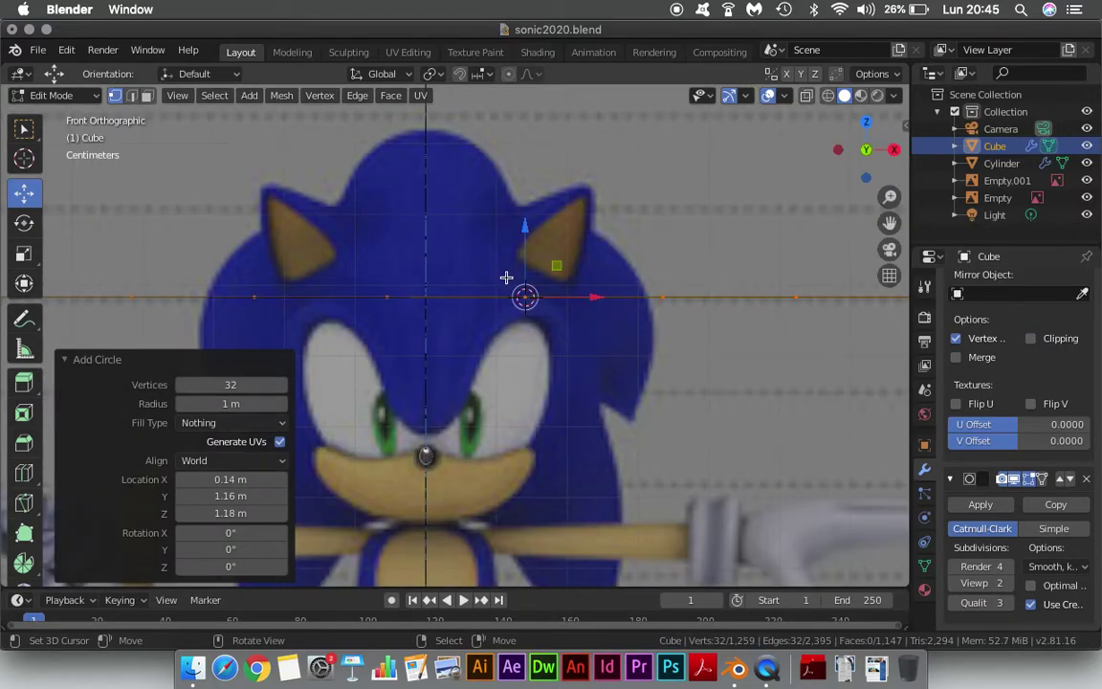
pyautogui.moveTo(239, 404); pyautogui.dragTo(181, 404)
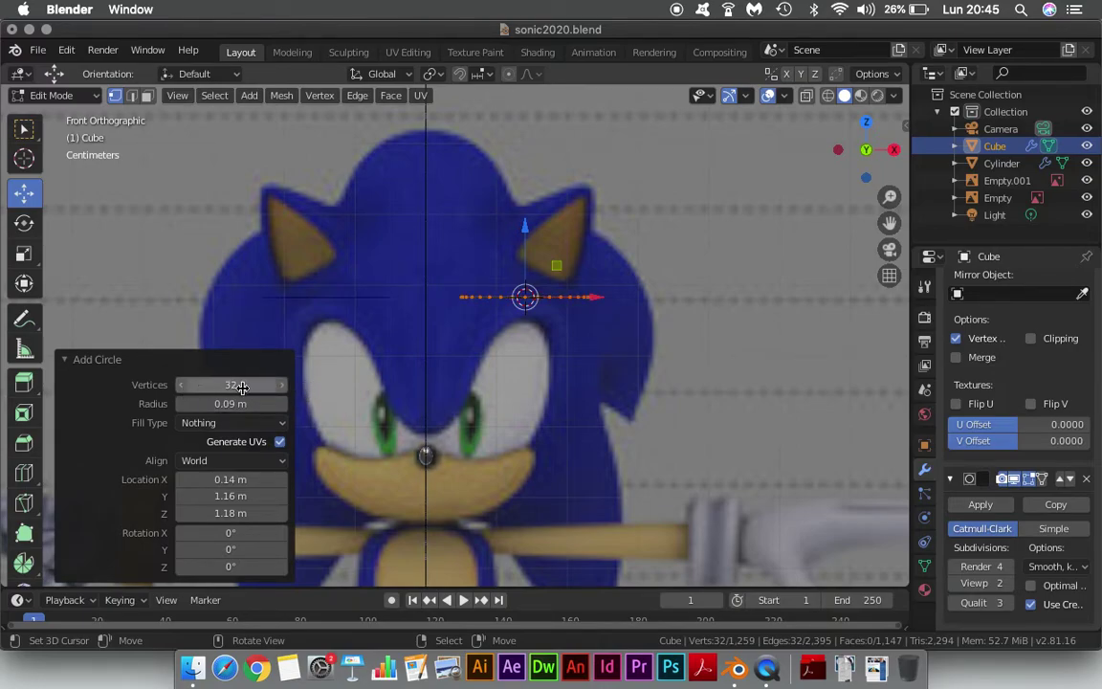
pyautogui.click(257, 385)
pyautogui.write('10')
pyautogui.press('Return')
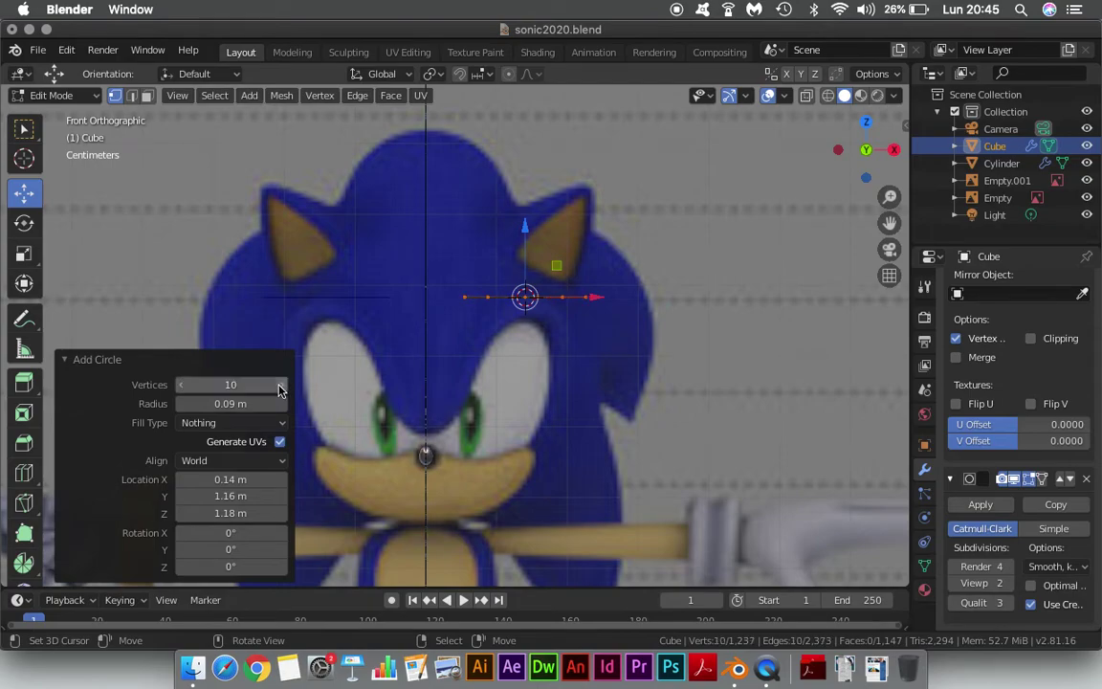
pyautogui.moveTo(448, 303)
pyautogui.mouseDown(button='middle')
pyautogui.moveTo(474, 405)
pyautogui.moveTo(502, 317)
pyautogui.moveTo(482, 369)
pyautogui.moveTo(547, 290)
pyautogui.mouseUp(button='middle')
# Rotate the circle 90° about X and move it 0.0561 m along X over the ear.
pyautogui.press('KP_1')
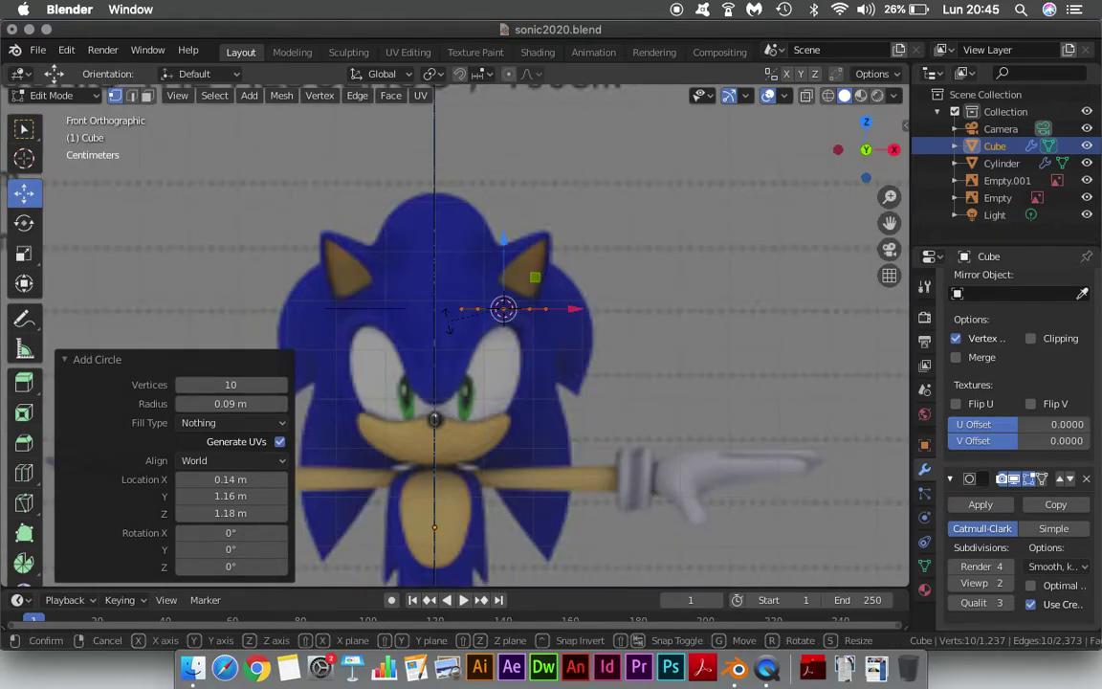
pyautogui.write('rx90')
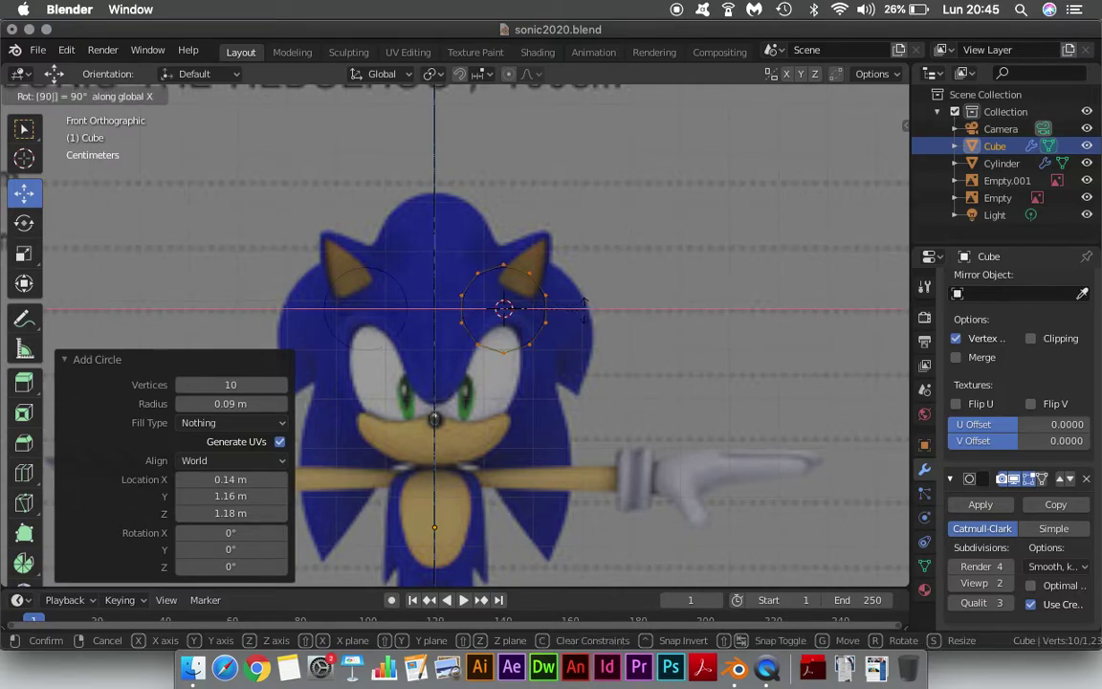
pyautogui.press('Return')
pyautogui.press('g')
pyautogui.press('x')
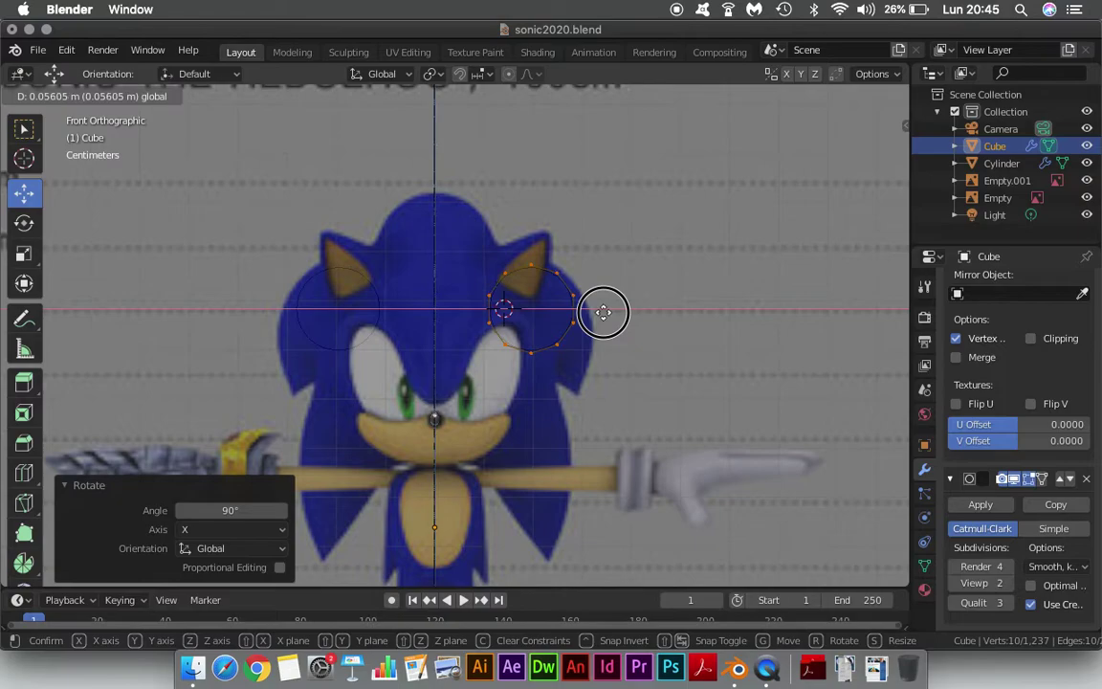
pyautogui.click(603, 312)
pyautogui.press('KP_3')
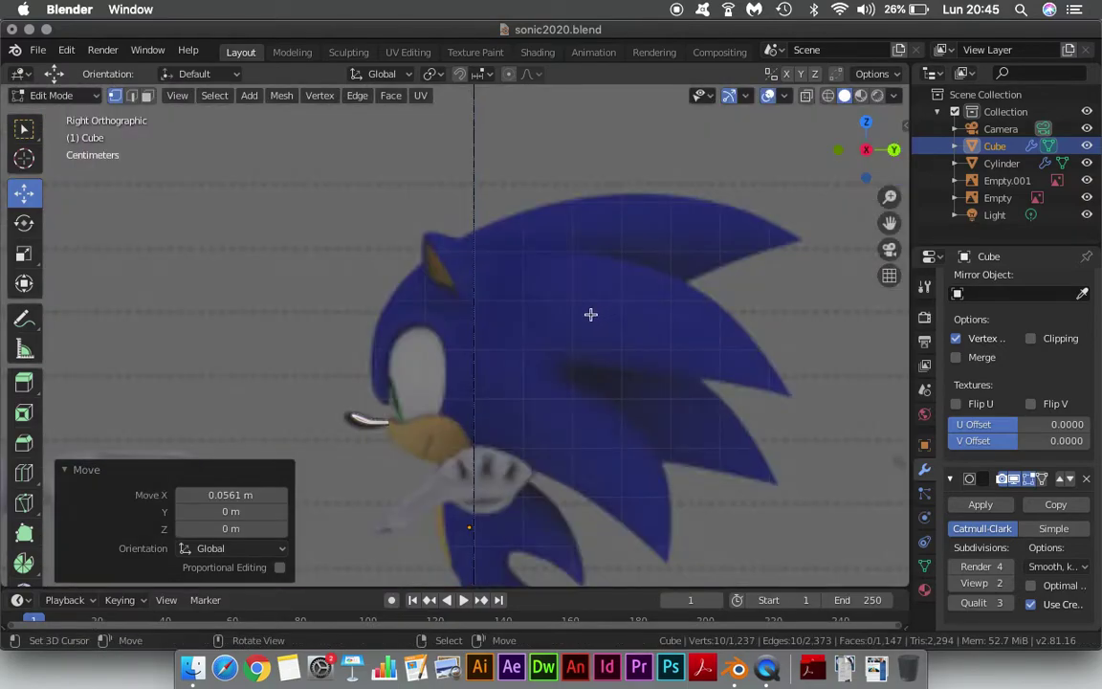
# In Right view, move the ring onto the head near the forehead, enlarge it, and nudge it back.
pyautogui.scroll(-5, 590, 314)
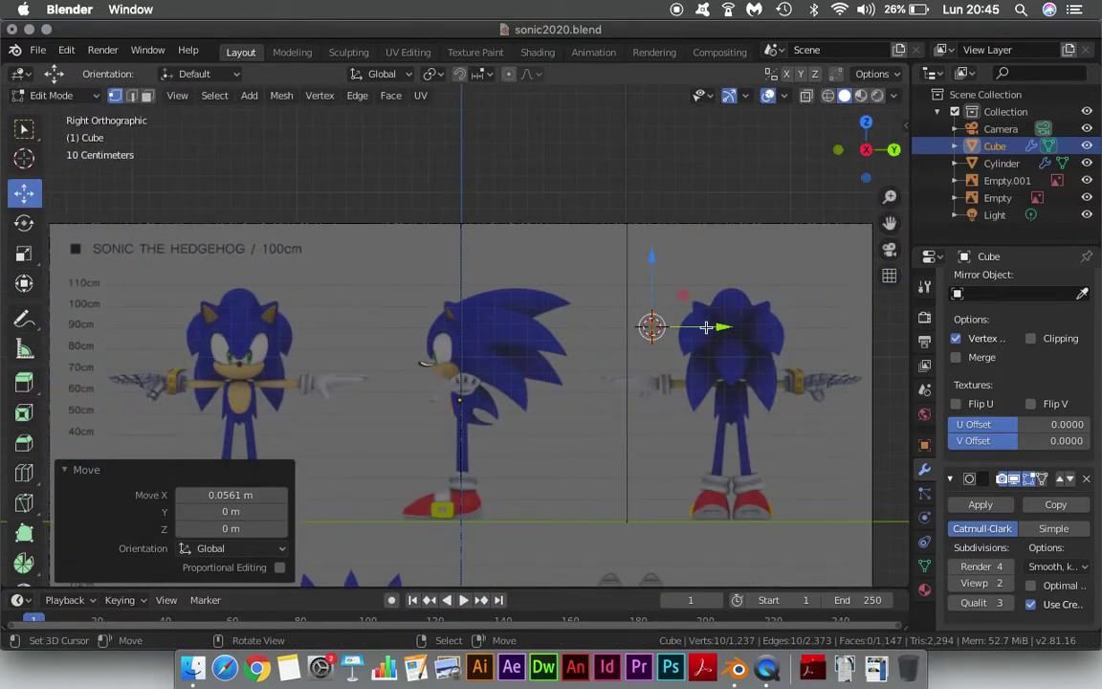
pyautogui.moveTo(705, 327); pyautogui.dragTo(578, 316)
pyautogui.scroll(4, 536, 320)
pyautogui.scroll(3, 519, 325)
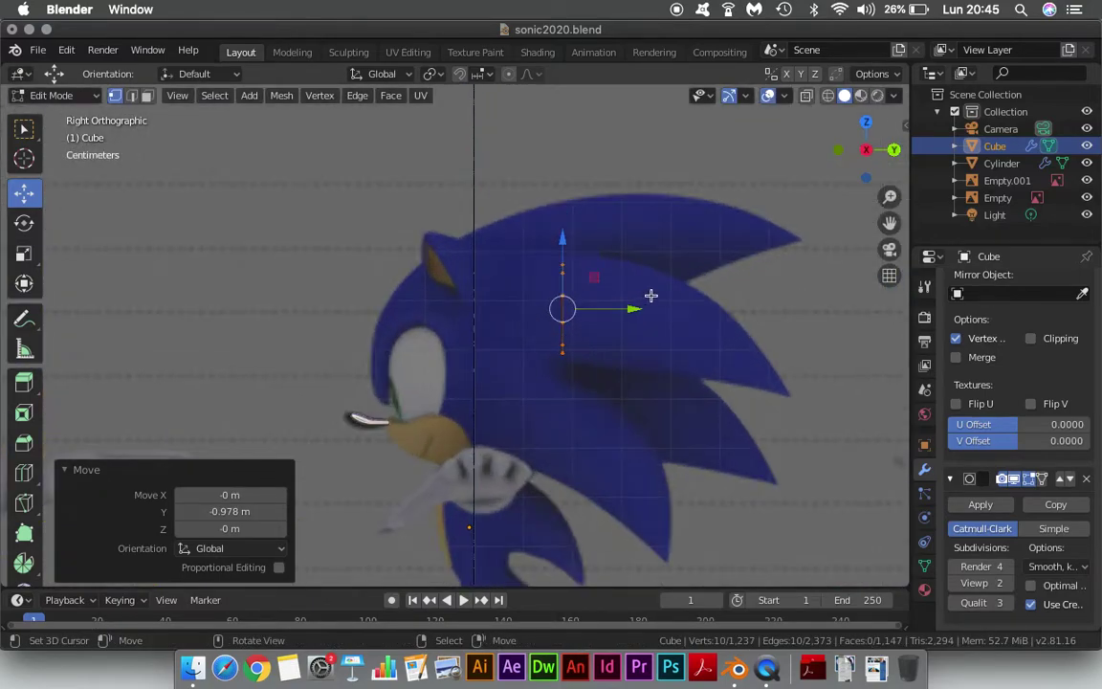
pyautogui.press('s')
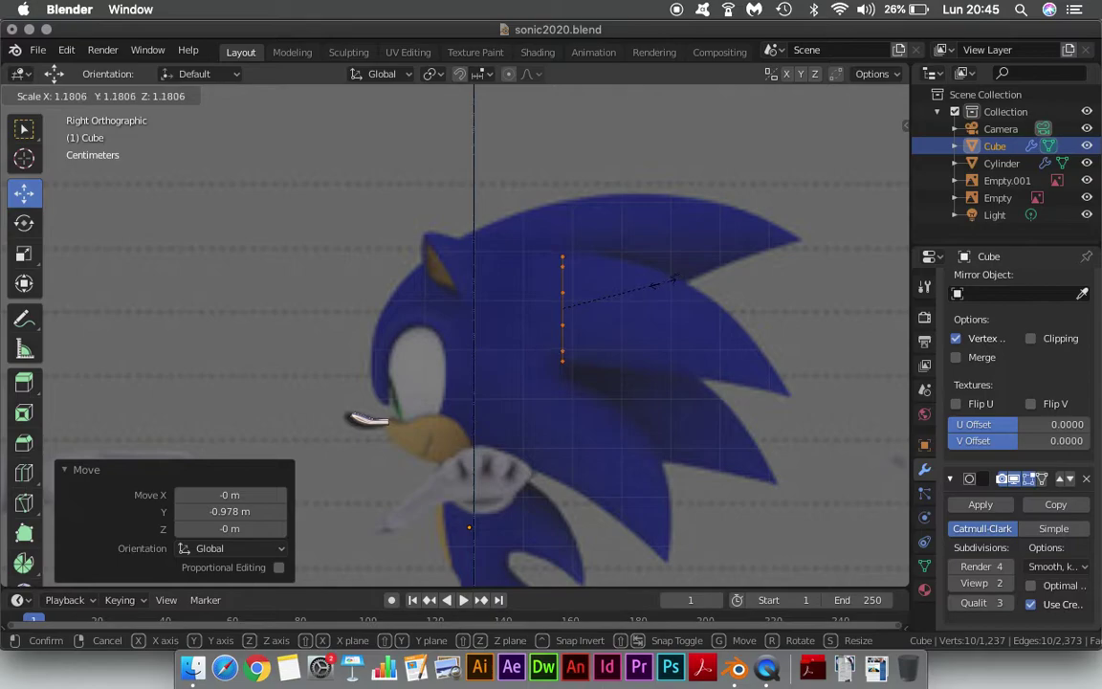
pyautogui.click(666, 282)
pyautogui.scroll(2, 660, 295)
pyautogui.keyDown('shift'); pyautogui.moveTo(679, 297); pyautogui.dragTo(551, 296, button='middle'); pyautogui.keyUp('shift')
pyautogui.moveTo(551, 295)
pyautogui.mouseDown()
pyautogui.moveTo(566, 293)
pyautogui.moveTo(550, 295)
pyautogui.mouseUp()
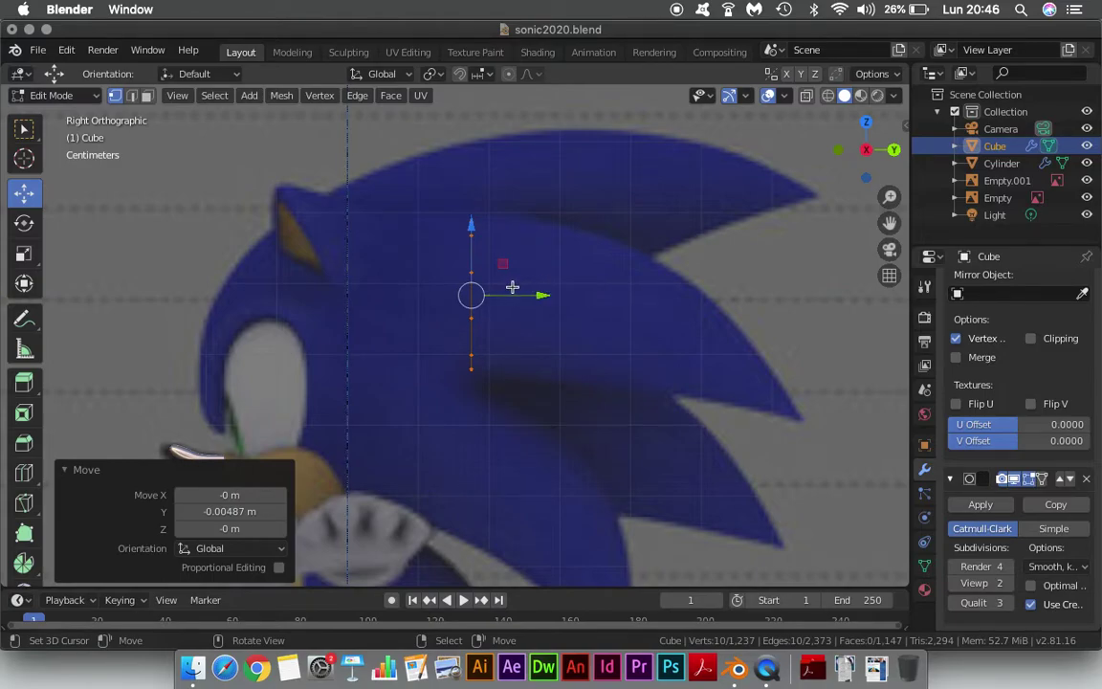
pyautogui.moveTo(534, 293); pyautogui.dragTo(572, 302)
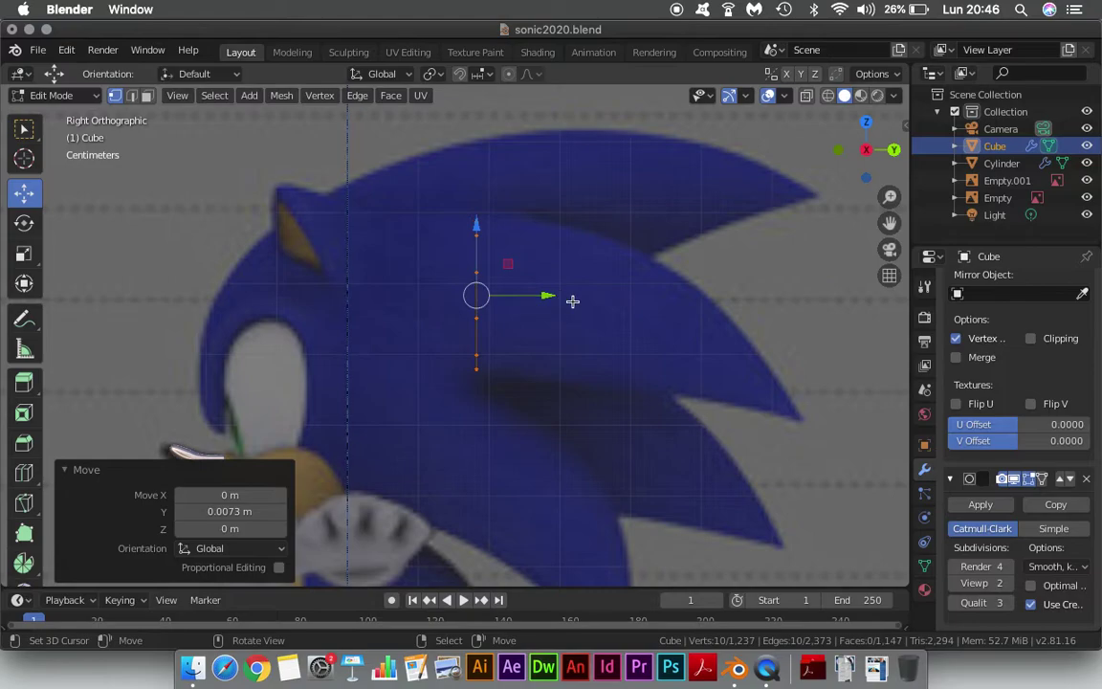
# Tilt the ring 4.91°, scale it 1.066, shift it -0.00852 m in X, and begin extruding.
pyautogui.press('r')
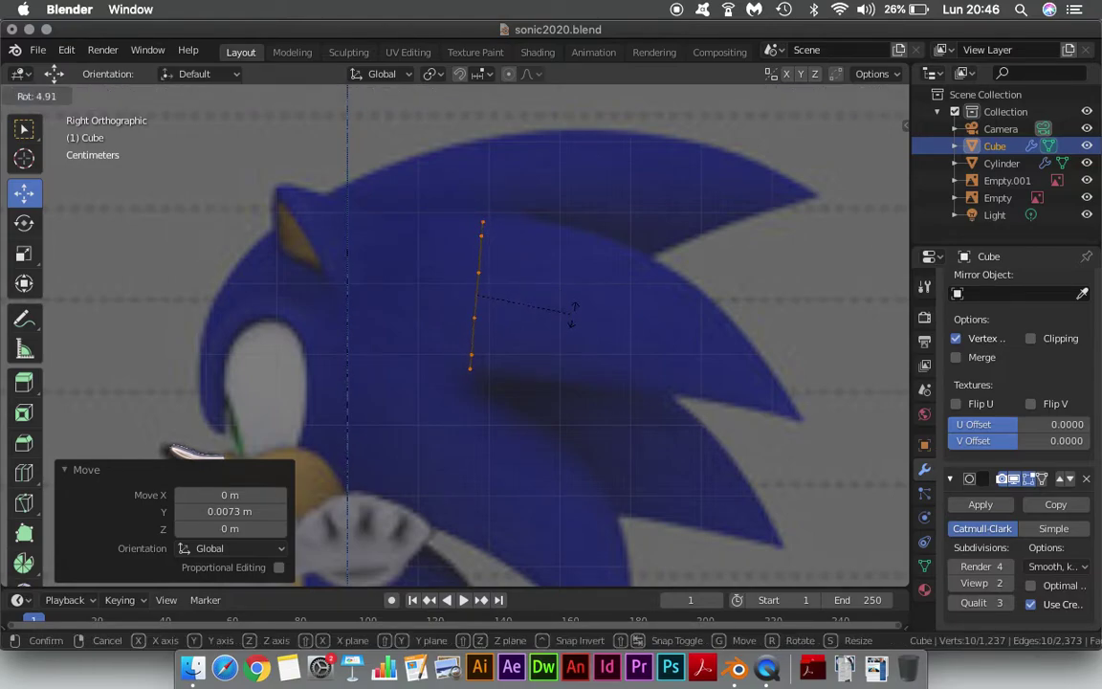
pyautogui.click(572, 308)
pyautogui.press('s')
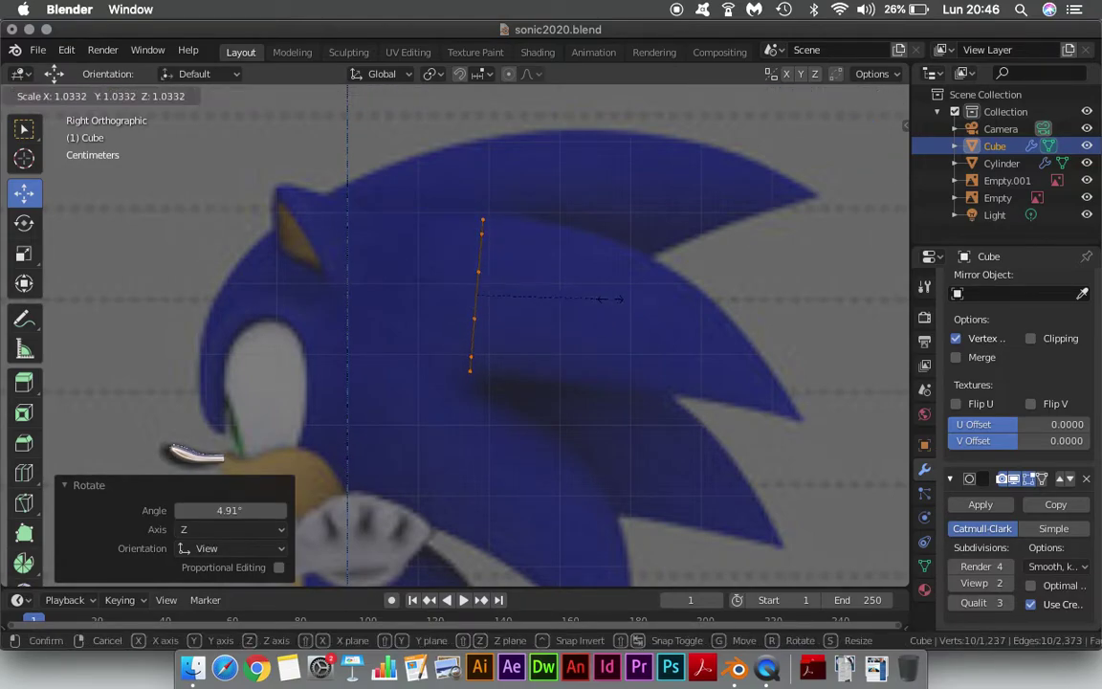
pyautogui.click(615, 294)
pyautogui.press('KP_1')
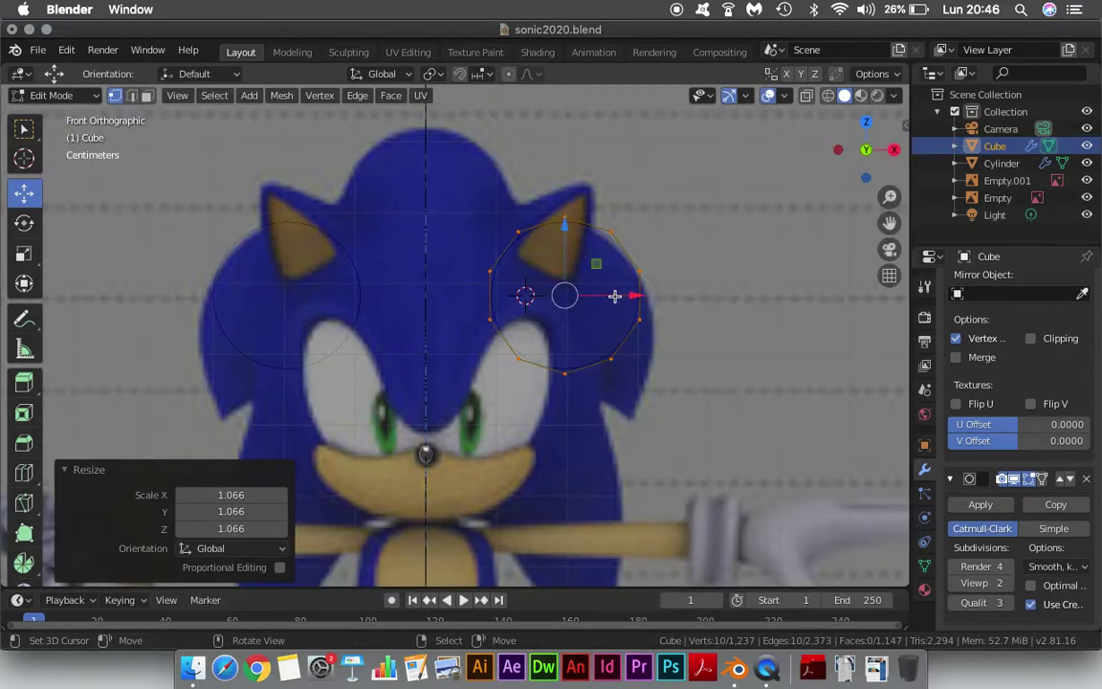
pyautogui.press('g')
pyautogui.press('x')
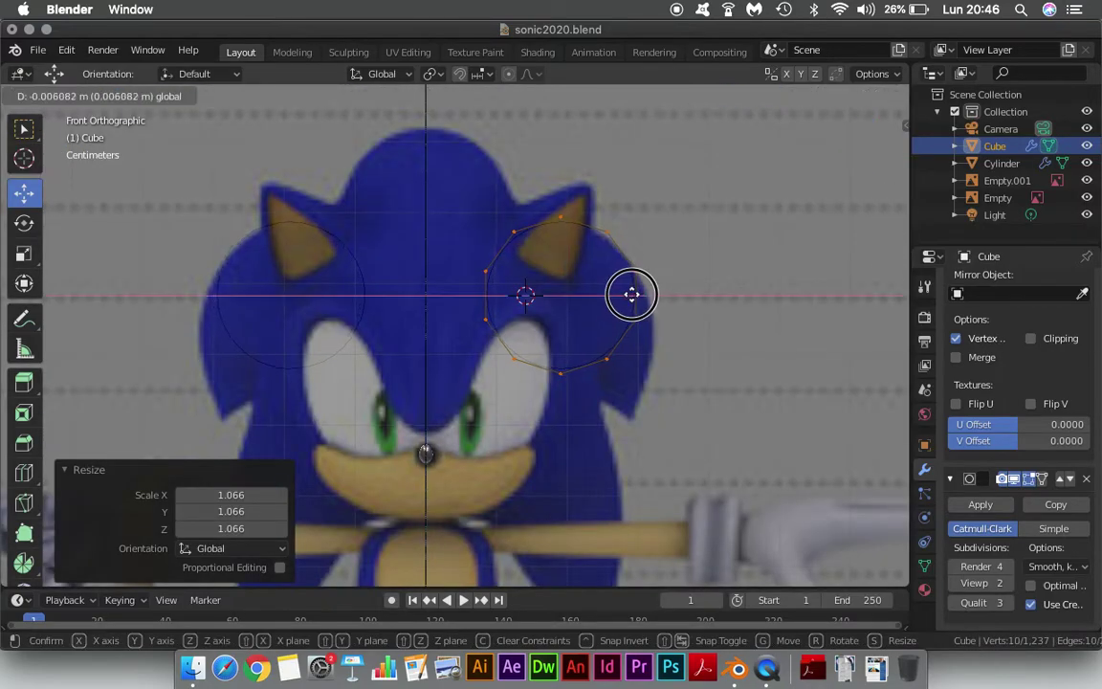
pyautogui.click(631, 294)
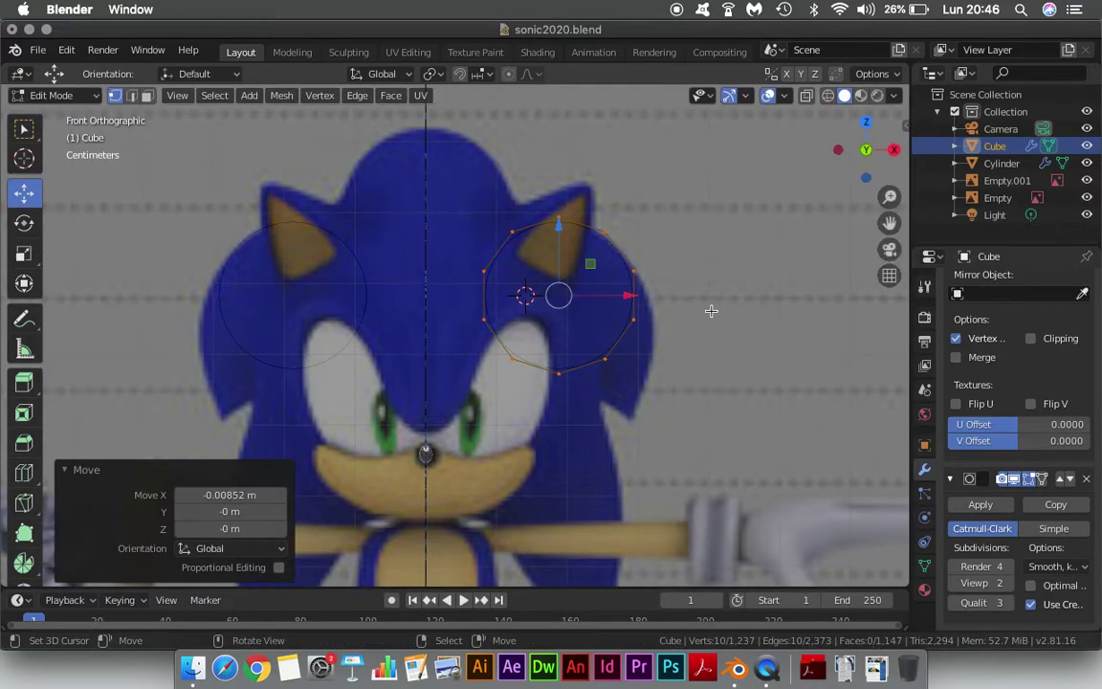
pyautogui.press('KP_3')
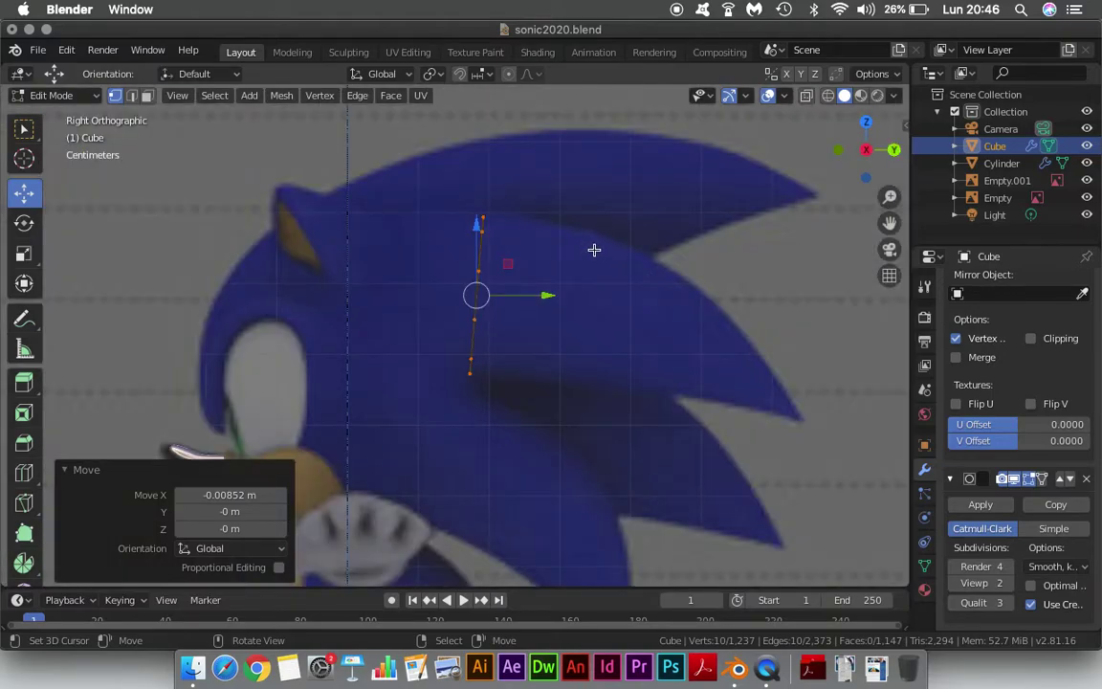
pyautogui.press('g')
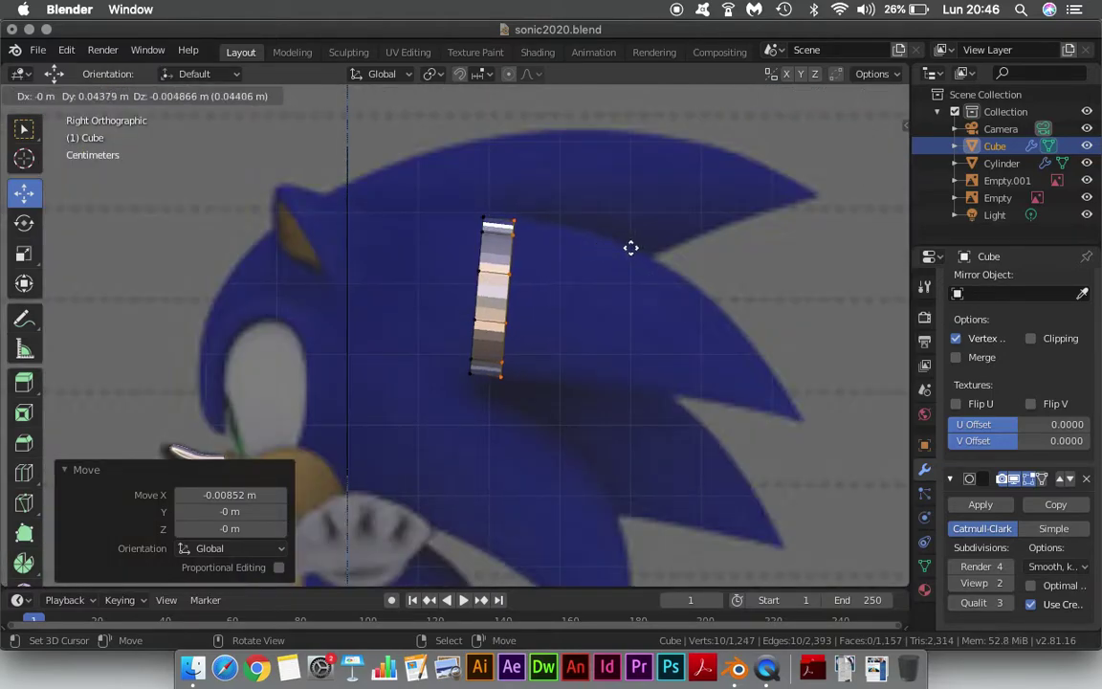
# Place the first extruded quill segment, rotate its end loop, and extrude and resize a second segment.
pyautogui.click(634, 246)
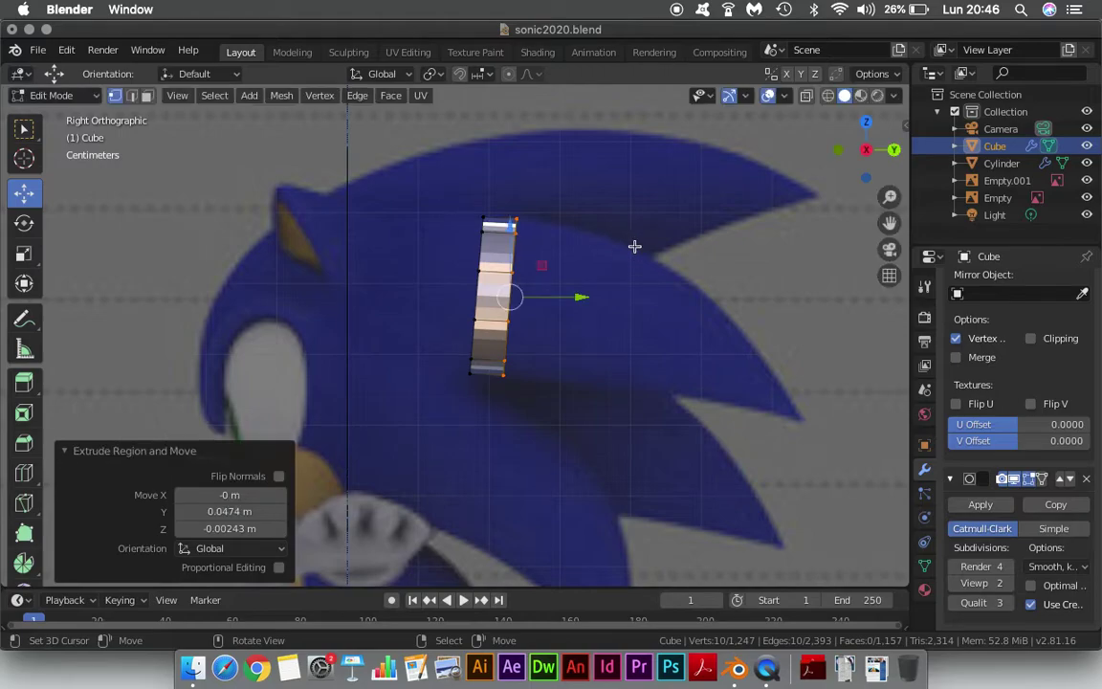
pyautogui.press('r')
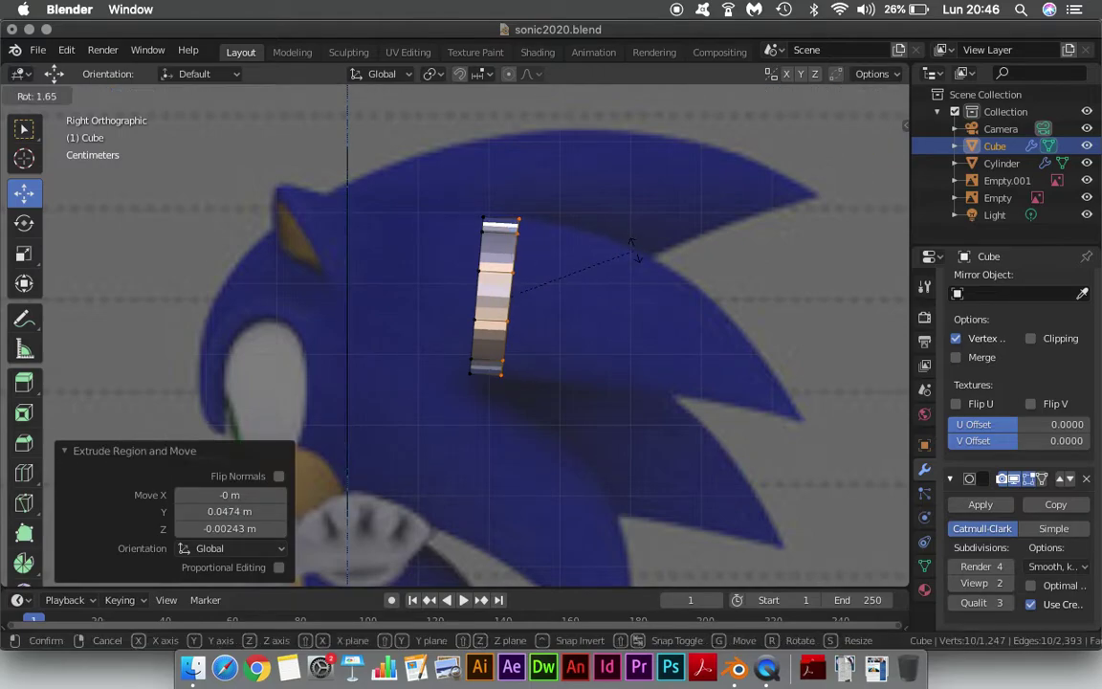
pyautogui.click(653, 254)
pyautogui.press('e')
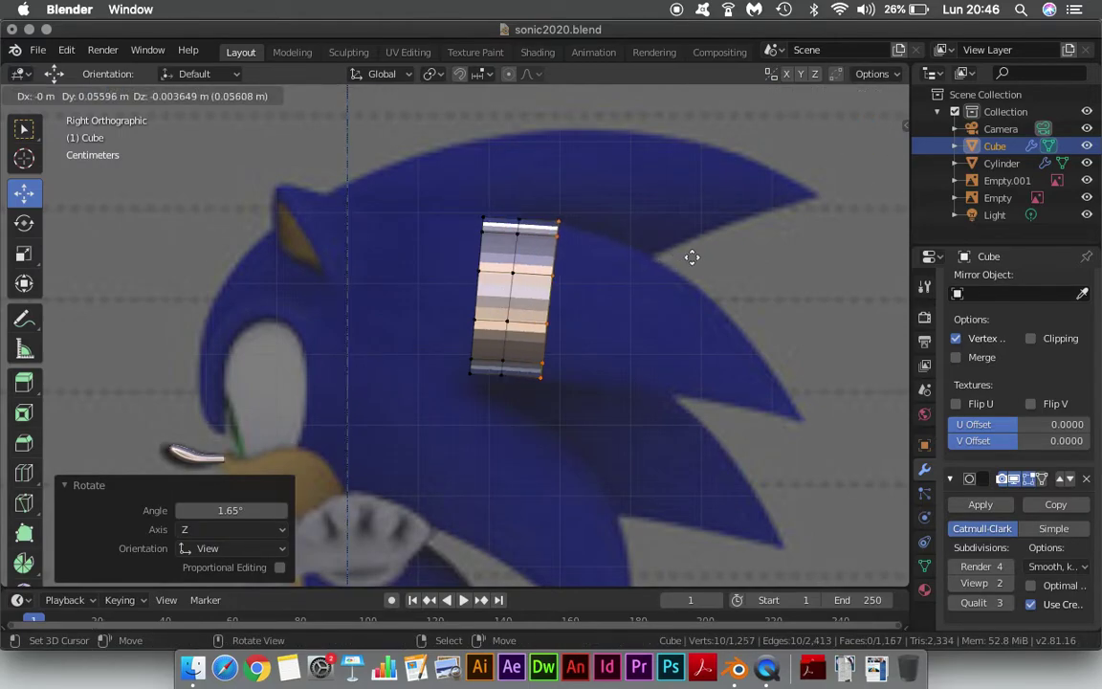
pyautogui.click(692, 257)
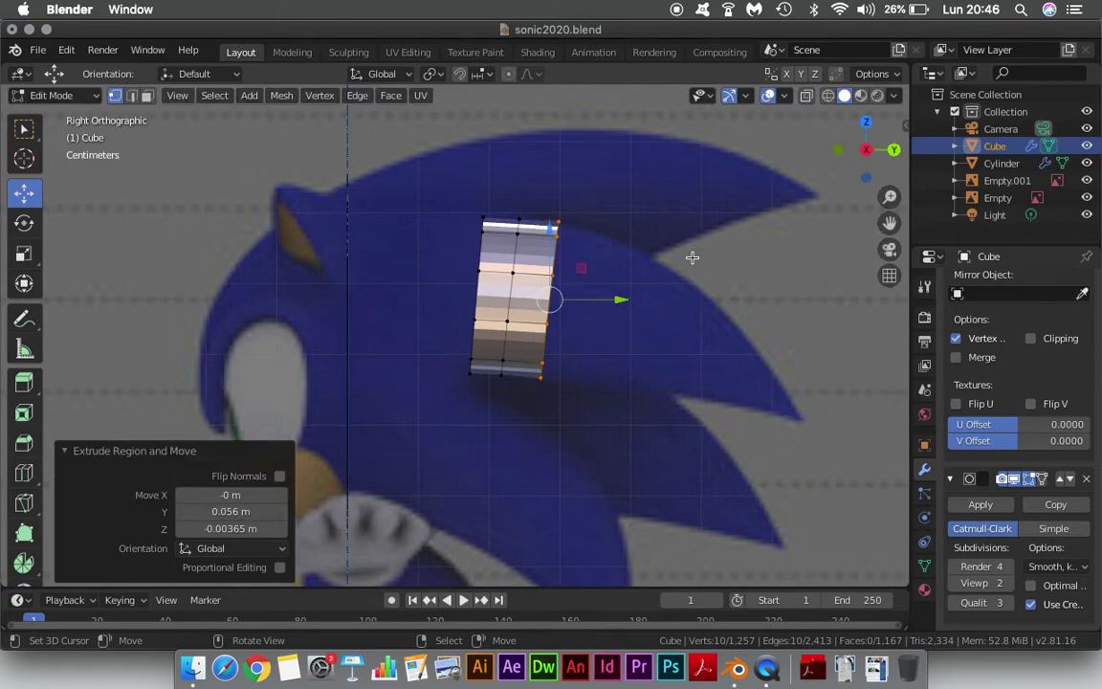
pyautogui.press('s')
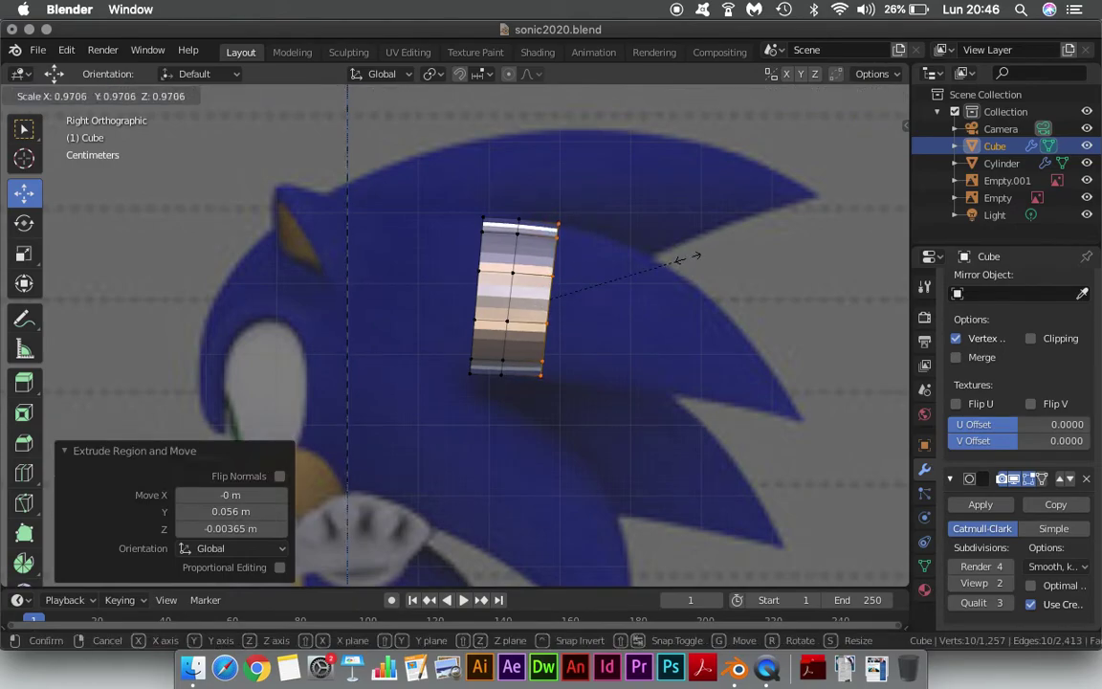
pyautogui.click(679, 254)
pyautogui.press('c')
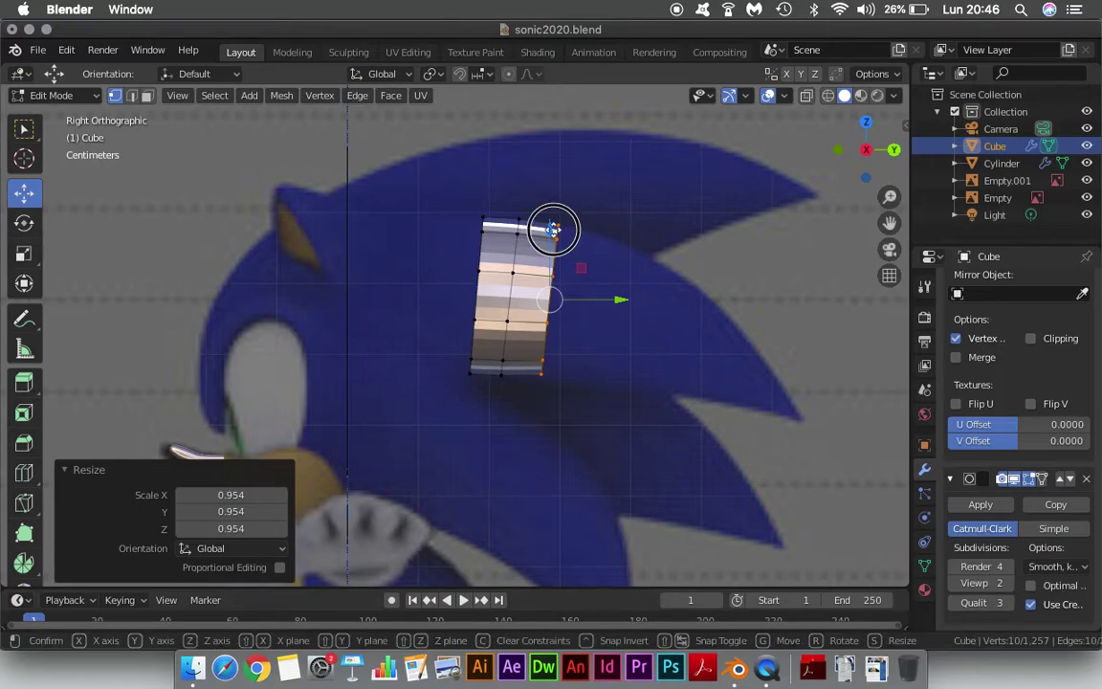
pyautogui.press('g')
pyautogui.press('s')
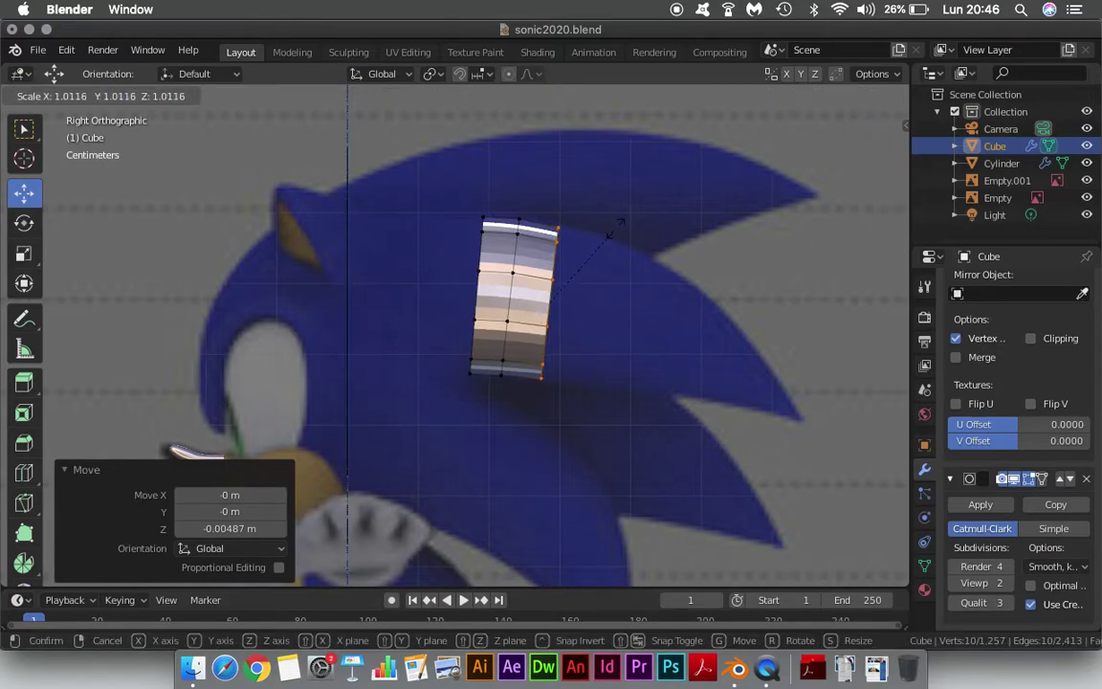
pyautogui.click(617, 227)
# Extrude a third segment, scale its loop to 0.916 then 1.013, and lower it 0.00487 m in Z.
pyautogui.press('e')
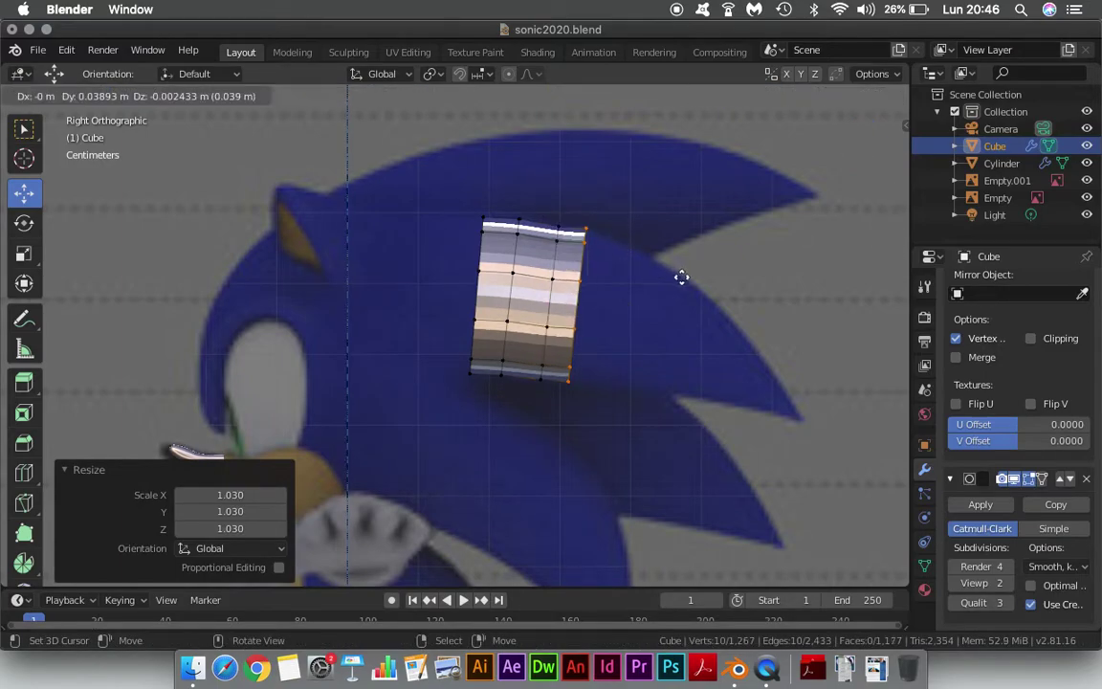
pyautogui.click(698, 280)
pyautogui.press('g')
pyautogui.click(713, 278)
pyautogui.press('s')
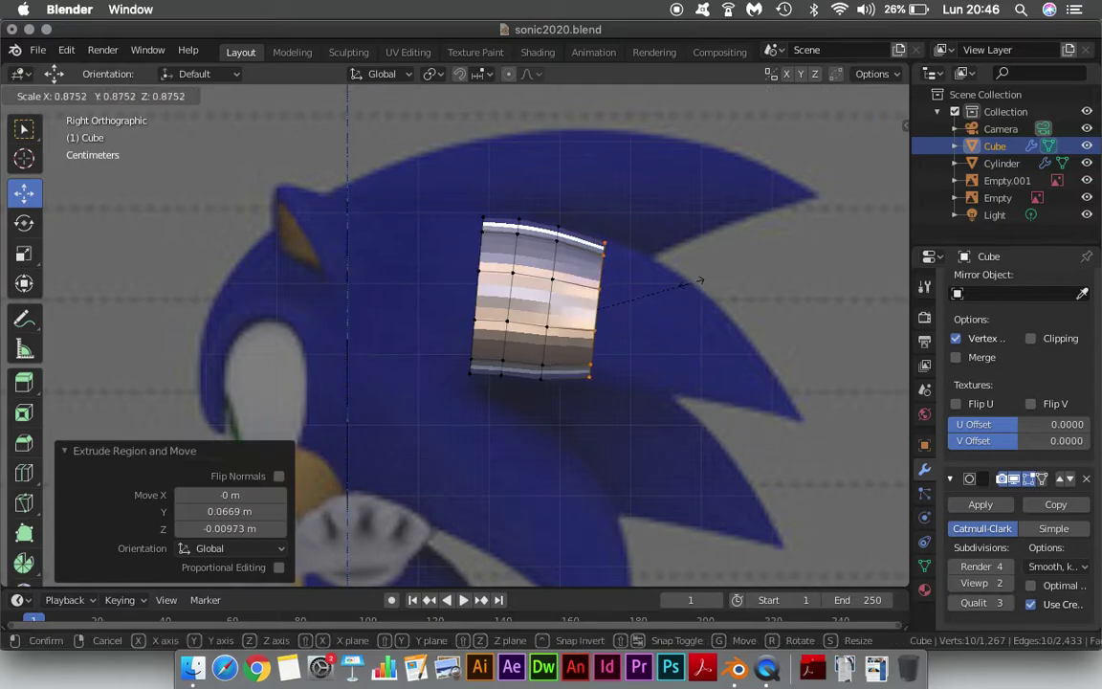
pyautogui.click(716, 283)
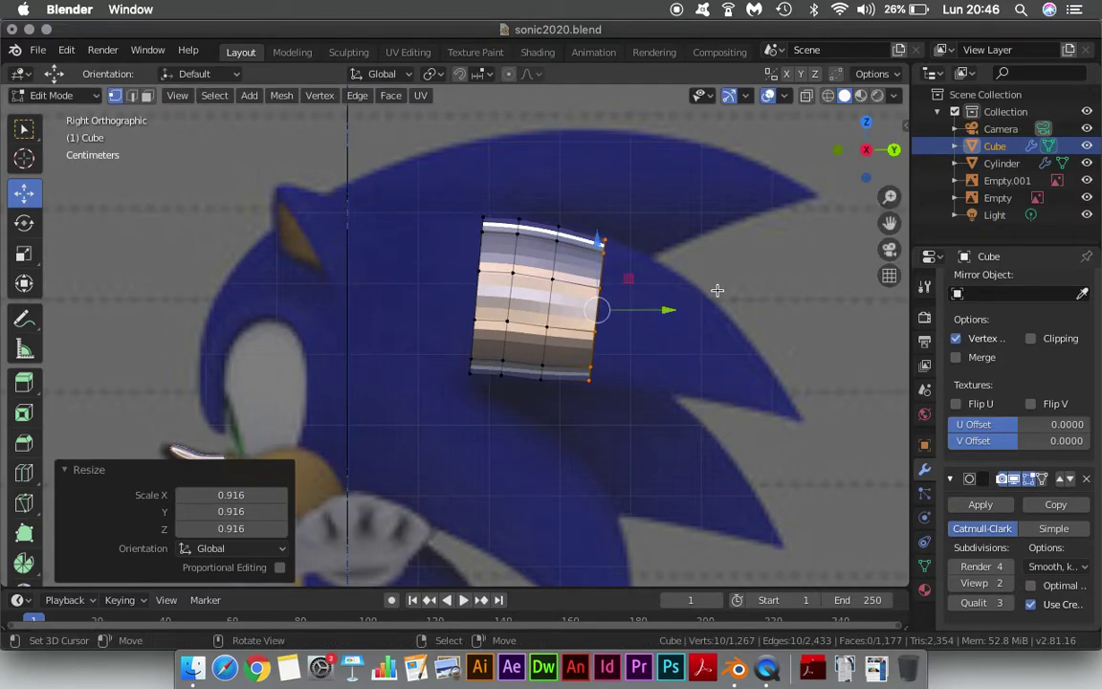
pyautogui.press('s')
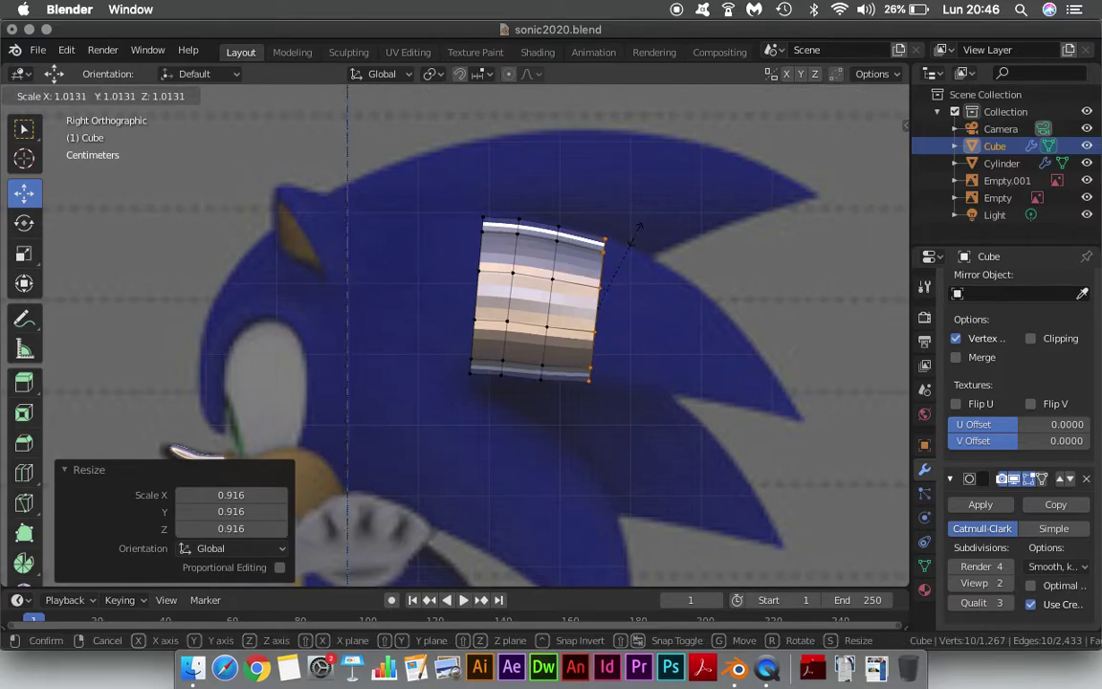
pyautogui.click(635, 234)
pyautogui.press('g')
pyautogui.press('z')
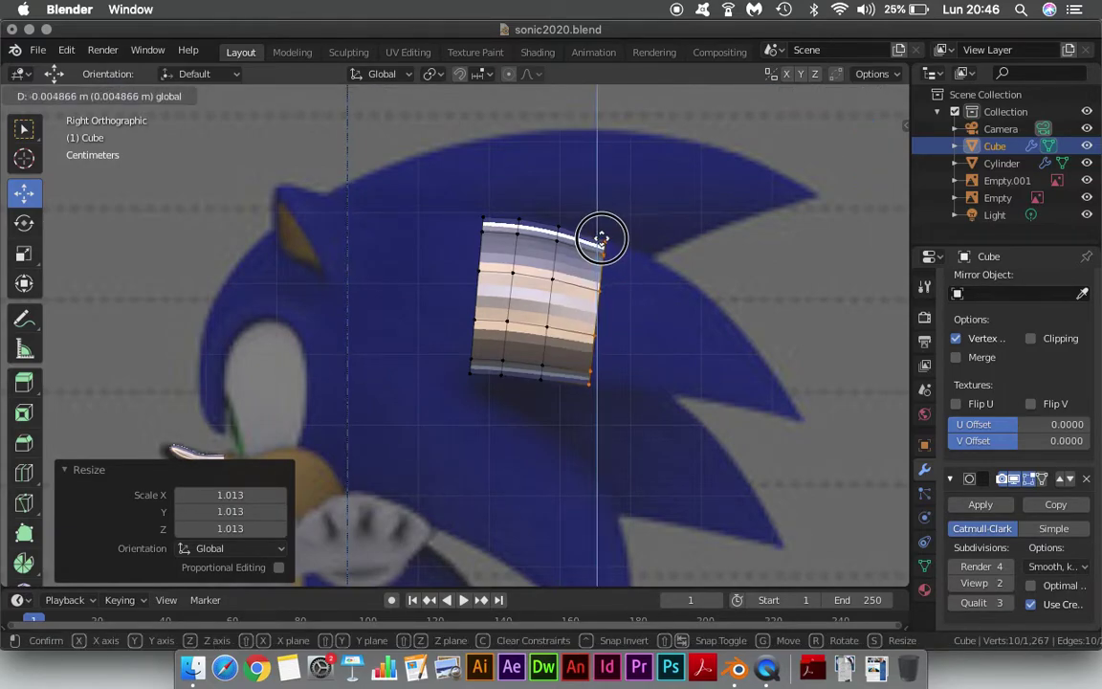
pyautogui.click(597, 235)
# Slightly enlarge the selected quill end loop and nudge it upward.
pyautogui.scroll(1, 674, 258)
pyautogui.scroll(1, 674, 271)
pyautogui.scroll(1, 650, 268)
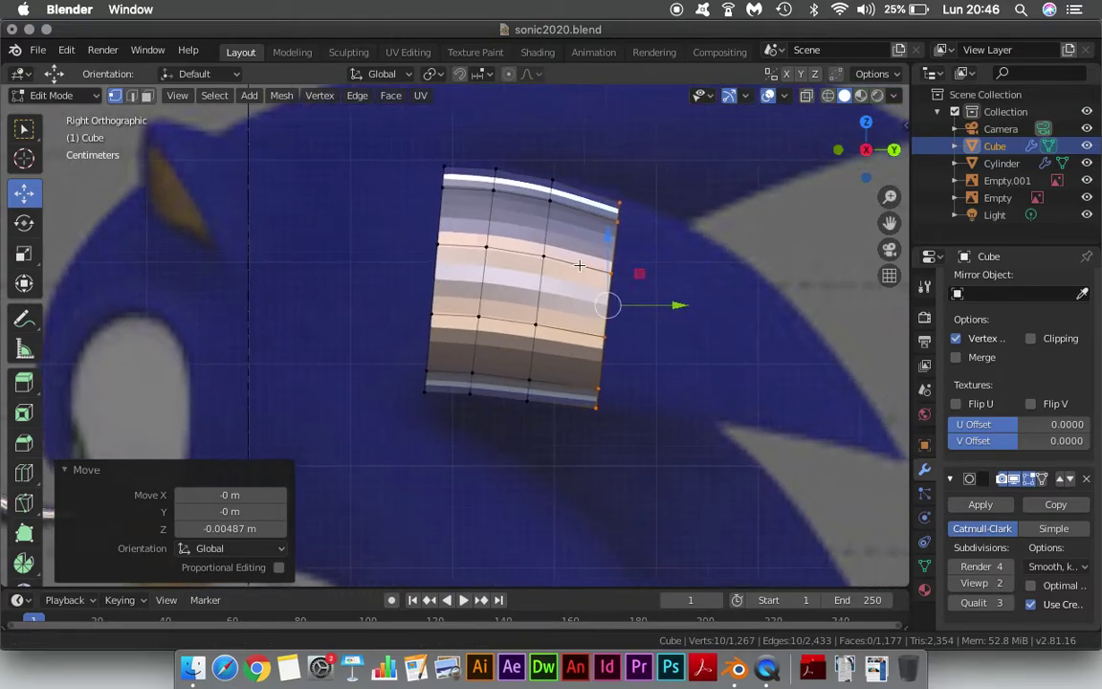
pyautogui.scroll(1, 592, 251)
pyautogui.scroll(1, 588, 244)
pyautogui.keyDown('shift'); pyautogui.moveTo(597, 237); pyautogui.dragTo(548, 270, button='middle'); pyautogui.keyUp('shift')
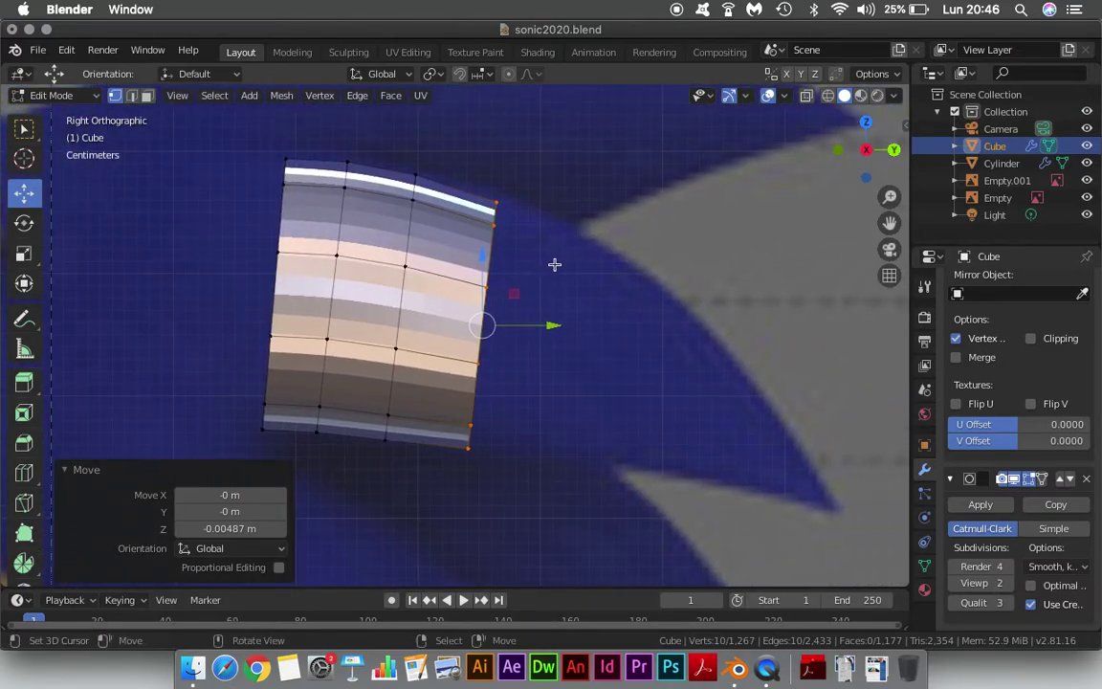
pyautogui.press('s')
pyautogui.click(563, 258)
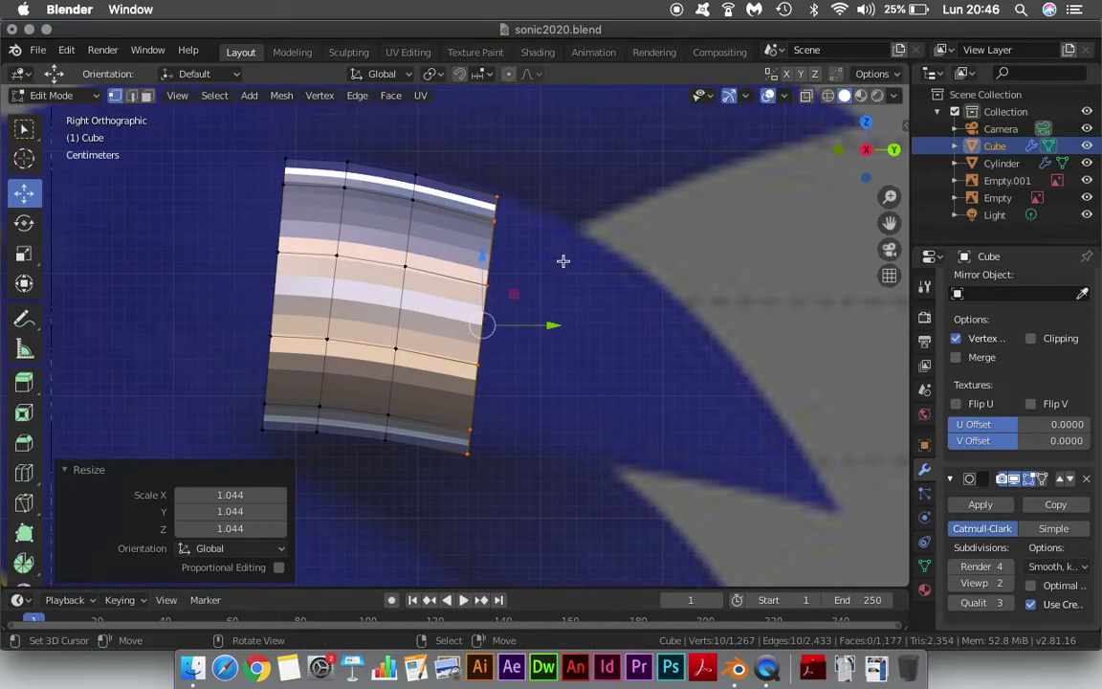
pyautogui.moveTo(483, 255); pyautogui.dragTo(482, 252)
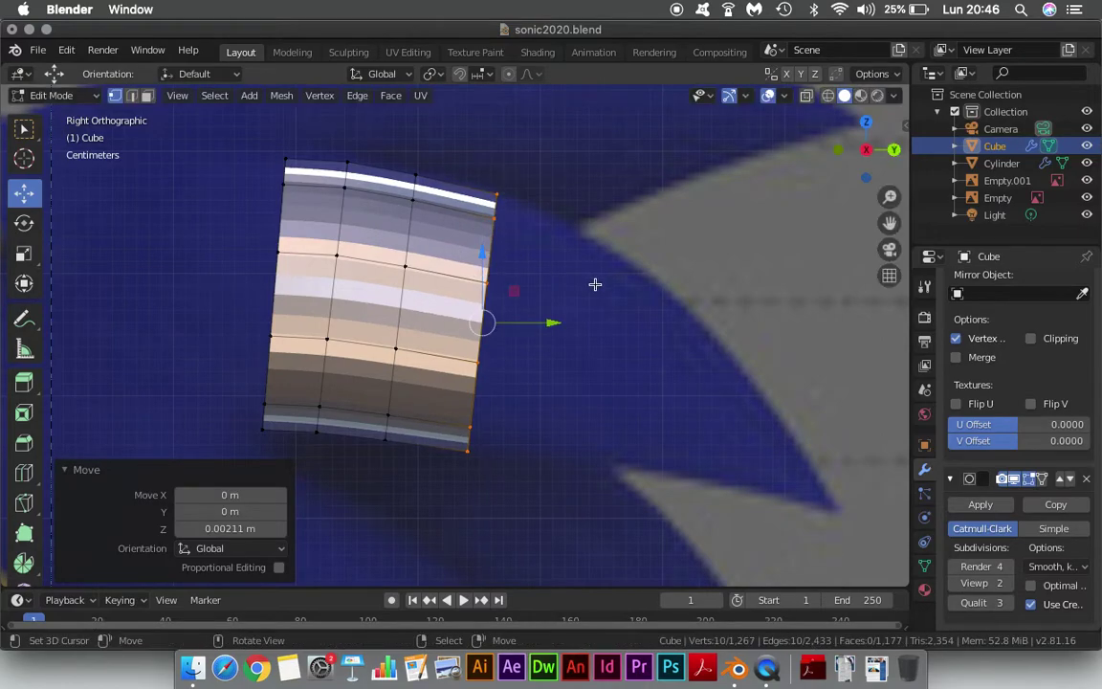
# Extrude two more quill sections to the right, narrowing and repositioning each end loop.
pyautogui.press('e')
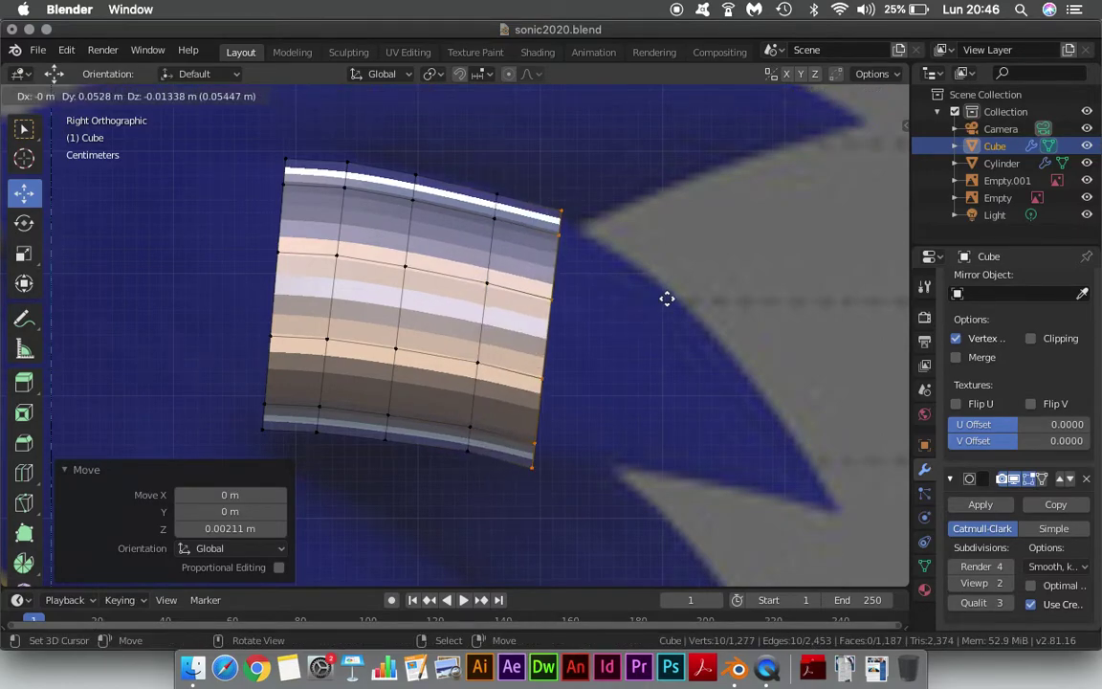
pyautogui.click(666, 299)
pyautogui.press('s')
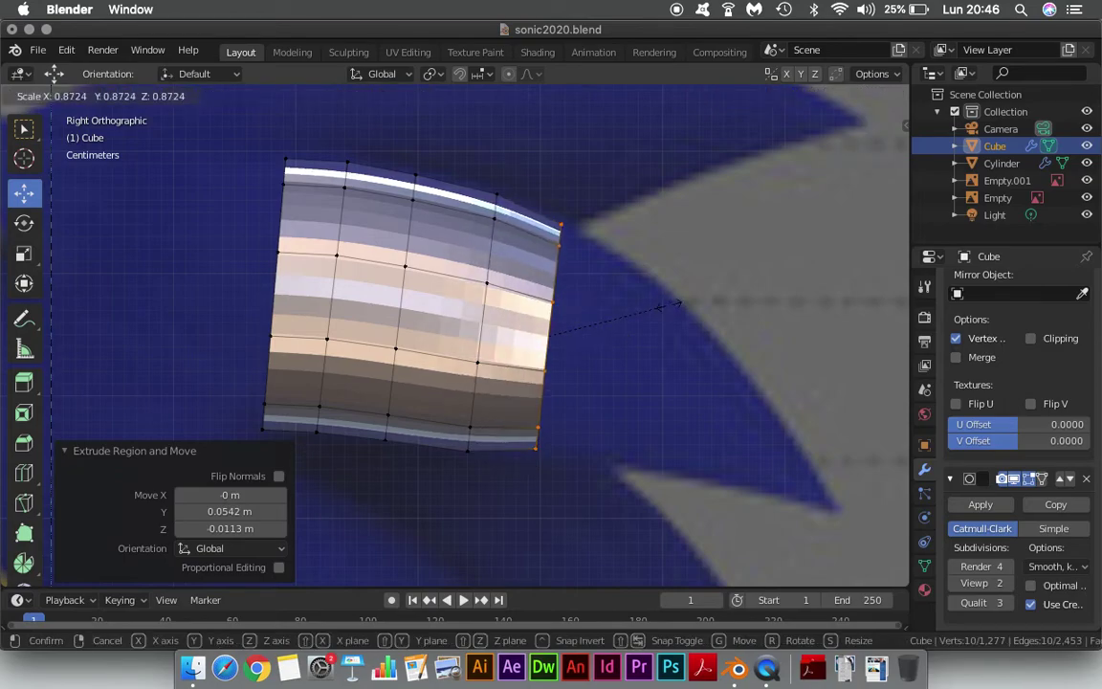
pyautogui.click(597, 269)
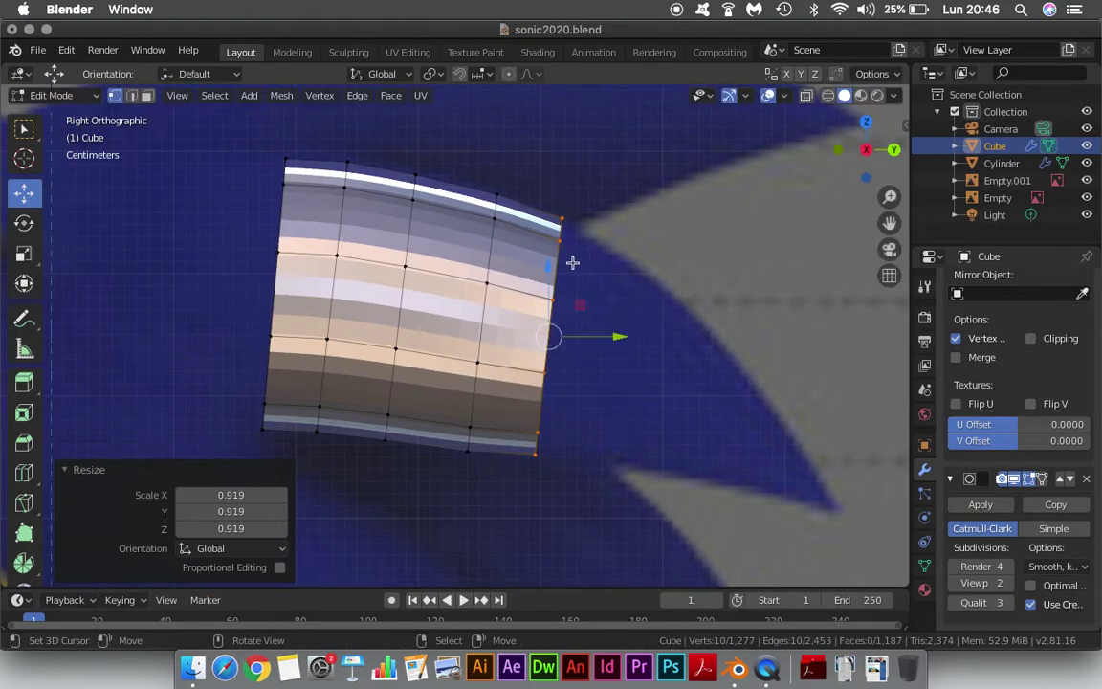
pyautogui.moveTo(555, 264); pyautogui.dragTo(553, 268)
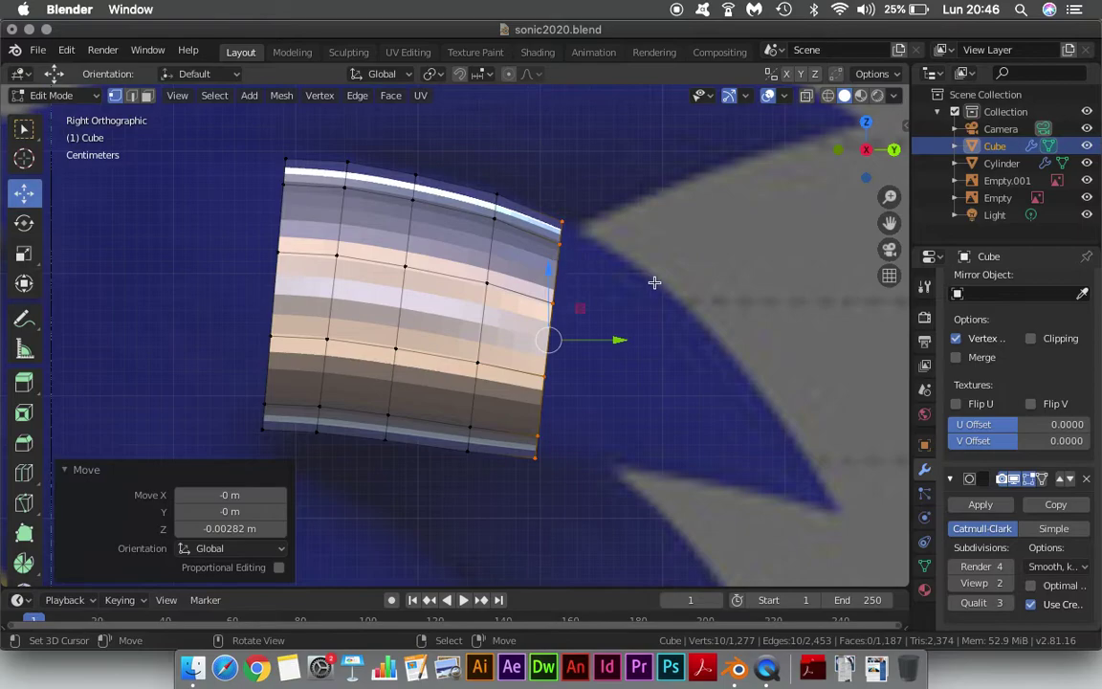
pyautogui.press('g')
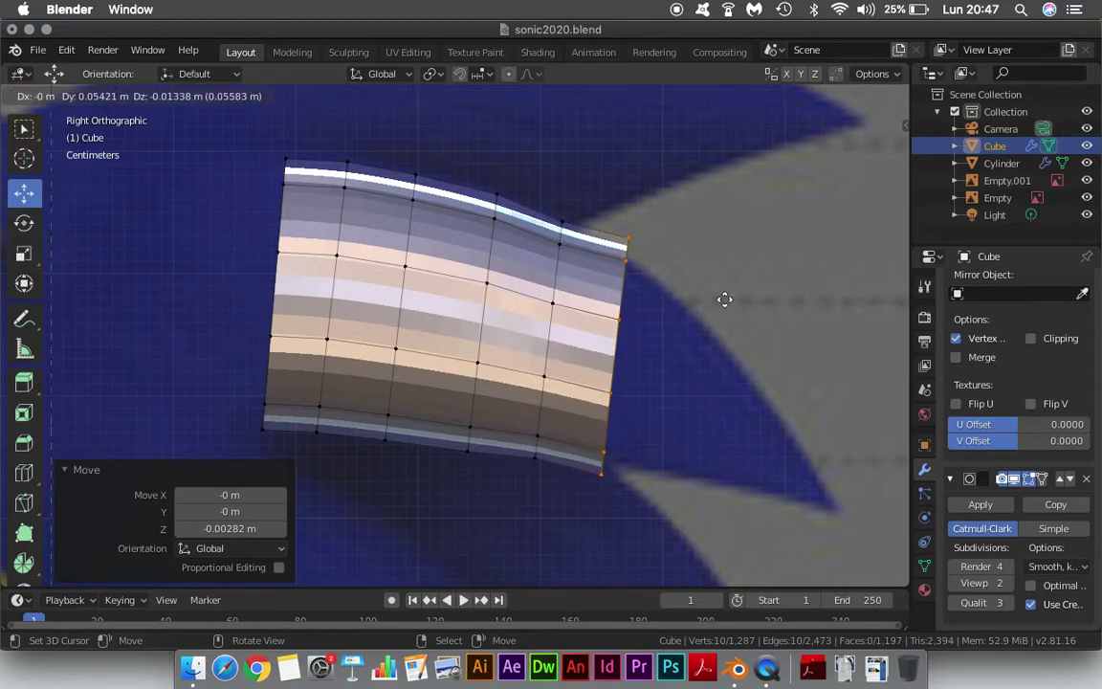
pyautogui.click(728, 291)
pyautogui.press('s')
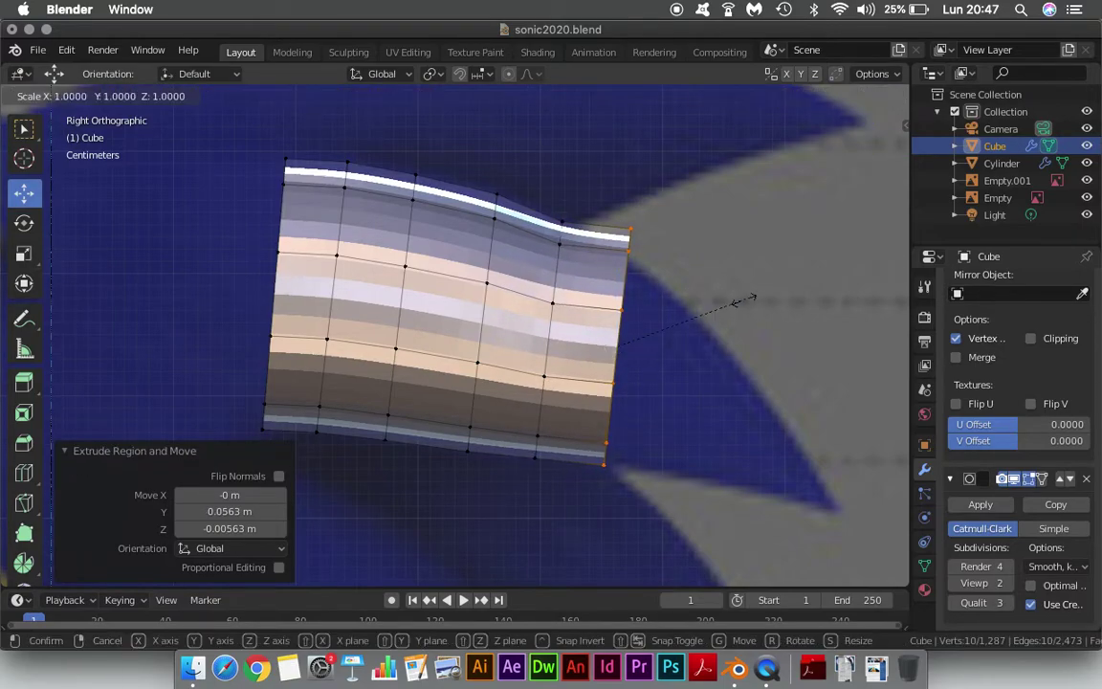
pyautogui.click(713, 308)
pyautogui.press('g')
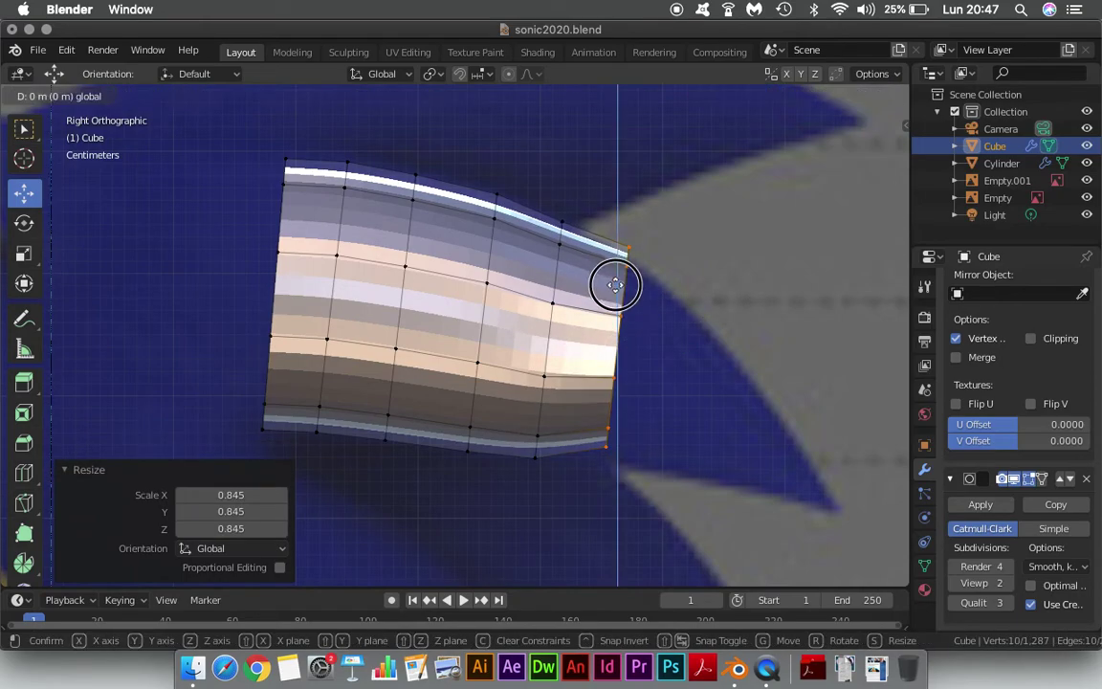
pyautogui.click(618, 291)
pyautogui.moveTo(687, 358); pyautogui.dragTo(694, 357)
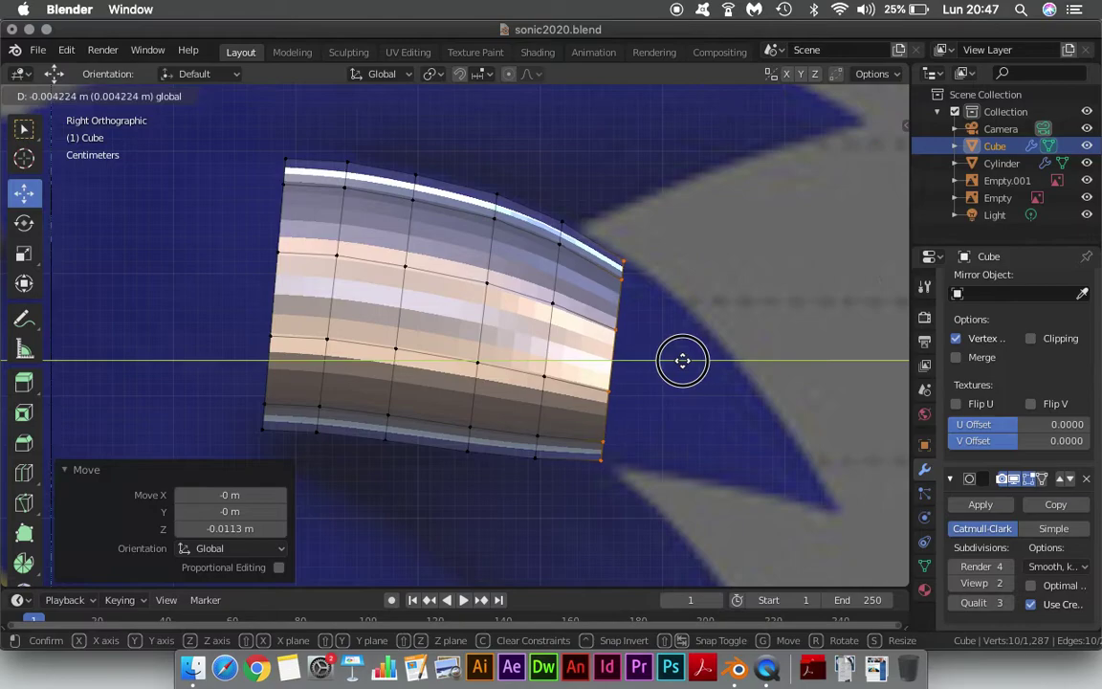
# Undo the extra section and tilt the end loop 5.38°.
pyautogui.press('g')
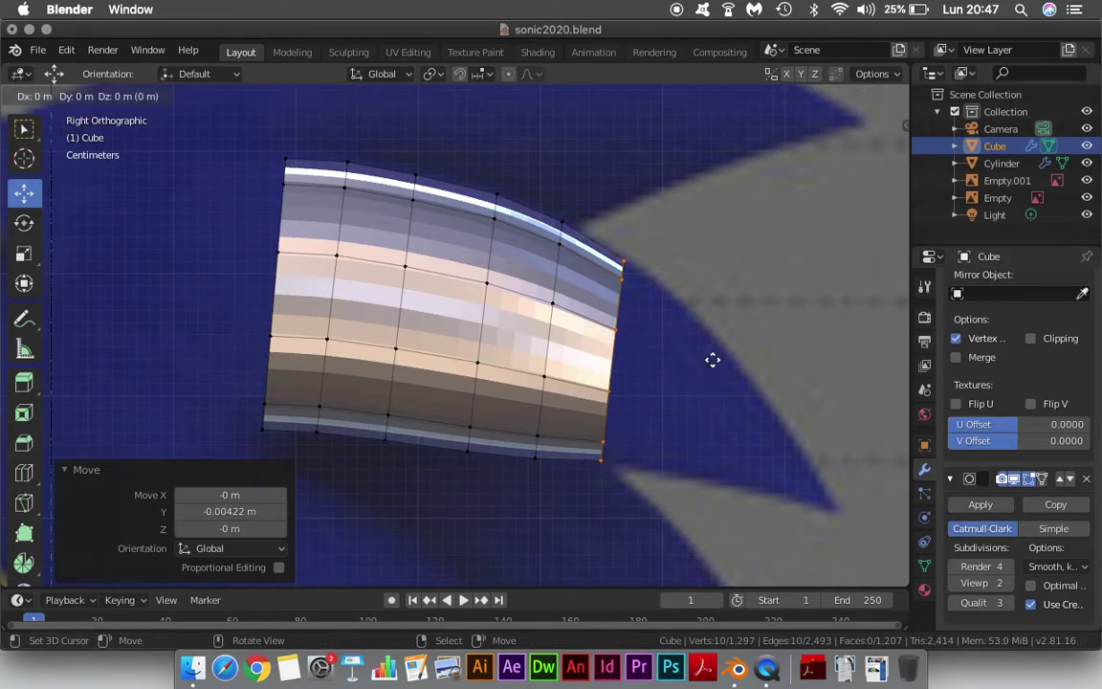
pyautogui.press('Escape')
pyautogui.hotkey('ctrl', 'z')
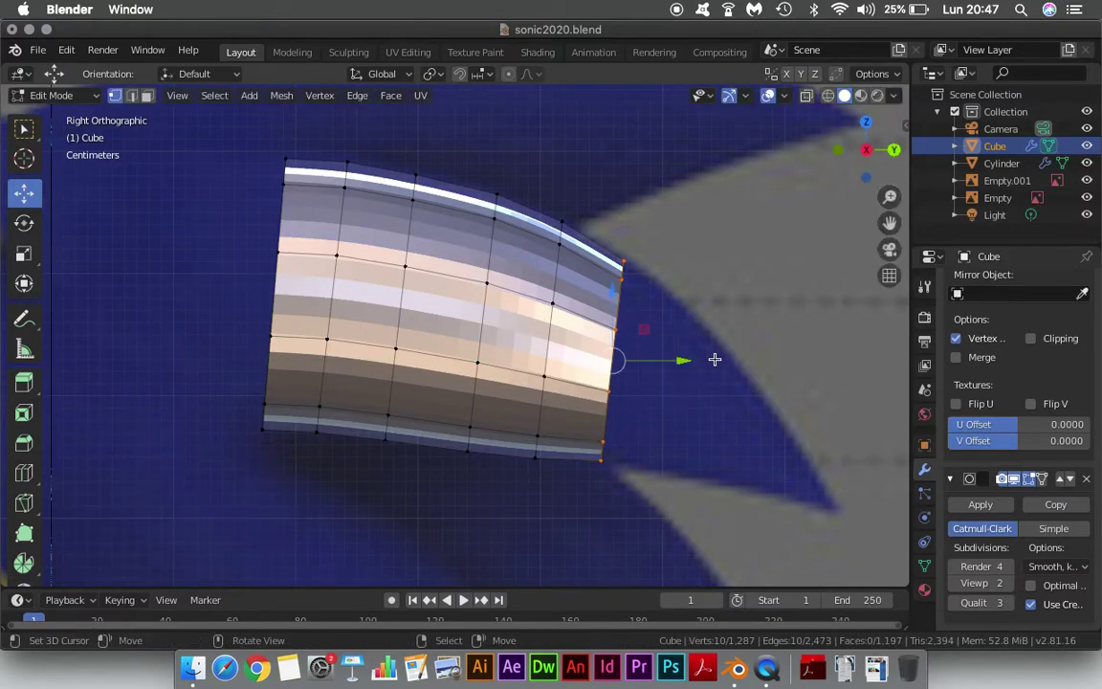
pyautogui.press('r')
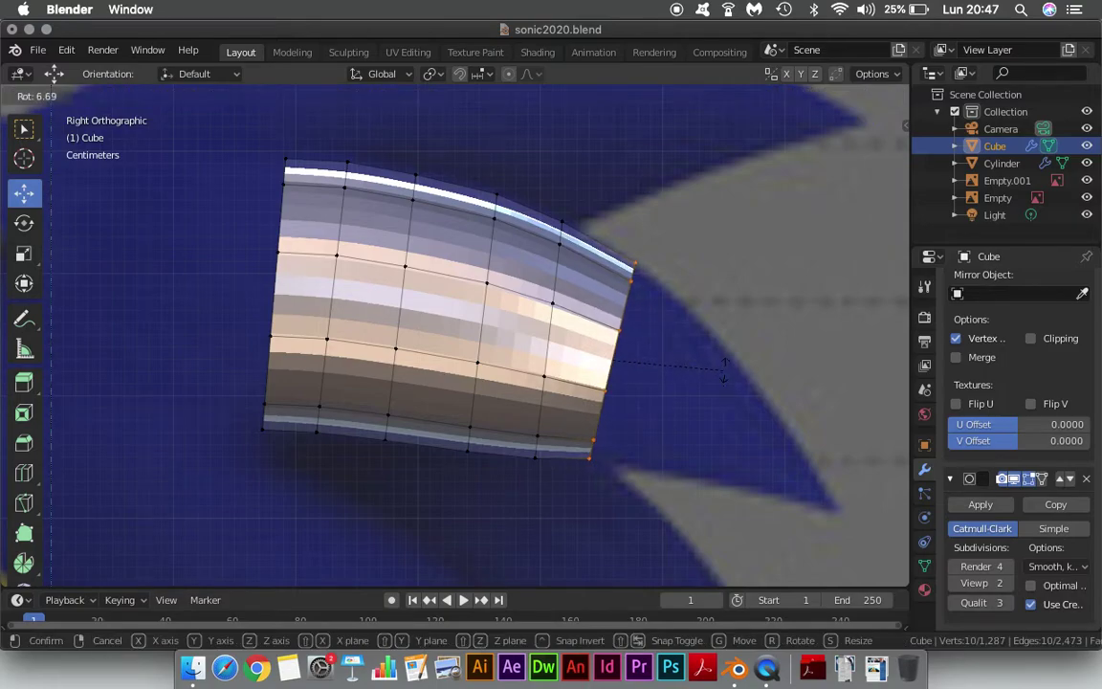
pyautogui.click(646, 334)
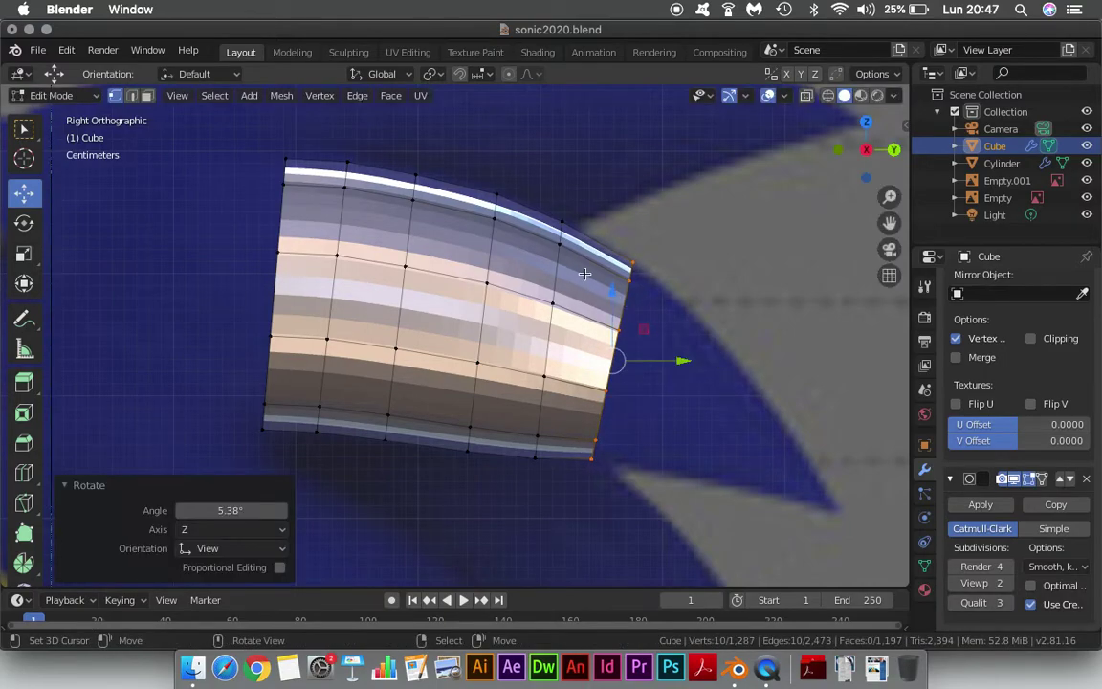
# Tilt the three inner edge loops about 5° each (5.07°, 4.58°) to smooth the quill's bend.
pyautogui.keyDown('alt'); pyautogui.click(556, 250); pyautogui.keyUp('alt')
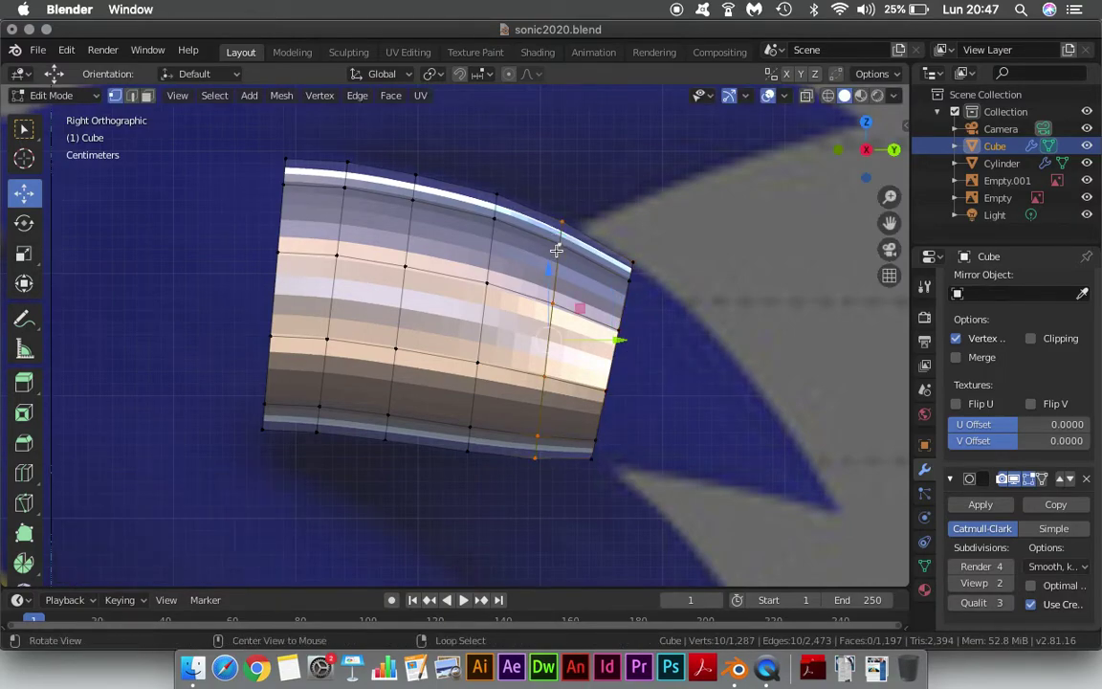
pyautogui.press('r')
pyautogui.click(653, 273)
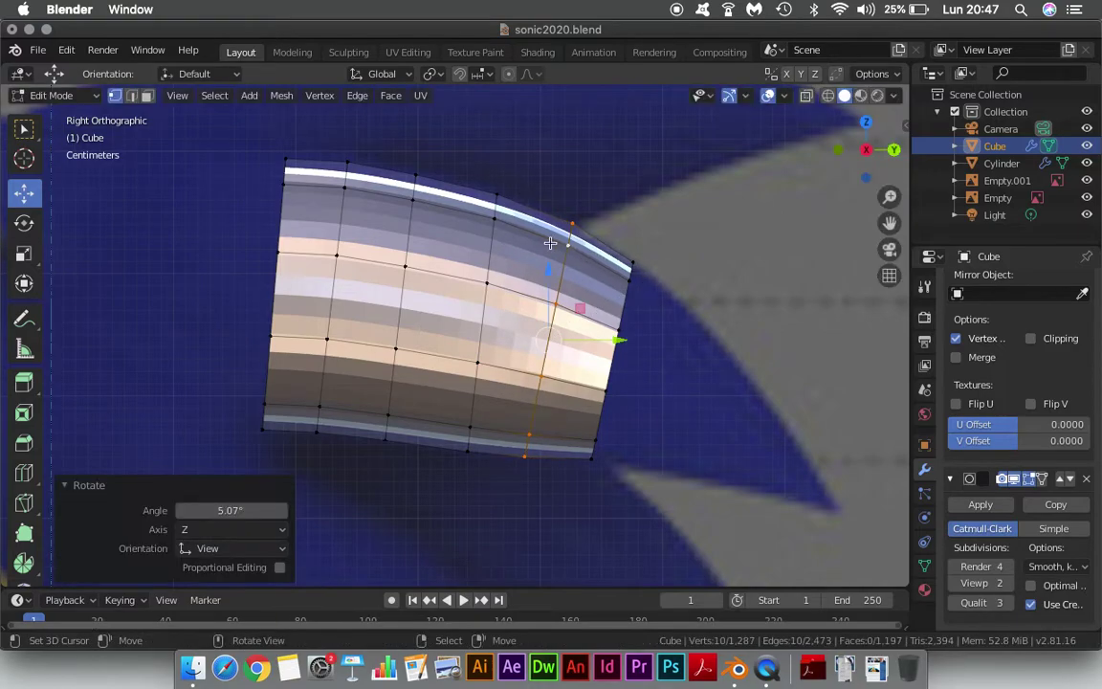
pyautogui.keyDown('alt'); pyautogui.click(497, 224); pyautogui.keyUp('alt')
pyautogui.press('r')
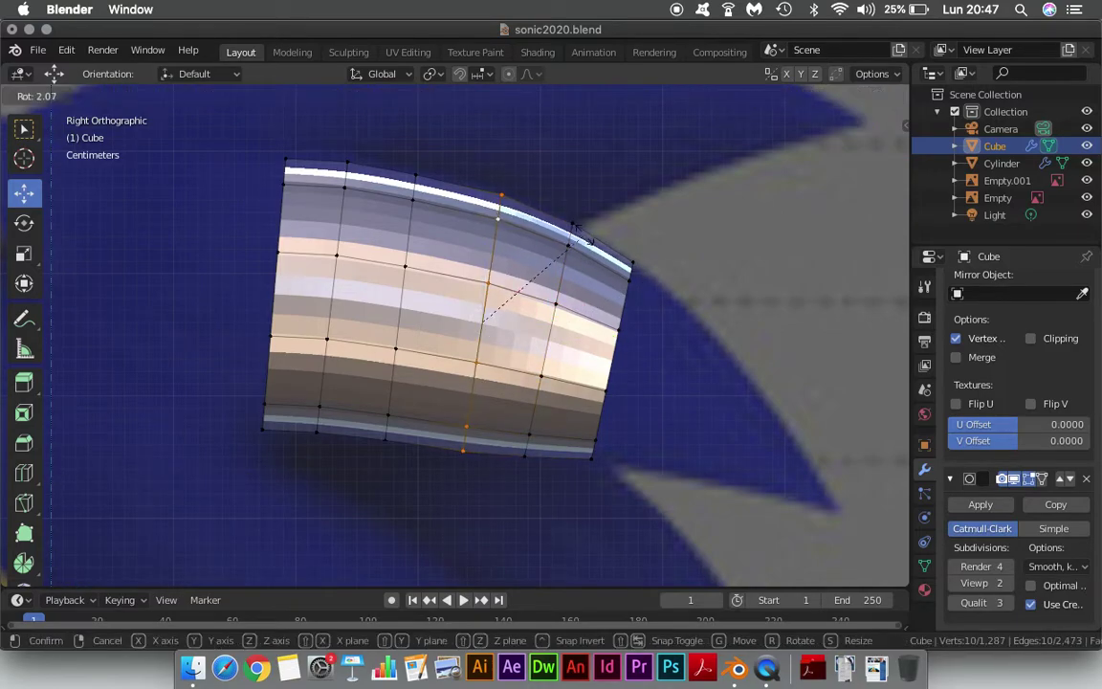
pyautogui.click(590, 237)
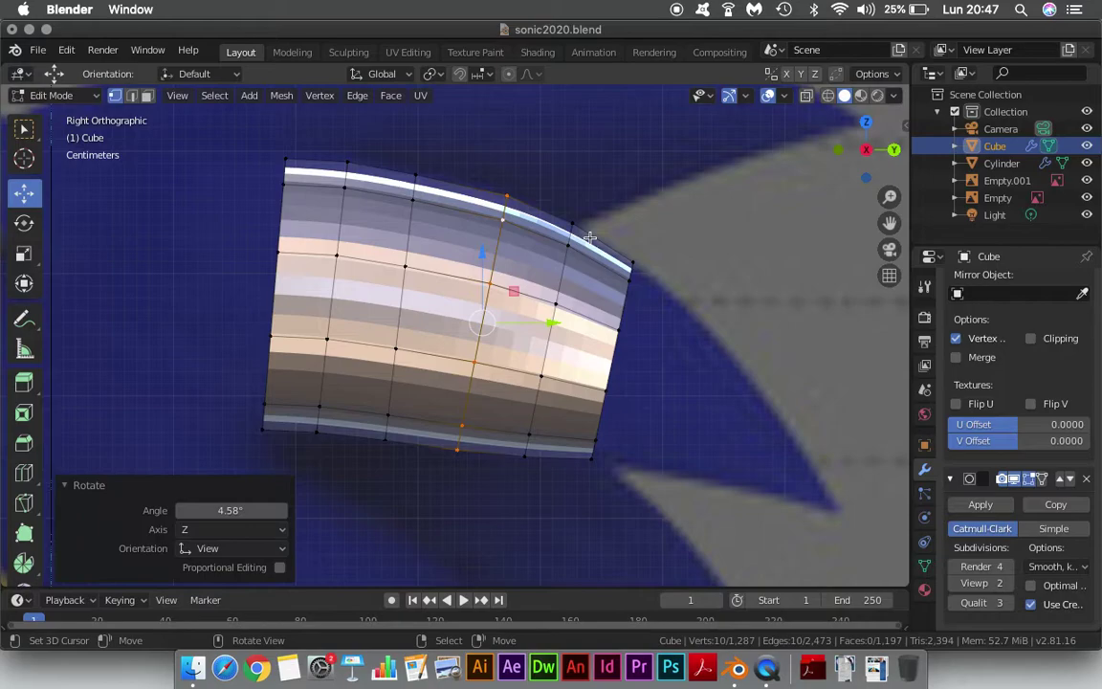
pyautogui.keyDown('alt'); pyautogui.click(412, 209); pyautogui.keyUp('alt')
pyautogui.press('r')
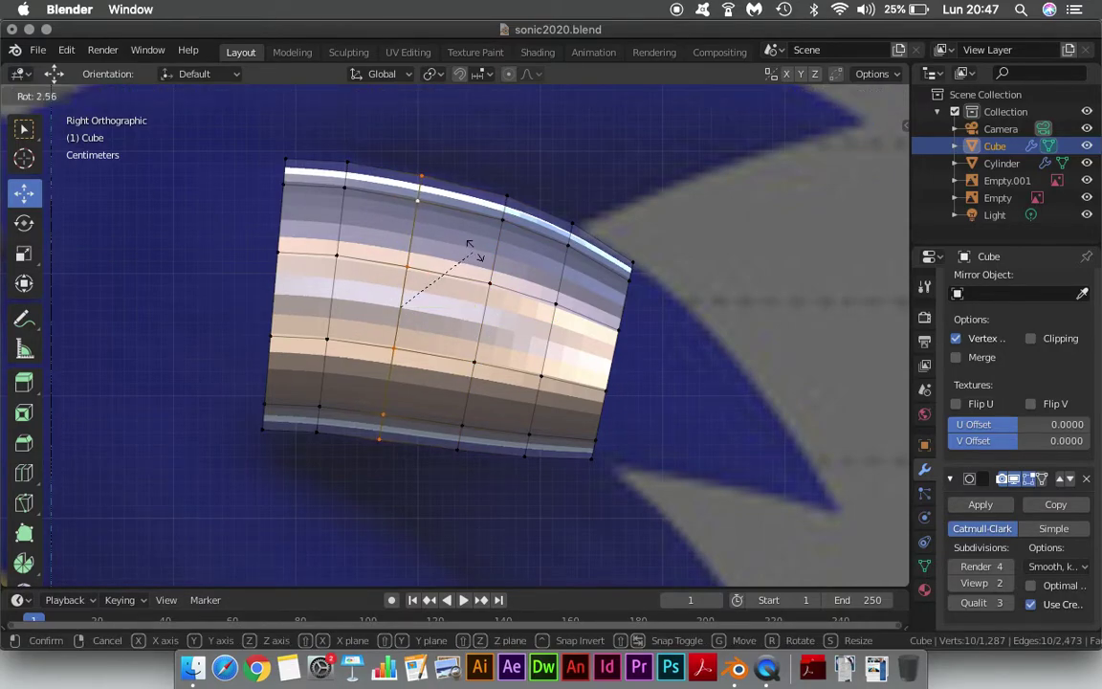
pyautogui.click(469, 245)
pyautogui.click(626, 277)
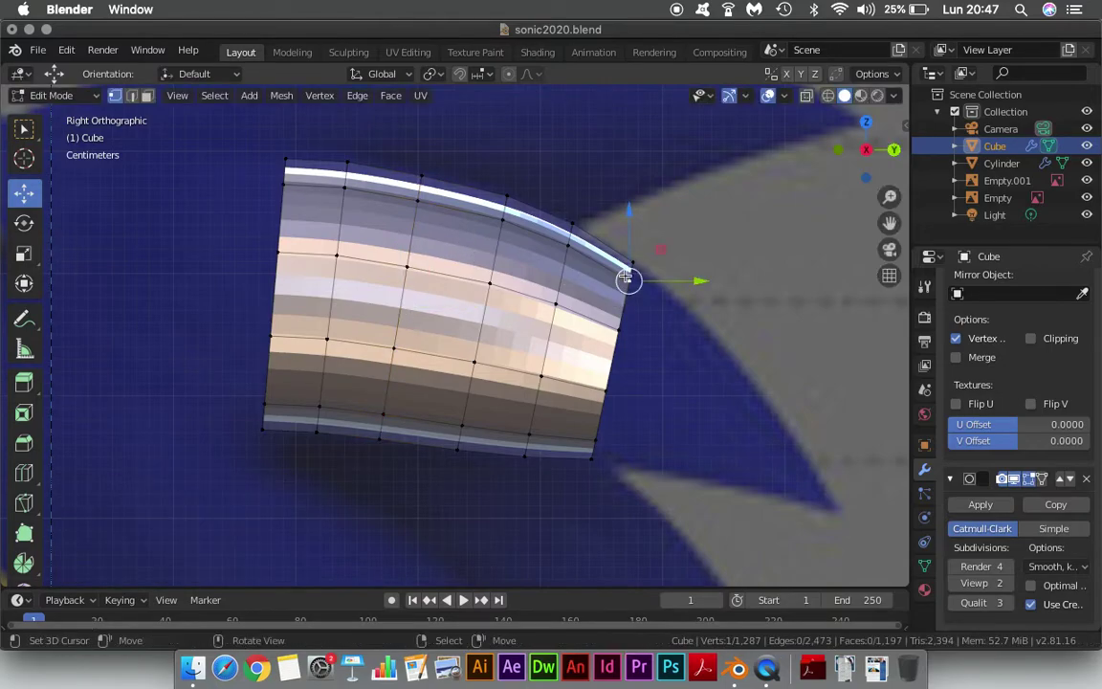
# Select the quill's end edge loop, enlarge it slightly and nudge it into place.
pyautogui.keyDown('alt'); pyautogui.click(622, 326); pyautogui.keyUp('alt')
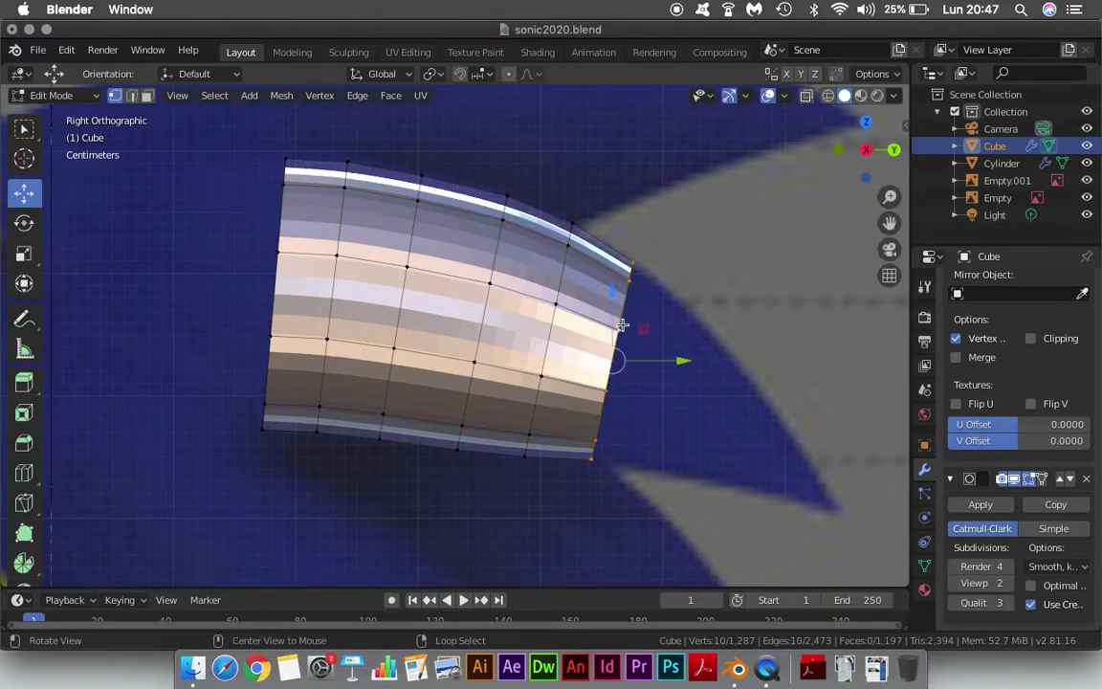
pyautogui.press('s')
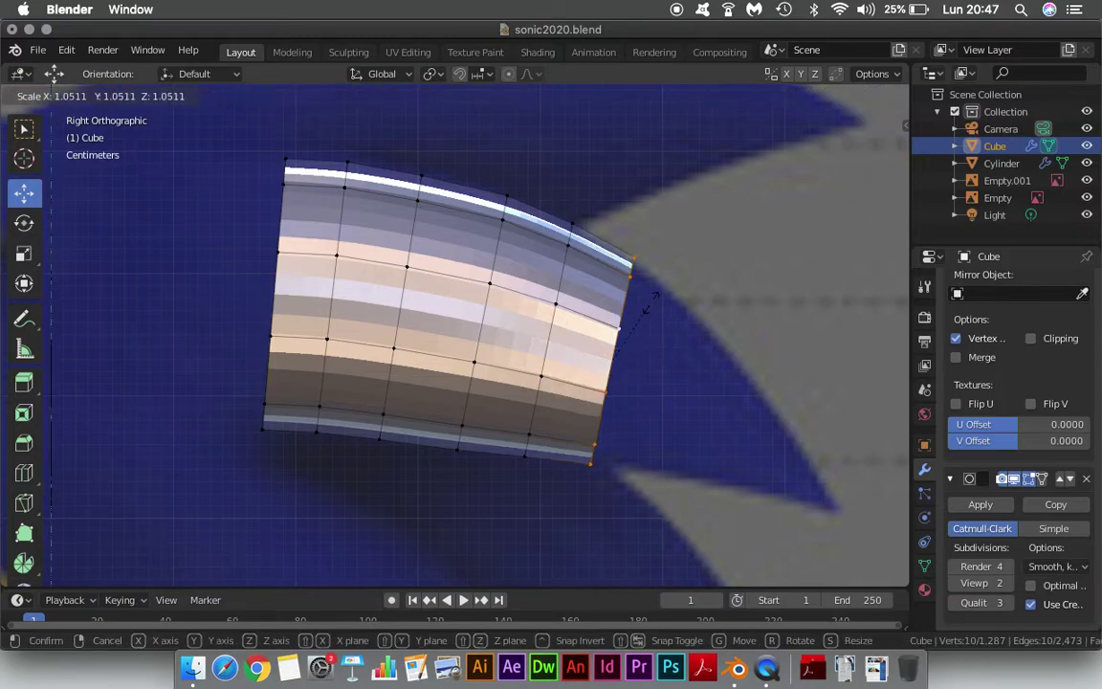
pyautogui.click(651, 302)
pyautogui.press('g')
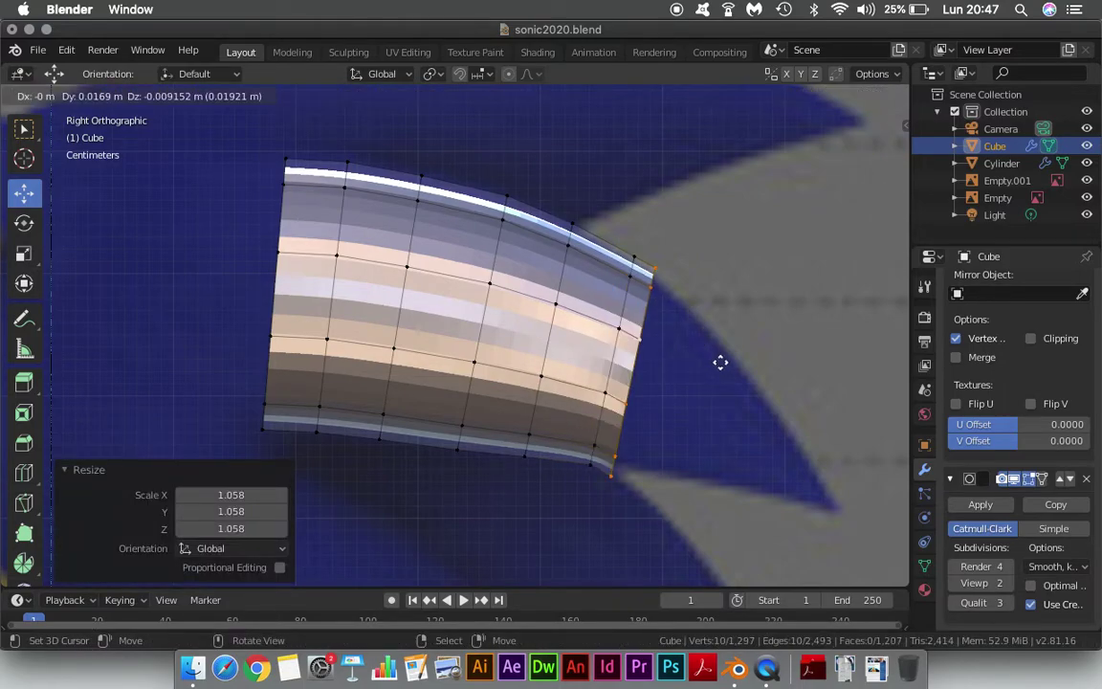
pyautogui.click(736, 362)
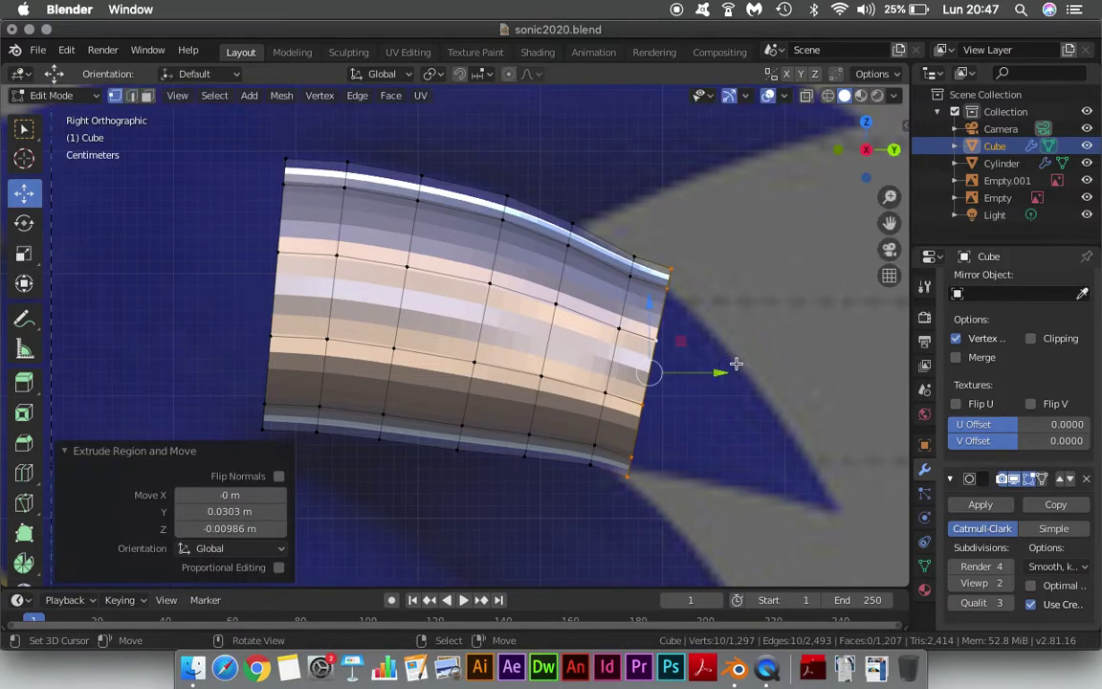
pyautogui.hotkey('ctrl', 'z')
pyautogui.moveTo(686, 361); pyautogui.dragTo(669, 362)
pyautogui.moveTo(596, 290); pyautogui.dragTo(595, 283)
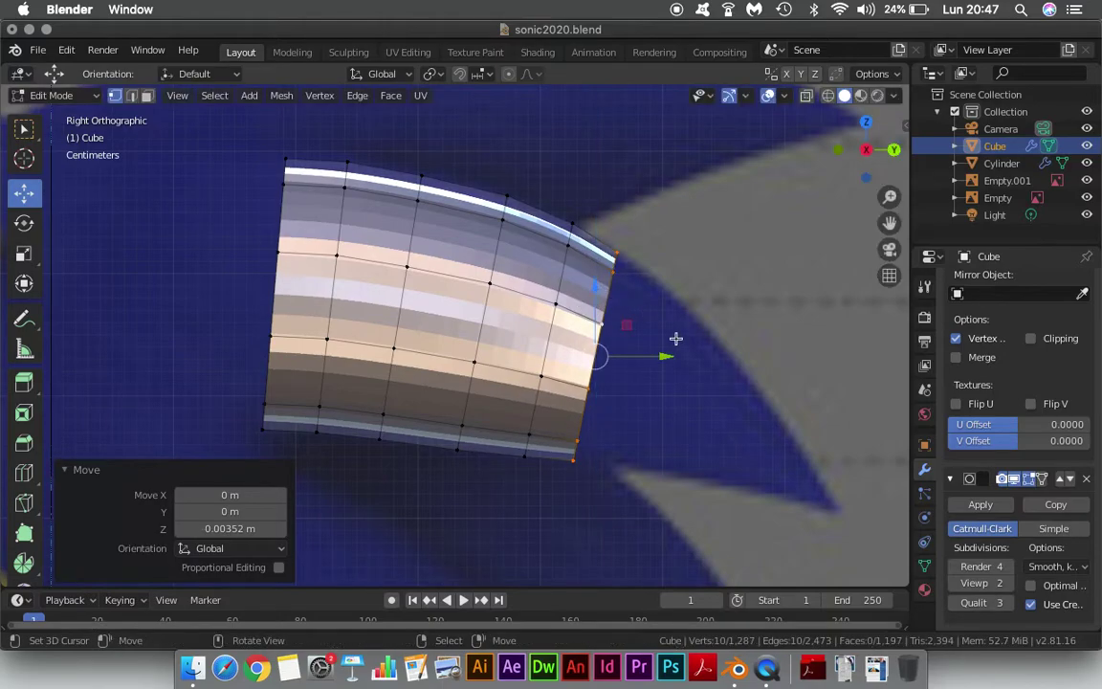
# Extrude two tapering quill sections, scaled to 0.861 and 0.881, with a slight tilt.
pyautogui.press('e')
pyautogui.click(724, 358)
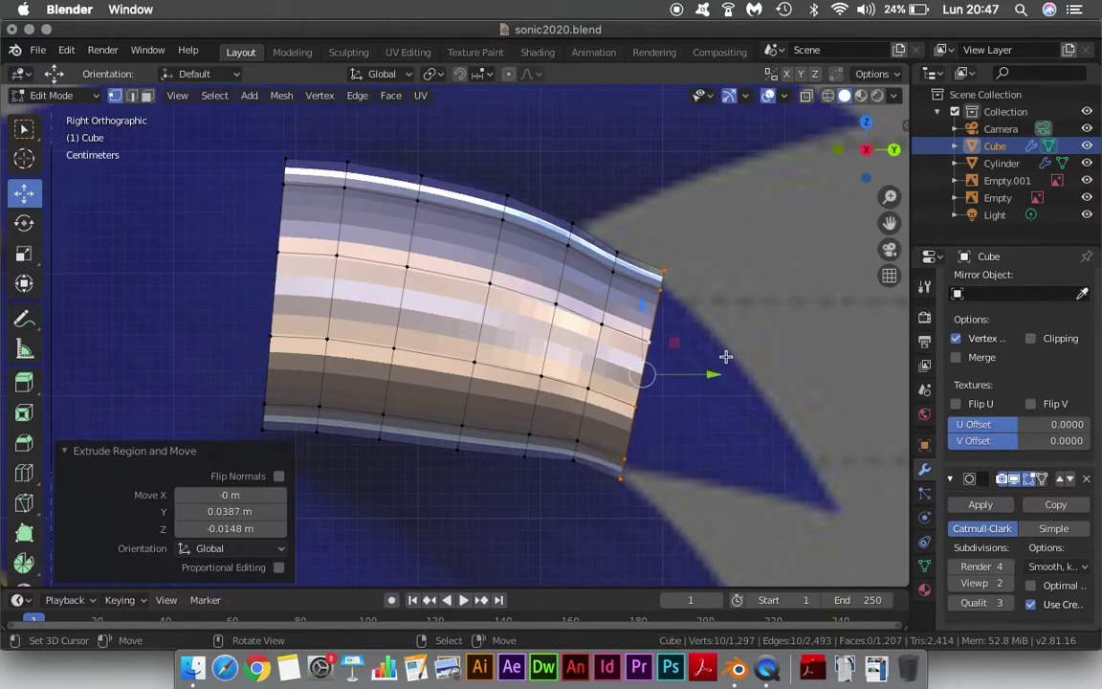
pyautogui.press('s')
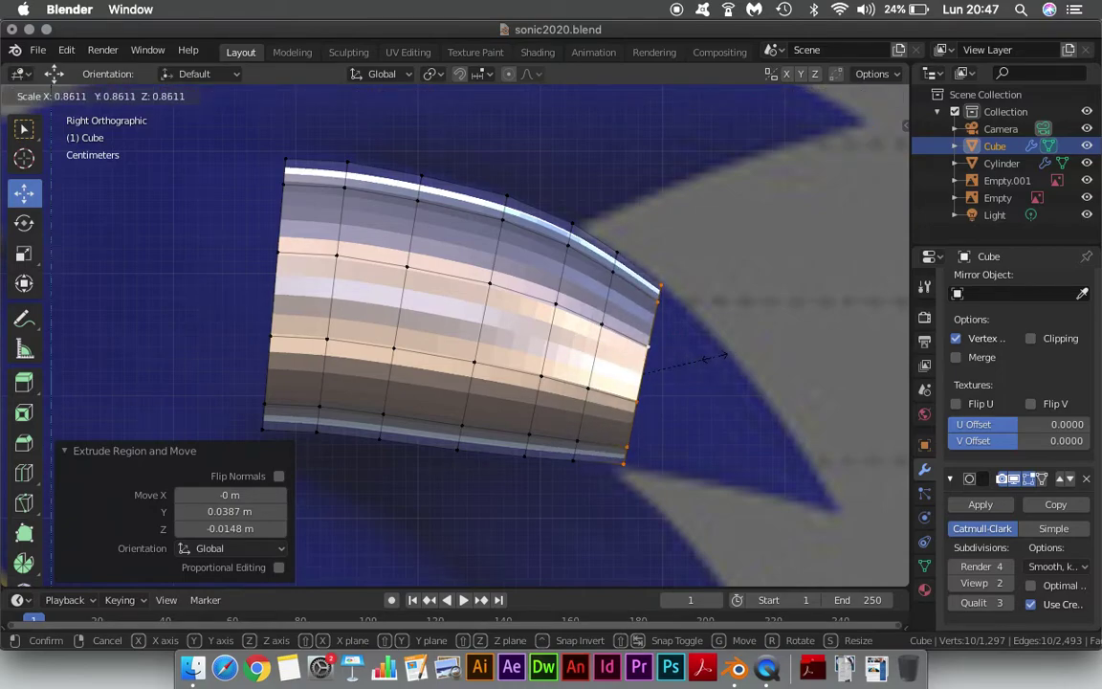
pyautogui.click(689, 342)
pyautogui.moveTo(641, 306); pyautogui.dragTo(637, 305)
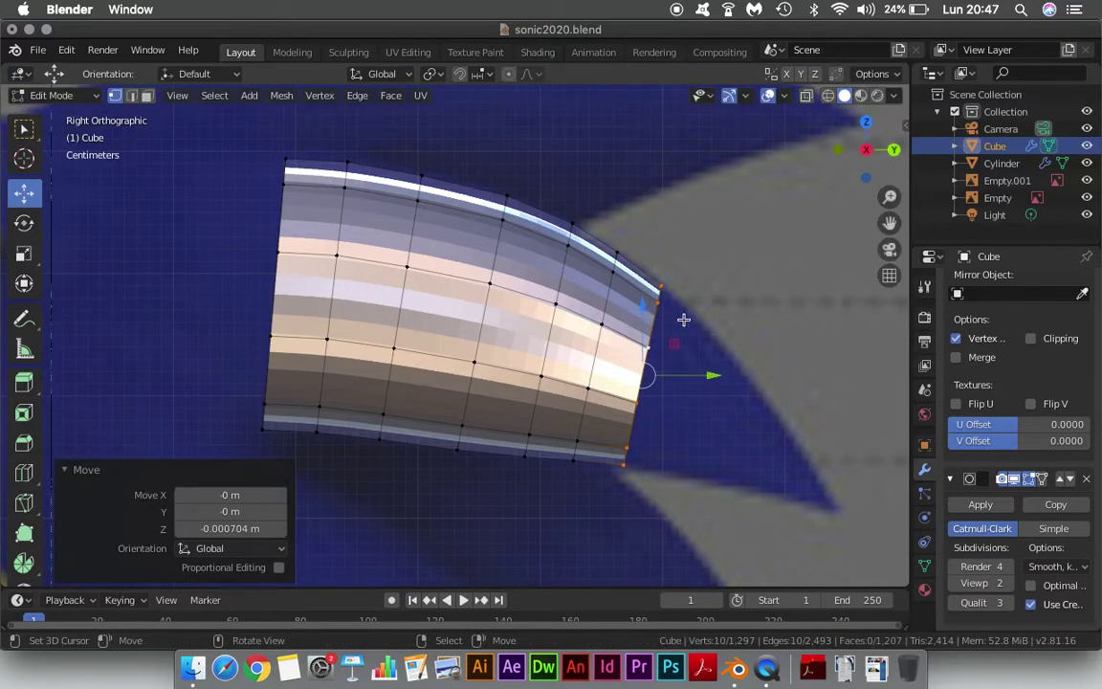
pyautogui.press('r')
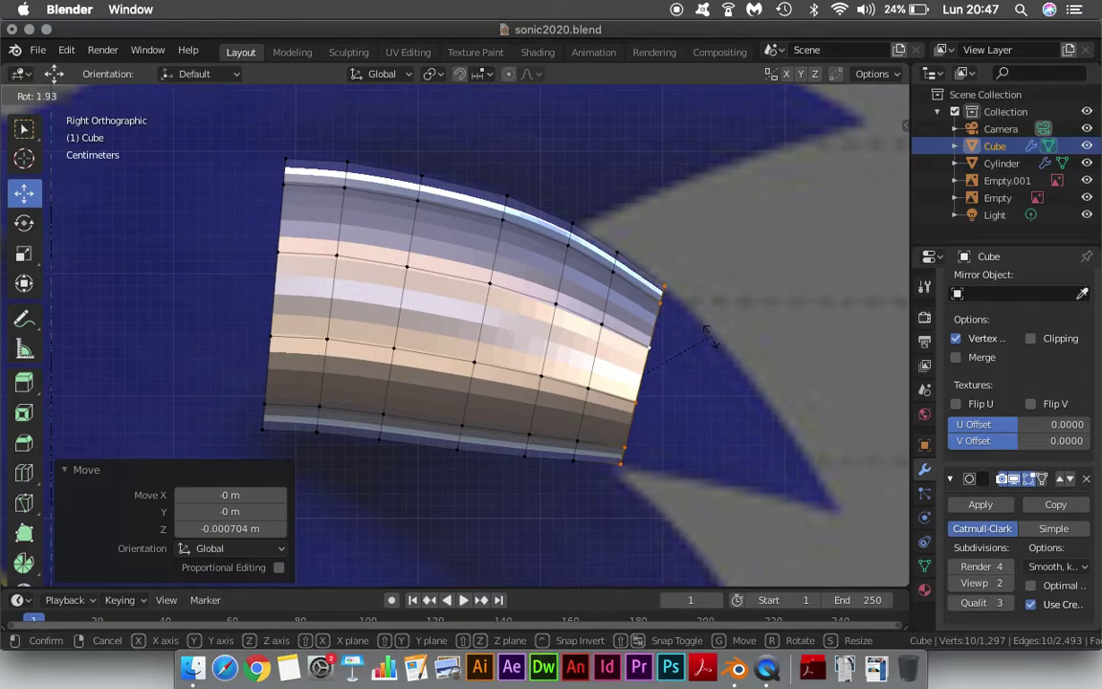
pyautogui.click(716, 352)
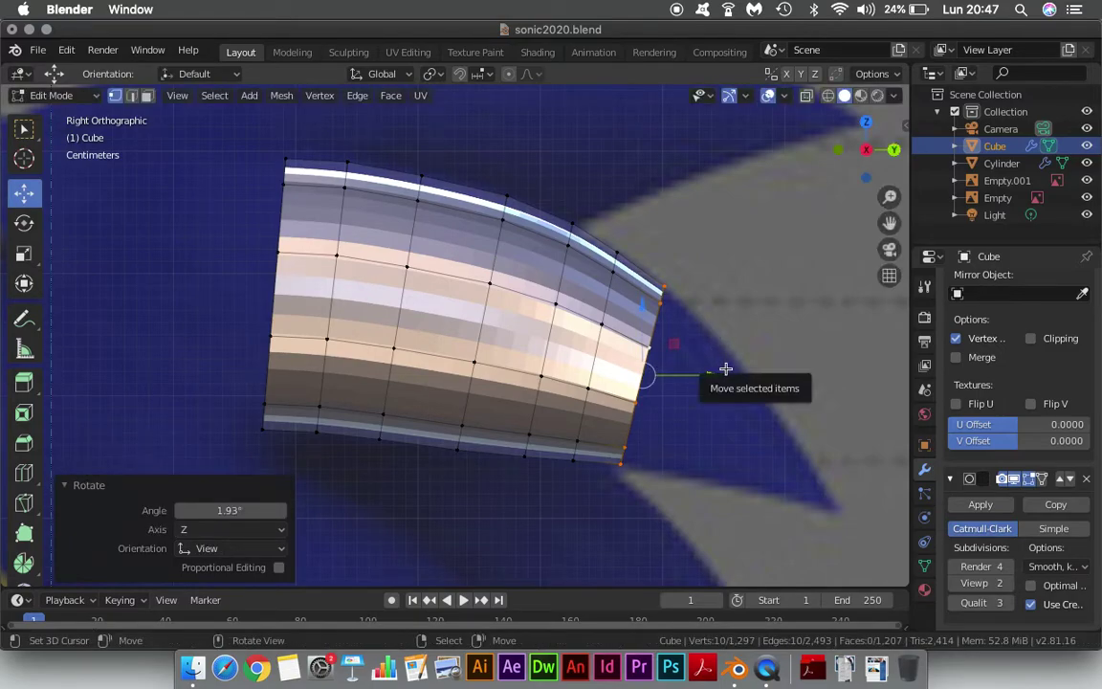
pyautogui.moveTo(737, 376)
pyautogui.mouseDown()
pyautogui.moveTo(789, 397)
pyautogui.moveTo(779, 390)
pyautogui.mouseUp()
pyautogui.press('s')
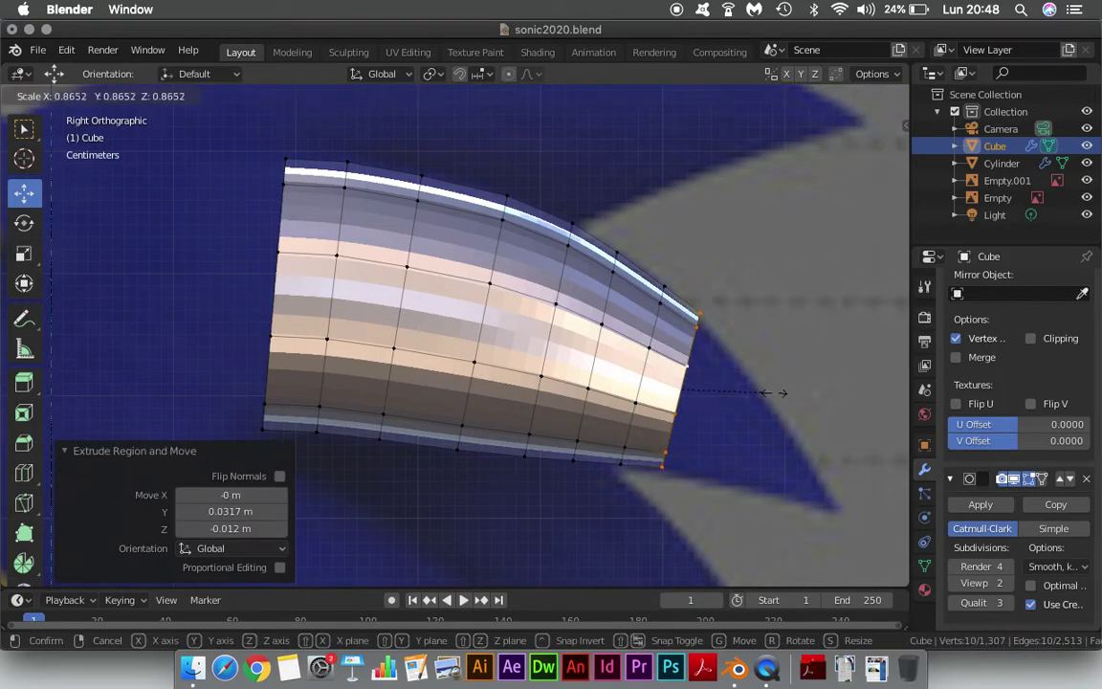
pyautogui.click(777, 389)
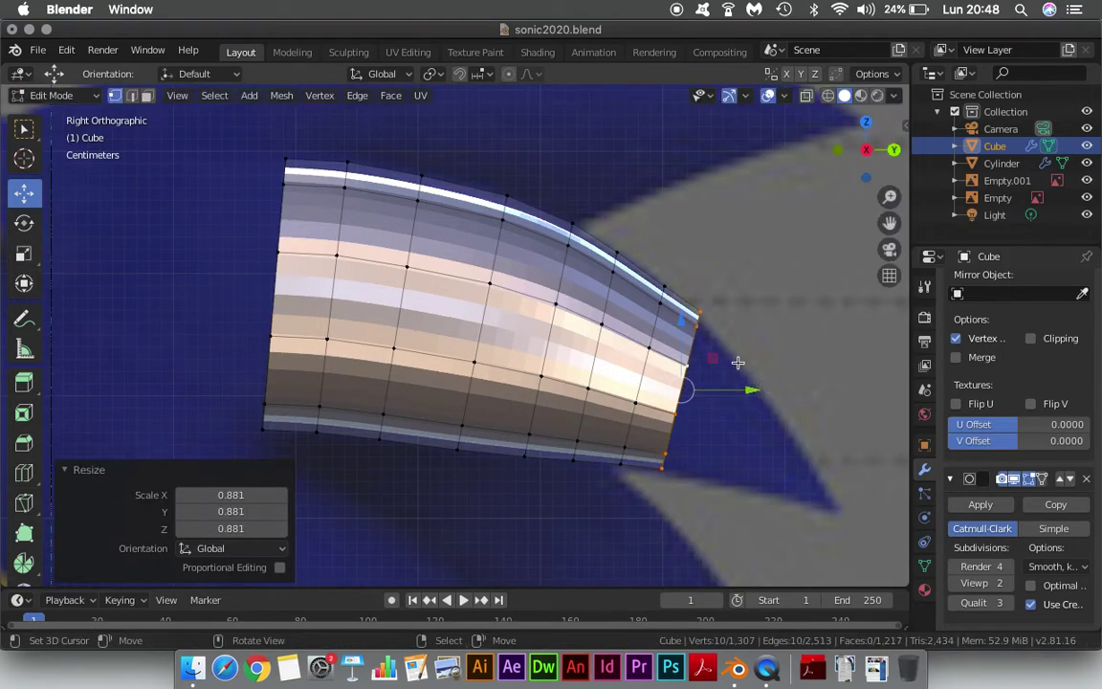
pyautogui.moveTo(684, 325); pyautogui.dragTo(685, 330)
# Extrude another tip ring, shrink it to 0.858 and lower it slightly along Z.
pyautogui.press('e')
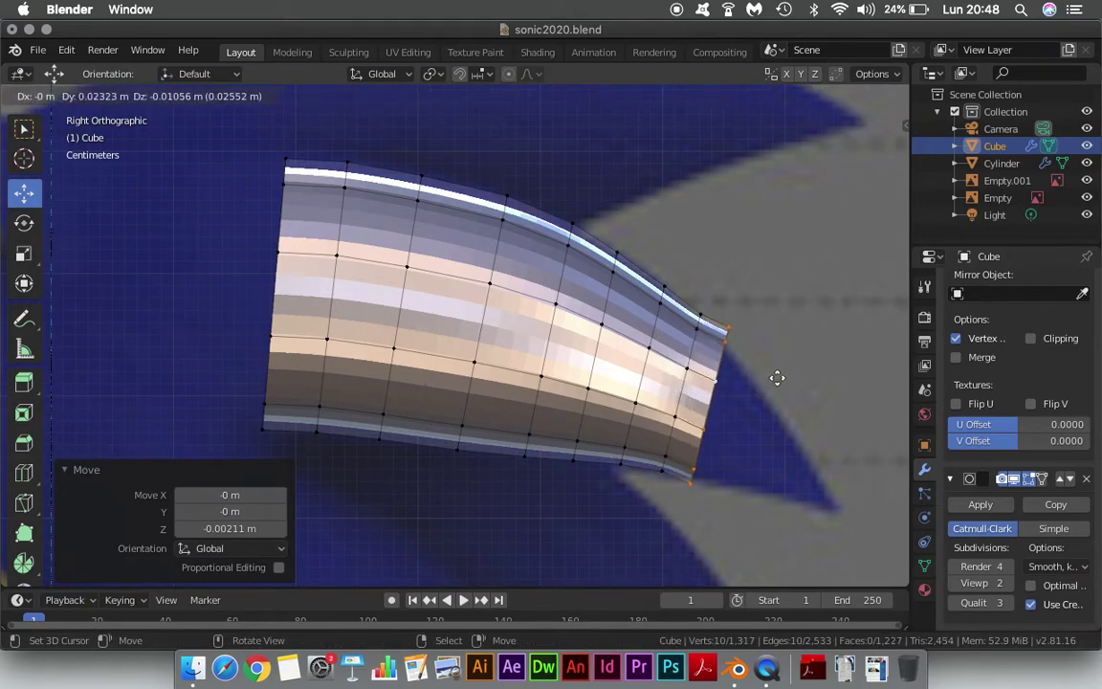
pyautogui.click(778, 378)
pyautogui.press('s')
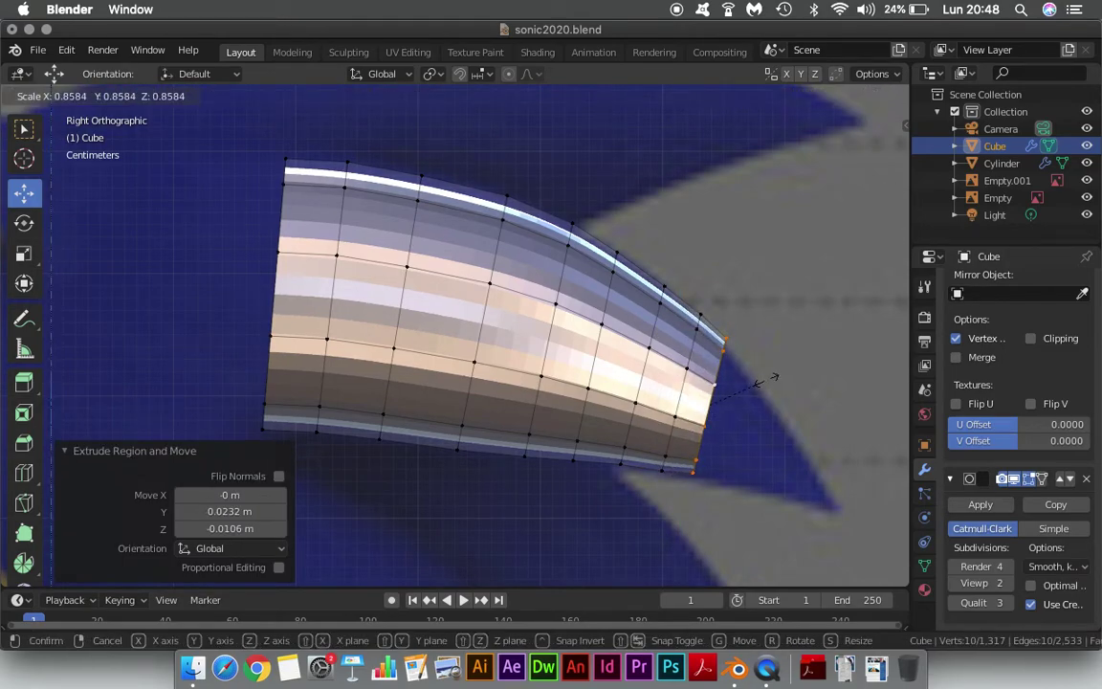
pyautogui.click(710, 356)
pyautogui.press('g')
pyautogui.press('z')
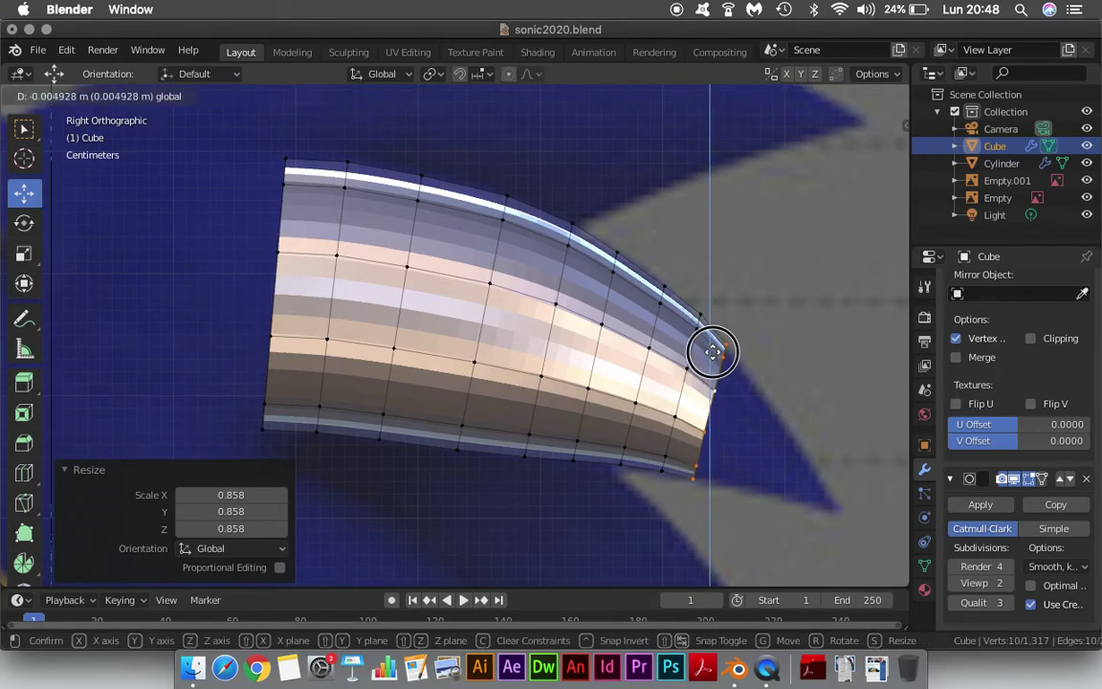
pyautogui.click(734, 363)
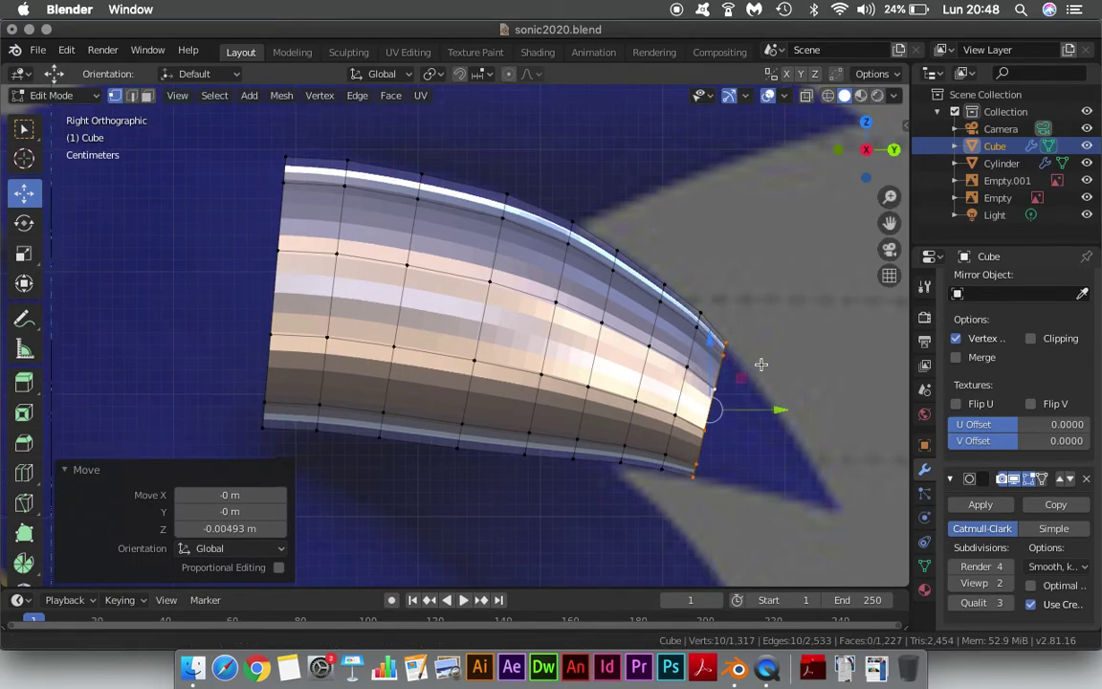
pyautogui.keyDown('shift'); pyautogui.moveTo(762, 364); pyautogui.dragTo(659, 305, button='middle'); pyautogui.keyUp('shift')
# Extrude a new tip ring, shift it along Z and Y, and shrink it to 0.775.
pyautogui.press('g')
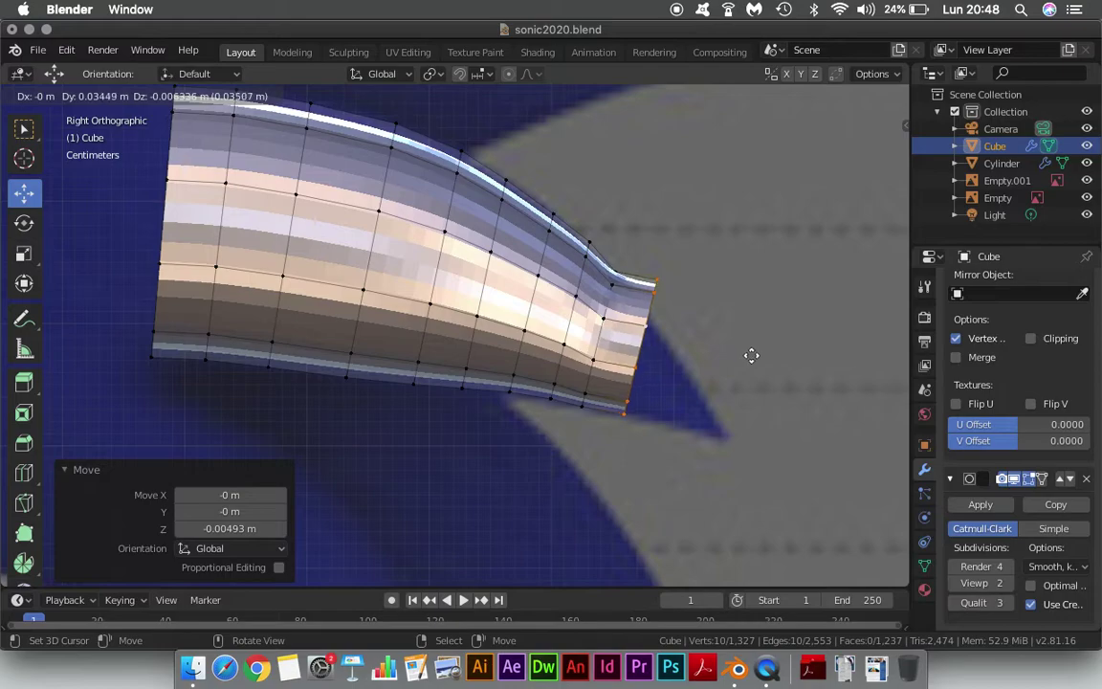
pyautogui.click(751, 355)
pyautogui.press('g')
pyautogui.press('z')
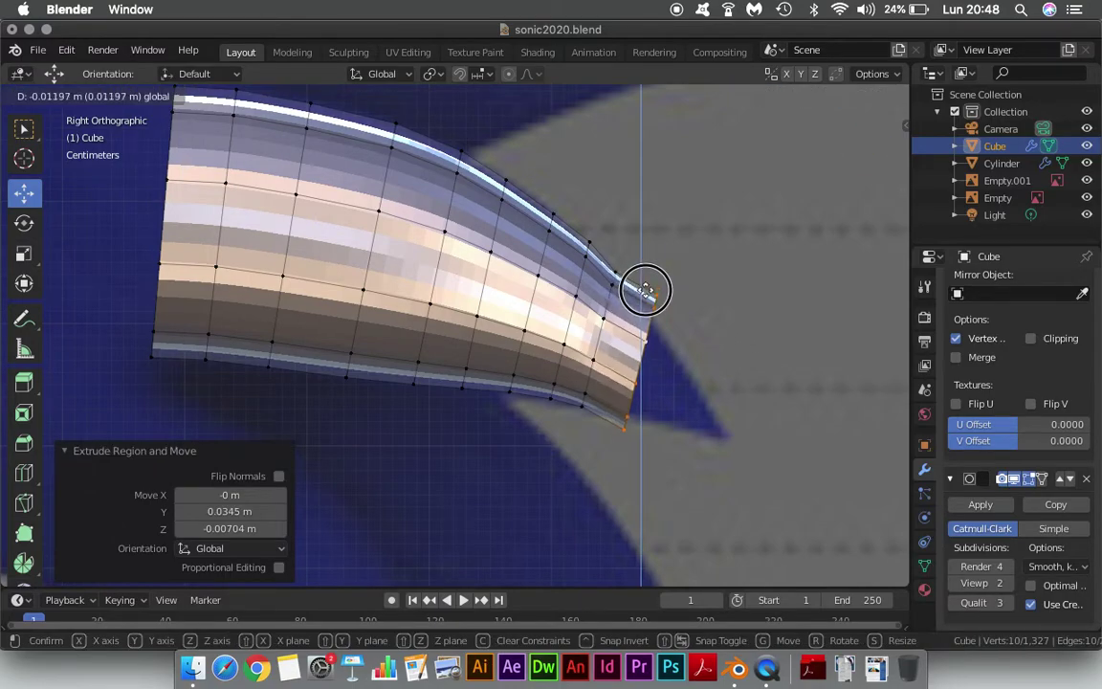
pyautogui.click(647, 294)
pyautogui.press('g')
pyautogui.press('y')
pyautogui.click(708, 356)
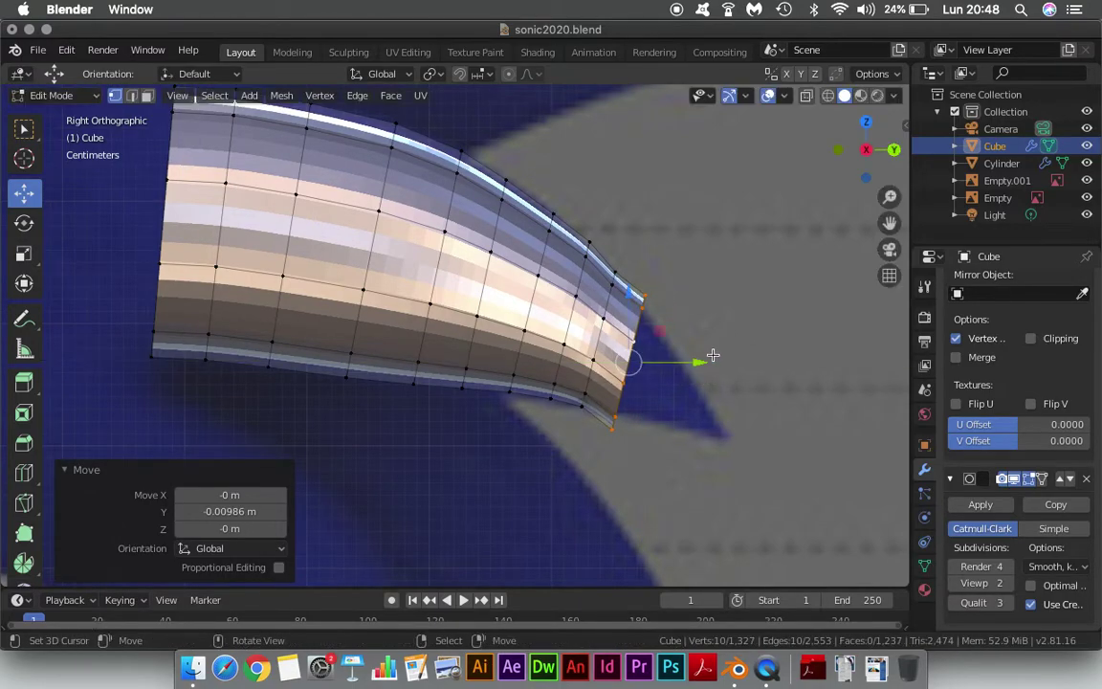
pyautogui.press('s')
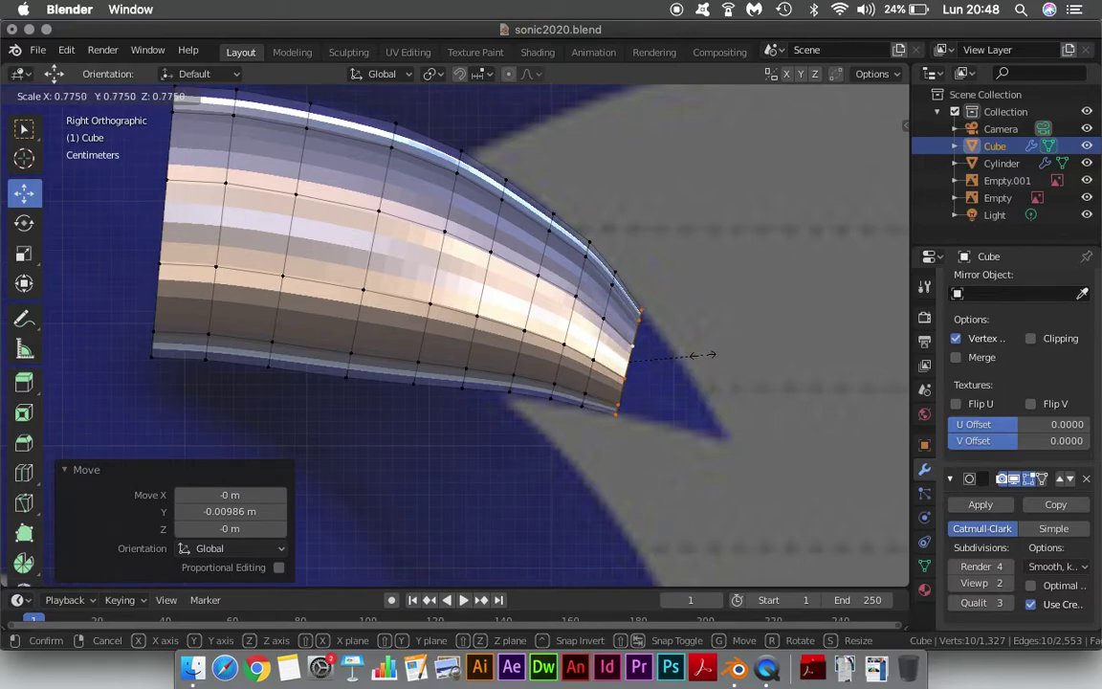
pyautogui.click(707, 355)
pyautogui.moveTo(634, 295); pyautogui.dragTo(634, 294)
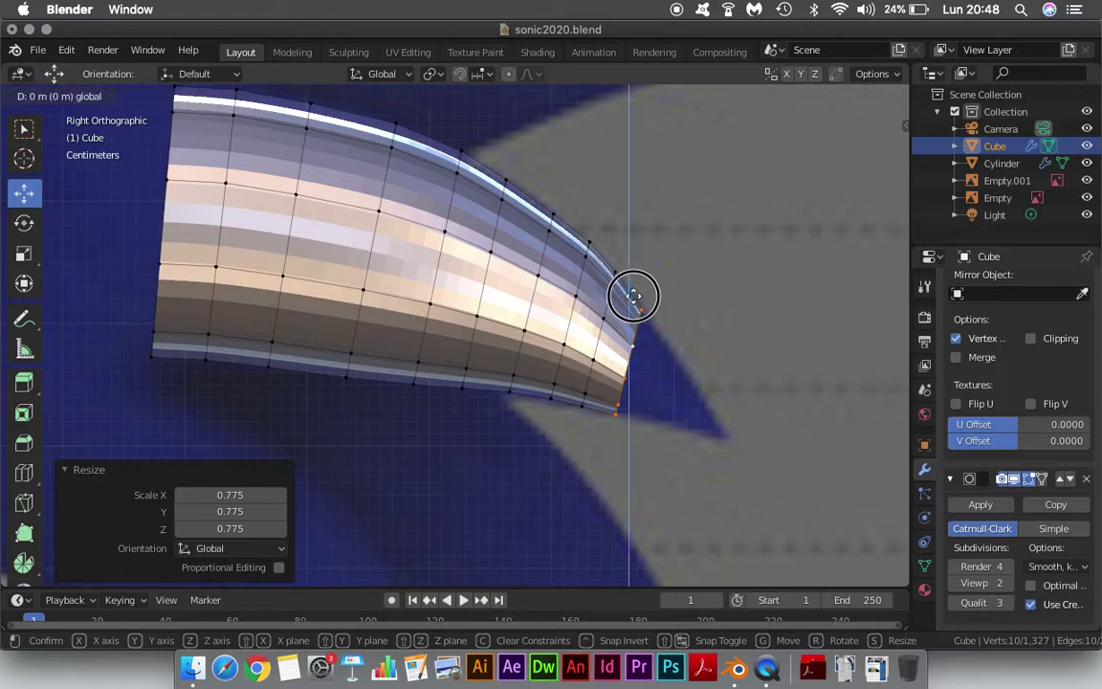
pyautogui.click(633, 295)
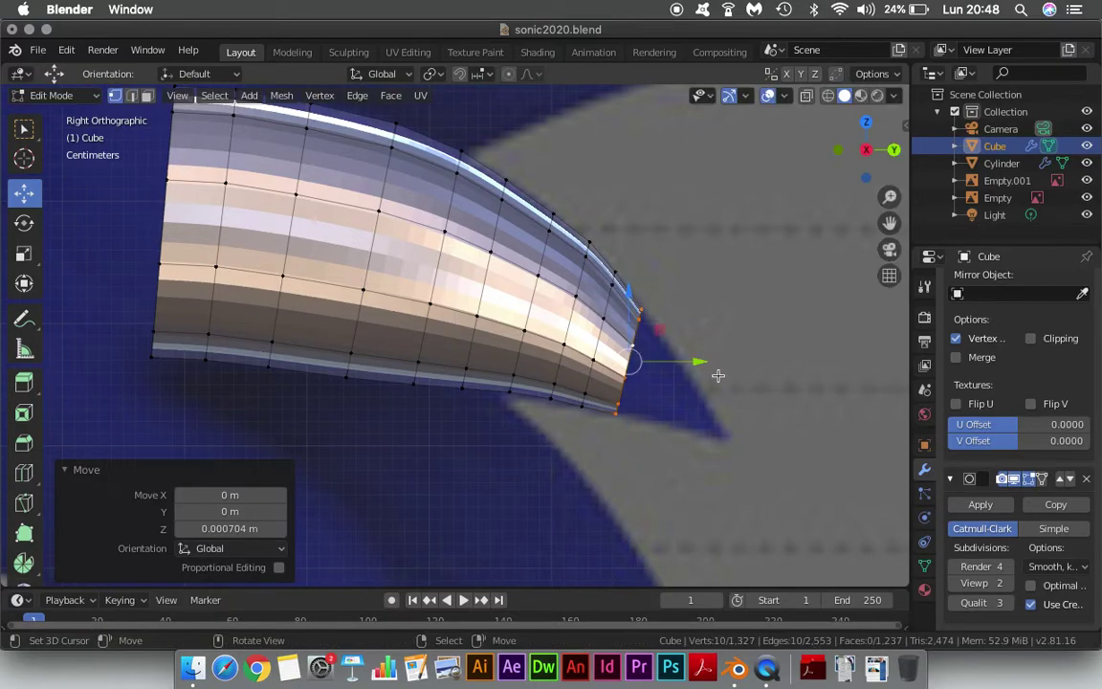
# Tilt the end ring 5.47° and shift it slightly back and up.
pyautogui.press('e')
pyautogui.click(726, 384)
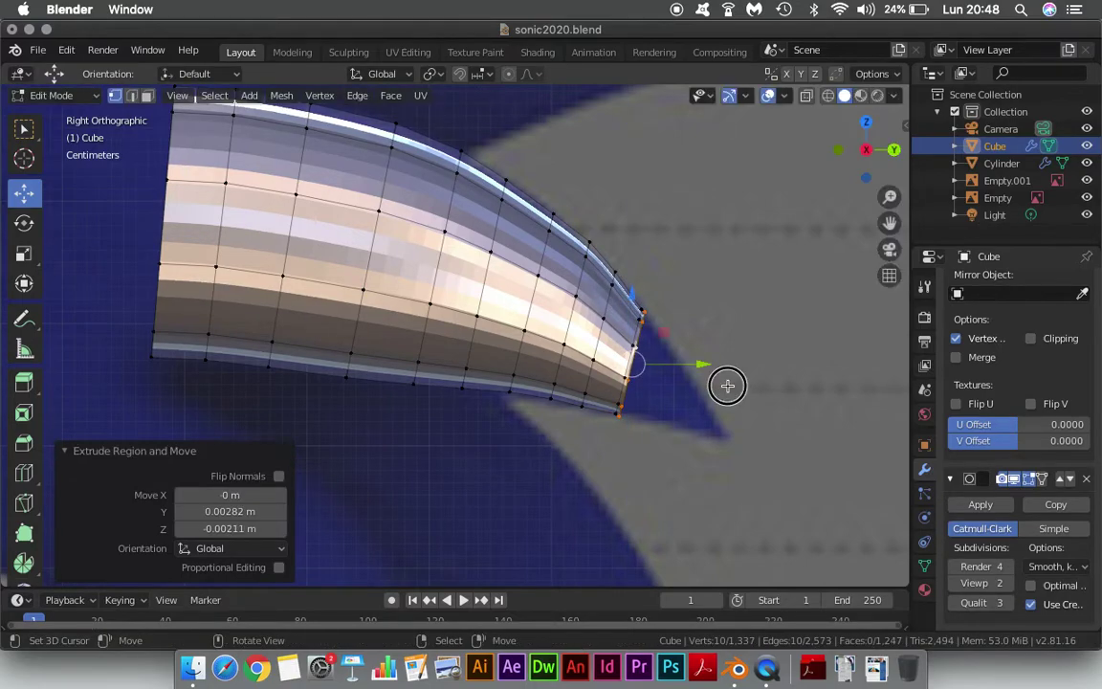
pyautogui.hotkey('ctrl', 'z')
pyautogui.press('r')
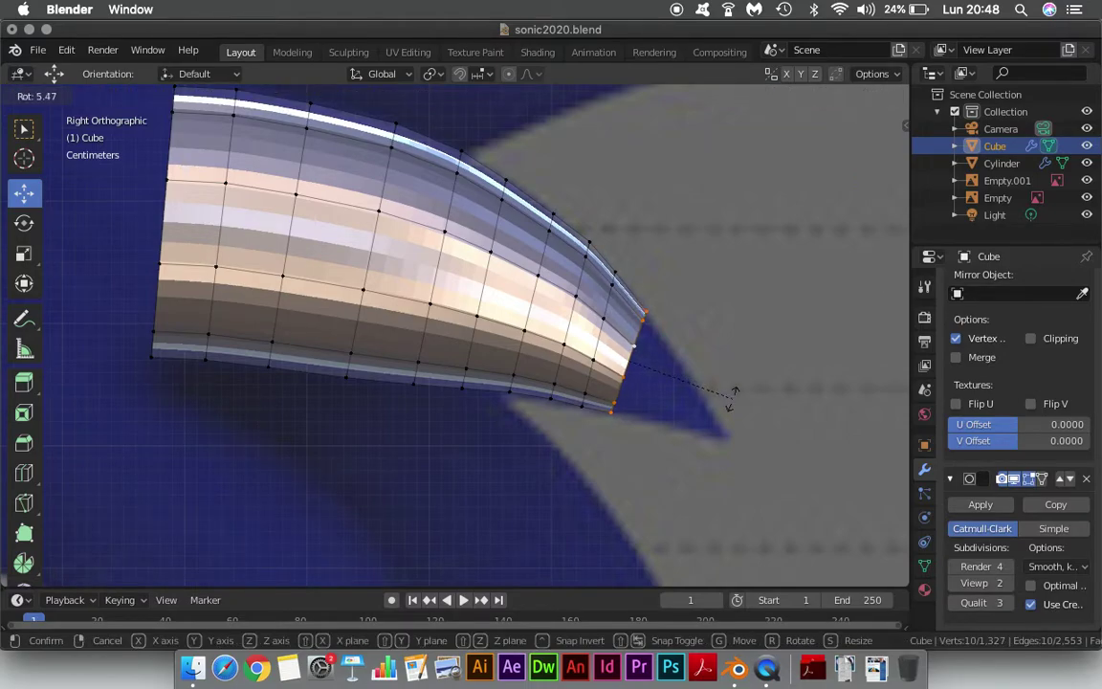
pyautogui.click(734, 392)
pyautogui.moveTo(693, 362); pyautogui.dragTo(690, 363)
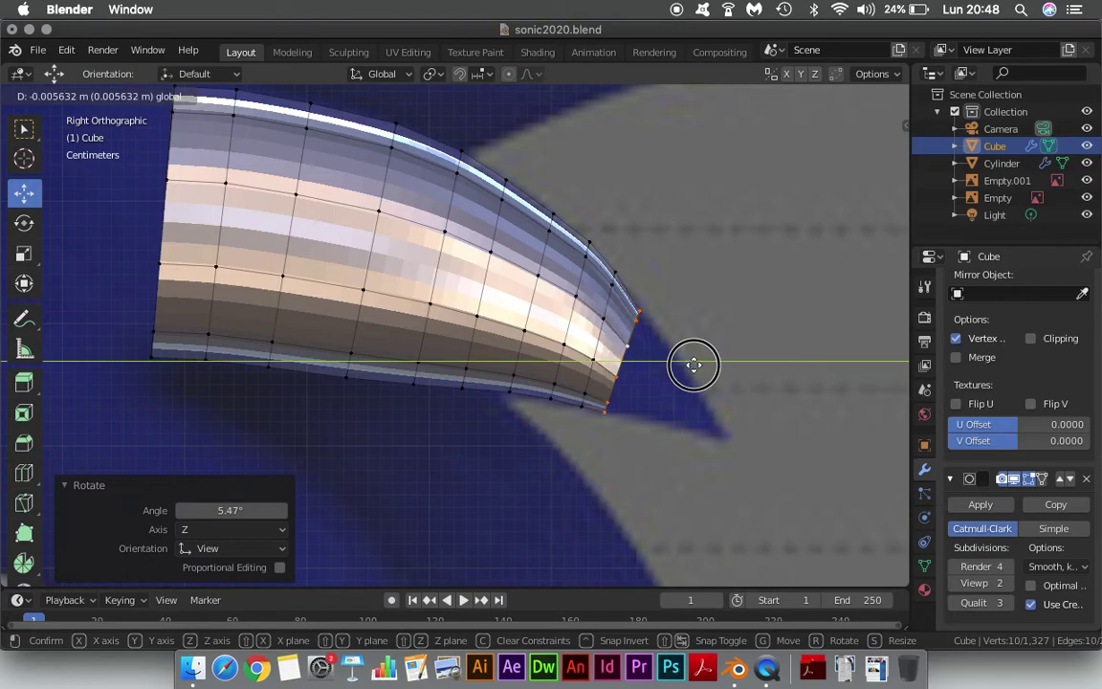
pyautogui.moveTo(629, 291); pyautogui.dragTo(629, 288)
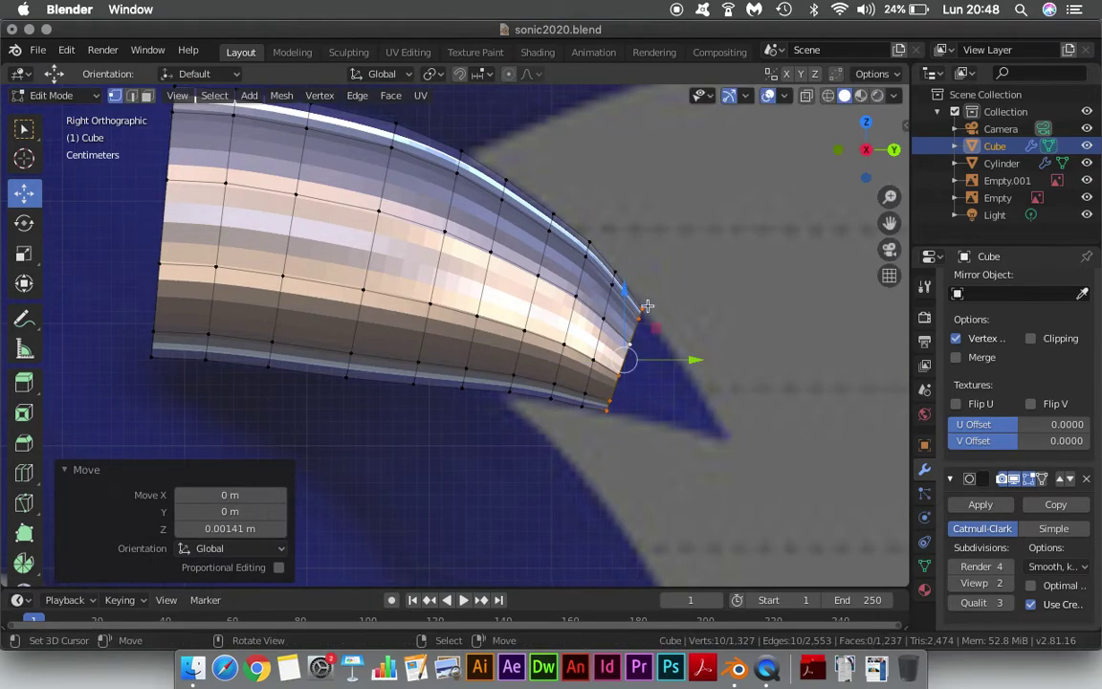
# Extrude another ring, shrink it to 0.785, lower it and tilt it 3.96°.
pyautogui.press('e')
pyautogui.click(703, 361)
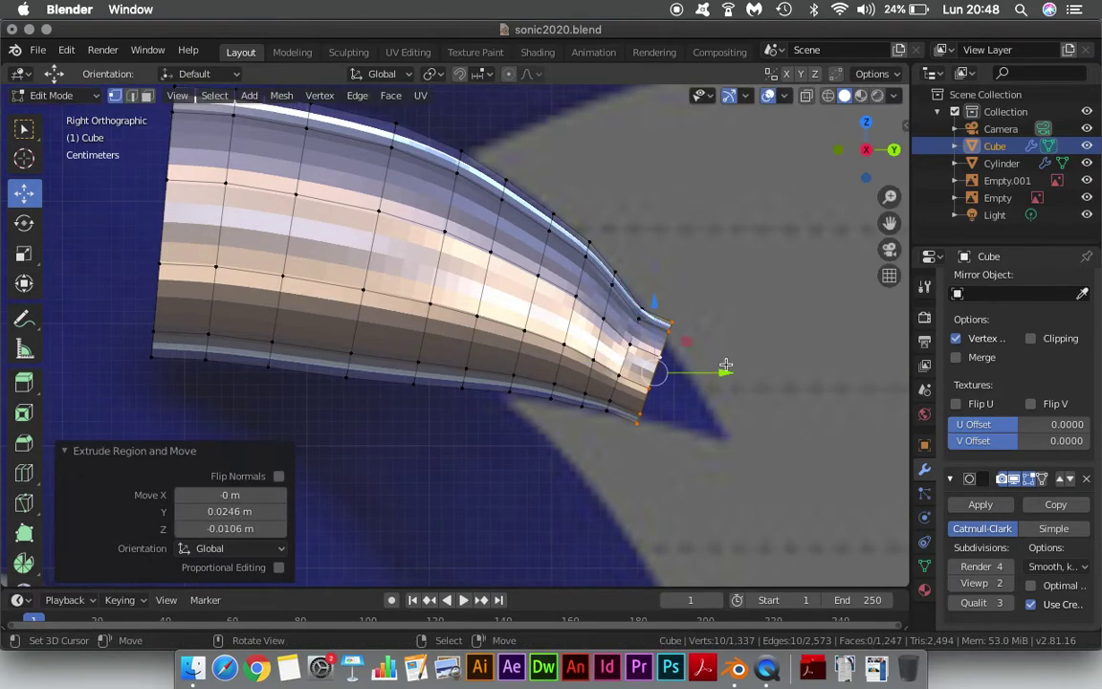
pyautogui.press('s')
pyautogui.click(705, 373)
pyautogui.moveTo(653, 308); pyautogui.dragTo(651, 316)
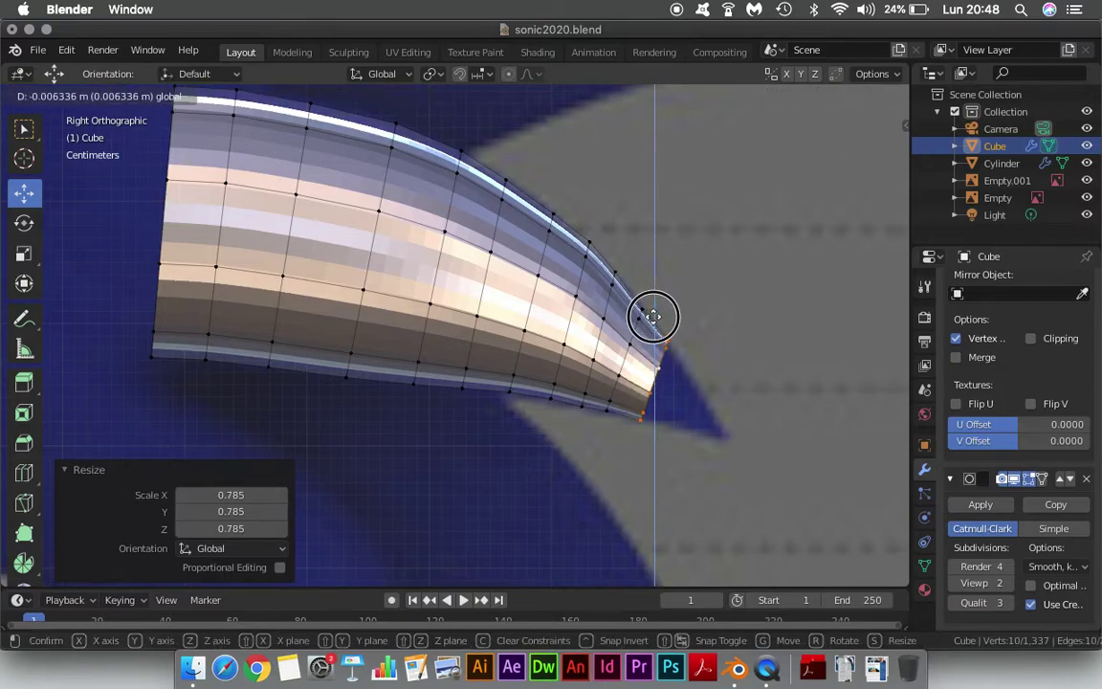
pyautogui.press('r')
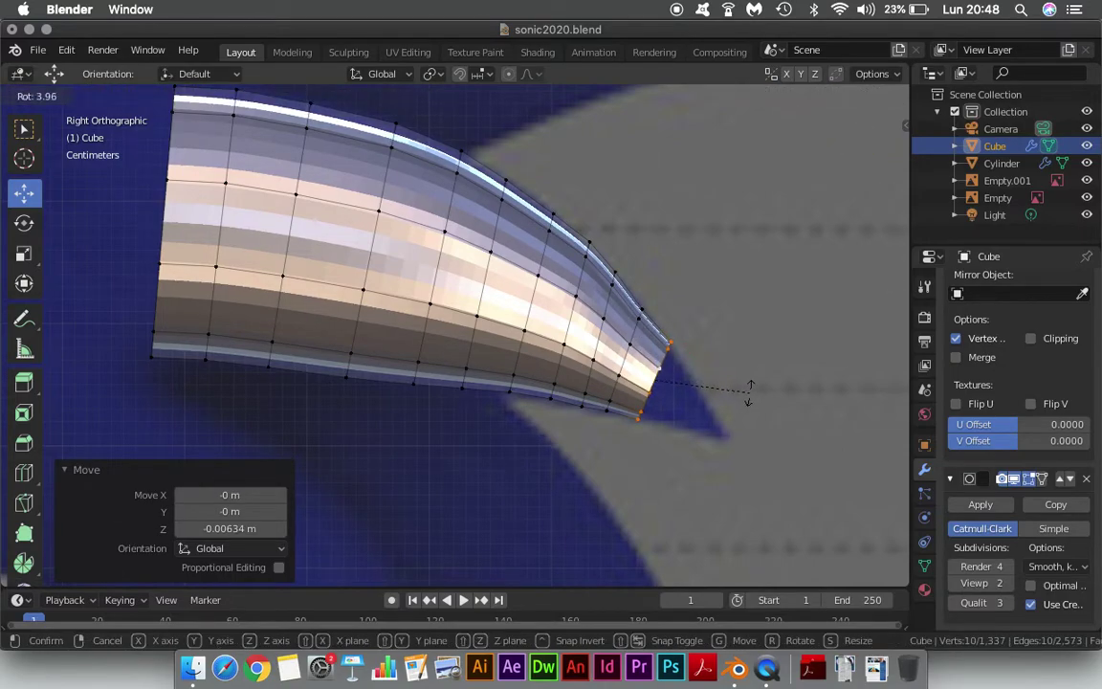
pyautogui.click(750, 390)
pyautogui.click(724, 384)
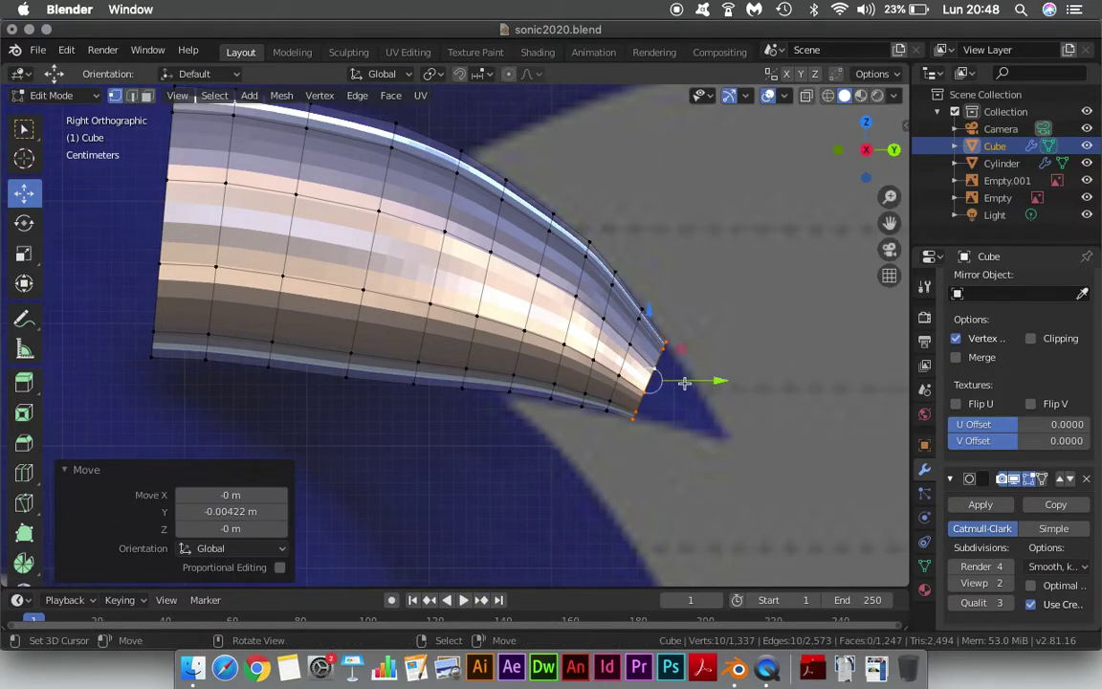
# Zoom in on the quill tip and enlarge the end ring to 1.022.
pyautogui.scroll(3, 631, 369)
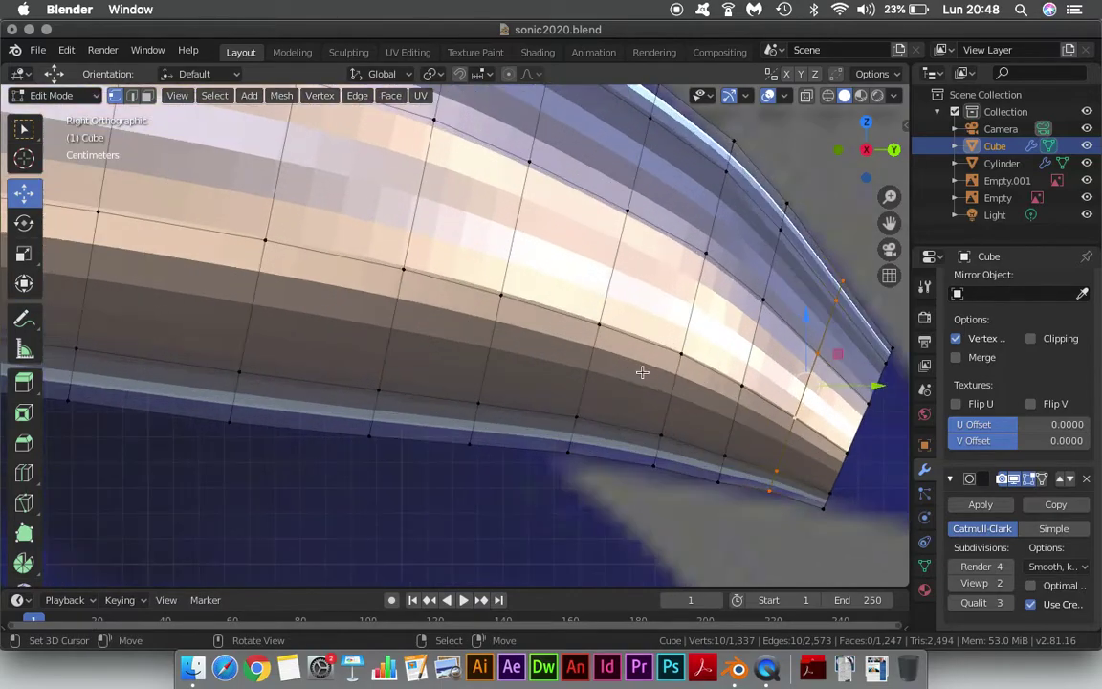
pyautogui.scroll(2, 554, 313)
pyautogui.keyDown('shift'); pyautogui.moveTo(553, 314); pyautogui.dragTo(698, 257, button='middle'); pyautogui.keyUp('shift')
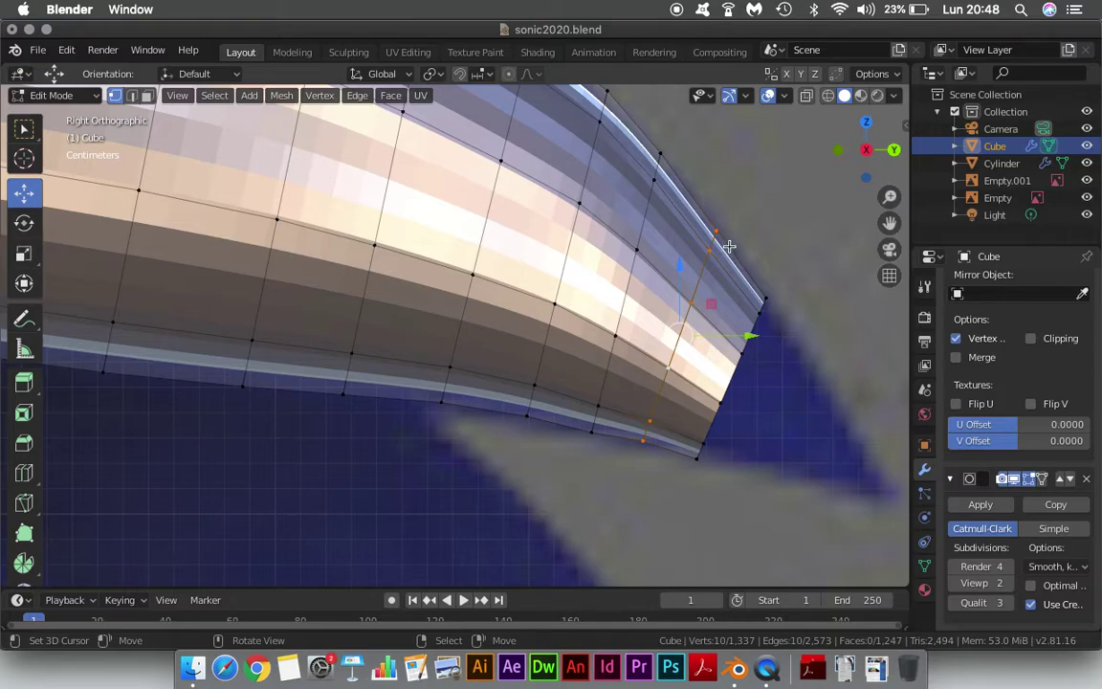
pyautogui.press('s')
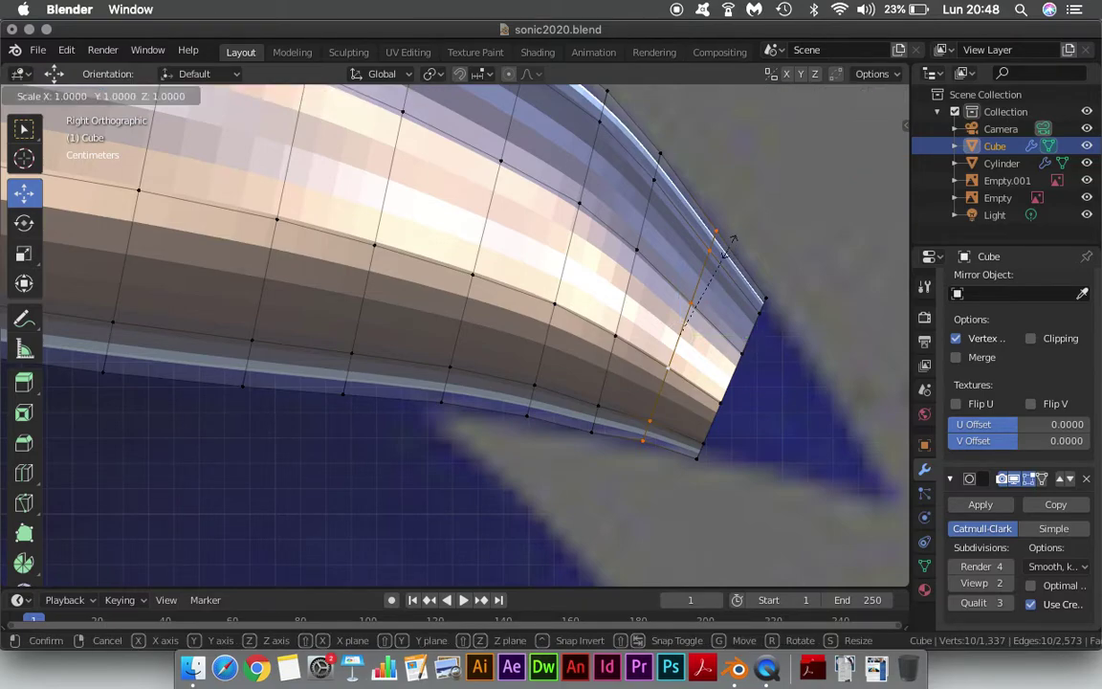
pyautogui.click(727, 241)
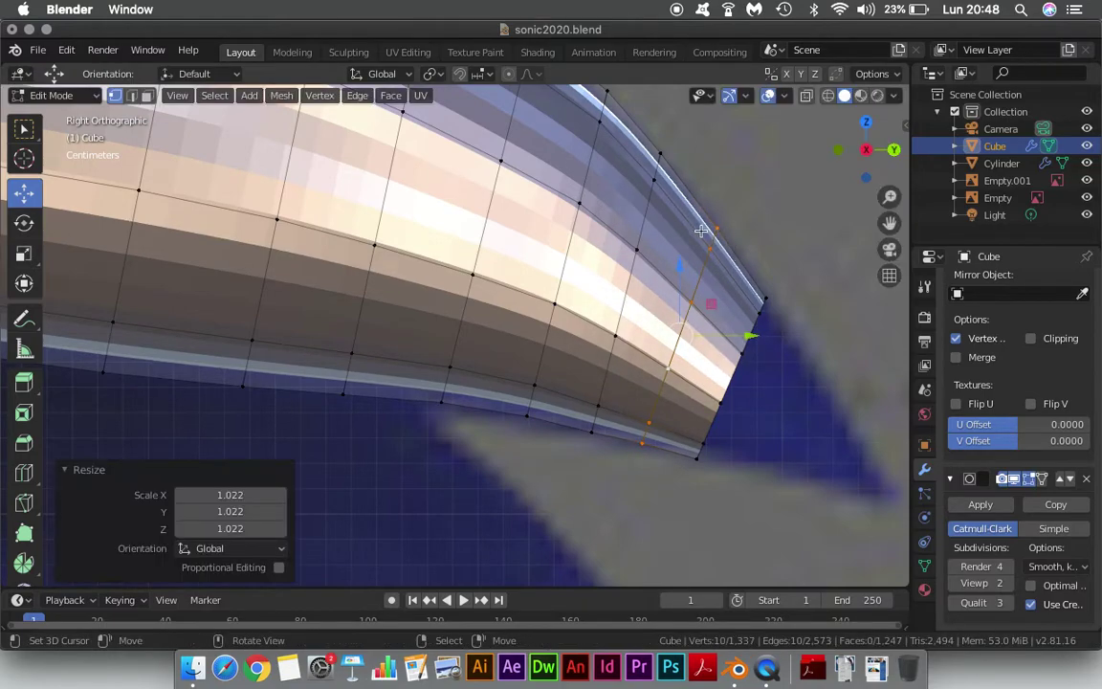
# Extrude from the outer rim loop: shrink to 0.814, tilt 9.76°, lower, then shrink to 0.898.
pyautogui.keyDown('alt'); pyautogui.click(755, 321); pyautogui.keyUp('alt')
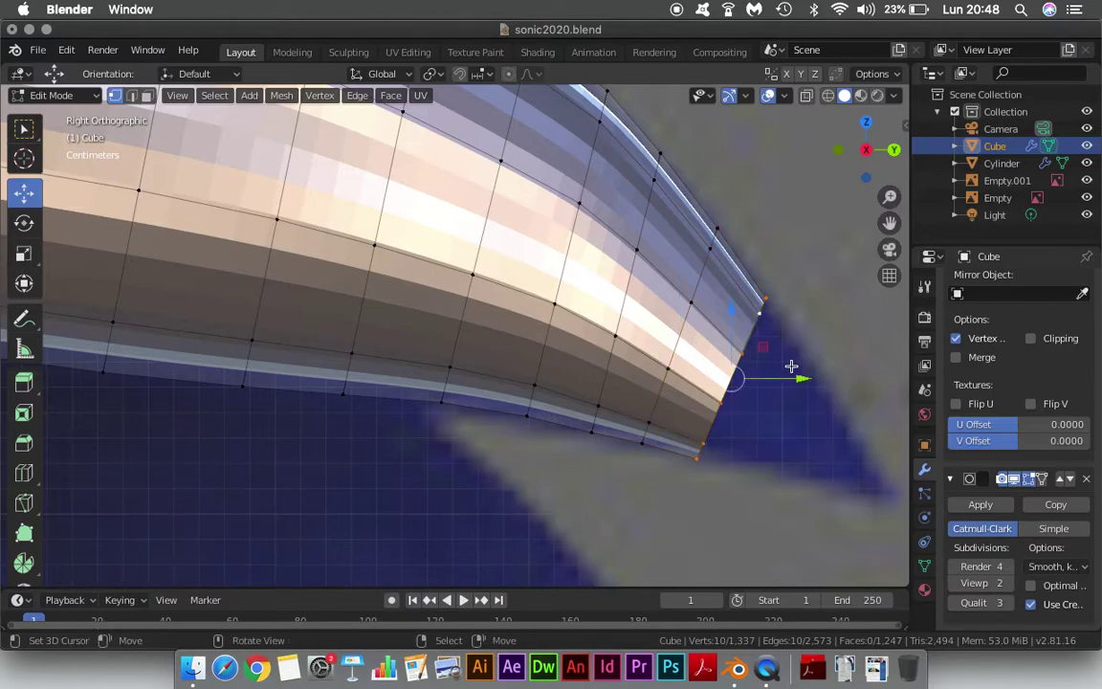
pyautogui.moveTo(791, 366)
pyautogui.keyDown('shift'); pyautogui.mouseDown(button='middle')
pyautogui.moveTo(625, 270)
pyautogui.moveTo(615, 304)
pyautogui.mouseUp(button='middle'); pyautogui.keyUp('shift')
pyautogui.press('e')
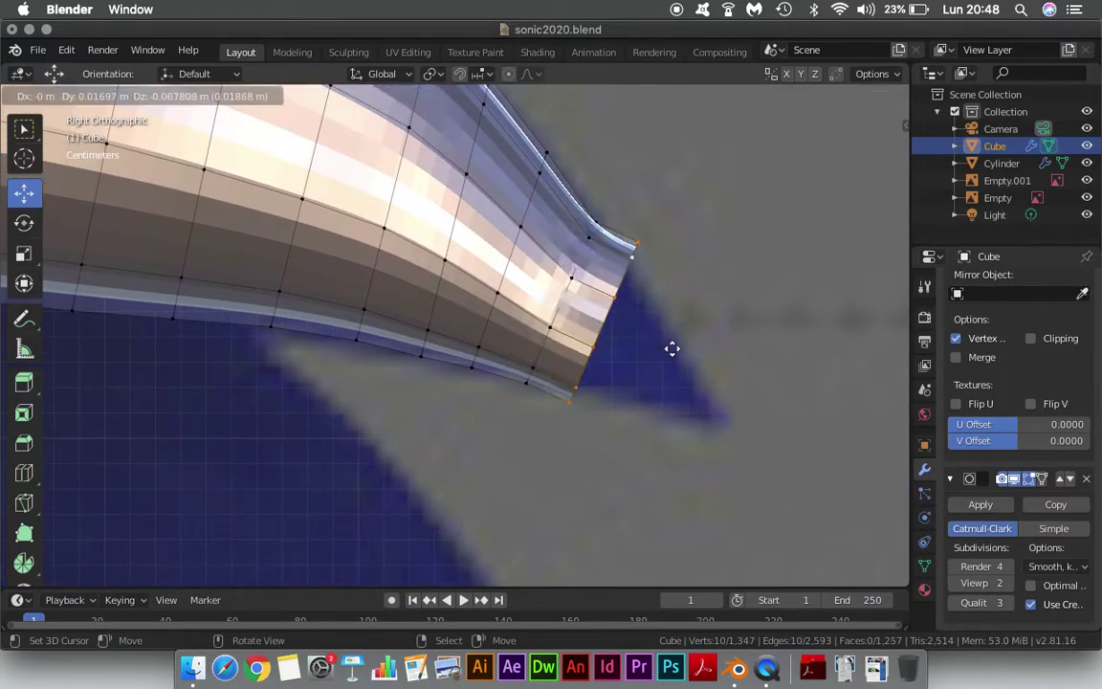
pyautogui.click(672, 348)
pyautogui.press('s')
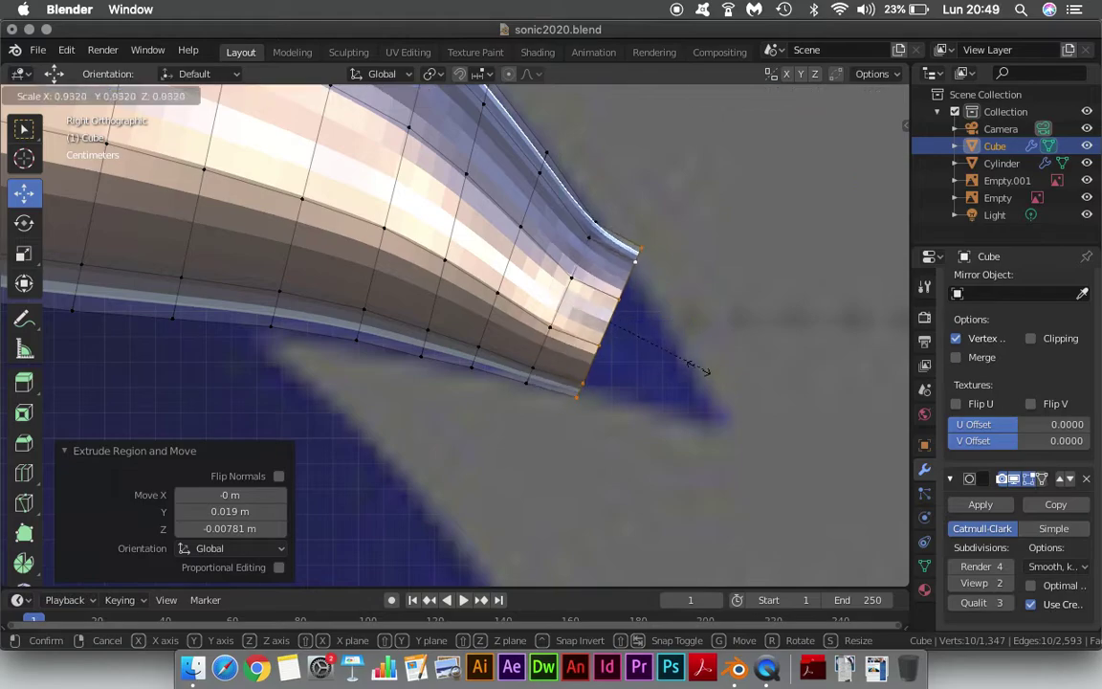
pyautogui.click(690, 364)
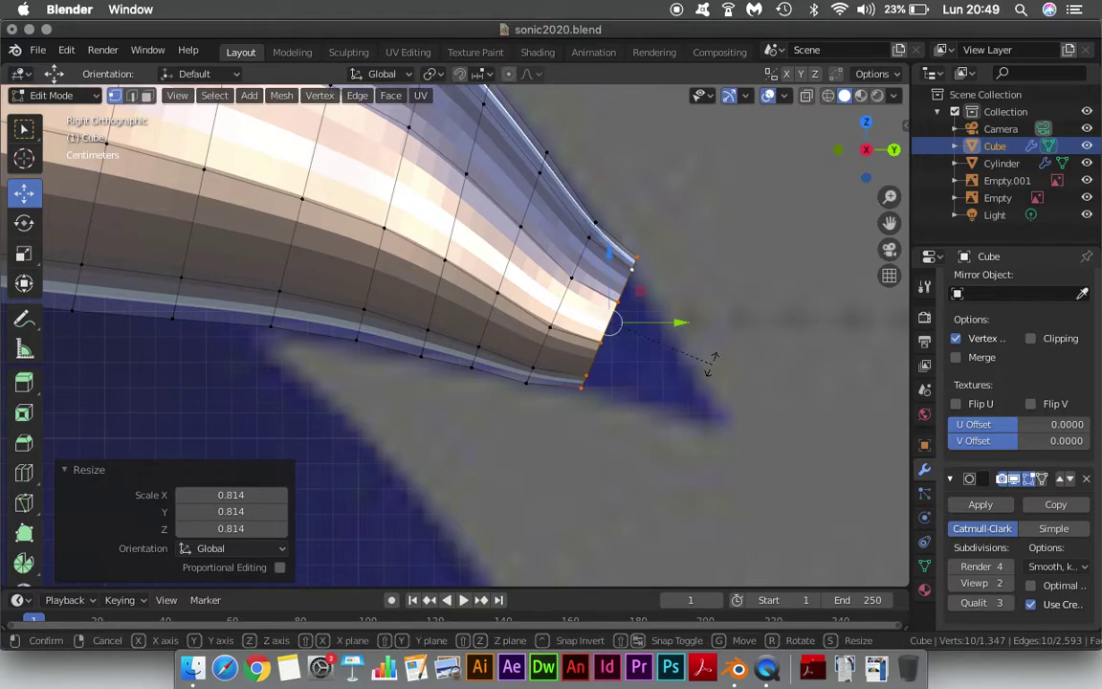
pyautogui.press('r')
pyautogui.click(704, 382)
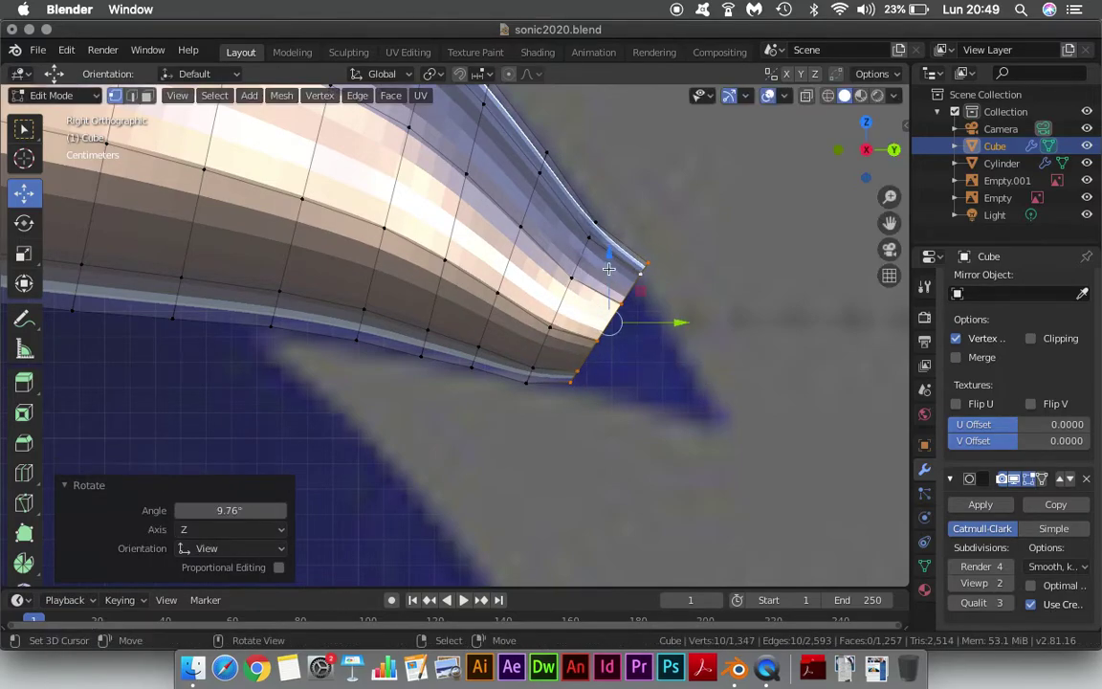
pyautogui.moveTo(608, 268); pyautogui.dragTo(609, 283)
pyautogui.press('s')
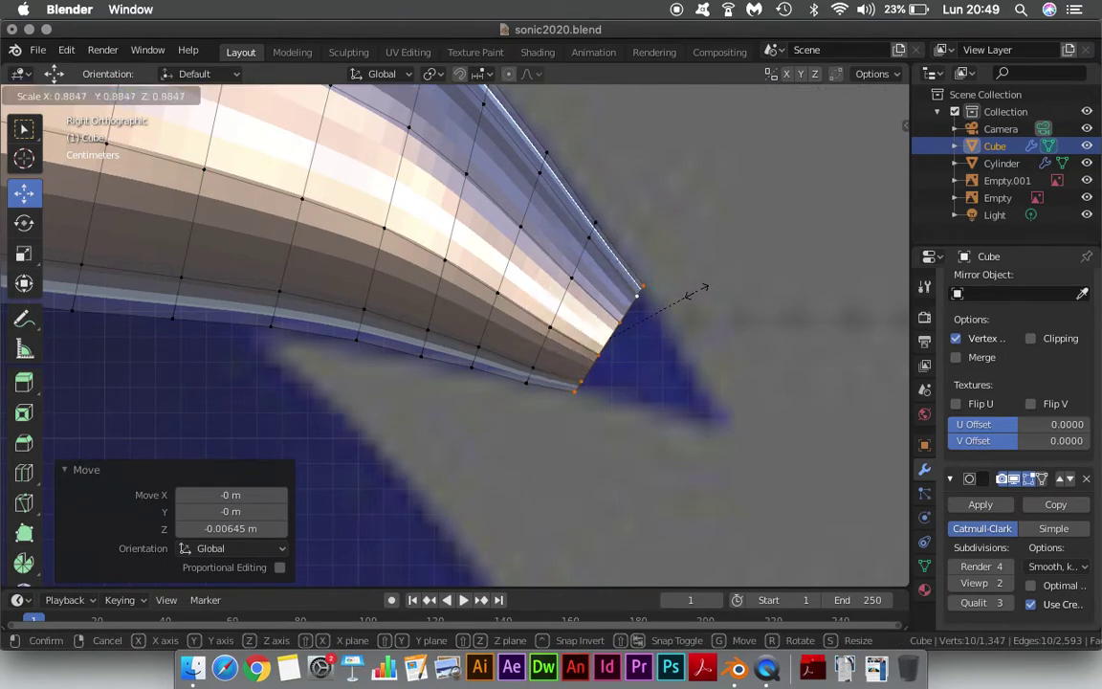
pyautogui.click(696, 290)
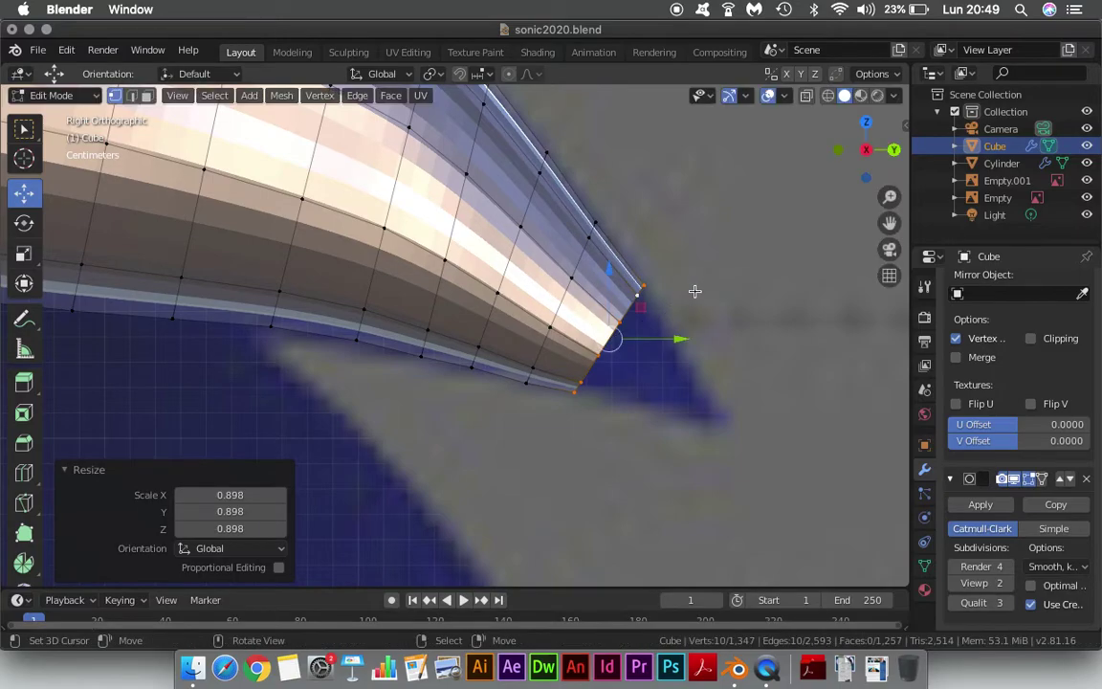
pyautogui.moveTo(614, 272); pyautogui.dragTo(614, 276)
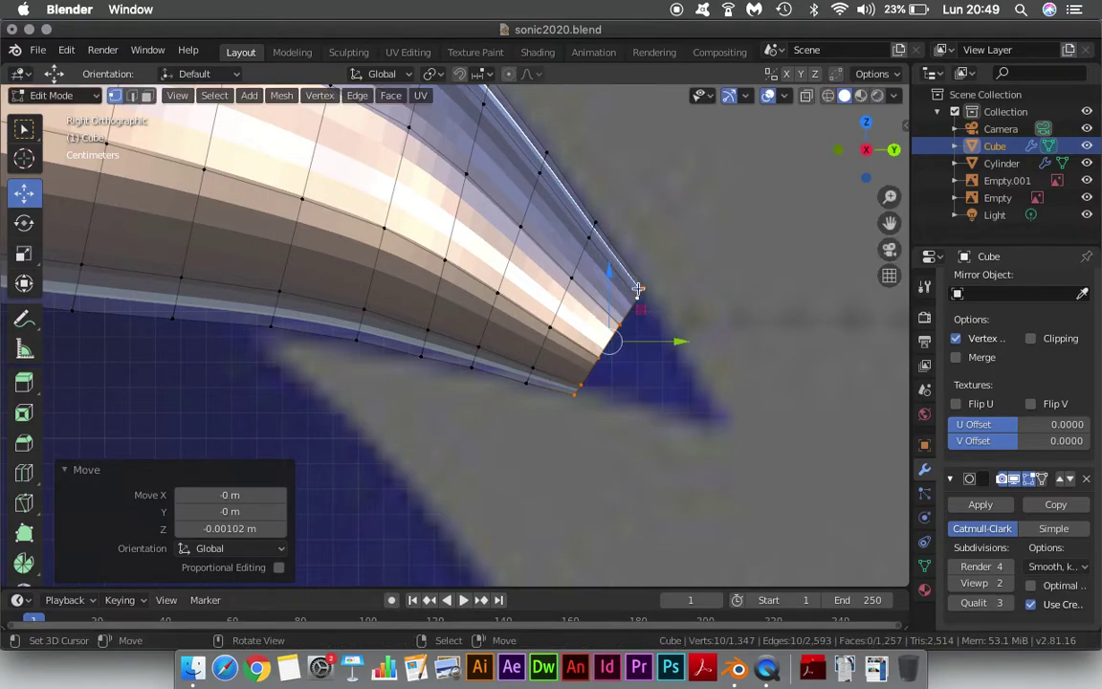
# Extrude the next tip section, shrink it and nudge it slightly upward.
pyautogui.press('e')
pyautogui.click(725, 380)
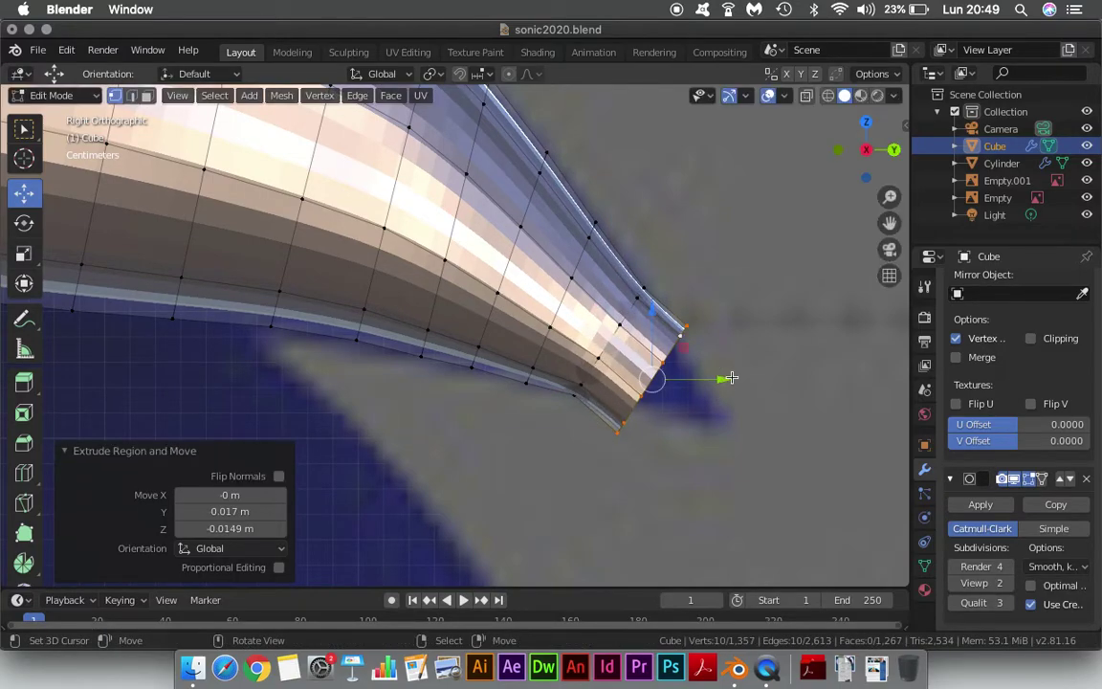
pyautogui.press('s')
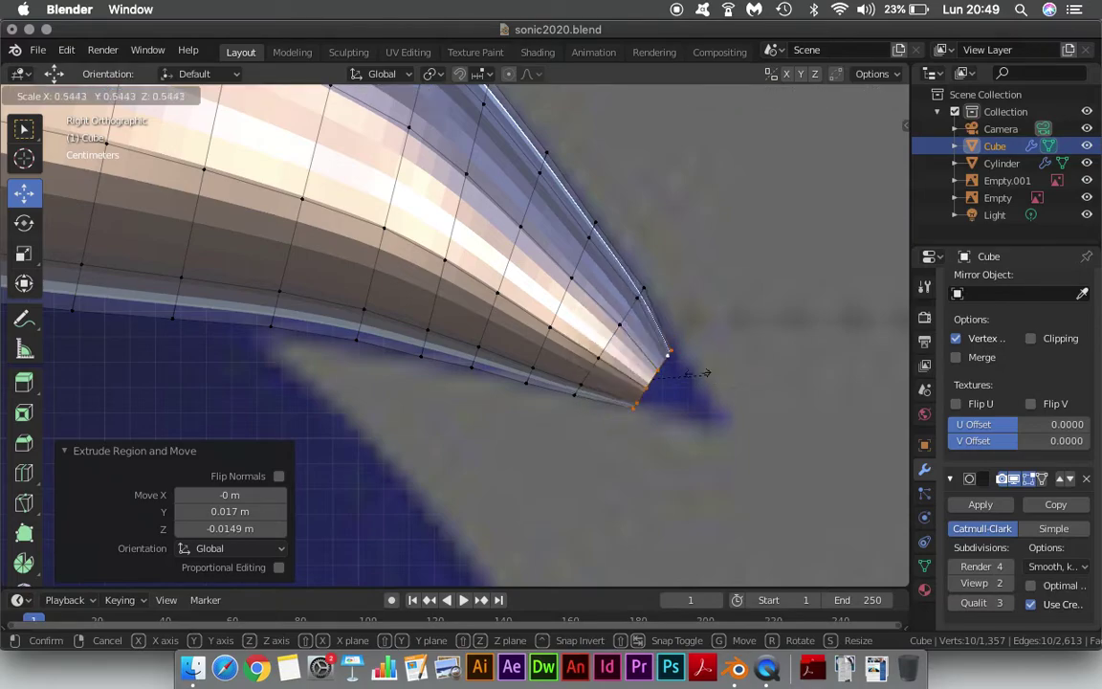
pyautogui.click(714, 374)
pyautogui.moveTo(651, 313); pyautogui.dragTo(654, 315)
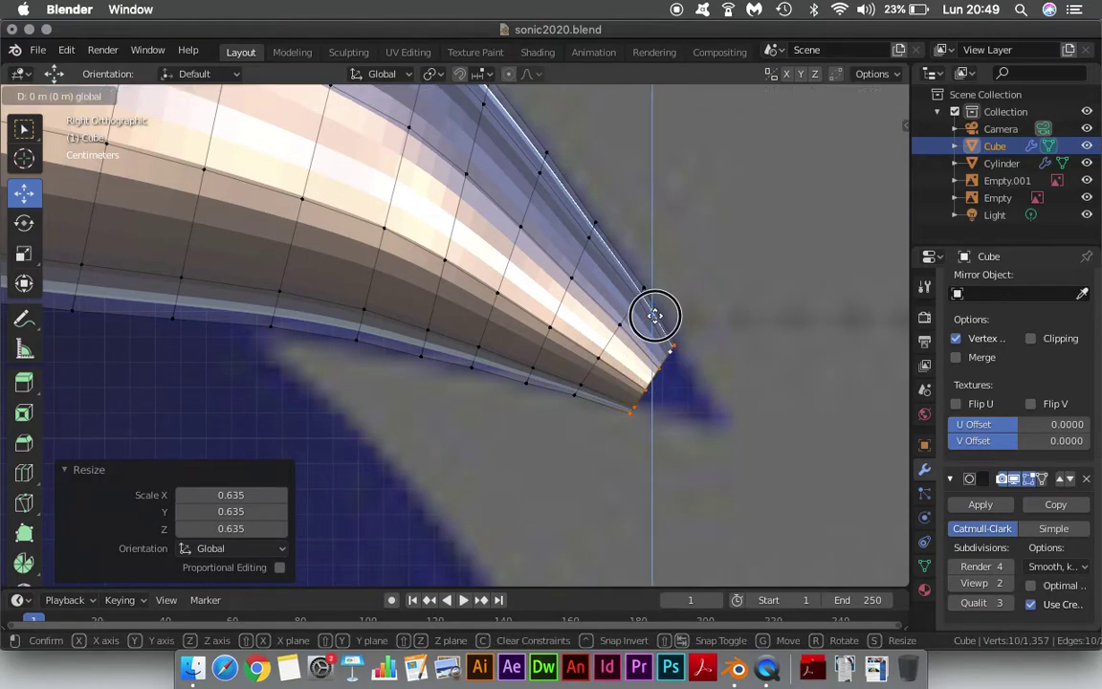
pyautogui.click(654, 316)
# Extrude another tip section, shrink it to about half and adjust its position.
pyautogui.press('e')
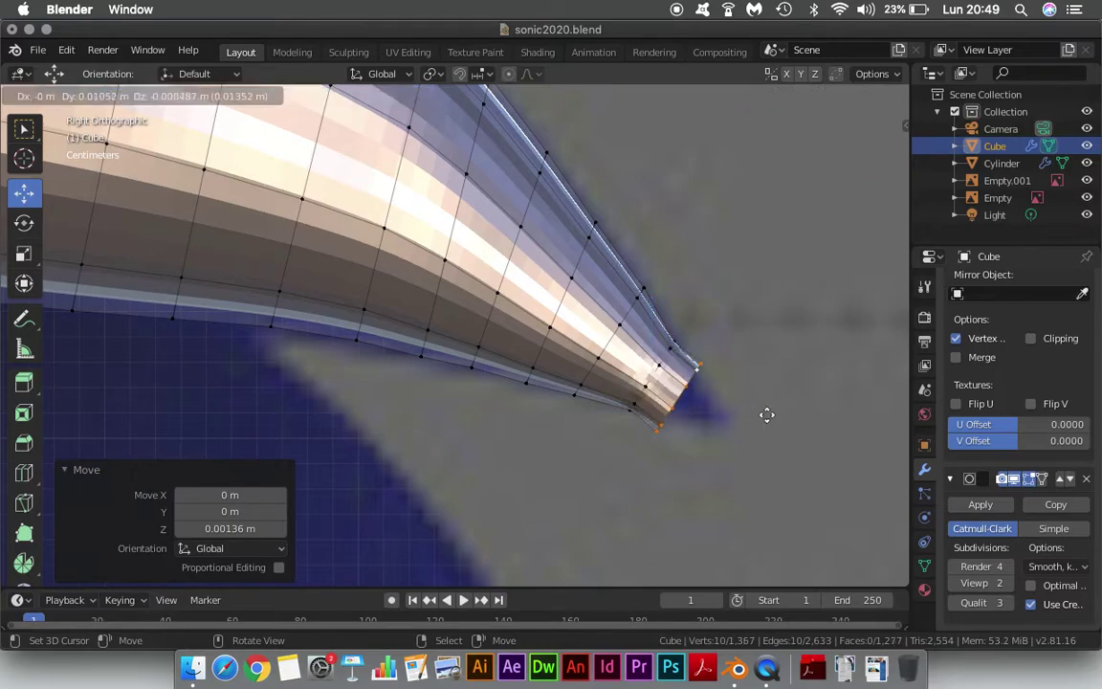
pyautogui.click(777, 424)
pyautogui.press('s')
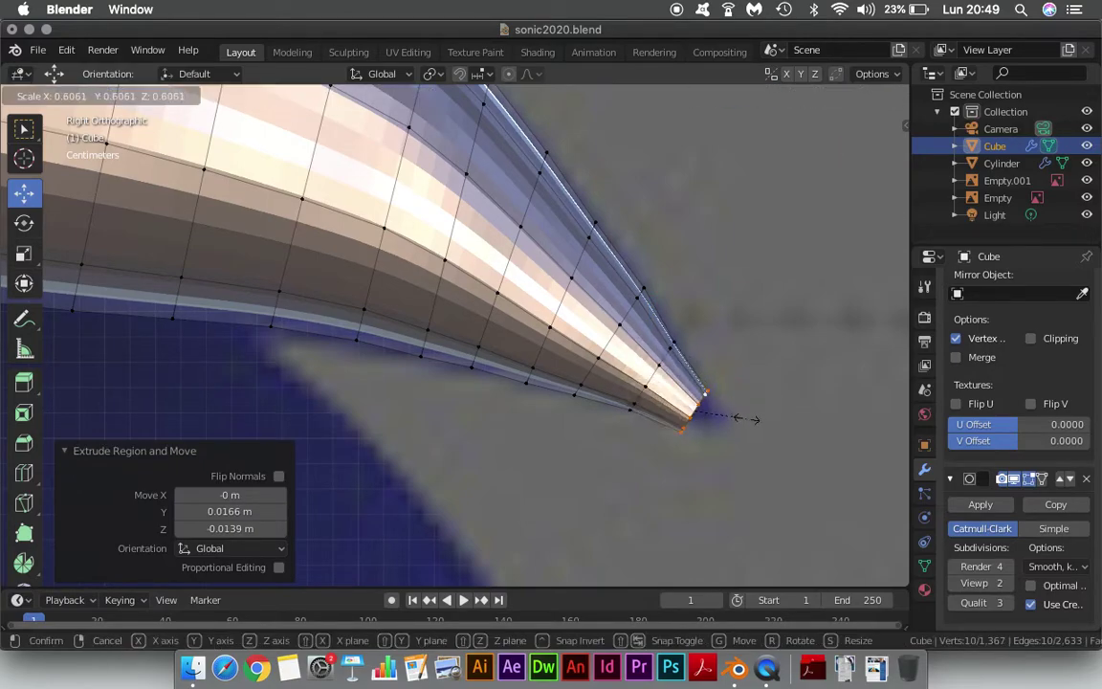
pyautogui.click(736, 421)
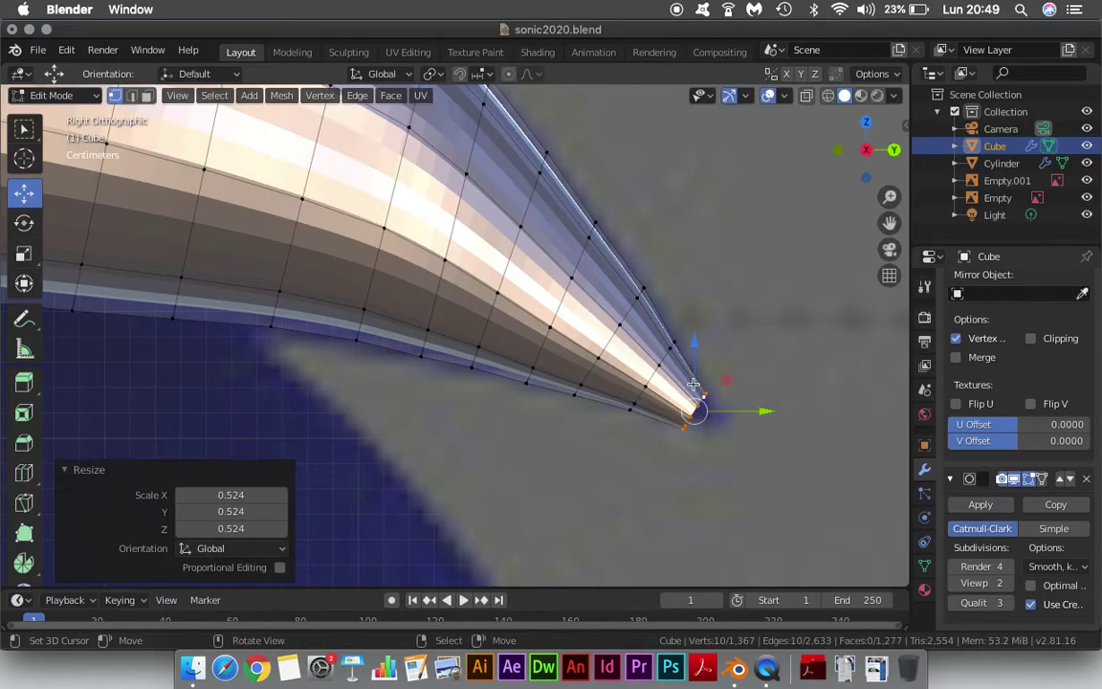
pyautogui.moveTo(749, 408); pyautogui.dragTo(749, 411)
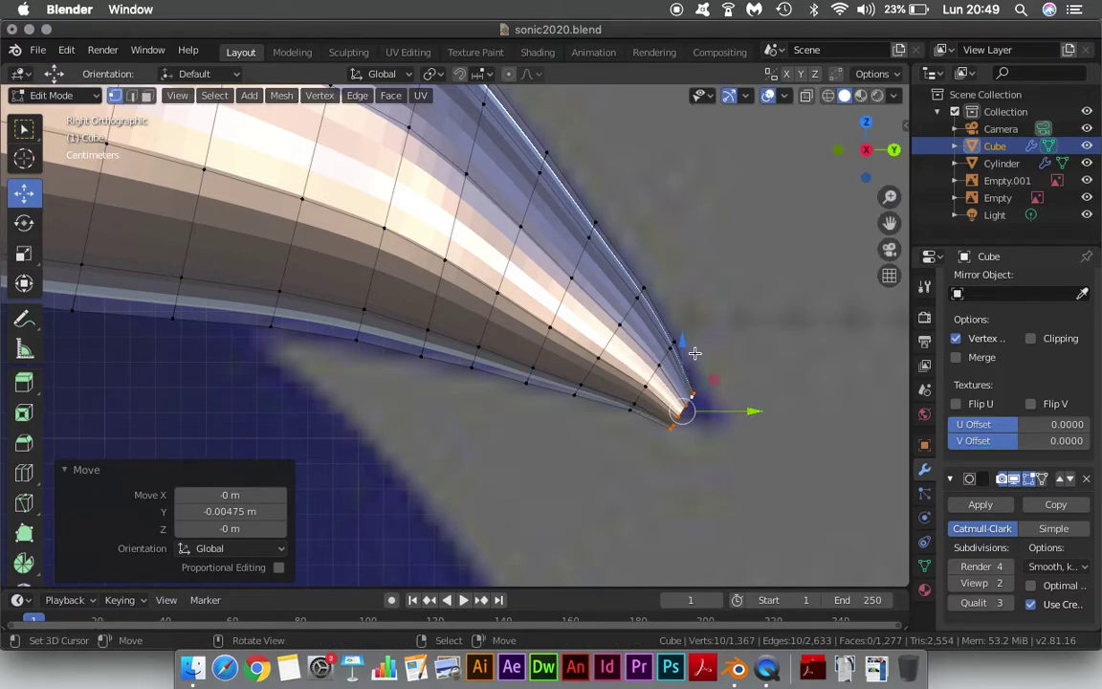
pyautogui.moveTo(695, 353); pyautogui.dragTo(698, 338)
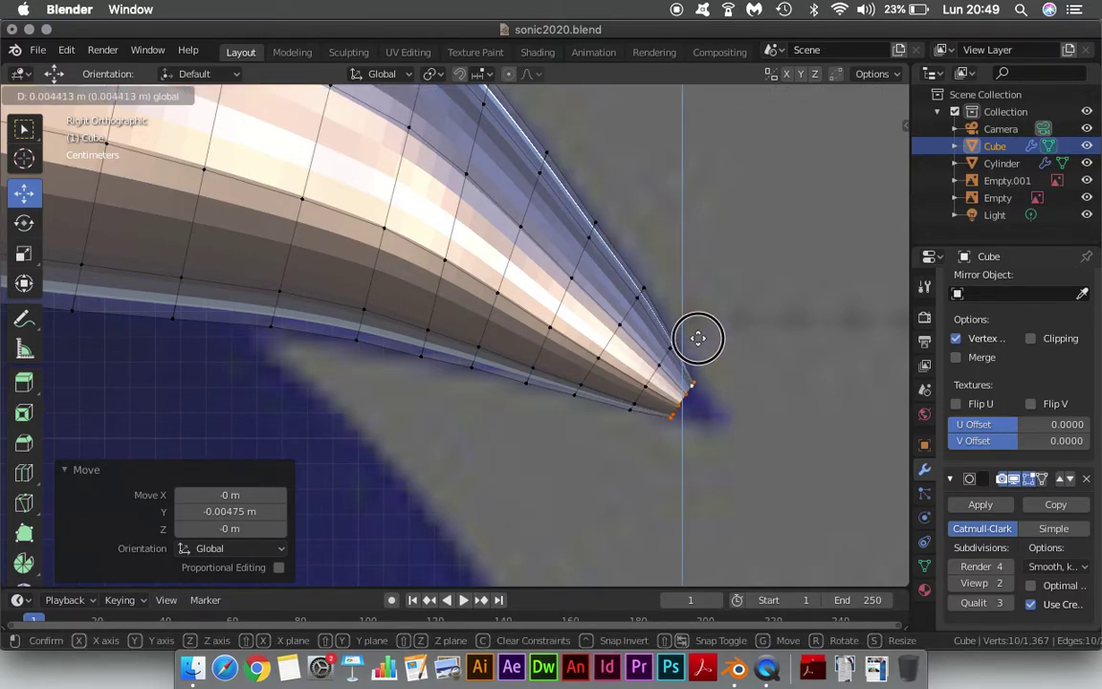
pyautogui.click(698, 338)
# Pull out a final tip segment and shrink it almost to a point.
pyautogui.moveTo(699, 340); pyautogui.dragTo(724, 368)
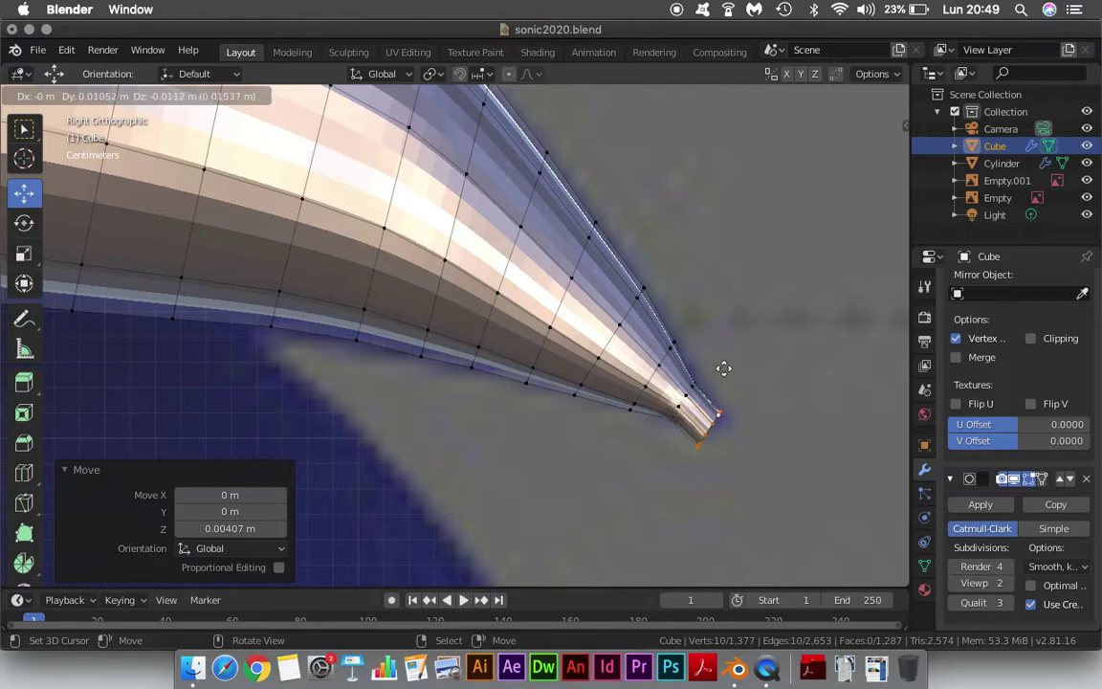
pyautogui.click(722, 366)
pyautogui.press('s')
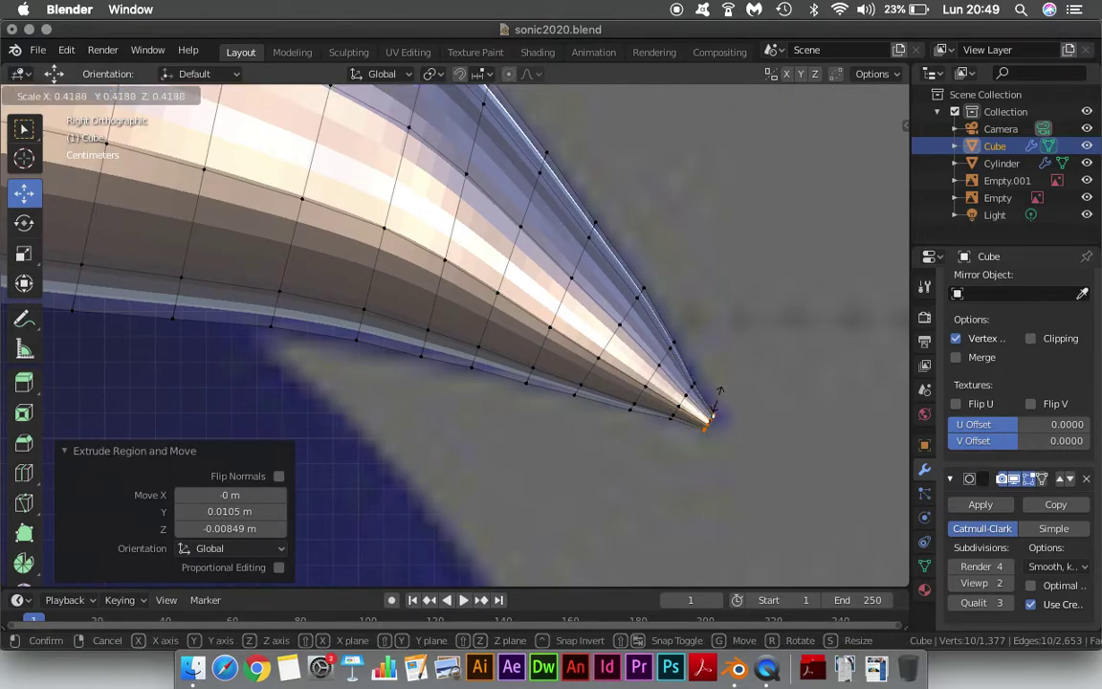
pyautogui.click(719, 392)
pyautogui.scroll(-3, 720, 386)
# Switch to front orthographic view over the Sonic reference and select the whole quill piece.
pyautogui.scroll(-3, 712, 387)
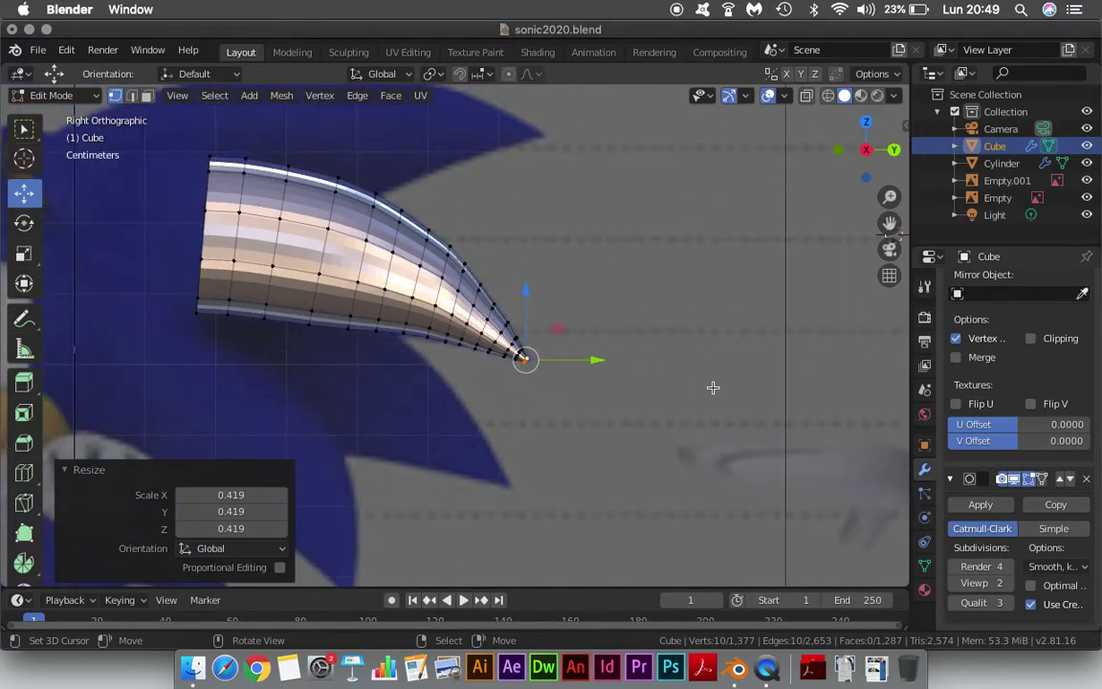
pyautogui.moveTo(713, 386)
pyautogui.mouseDown(button='middle')
pyautogui.moveTo(554, 403)
pyautogui.moveTo(422, 440)
pyautogui.moveTo(314, 426)
pyautogui.moveTo(585, 401)
pyautogui.moveTo(517, 369)
pyautogui.mouseUp(button='middle')
pyautogui.press('KP_1')
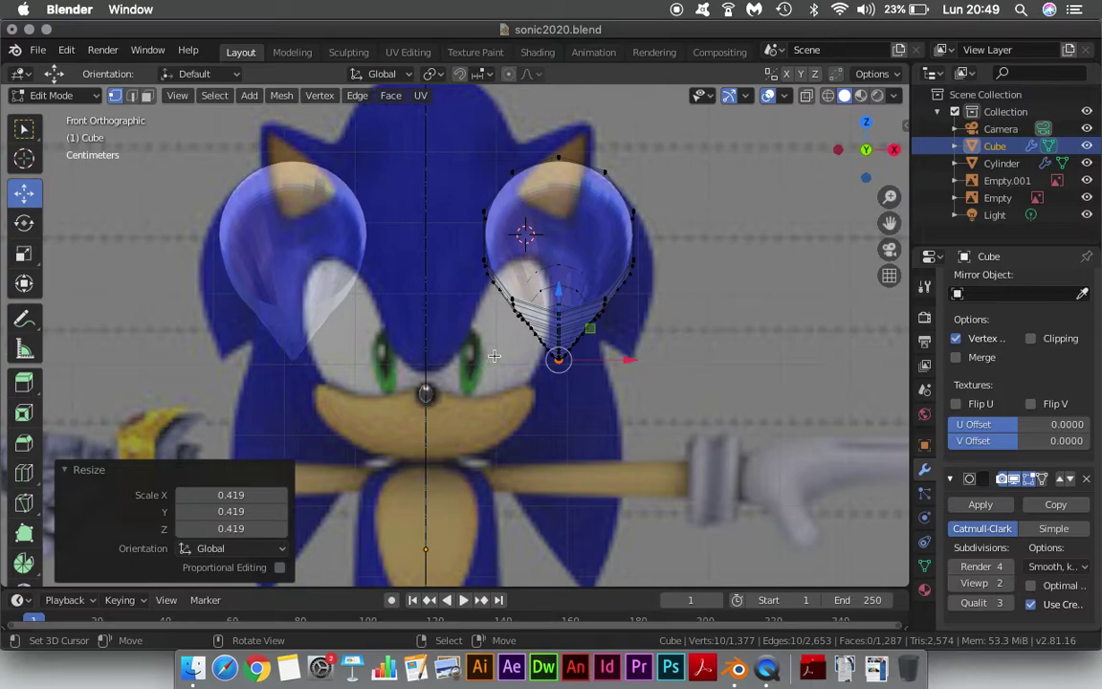
pyautogui.hotkey('ctrl', 'i')
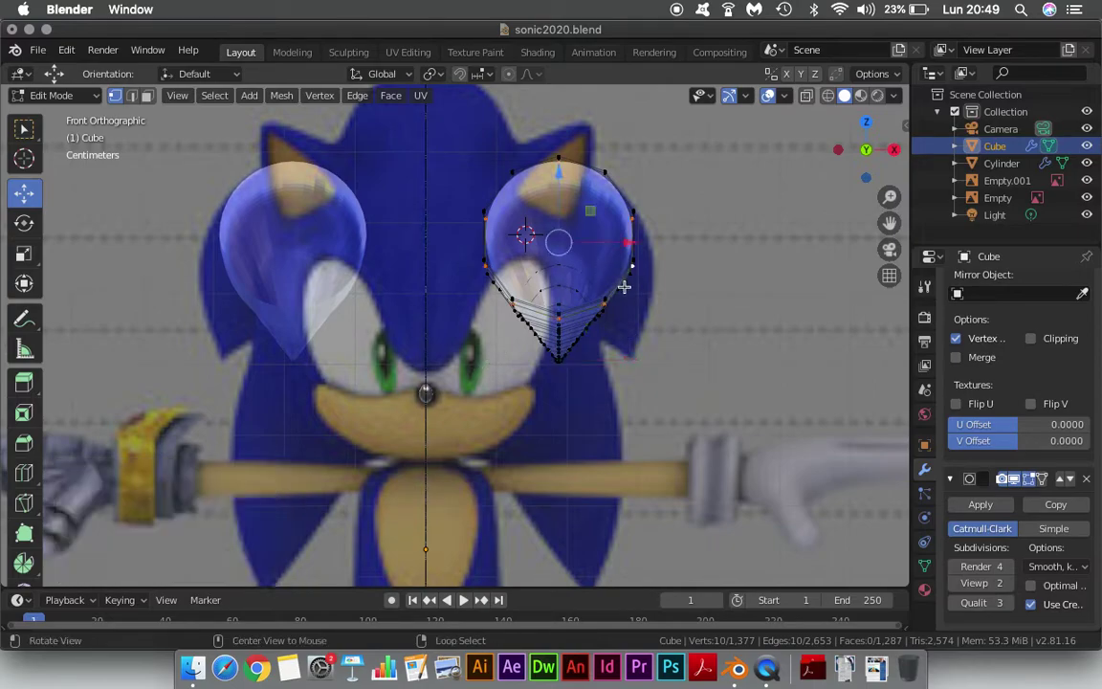
pyautogui.press('l')
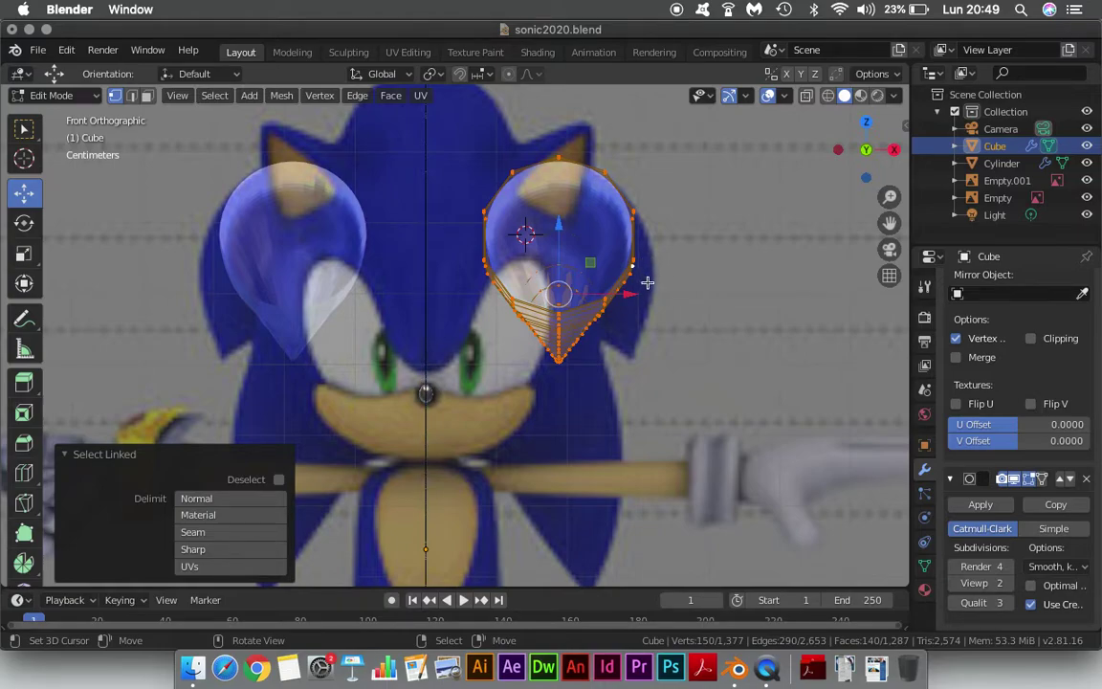
pyautogui.press('r')
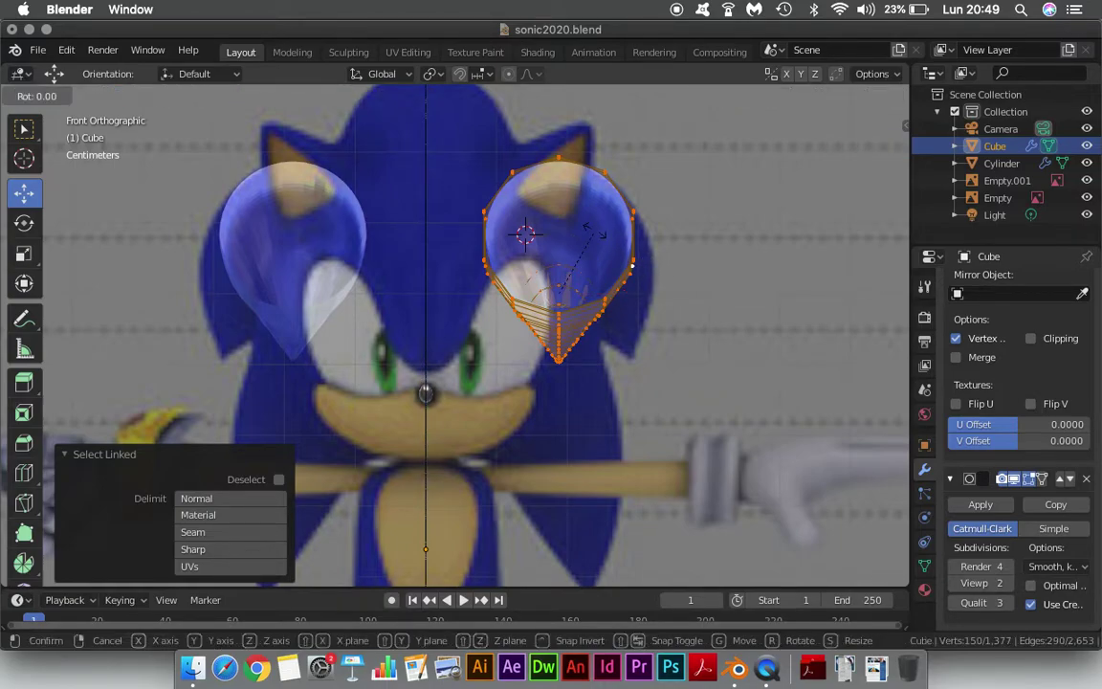
pyautogui.press('z')
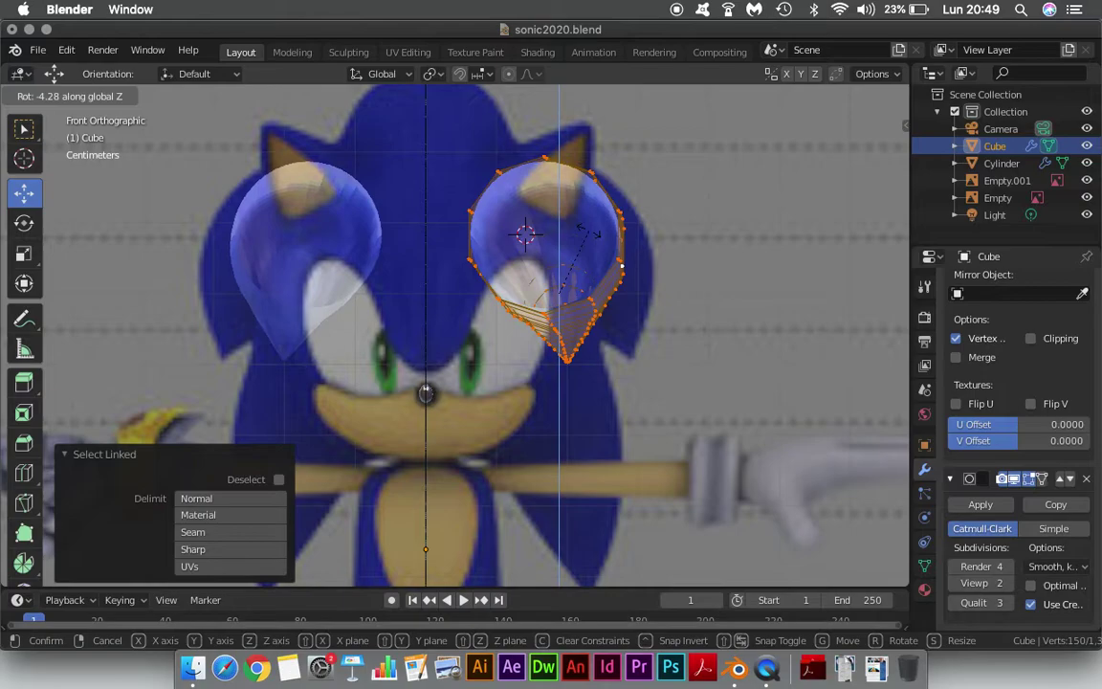
pyautogui.click(589, 233)
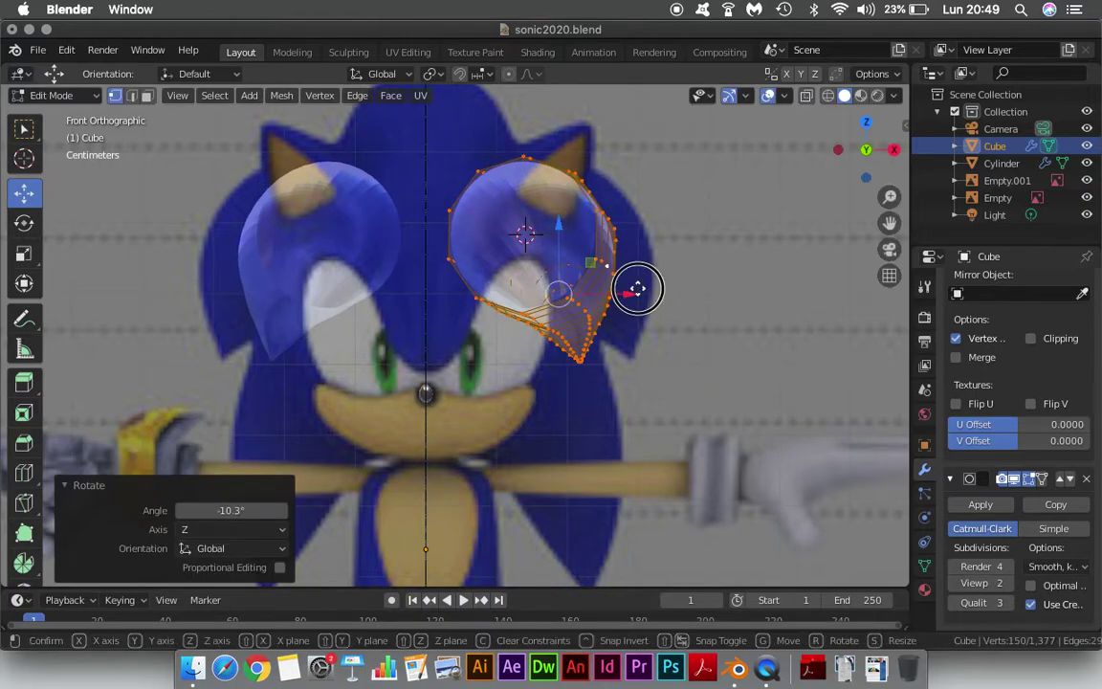
pyautogui.moveTo(637, 290); pyautogui.dragTo(675, 279)
pyautogui.press('r')
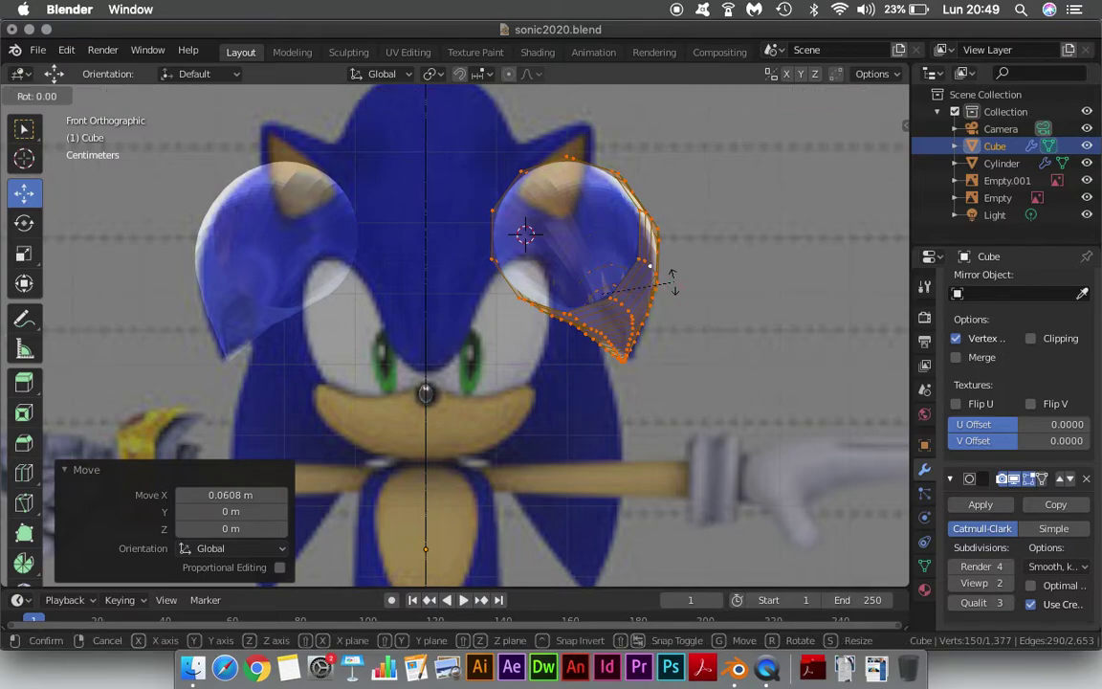
pyautogui.press('z')
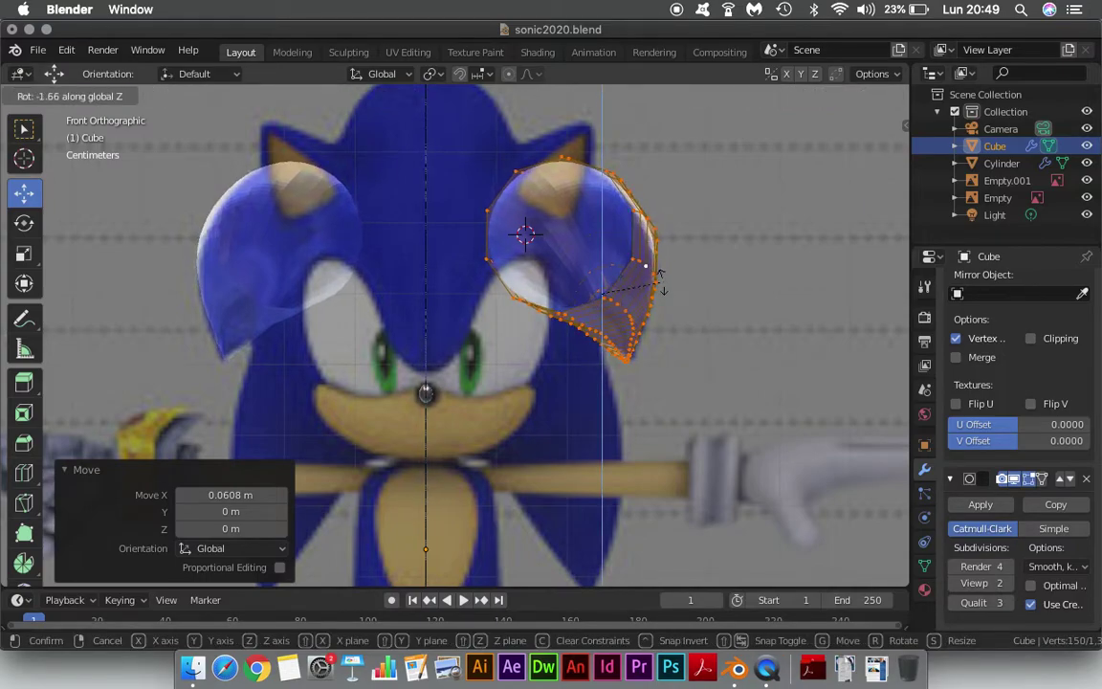
pyautogui.click(656, 282)
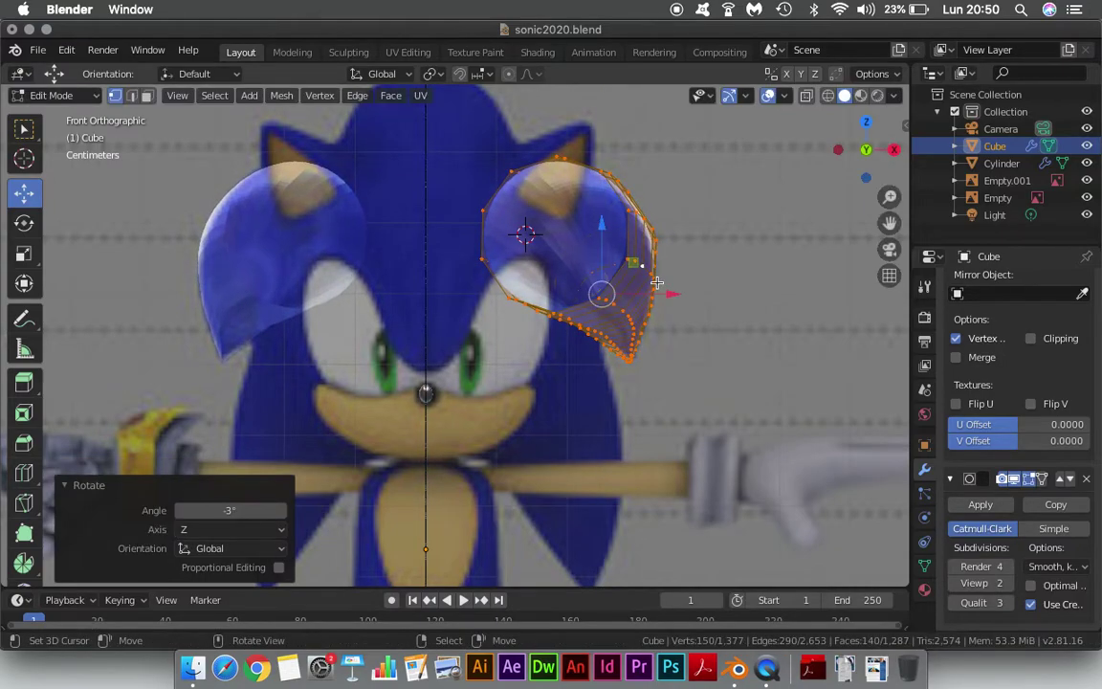
pyautogui.moveTo(655, 285)
pyautogui.mouseDown(button='middle')
pyautogui.moveTo(482, 343)
pyautogui.moveTo(305, 381)
pyautogui.moveTo(644, 310)
pyautogui.moveTo(581, 281)
pyautogui.mouseUp(button='middle')
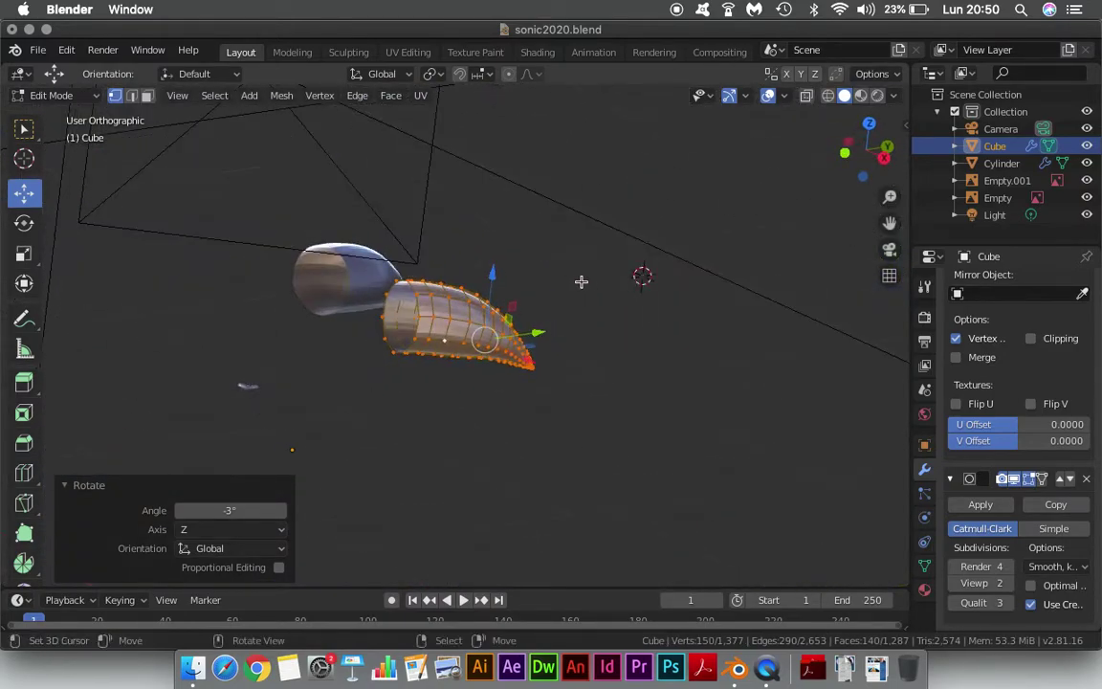
pyautogui.press('KP_1')
pyautogui.scroll(5, 511, 346)
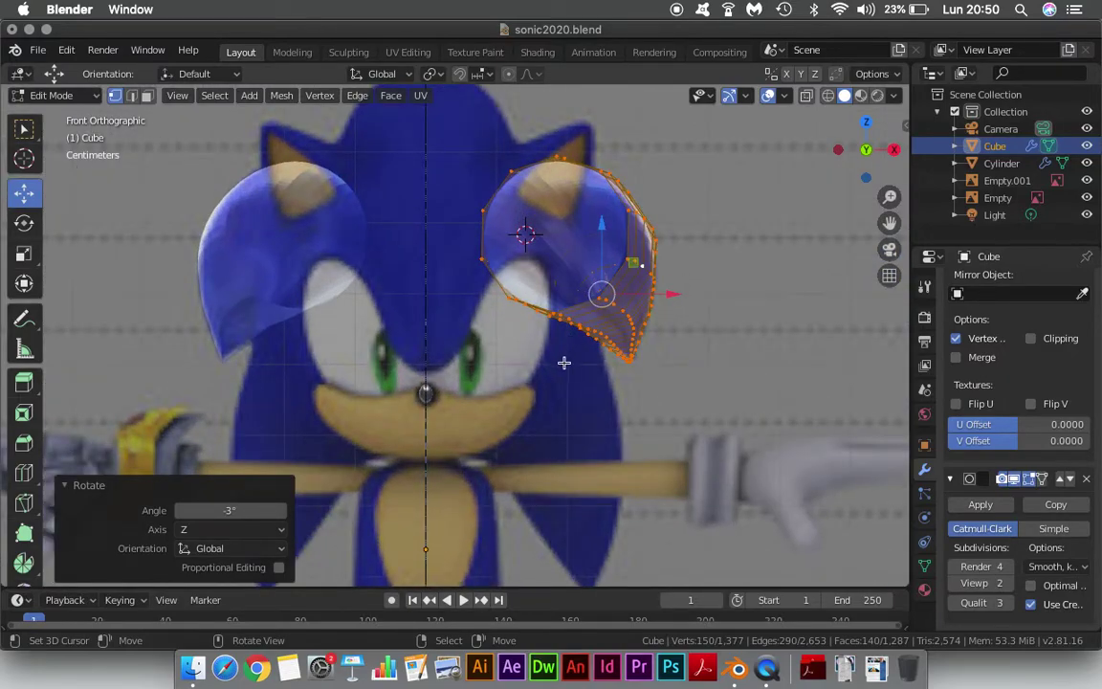
pyautogui.hotkey('ctrl', 'z')
pyautogui.hotkey('ctrl', 'z')
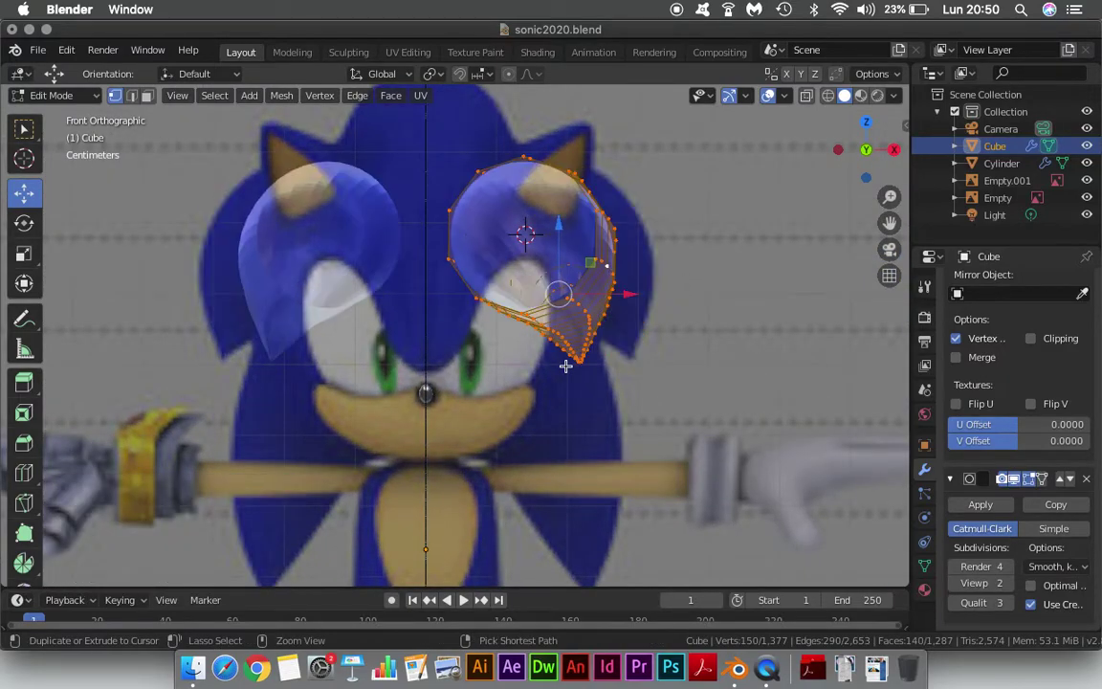
pyautogui.hotkey('ctrl', 'z')
pyautogui.scroll(-3, 569, 353)
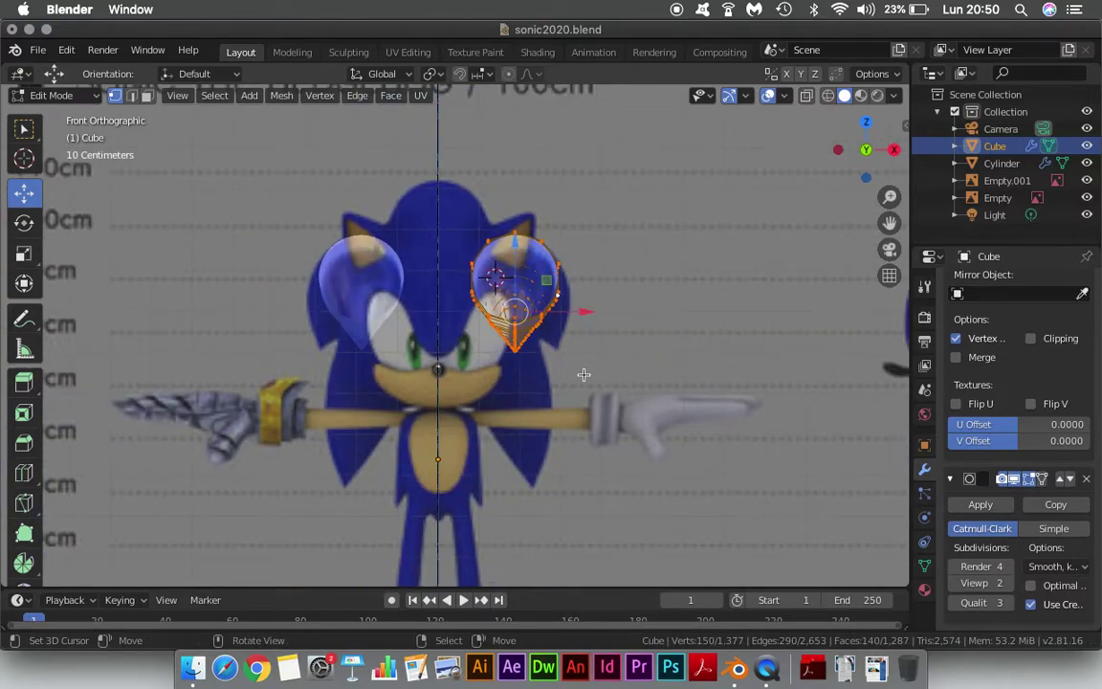
# Duplicate the quill piece and move the copy straight down along Z.
pyautogui.hotkey('shift', 'd')
pyautogui.press('z')
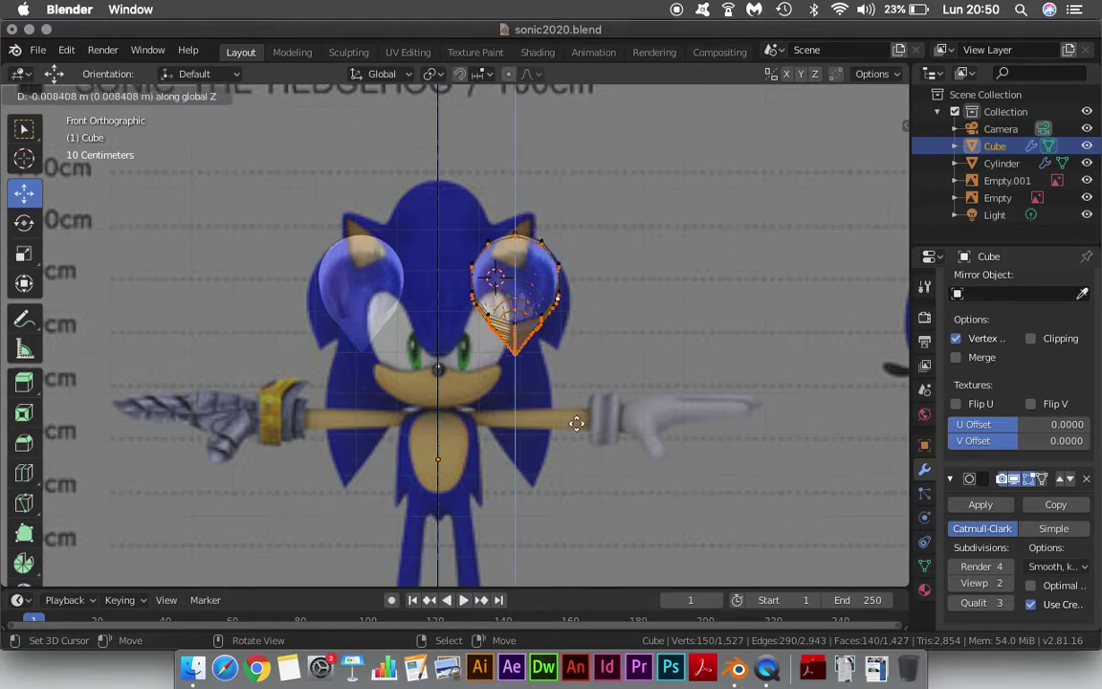
pyautogui.click(571, 521)
# Select the whole original quill piece and begin rotating it around the global Z axis.
pyautogui.click(516, 333)
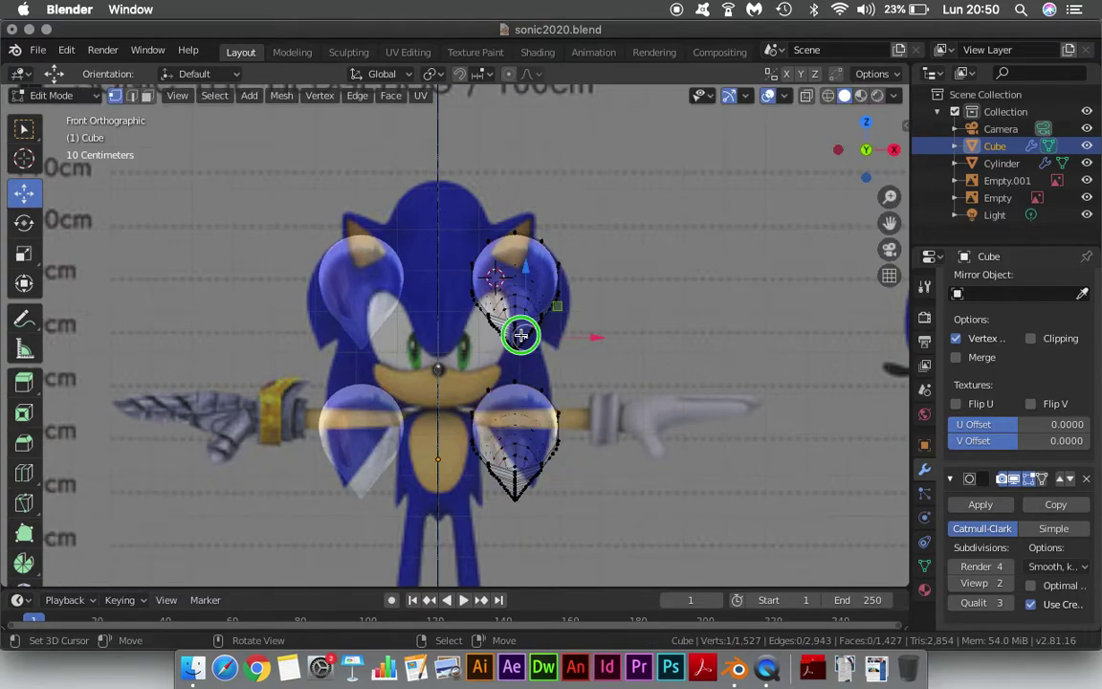
pyautogui.press('l')
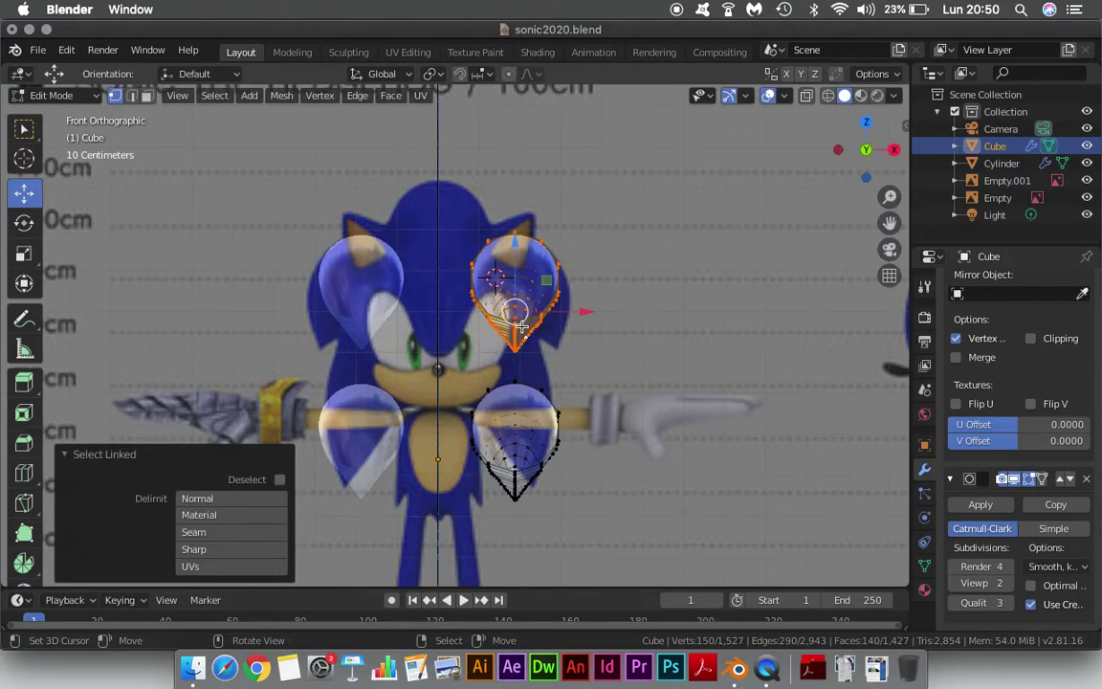
pyautogui.scroll(2, 649, 308)
pyautogui.scroll(2, 648, 308)
pyautogui.press('g')
pyautogui.press('r')
pyautogui.press('z')
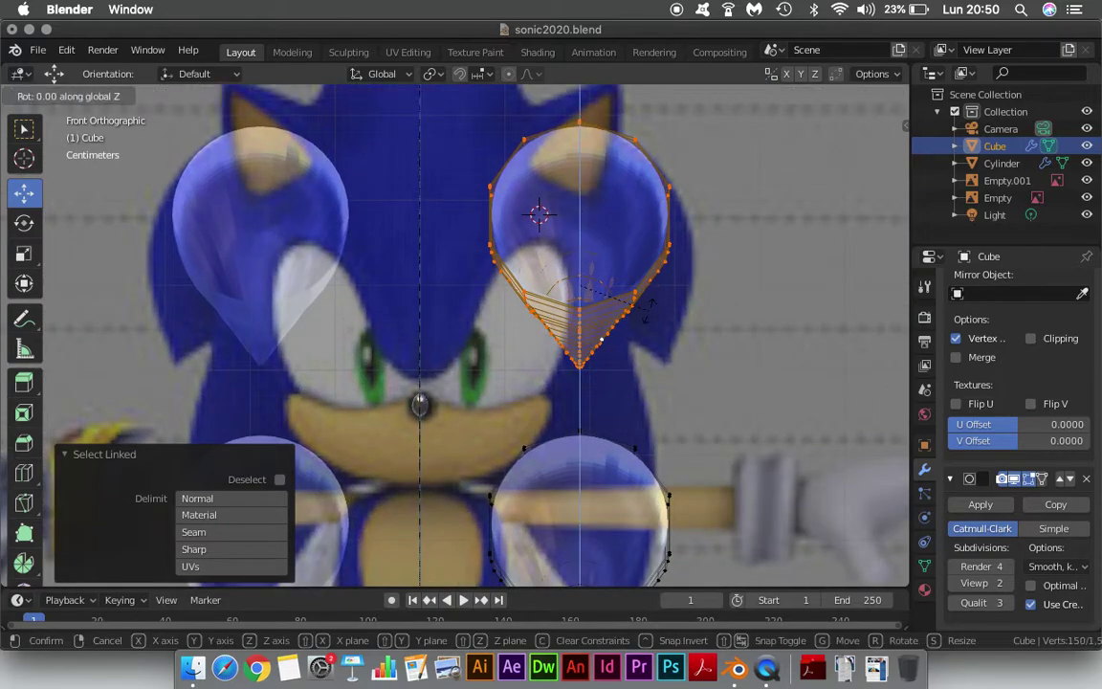